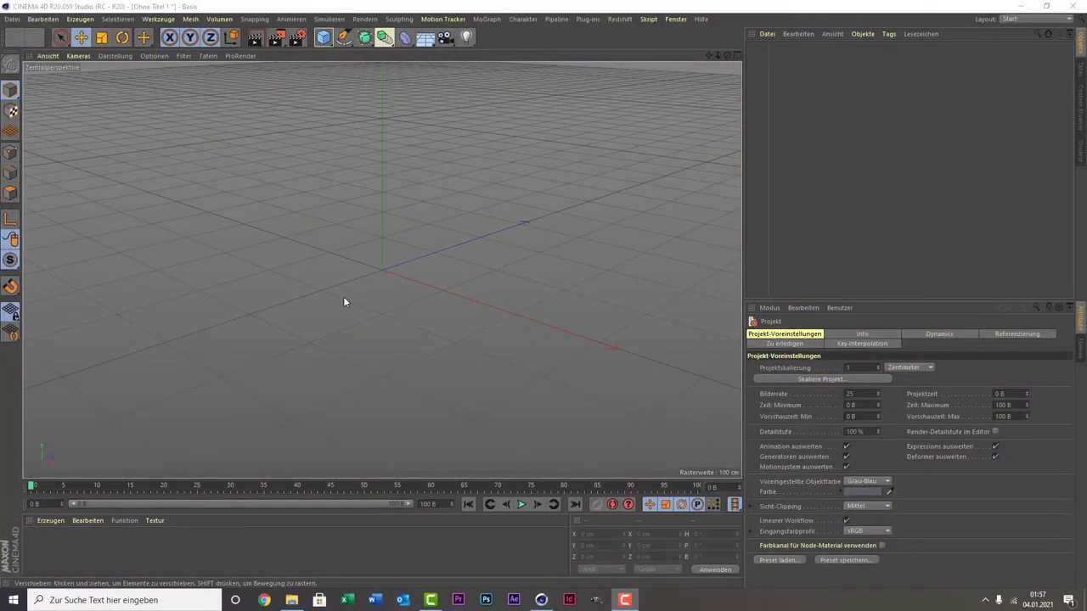
# - Go through the four-view layout to fill the editor with the Rechts (Right) view
pyautogui.middleClick(400, 293)
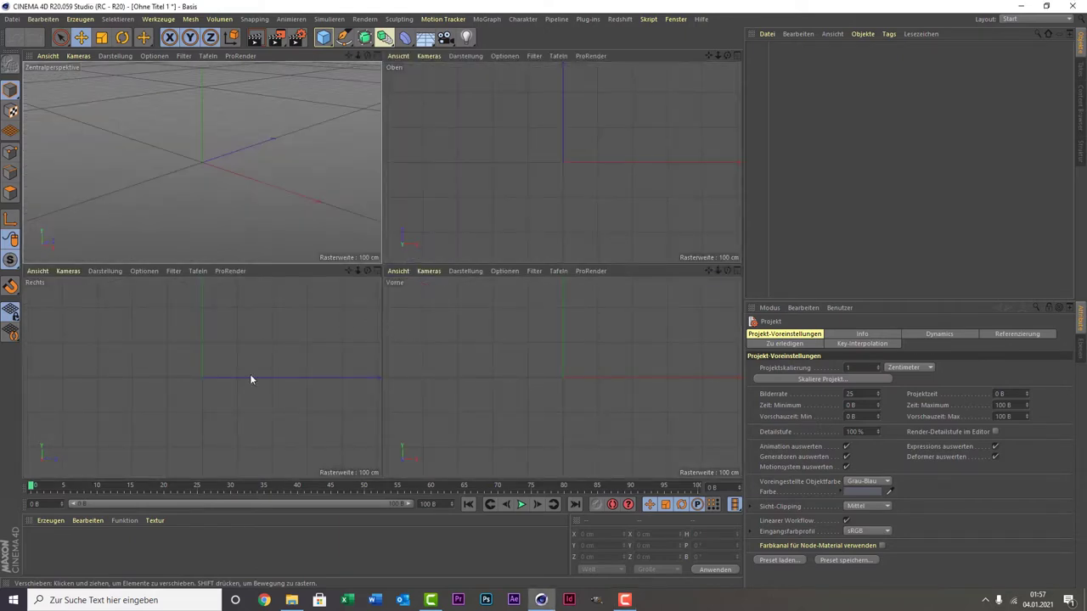
pyautogui.middleClick(251, 379)
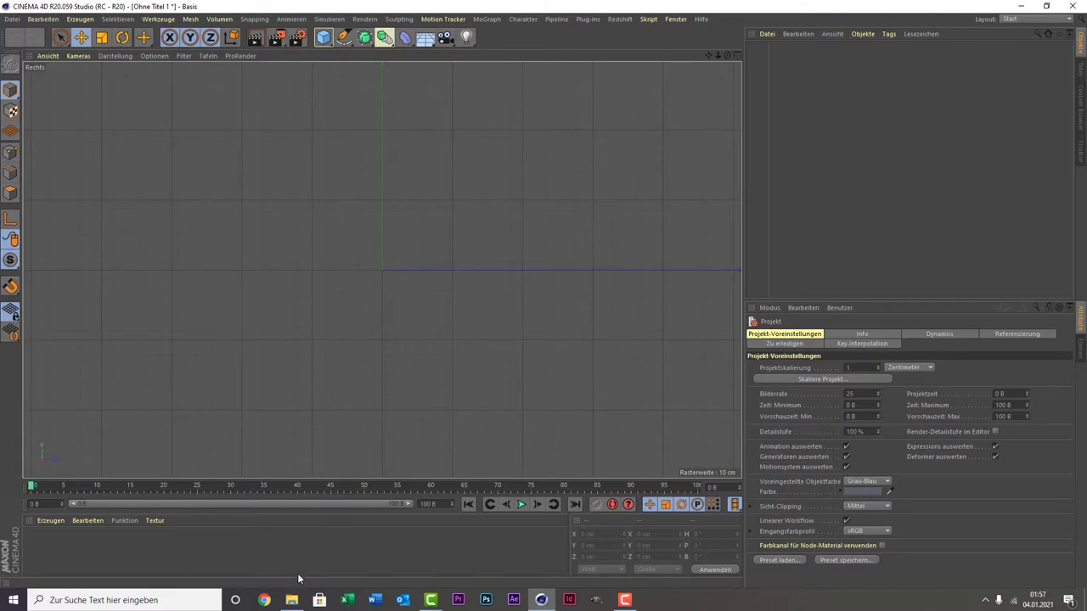
# - Drag the leonardo sektglas JPG from the Blue Prints folder into the Right view as a backdrop
pyautogui.click(292, 601)
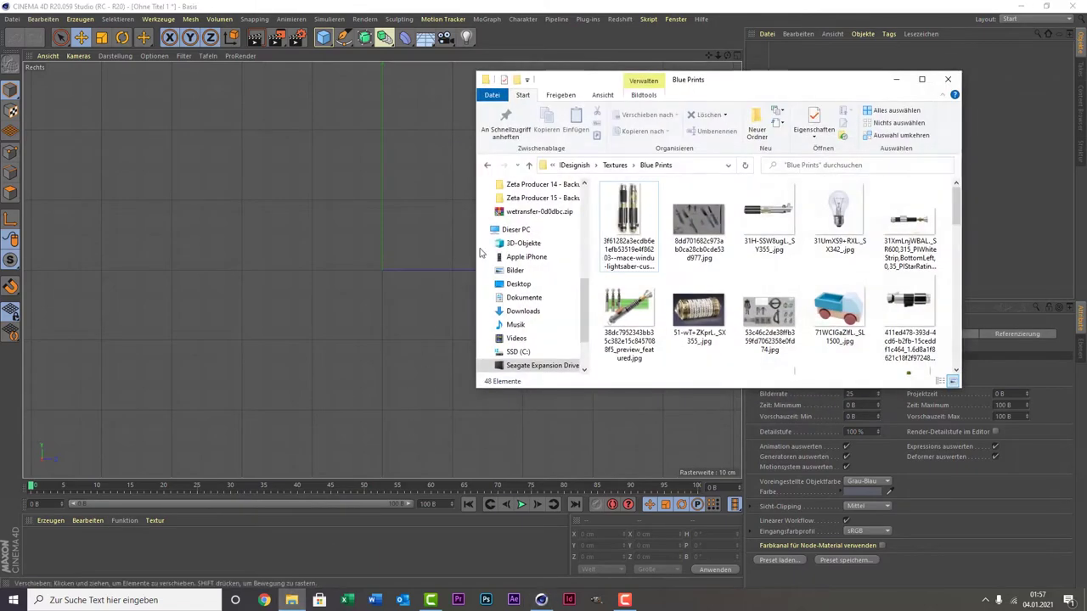
pyautogui.scroll(-3, 635, 268)
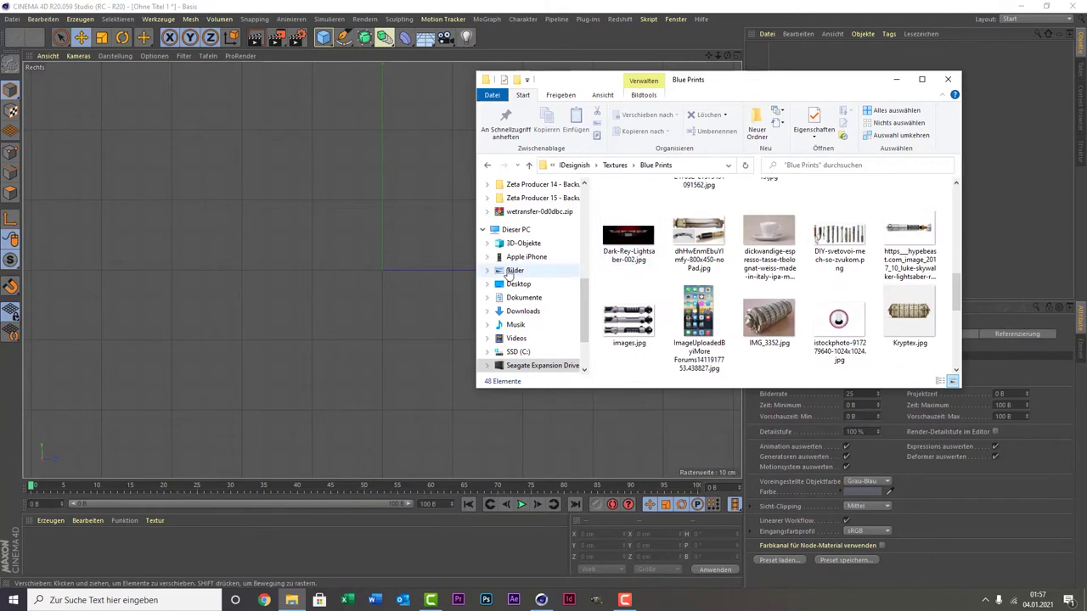
pyautogui.scroll(-1, 526, 280)
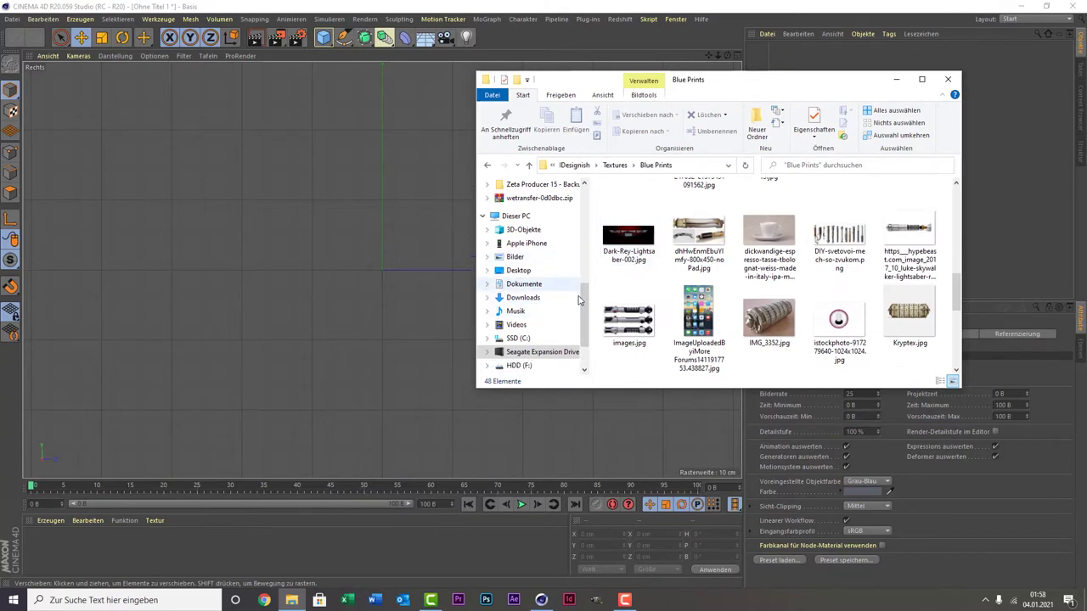
pyautogui.scroll(-2, 663, 274)
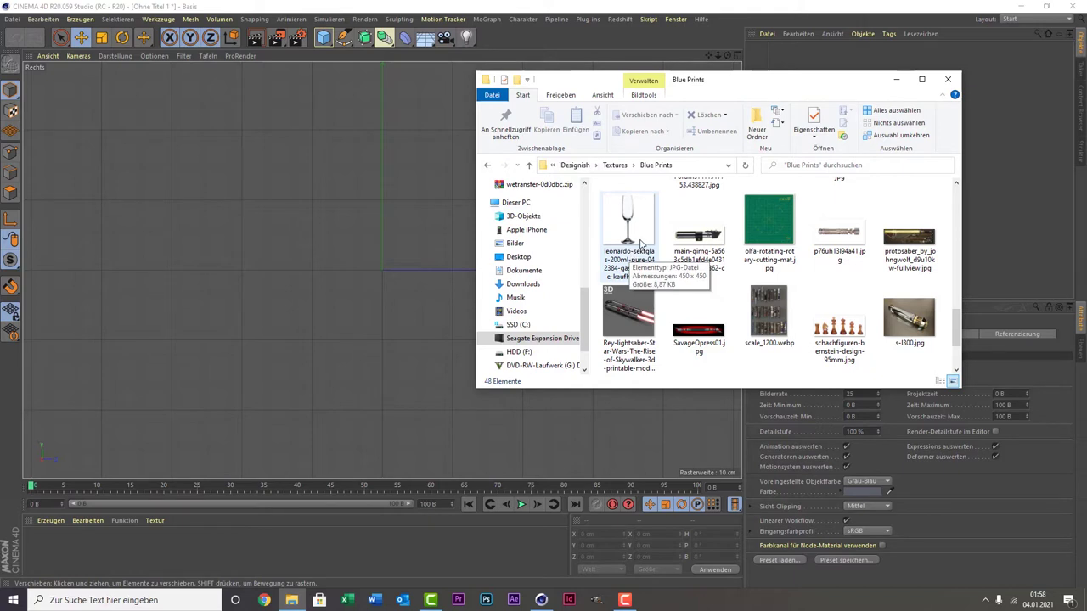
pyautogui.click(641, 243)
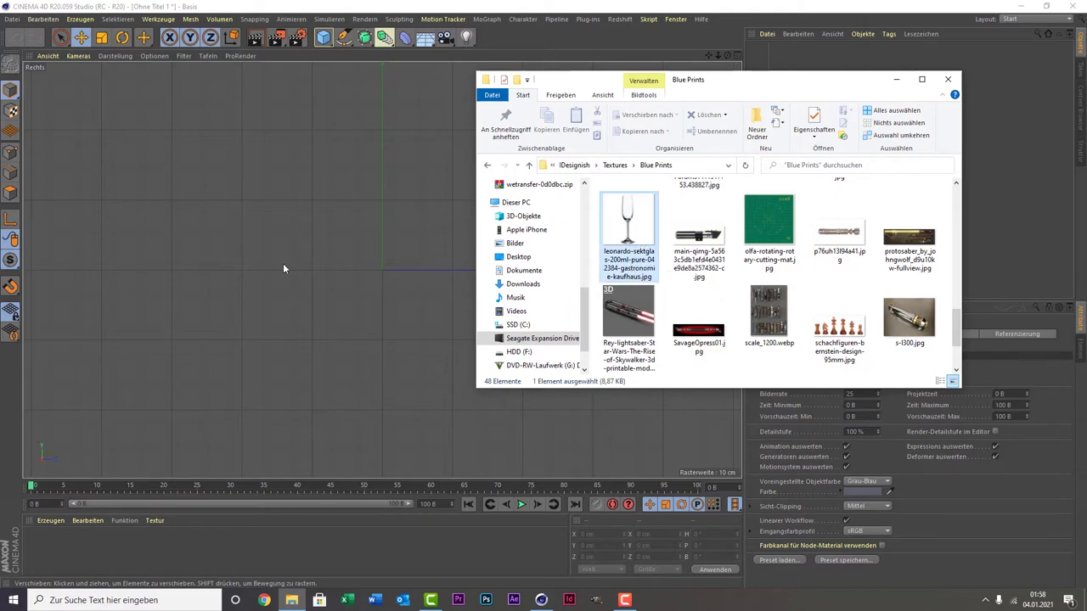
pyautogui.moveTo(284, 269); pyautogui.dragTo(286, 263)
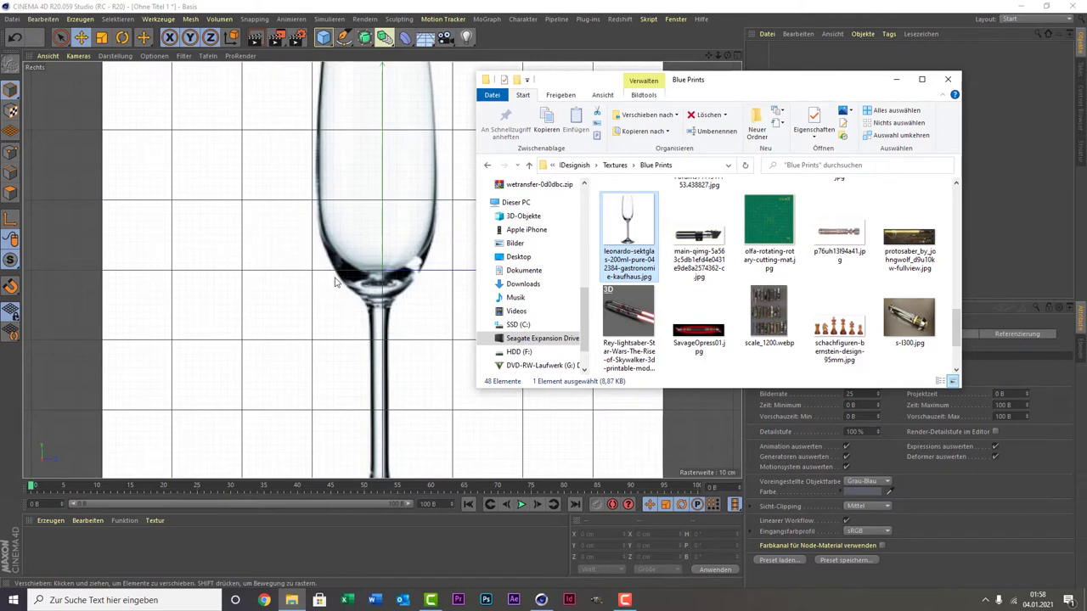
# - Open the Right view's Hintergrund settings through Optionen > Ansichts-Voreinstellungen
pyautogui.click(383, 248)
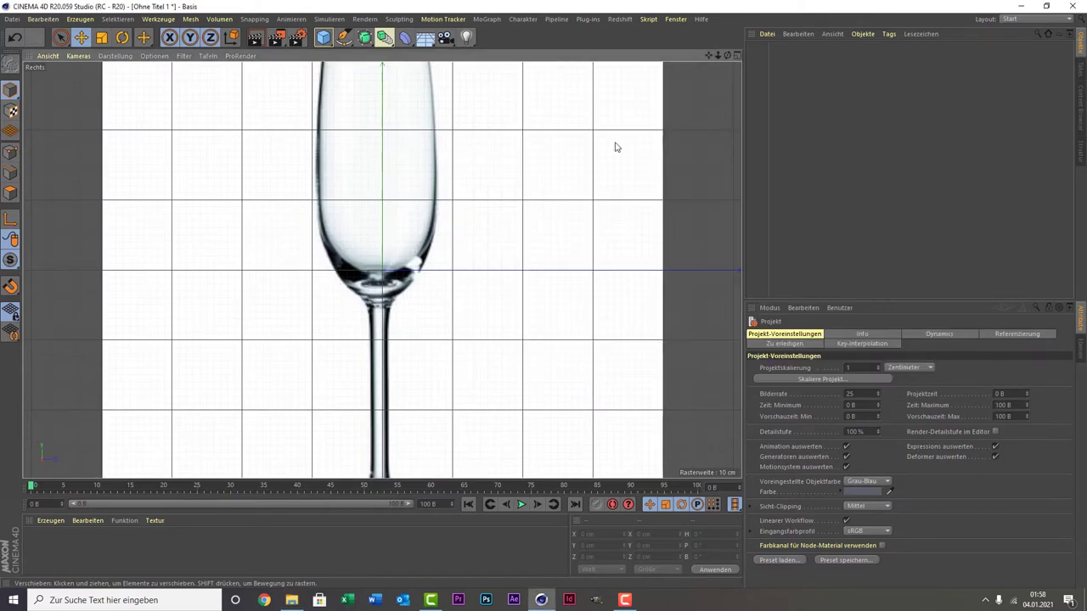
pyautogui.moveTo(710, 55); pyautogui.dragTo(710, 55)
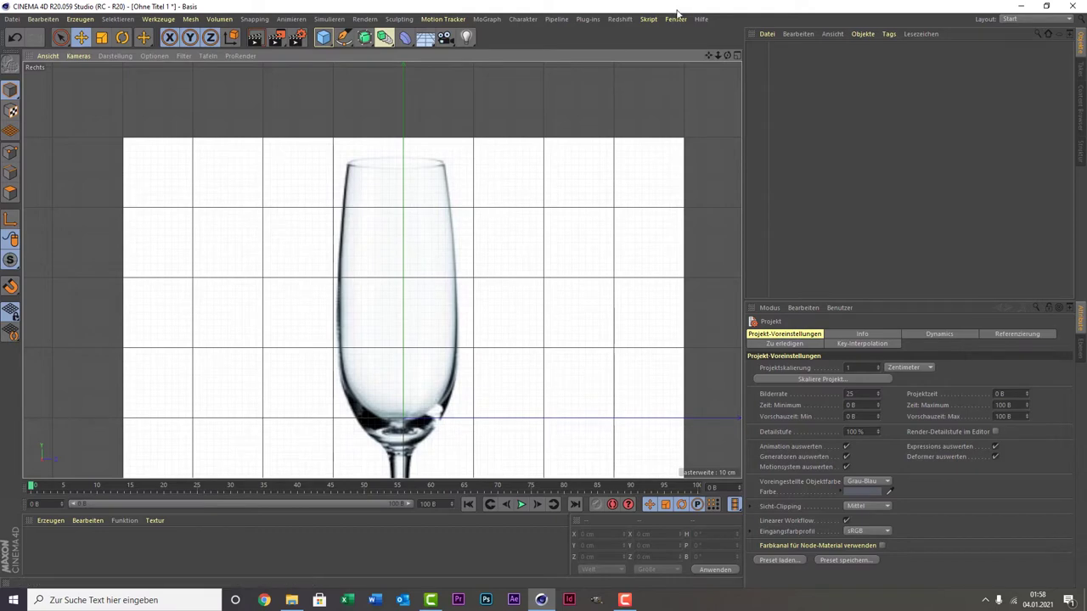
pyautogui.moveTo(705, 57); pyautogui.dragTo(705, 57)
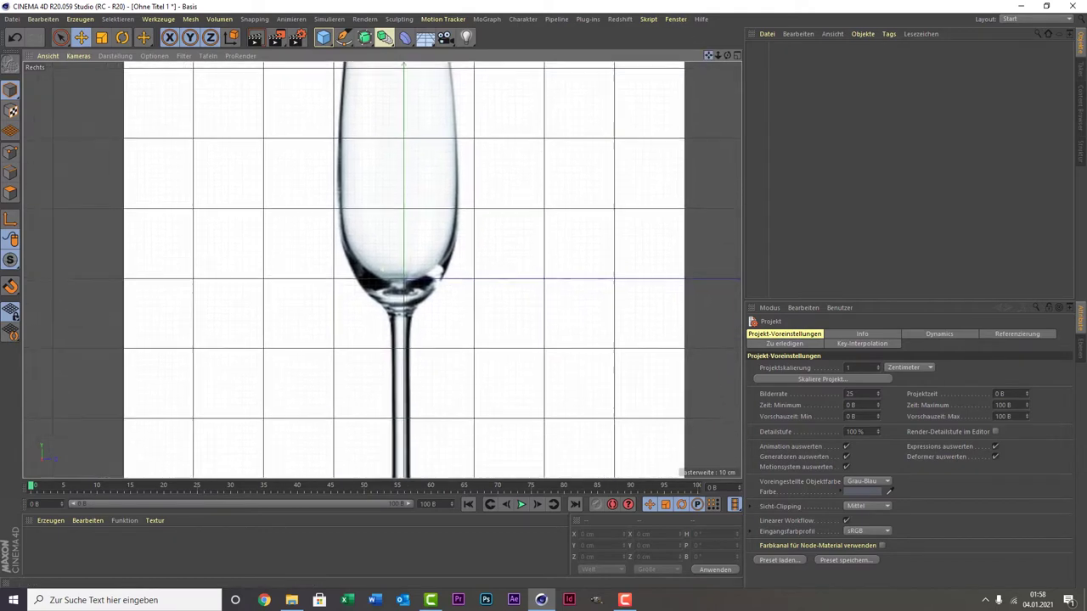
pyautogui.click(154, 57)
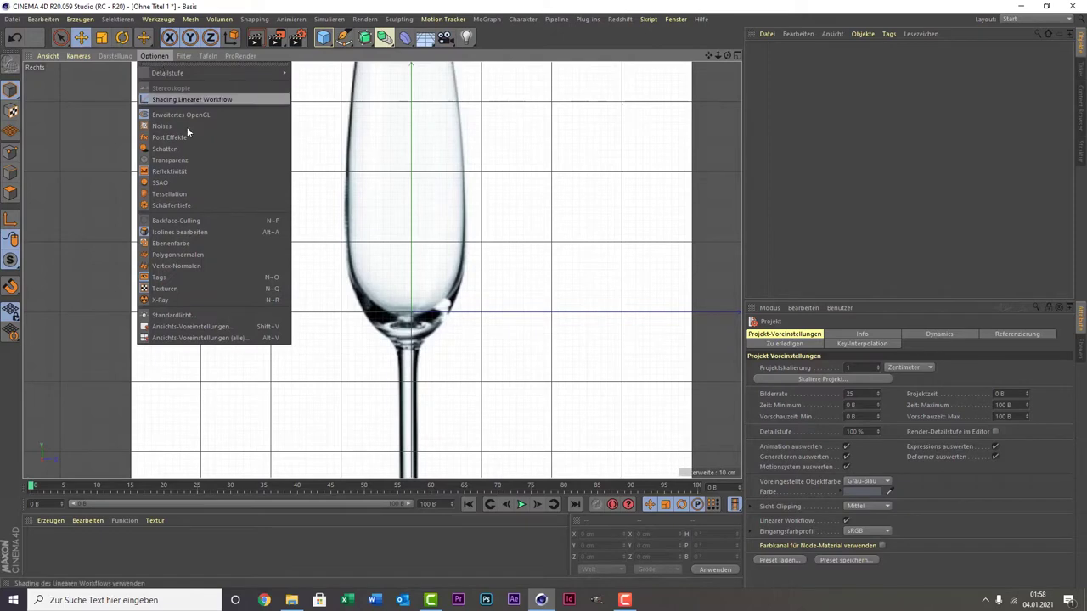
pyautogui.click(209, 326)
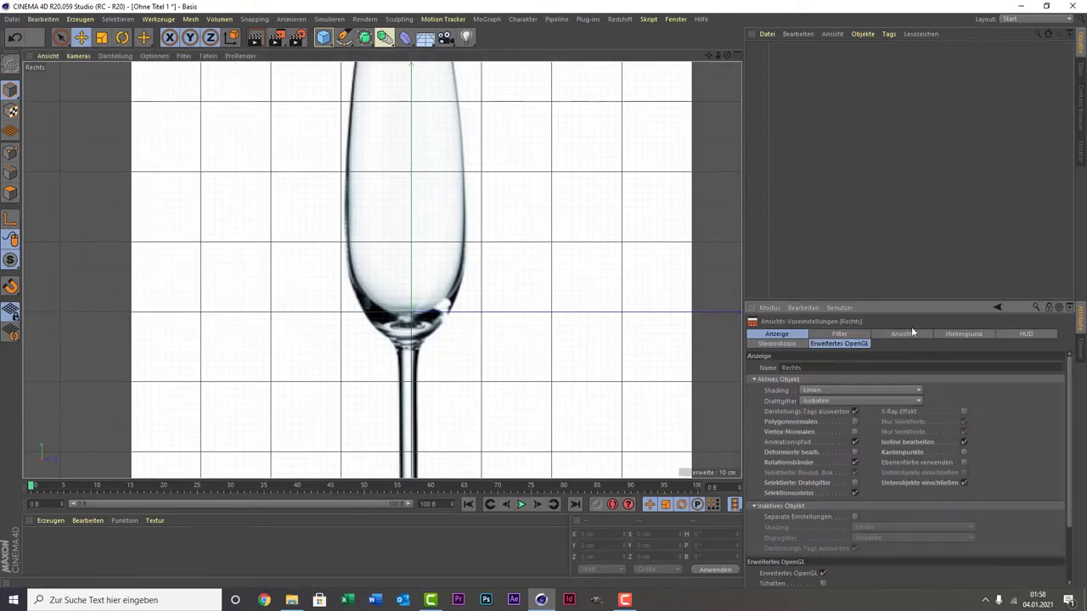
pyautogui.click(960, 335)
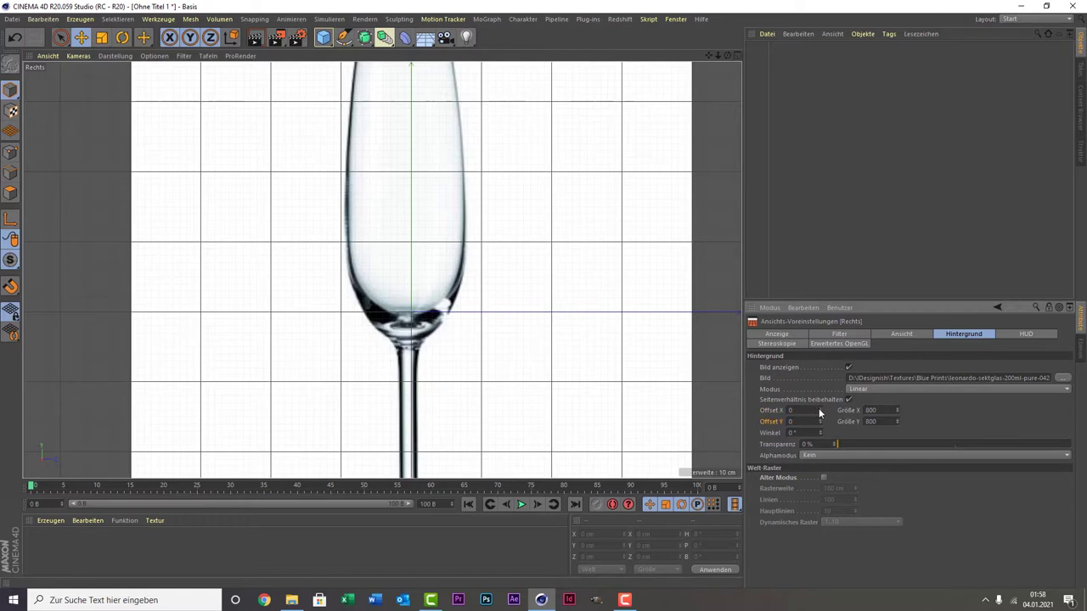
# - Adjust the background Offset X to 4.7 so the glass stem centres on the vertical axis
pyautogui.click(818, 409)
pyautogui.click(819, 408)
pyautogui.click(819, 408)
pyautogui.click(818, 409)
pyautogui.click(819, 408)
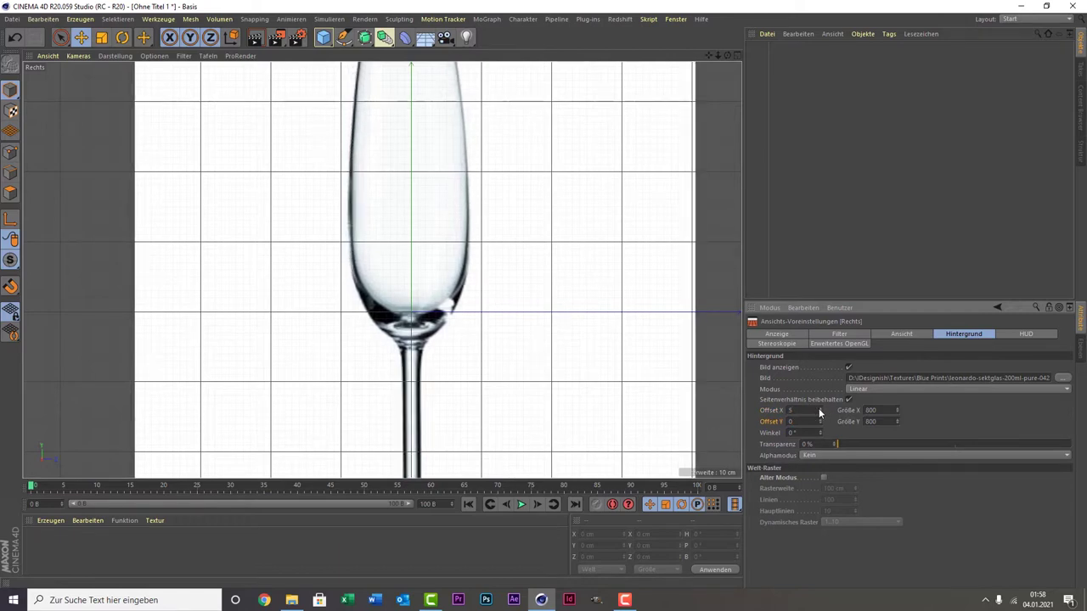
pyautogui.click(819, 408)
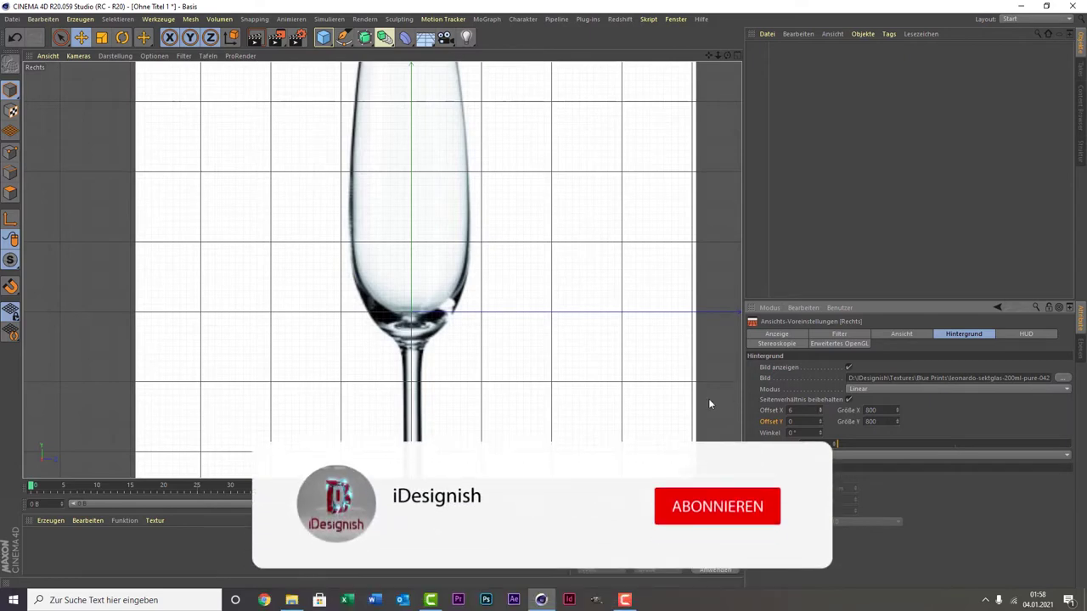
pyautogui.scroll(-3, 575, 419)
pyautogui.scroll(5, 584, 396)
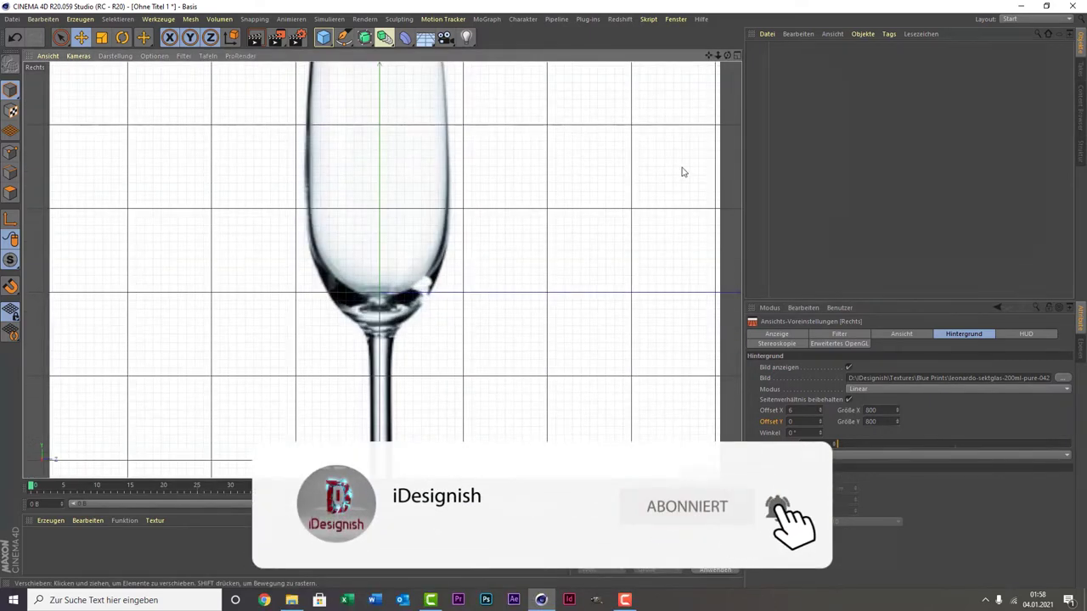
pyautogui.moveTo(708, 55); pyautogui.dragTo(789, 142)
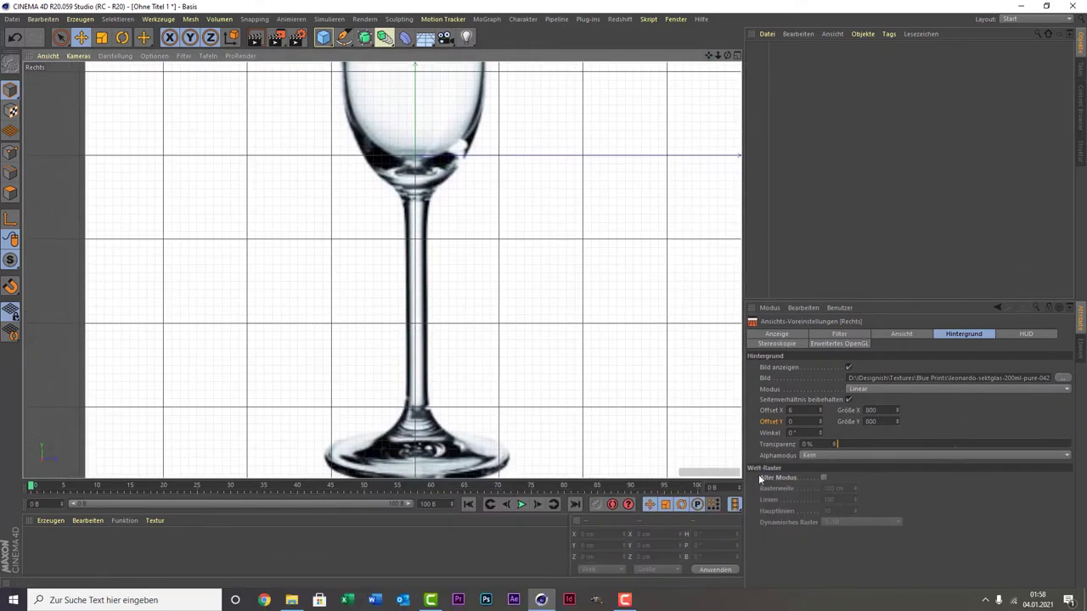
pyautogui.click(819, 410)
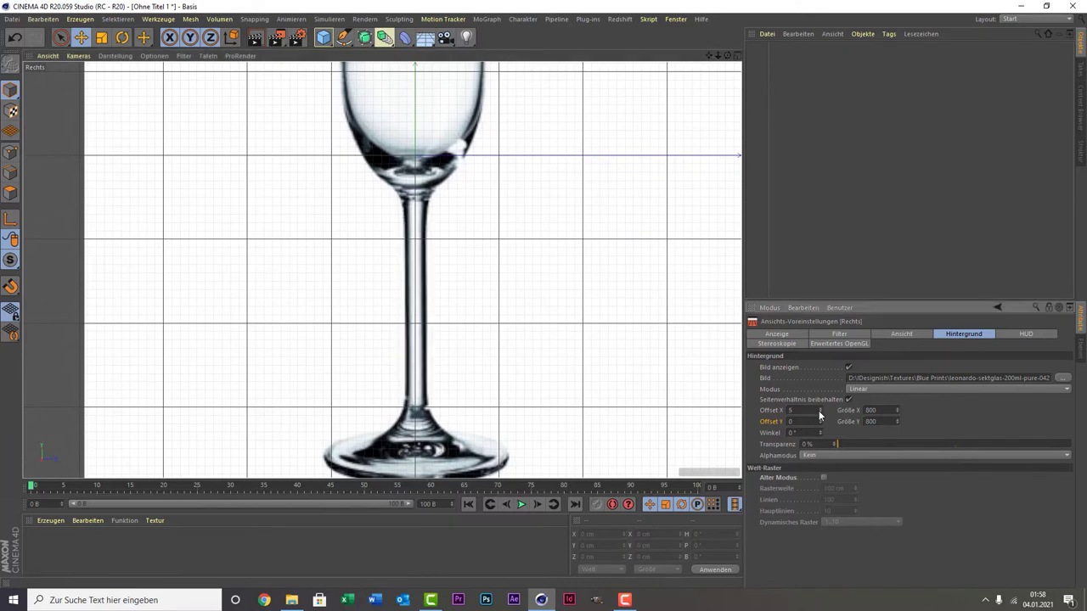
pyautogui.click(818, 410)
pyautogui.write('4,5')
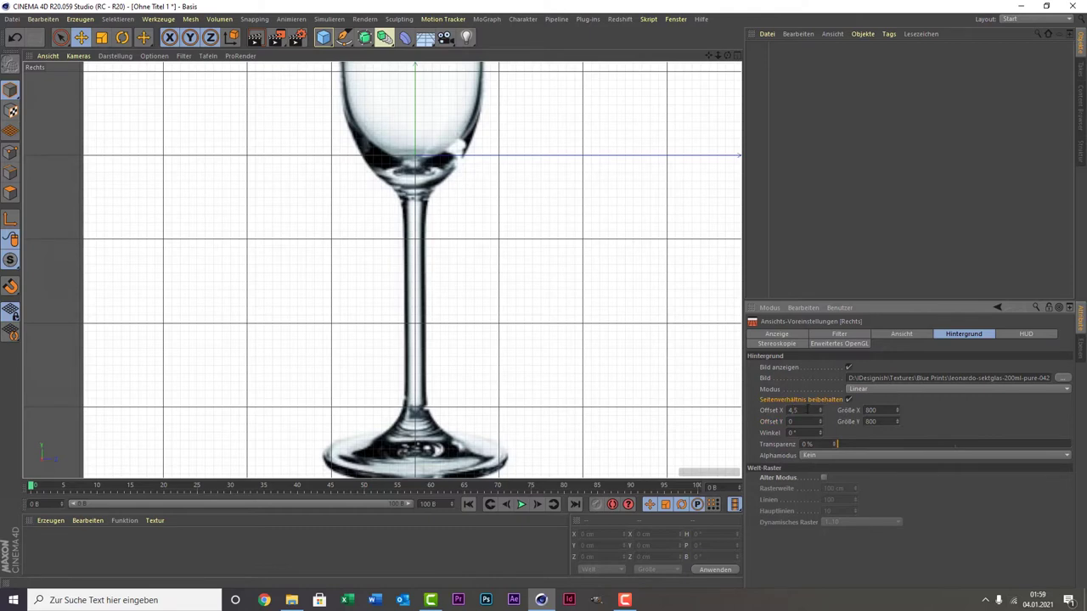
pyautogui.moveTo(818, 410); pyautogui.dragTo(819, 409)
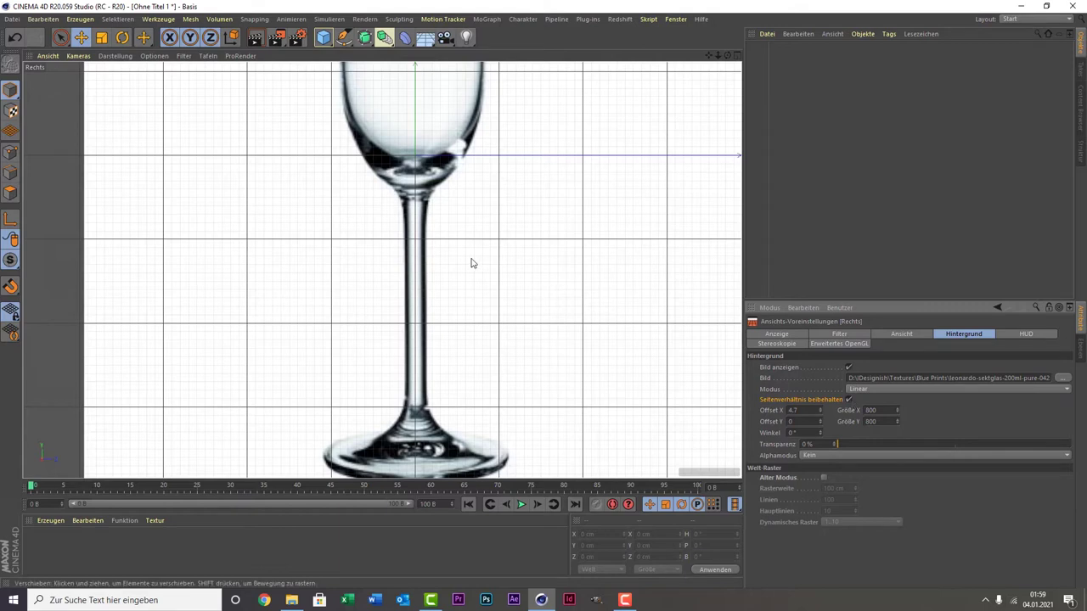
# - Frame the glass rim close up and activate the Spline-Stift with Bezier type
pyautogui.scroll(3, 471, 262)
pyautogui.scroll(-2, 404, 252)
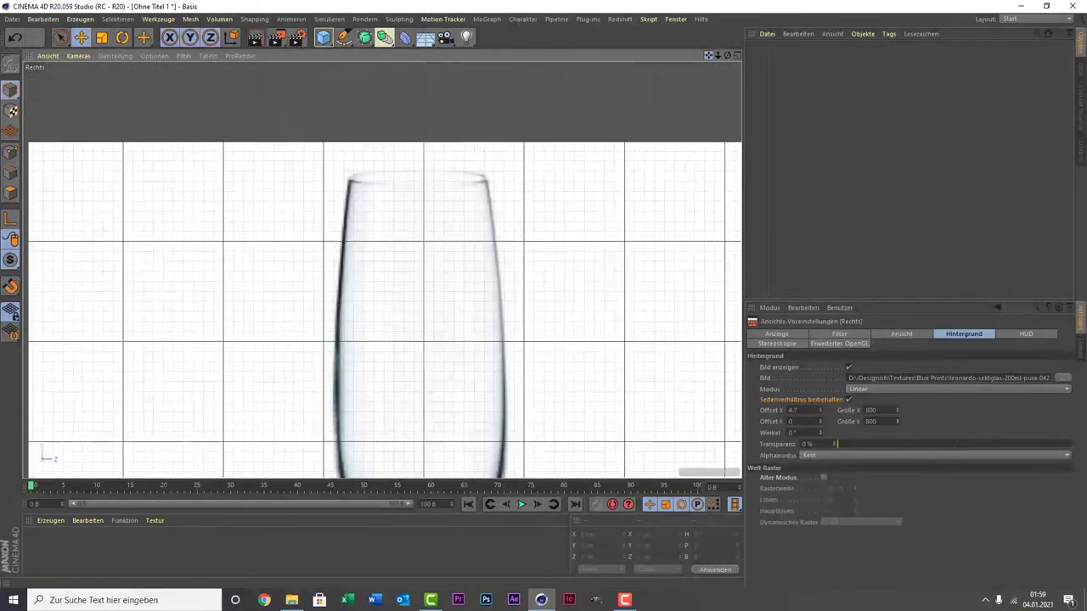
pyautogui.scroll(3, 427, 190)
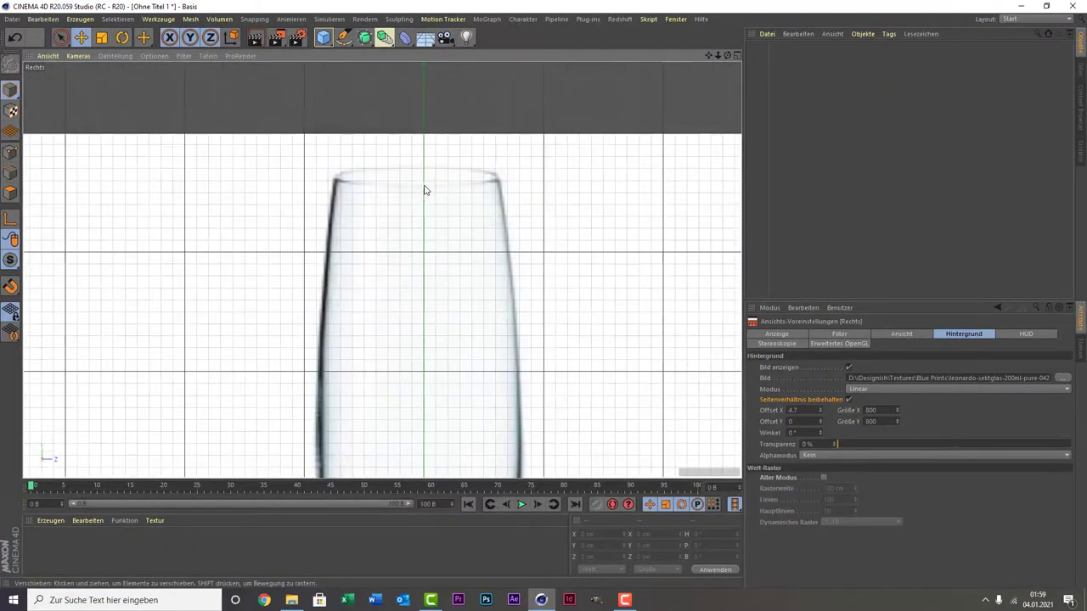
pyautogui.scroll(-2, 427, 190)
pyautogui.scroll(2, 434, 222)
pyautogui.scroll(2, 435, 223)
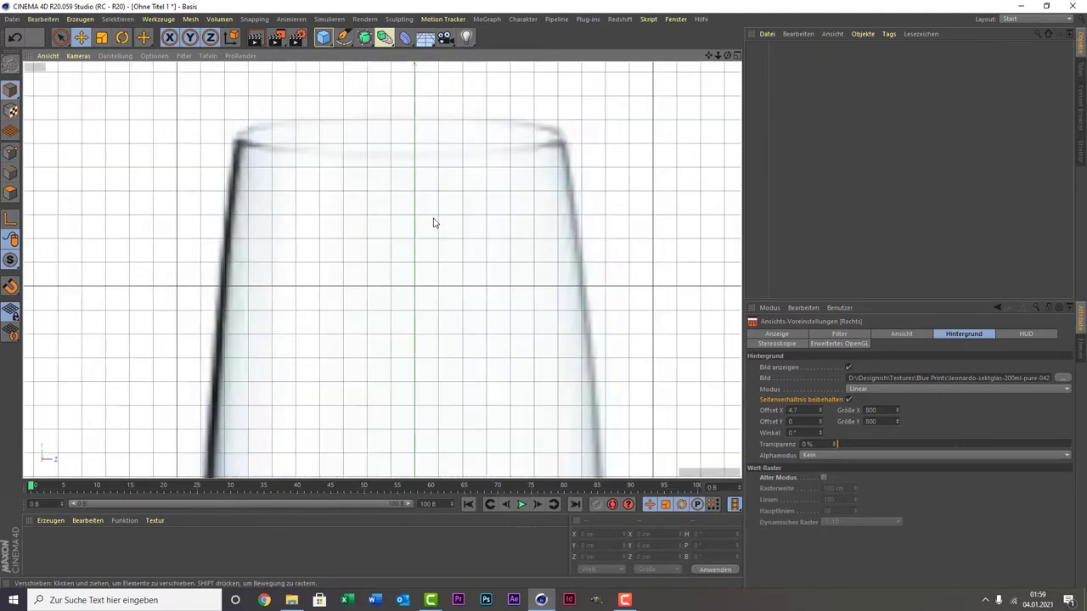
pyautogui.moveTo(708, 55); pyautogui.dragTo(127, 88)
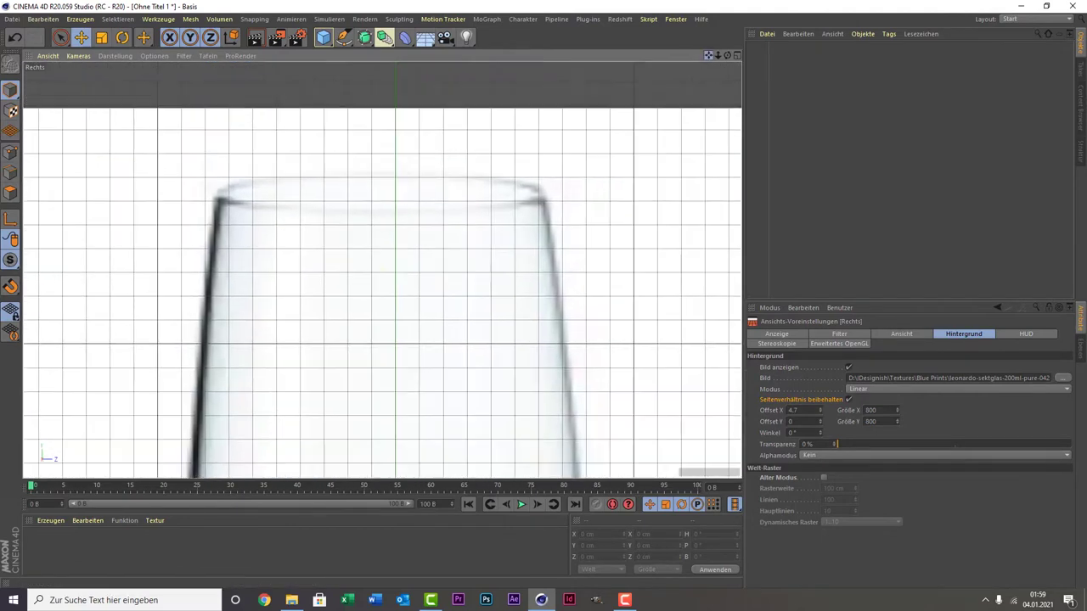
pyautogui.click(352, 42)
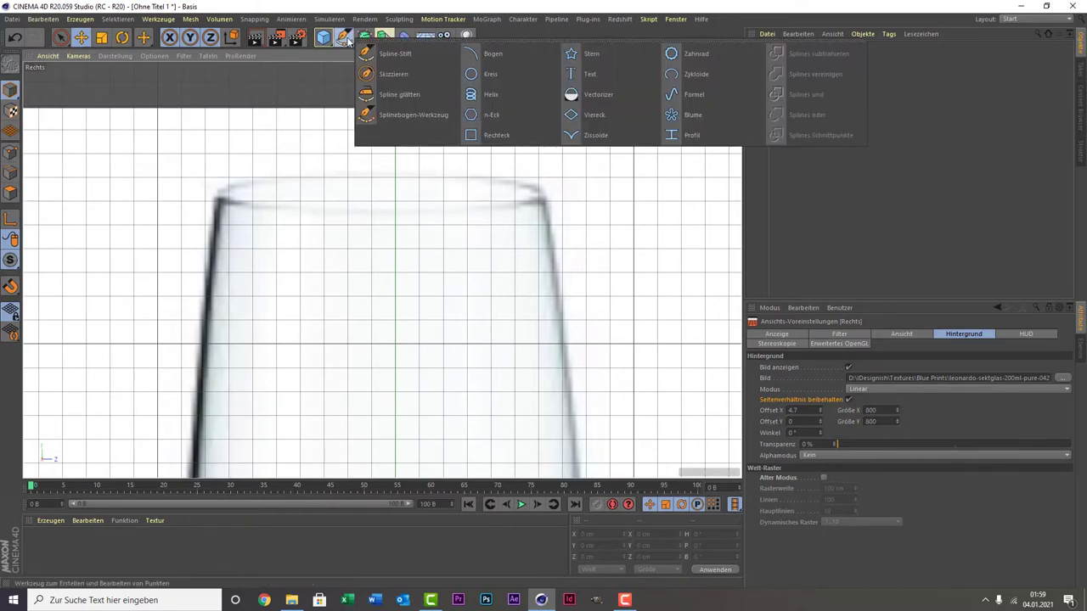
pyautogui.click(402, 53)
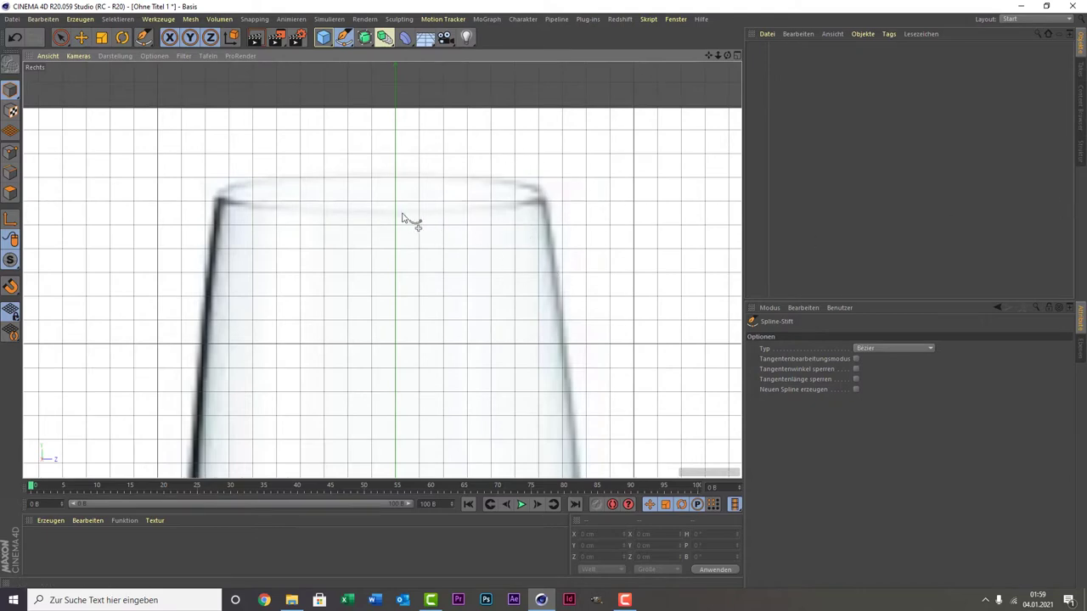
pyautogui.scroll(2, 397, 227)
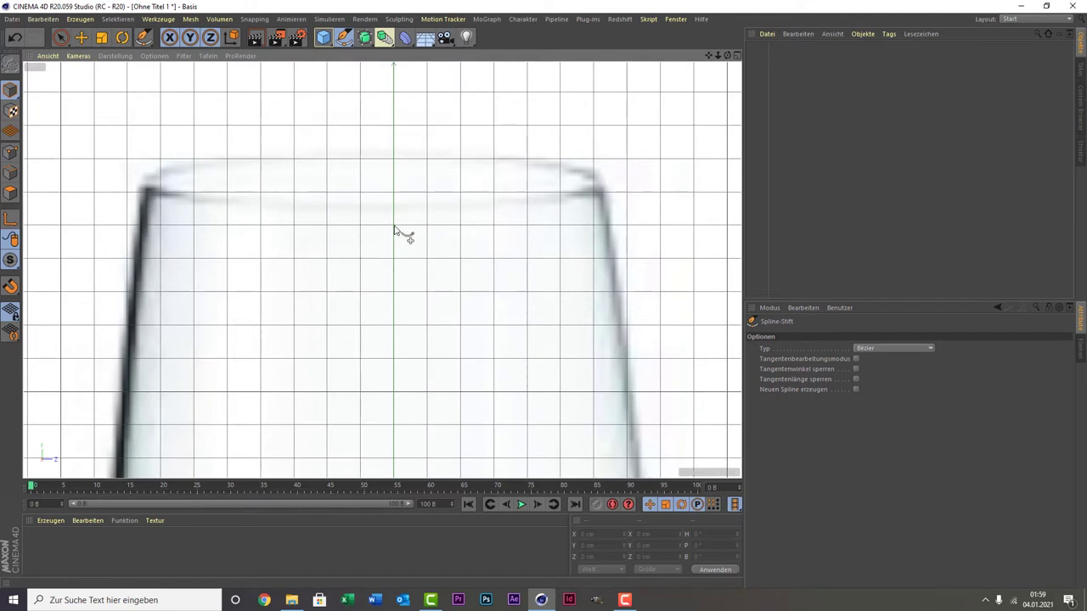
# - Start the Bezier profile at the rim centre and trace the rim edge and upper bowl wall
pyautogui.click(394, 228)
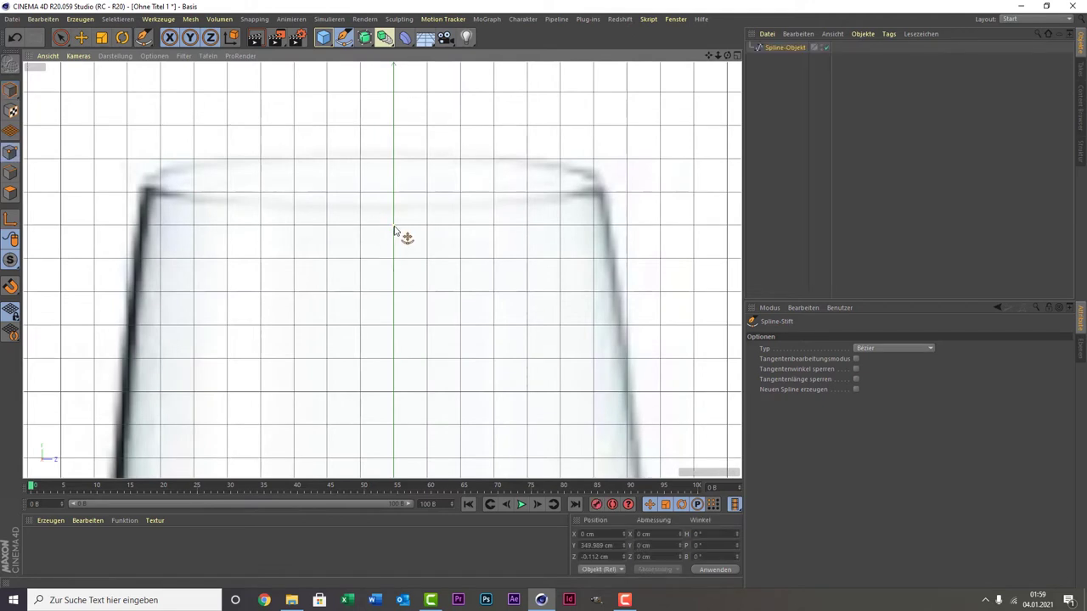
pyautogui.click(610, 227)
pyautogui.moveTo(626, 344); pyautogui.dragTo(643, 360)
pyautogui.moveTo(711, 56)
pyautogui.mouseDown()
pyautogui.moveTo(671, 8)
pyautogui.moveTo(670, 34)
pyautogui.mouseUp()
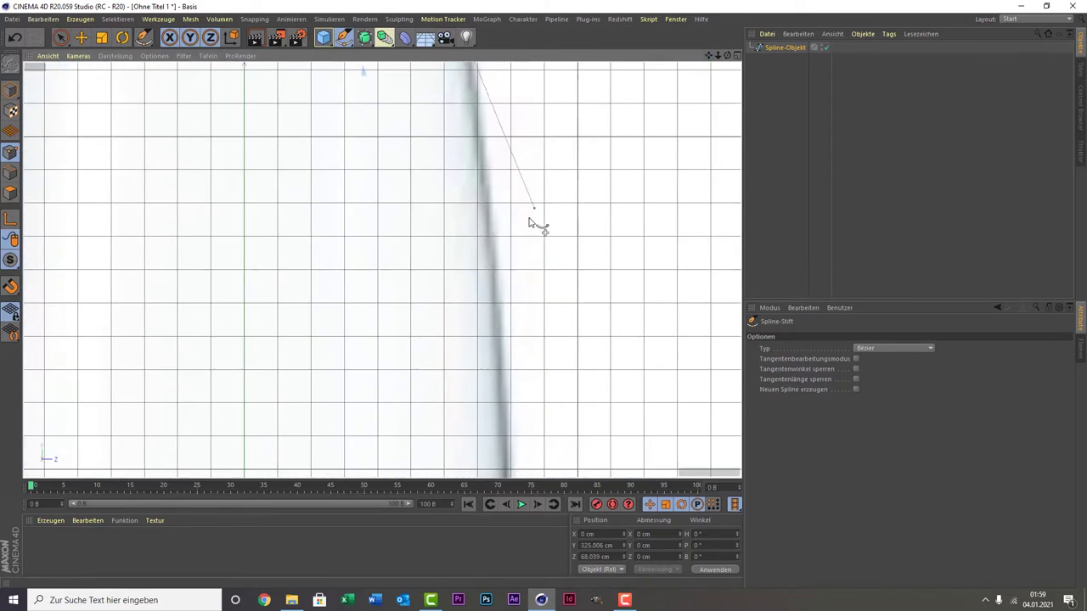
pyautogui.click(491, 234)
pyautogui.moveTo(708, 55); pyautogui.dragTo(661, 10)
pyautogui.moveTo(708, 55); pyautogui.dragTo(679, 34)
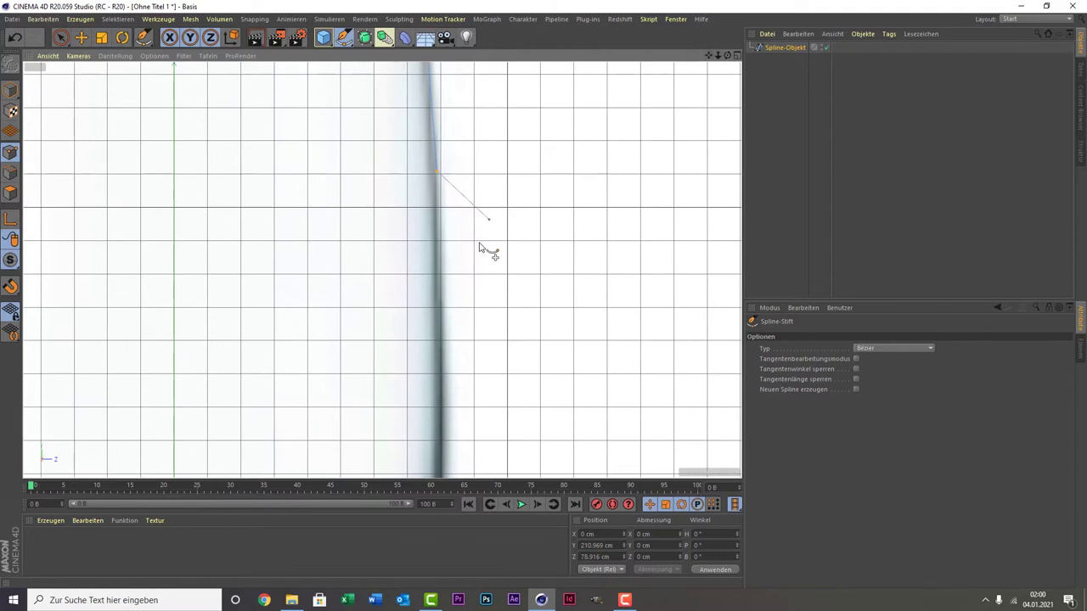
pyautogui.click(445, 345)
# - Continue the profile around the bowl's lower curve to where it meets the stem
pyautogui.moveTo(713, 55); pyautogui.dragTo(722, 17)
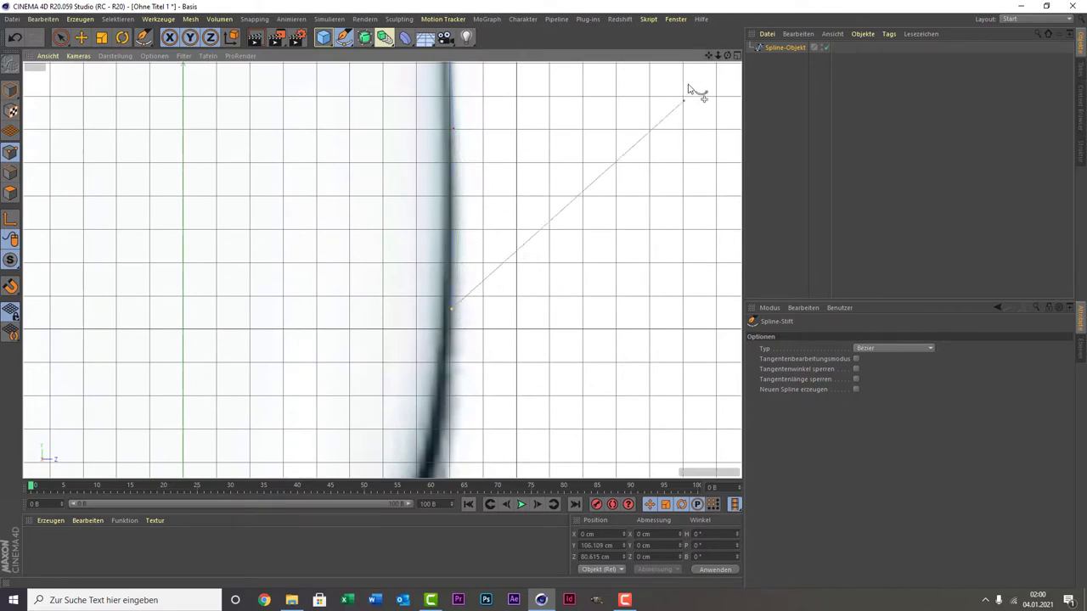
pyautogui.moveTo(709, 55); pyautogui.dragTo(769, 25)
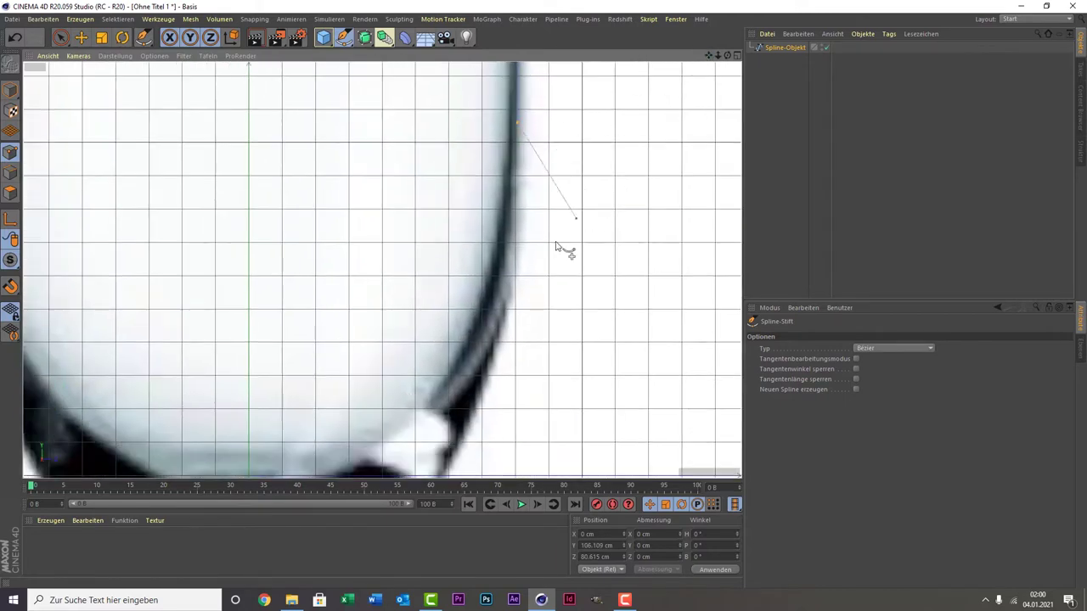
pyautogui.click(510, 294)
pyautogui.click(489, 368)
pyautogui.moveTo(710, 56); pyautogui.dragTo(688, 270)
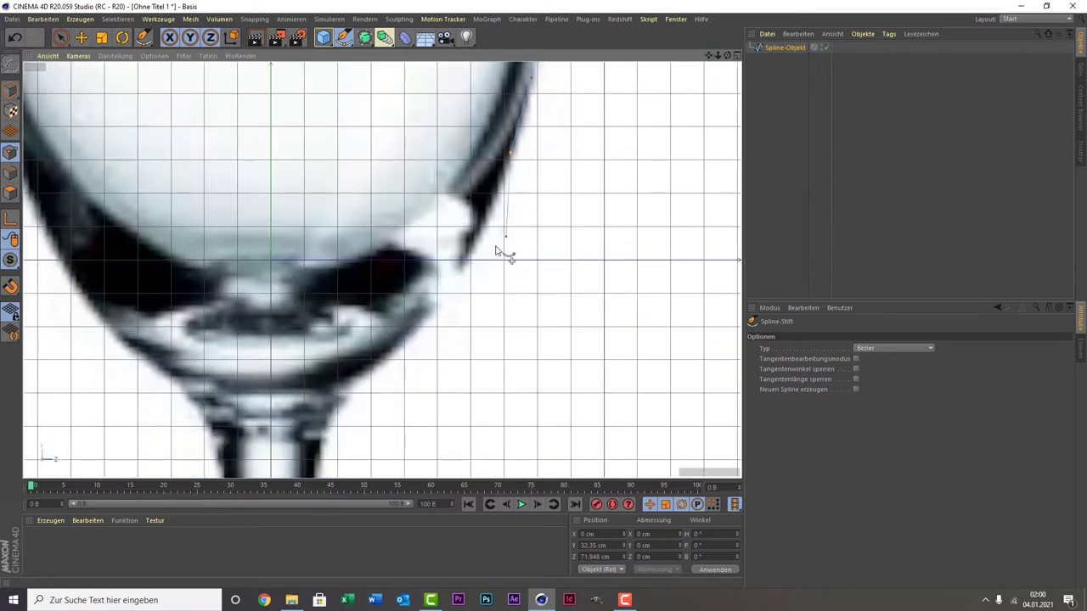
pyautogui.click(472, 258)
pyautogui.click(427, 321)
pyautogui.moveTo(709, 59); pyautogui.dragTo(637, 212)
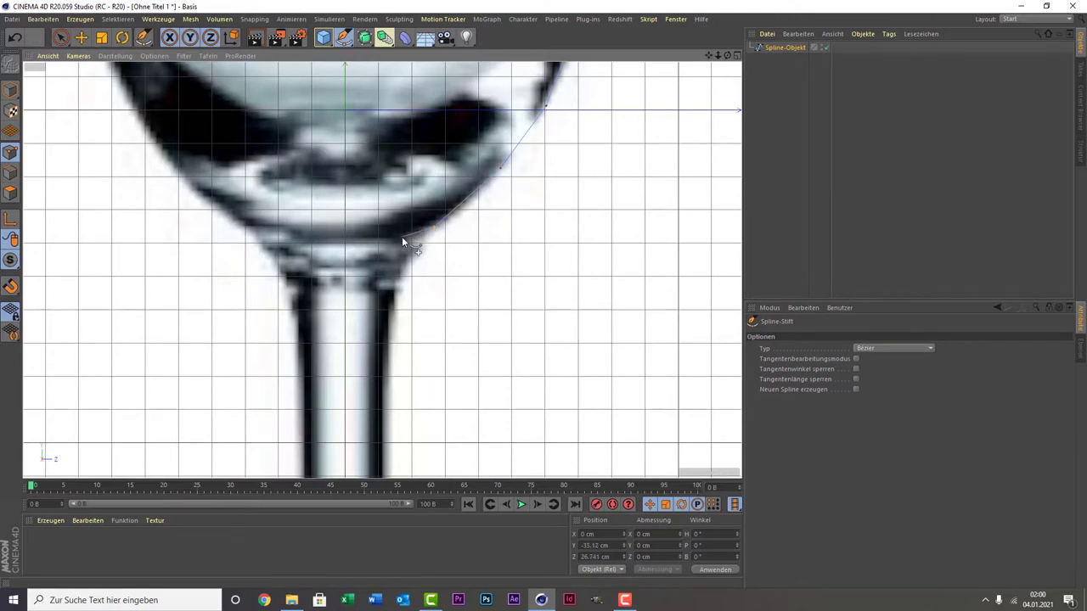
pyautogui.click(401, 237)
# - Add profile points down the stem and out along the foot's flare
pyautogui.click(396, 273)
pyautogui.click(382, 343)
pyautogui.moveTo(708, 55); pyautogui.dragTo(709, 25)
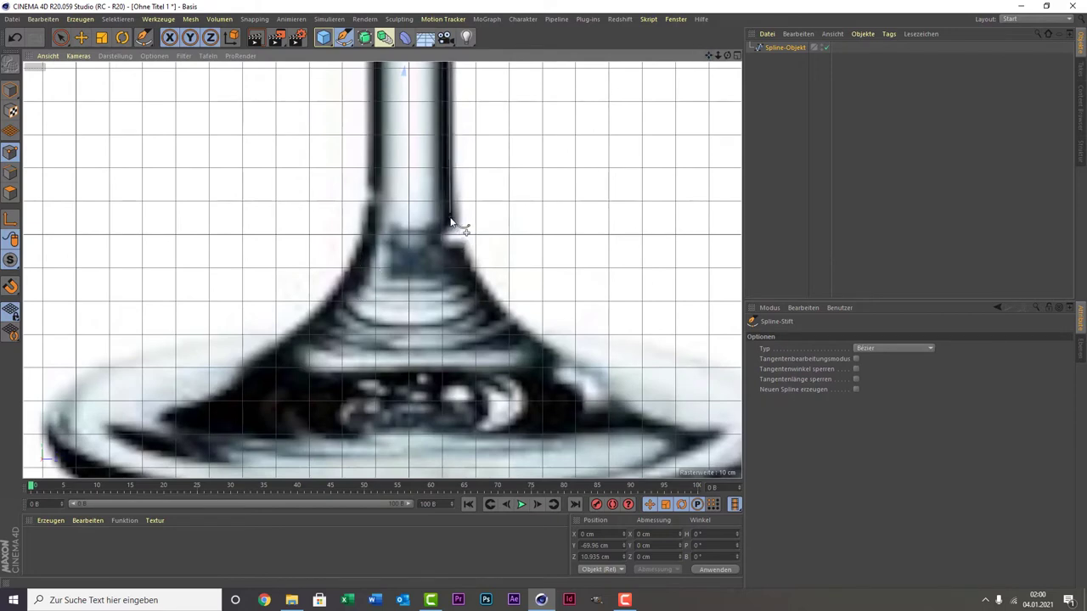
pyautogui.click(450, 218)
pyautogui.click(468, 255)
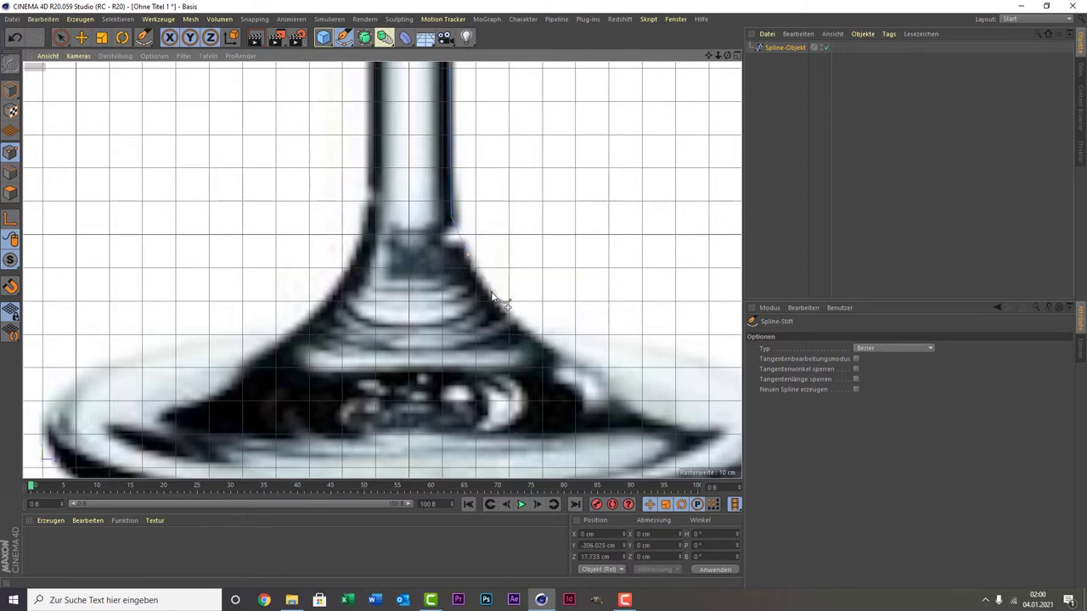
pyautogui.click(492, 297)
pyautogui.click(568, 359)
# - Trace the foot slope to its outer edge, redoing one misplaced point, and finish on the centre axis
pyautogui.moveTo(708, 55); pyautogui.dragTo(382, 270)
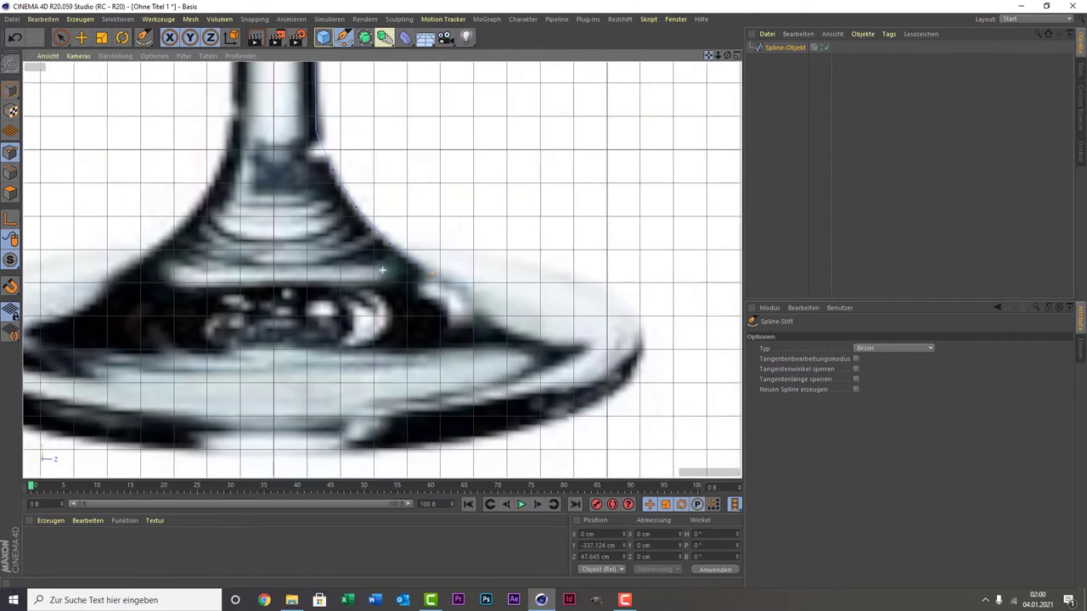
pyautogui.click(468, 295)
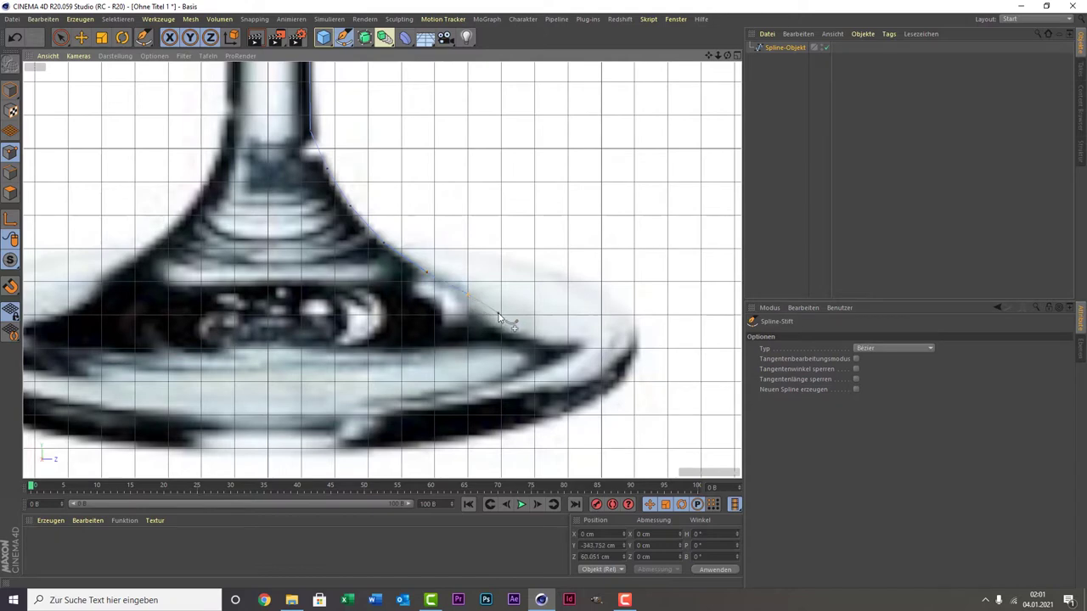
pyautogui.hotkey('ctrl', 'z')
pyautogui.click(474, 310)
pyautogui.click(490, 318)
pyautogui.click(636, 316)
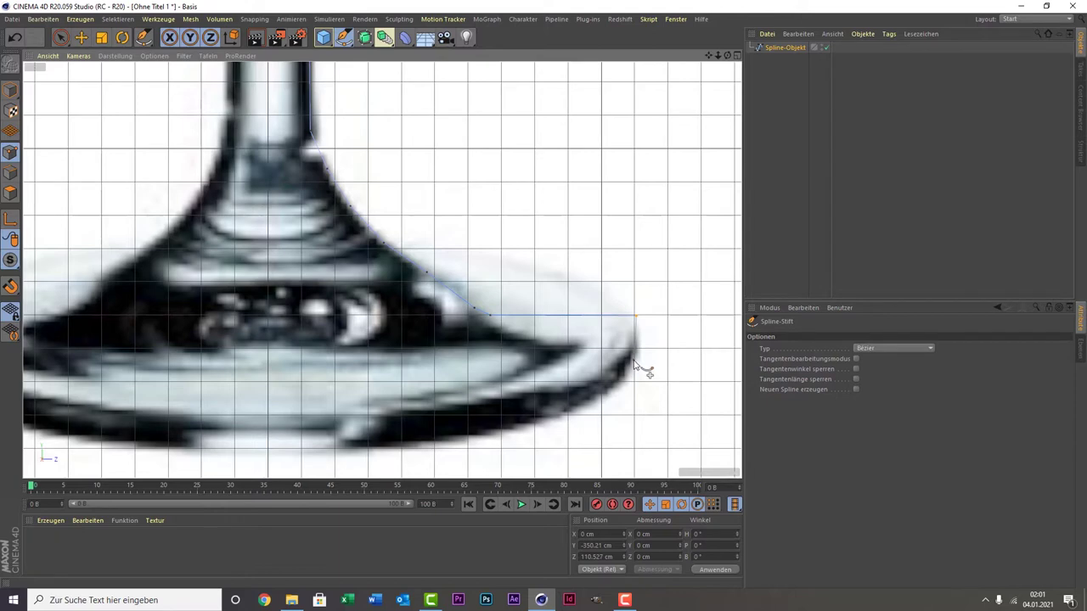
pyautogui.click(267, 360)
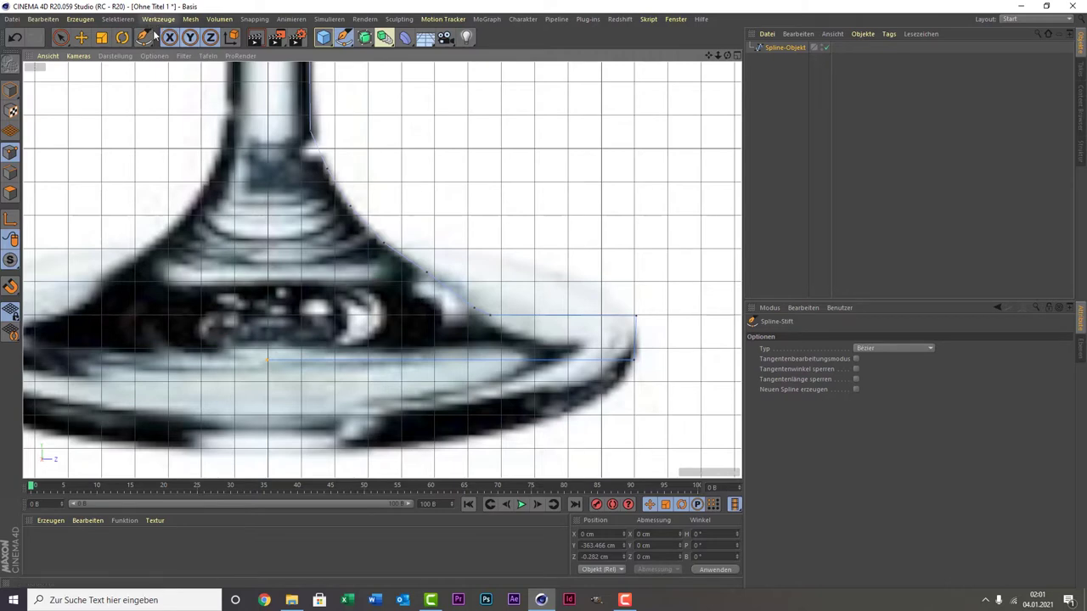
pyautogui.click(58, 37)
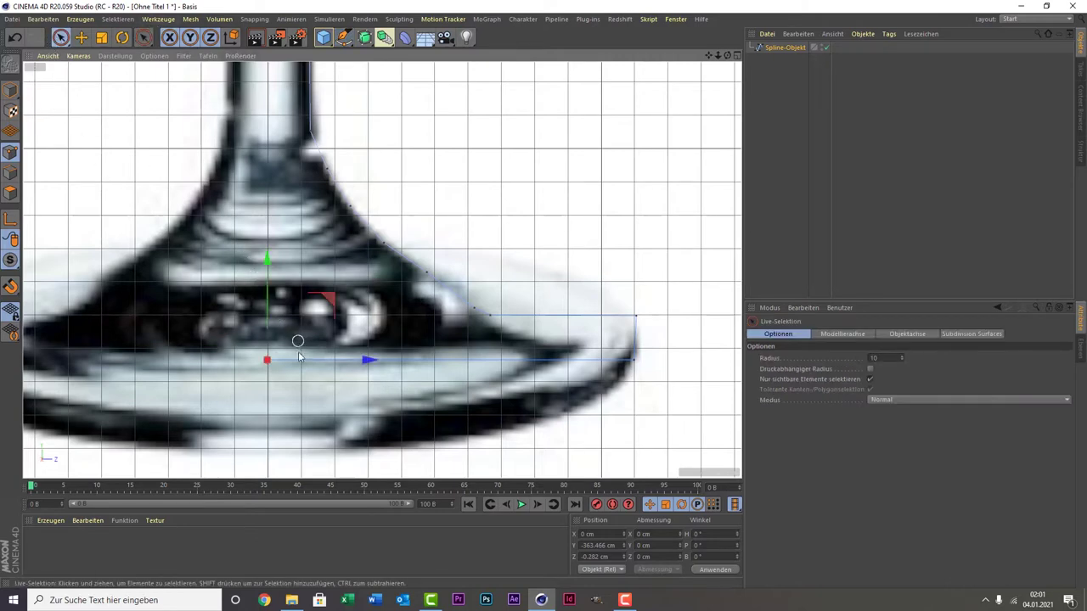
pyautogui.scroll(1, 266, 395)
# - Set the profile's starting rim point to Z 0 cm and Y 350 cm
pyautogui.scroll(1, 266, 395)
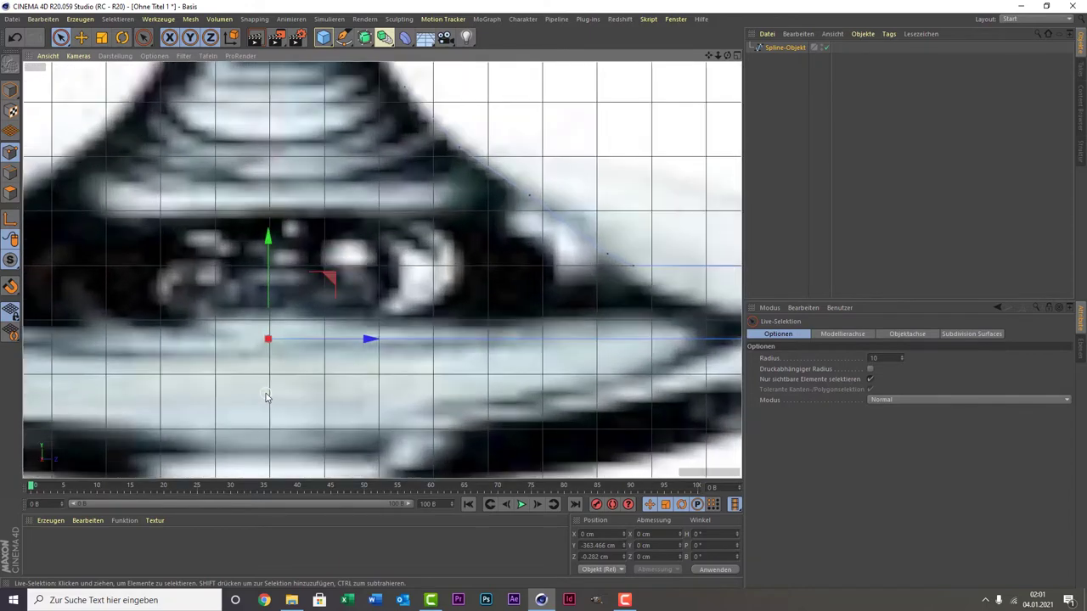
pyautogui.scroll(2, 266, 395)
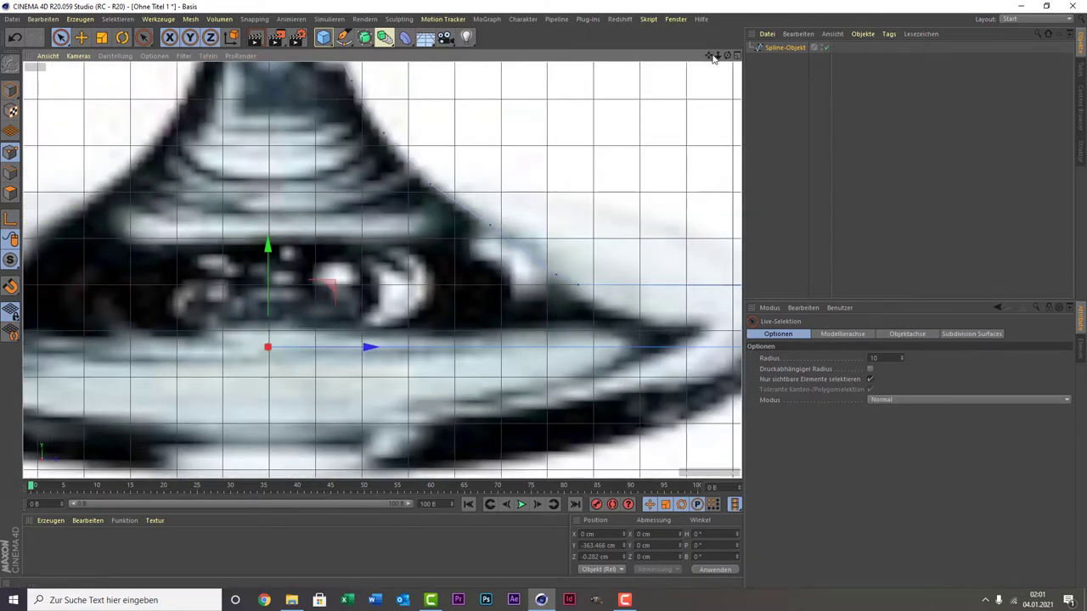
pyautogui.moveTo(709, 55); pyautogui.dragTo(382, 270)
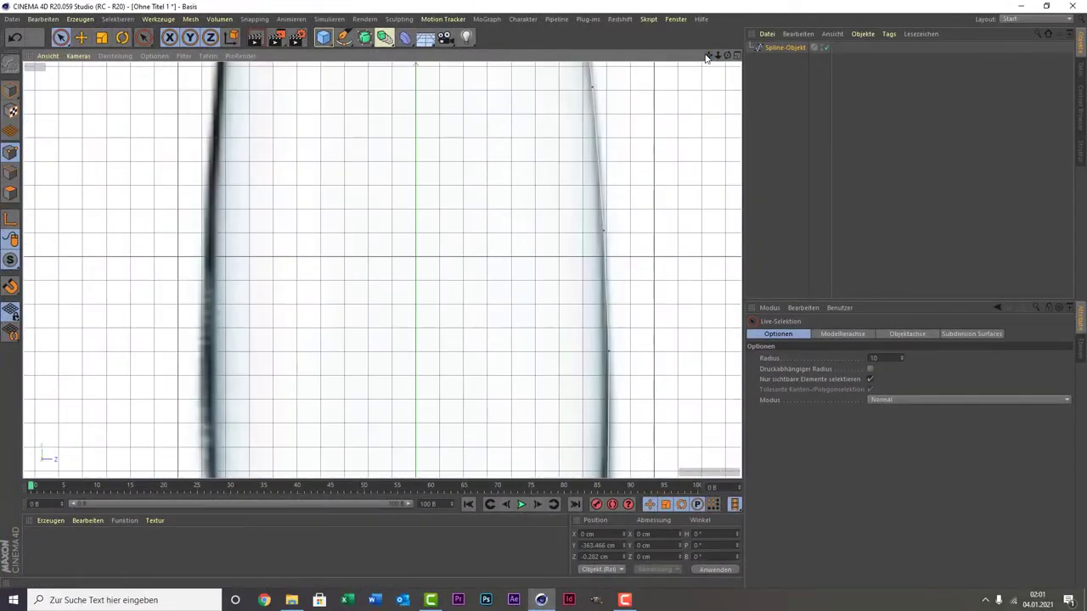
pyautogui.moveTo(709, 55)
pyautogui.mouseDown()
pyautogui.moveTo(713, 153)
pyautogui.moveTo(705, 93)
pyautogui.mouseUp()
pyautogui.click(419, 260)
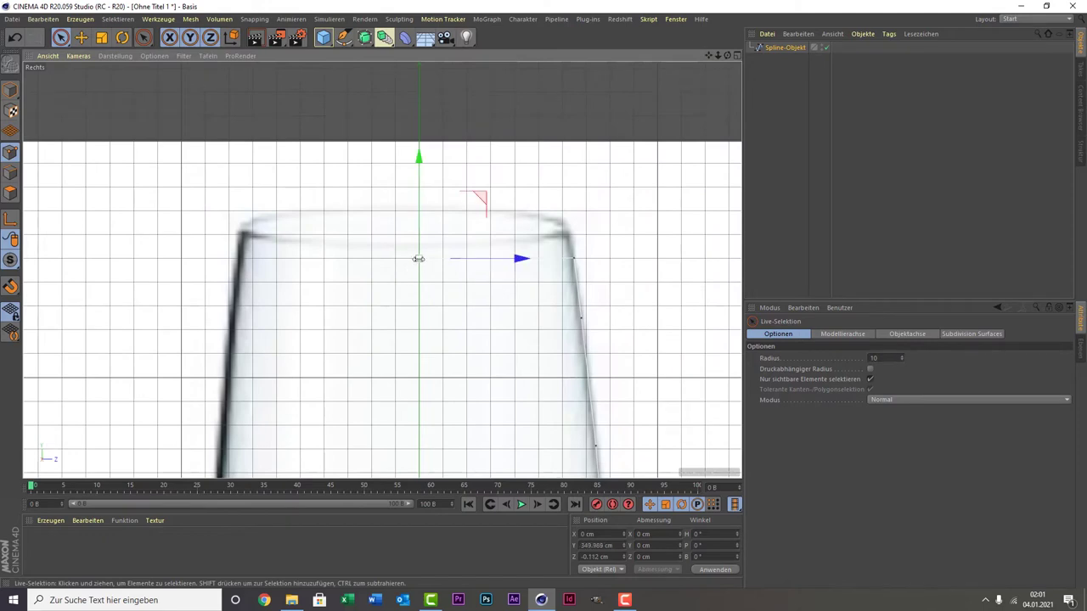
pyautogui.scroll(3, 452, 294)
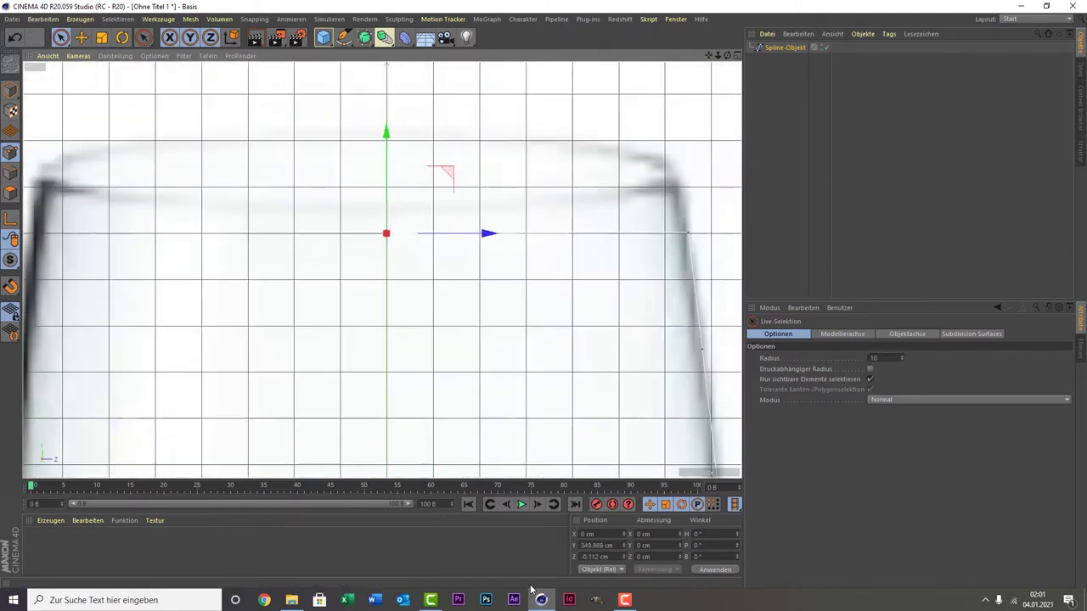
pyautogui.doubleClick(598, 545)
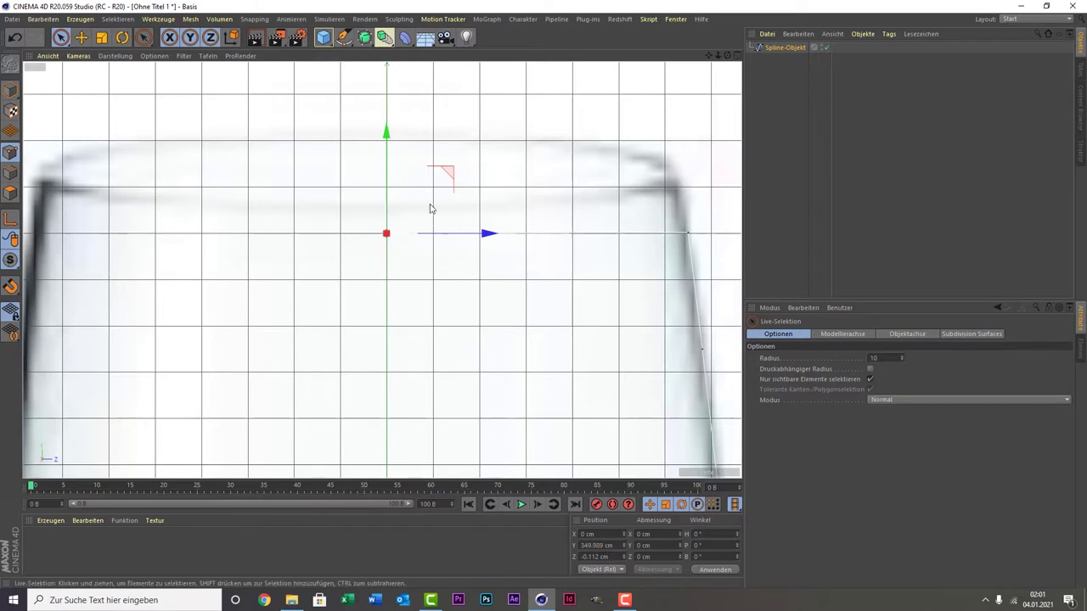
pyautogui.moveTo(430, 238); pyautogui.dragTo(430, 241)
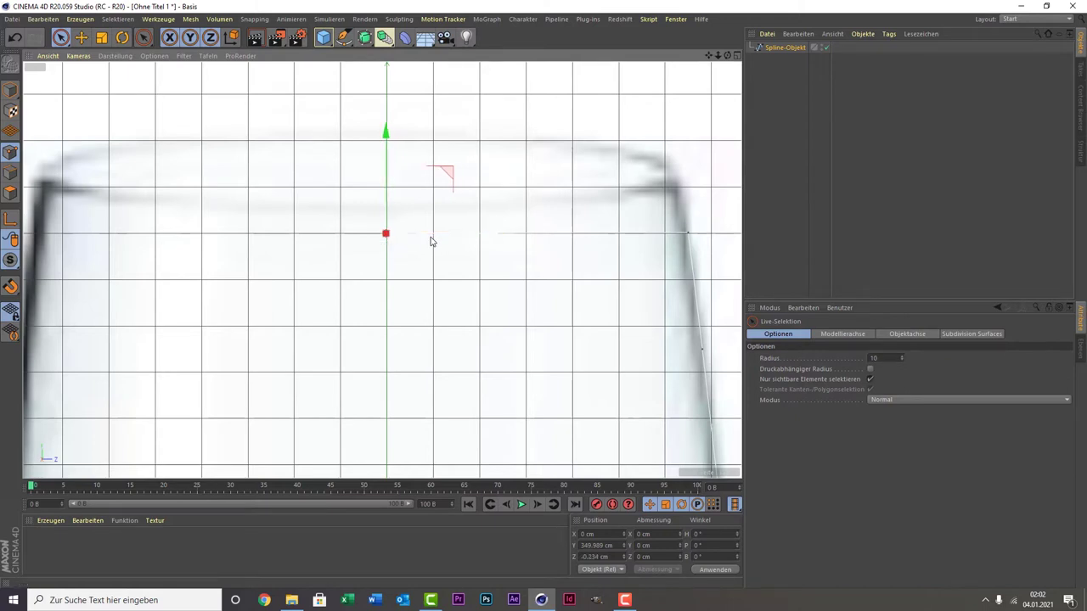
pyautogui.hotkey('ctrl', 'z')
pyautogui.click(597, 557)
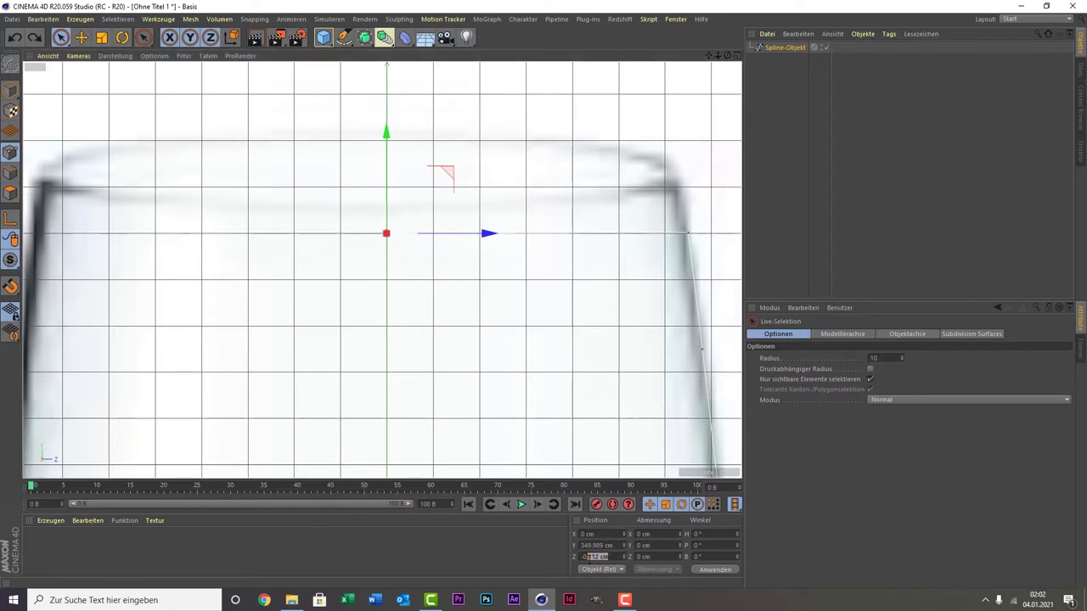
pyautogui.press('BackSpace')
pyautogui.press('Return')
pyautogui.moveTo(385, 174); pyautogui.dragTo(395, 177)
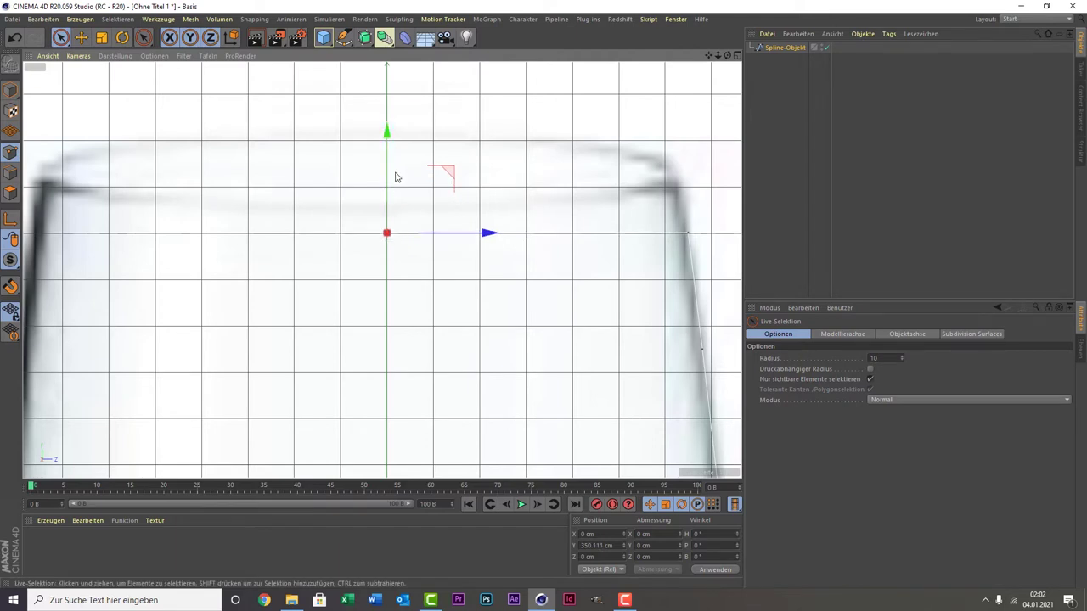
pyautogui.hotkey('ctrl', 'z')
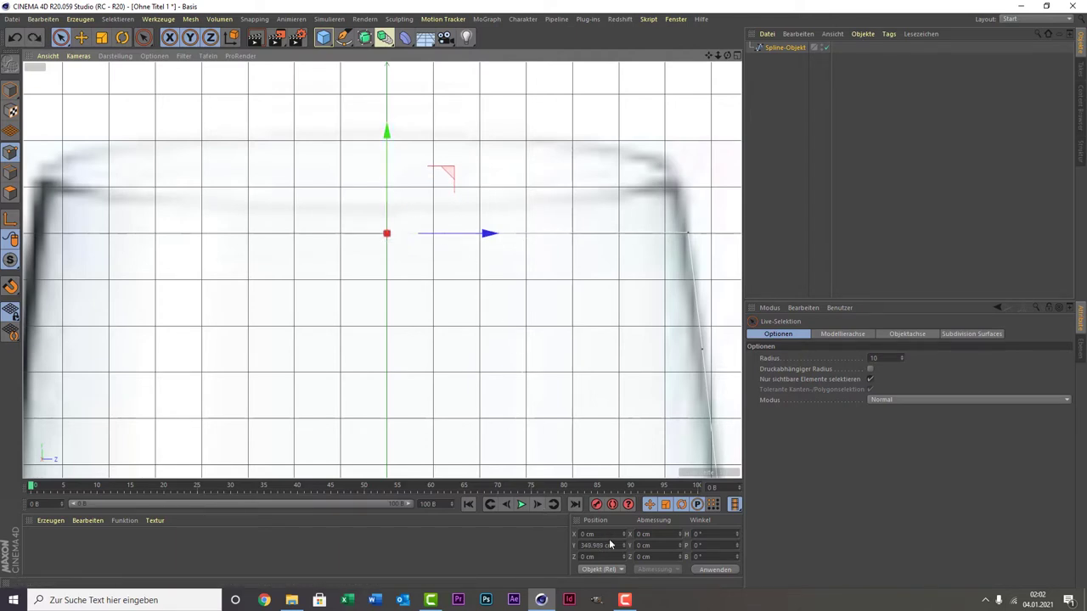
pyautogui.doubleClick(598, 545)
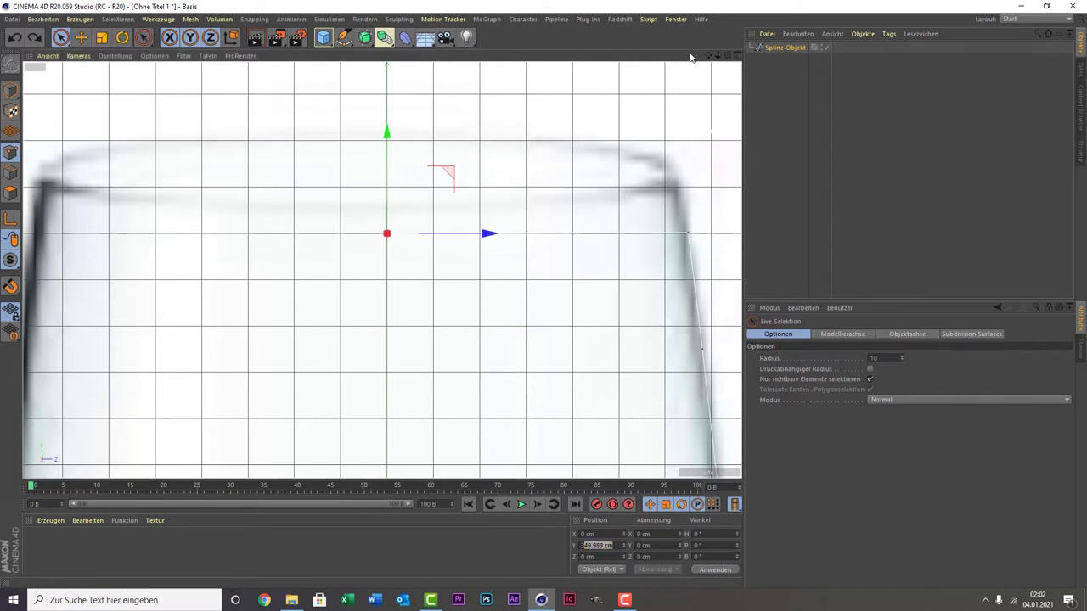
pyautogui.write('350')
pyautogui.press('Return')
# - Set the rim-edge point's Y position to 350 cm
pyautogui.click(687, 232)
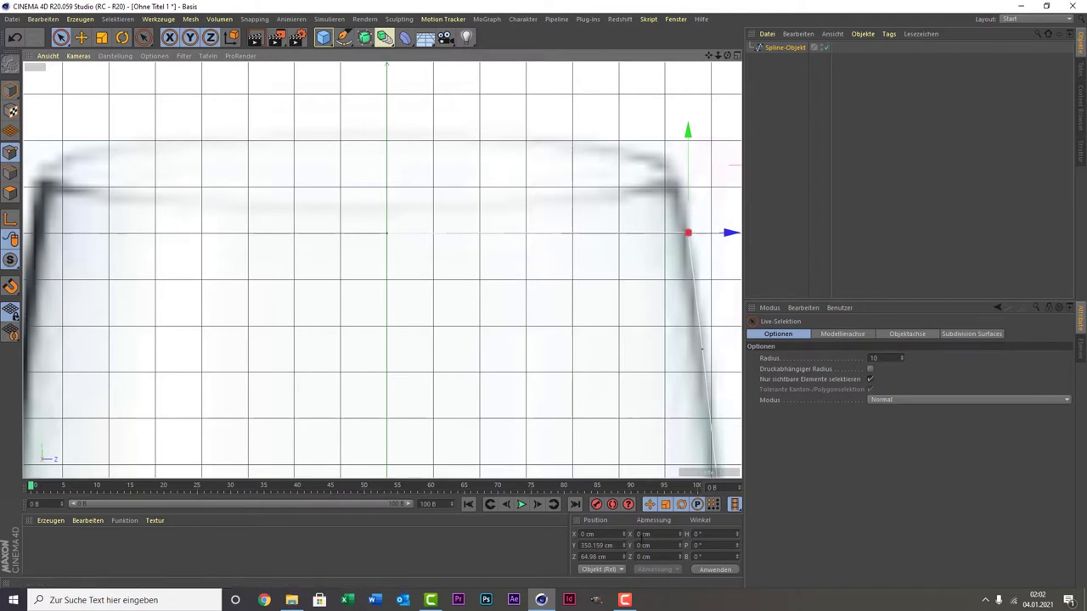
pyautogui.moveTo(612, 545); pyautogui.dragTo(592, 545)
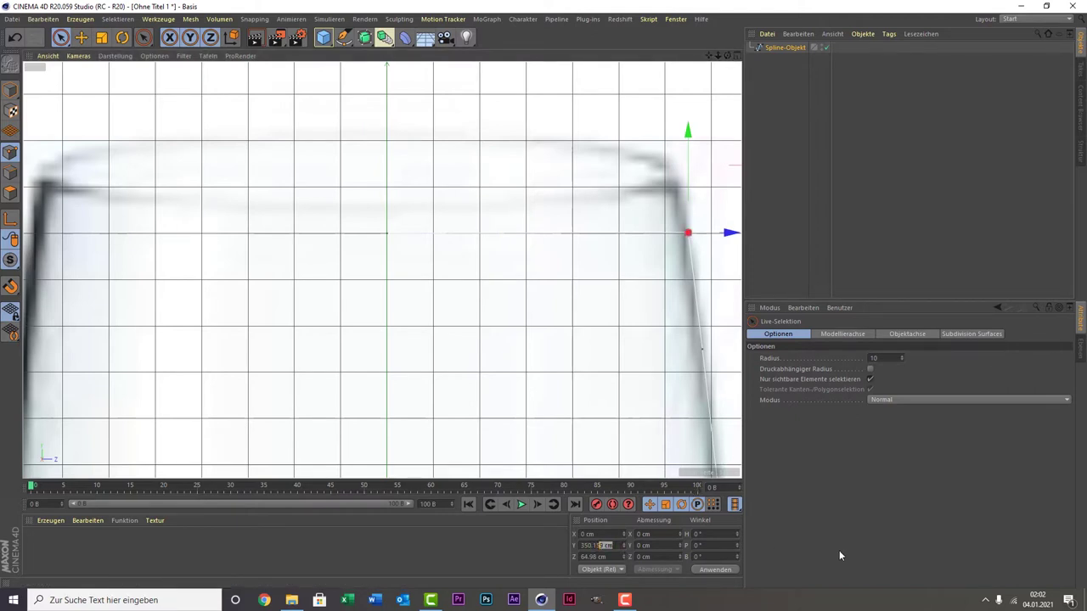
pyautogui.press('BackSpace')
pyautogui.press('Return')
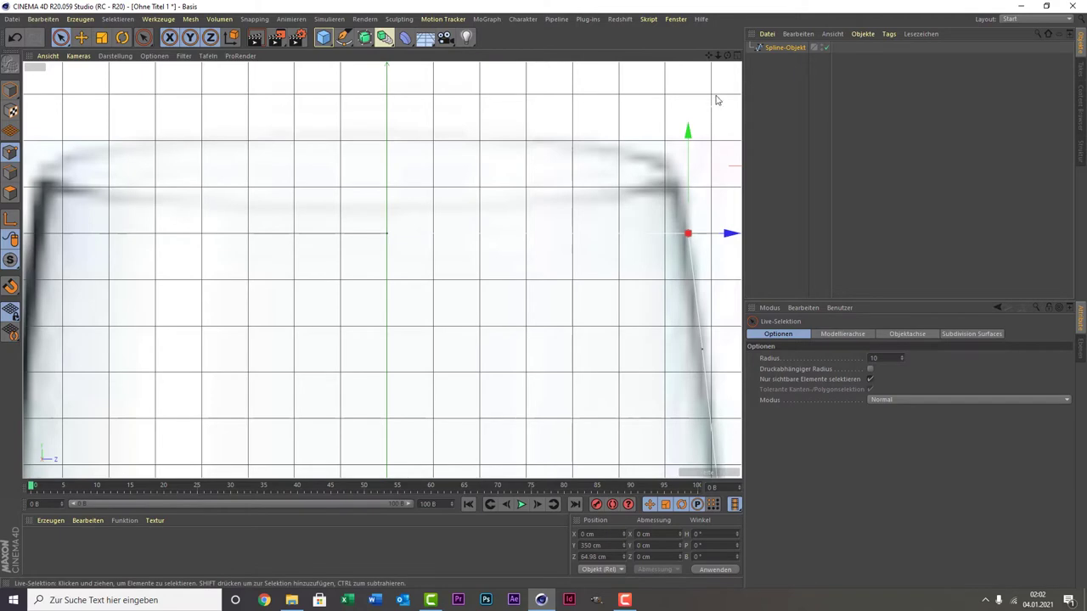
pyautogui.moveTo(709, 54); pyautogui.dragTo(714, 17)
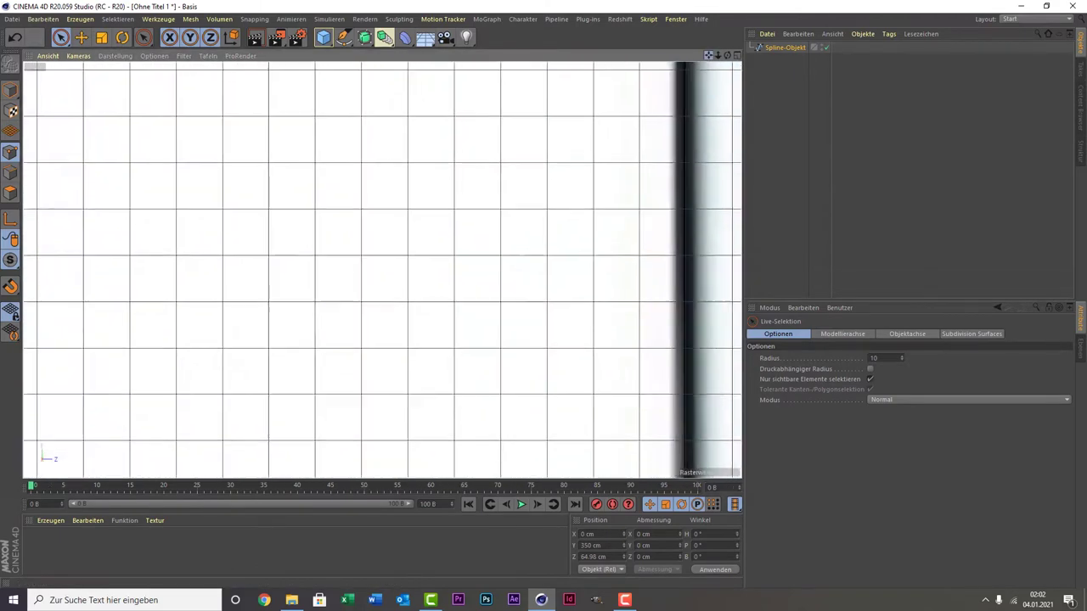
# - Place the foot's centre axis point at Z 0 cm and Y -363 cm
pyautogui.moveTo(709, 54); pyautogui.dragTo(691, 90)
pyautogui.scroll(-3, 514, 339)
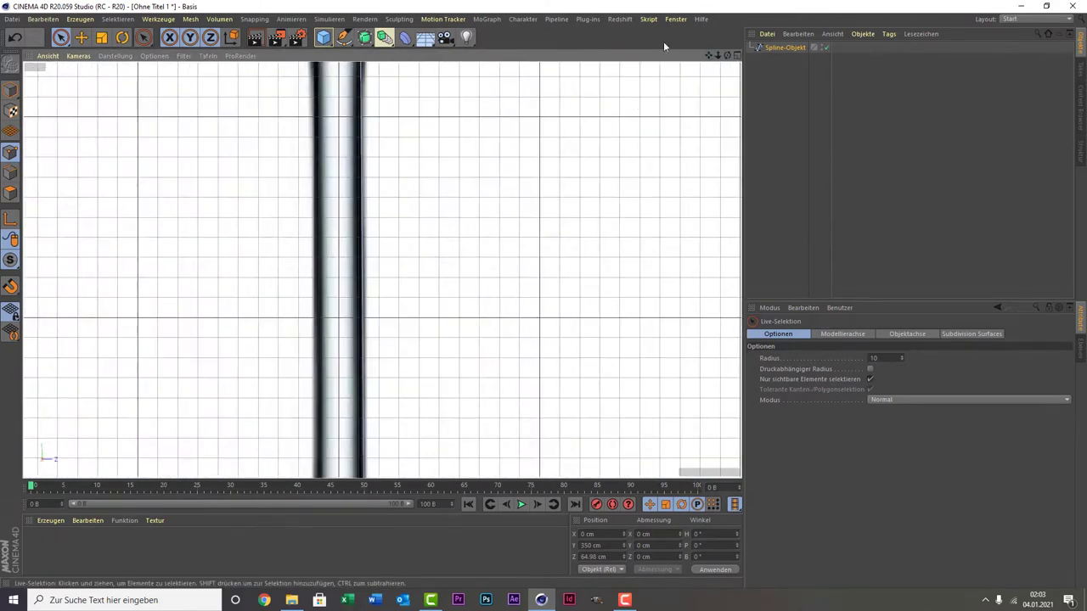
pyautogui.moveTo(710, 55)
pyautogui.mouseDown()
pyautogui.moveTo(383, 269)
pyautogui.moveTo(386, 316)
pyautogui.mouseUp()
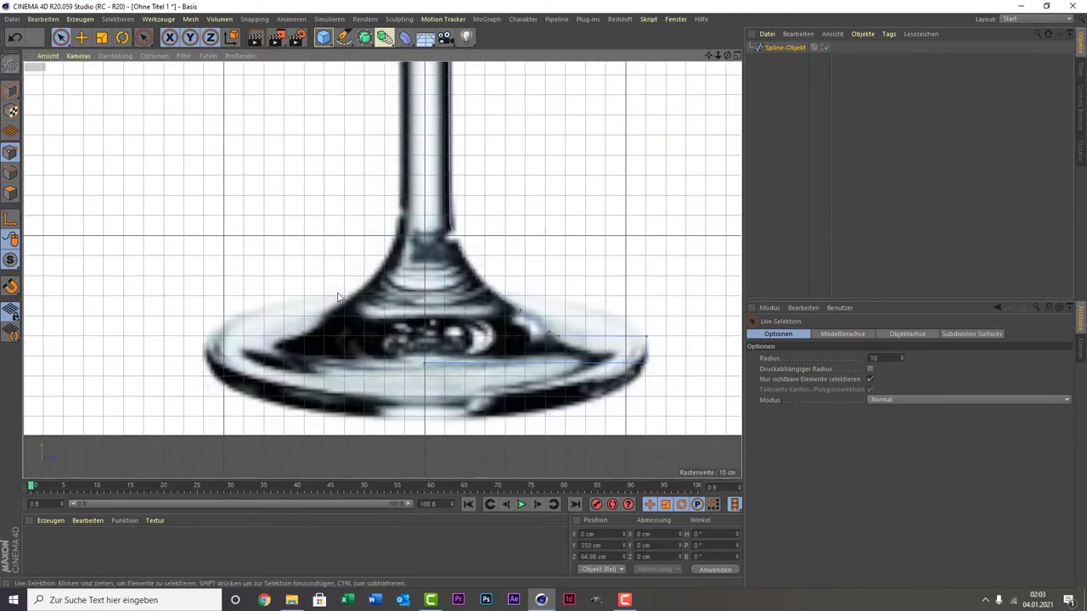
pyautogui.scroll(2, 337, 297)
pyautogui.scroll(2, 339, 295)
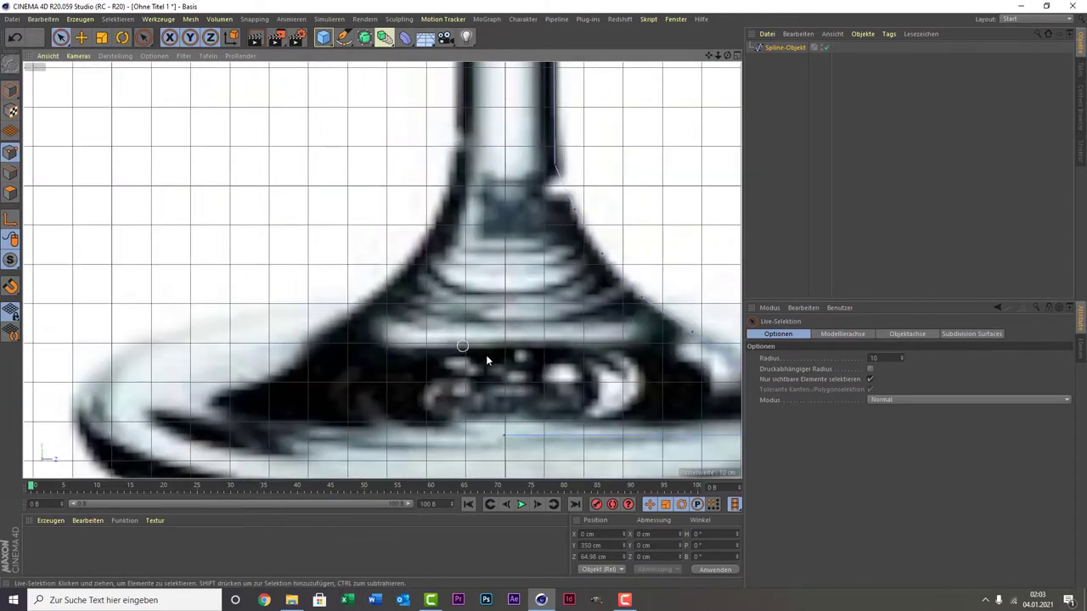
pyautogui.click(504, 437)
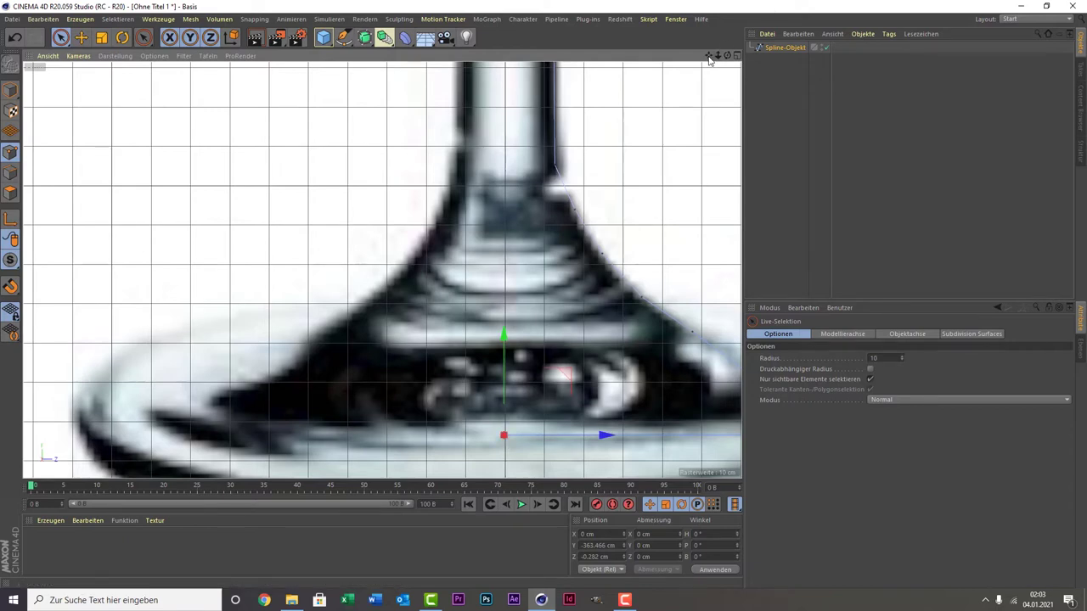
pyautogui.moveTo(710, 54); pyautogui.dragTo(624, 51)
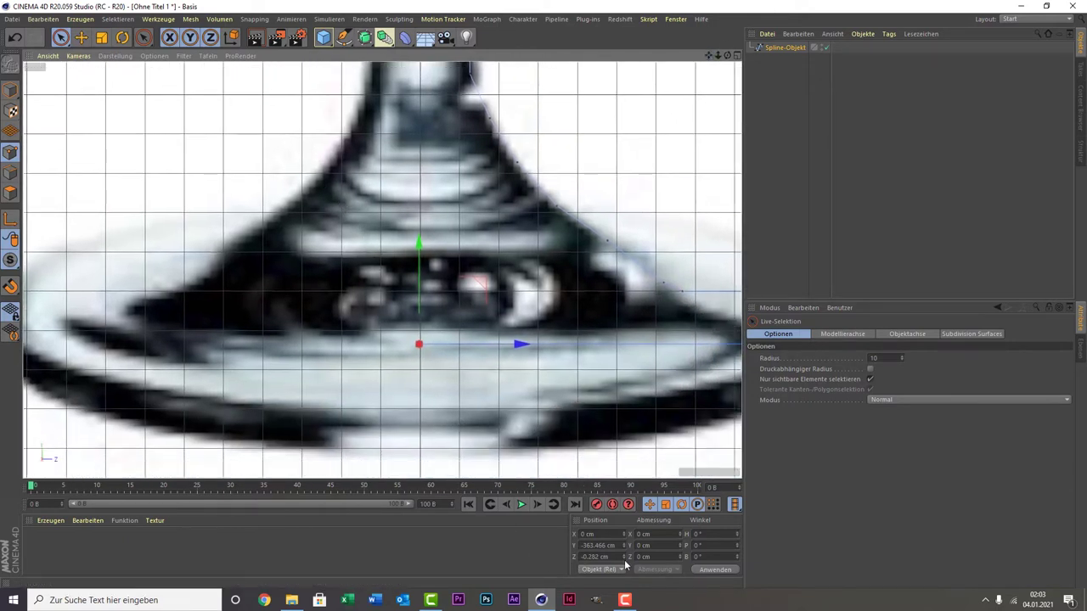
pyautogui.click(598, 556)
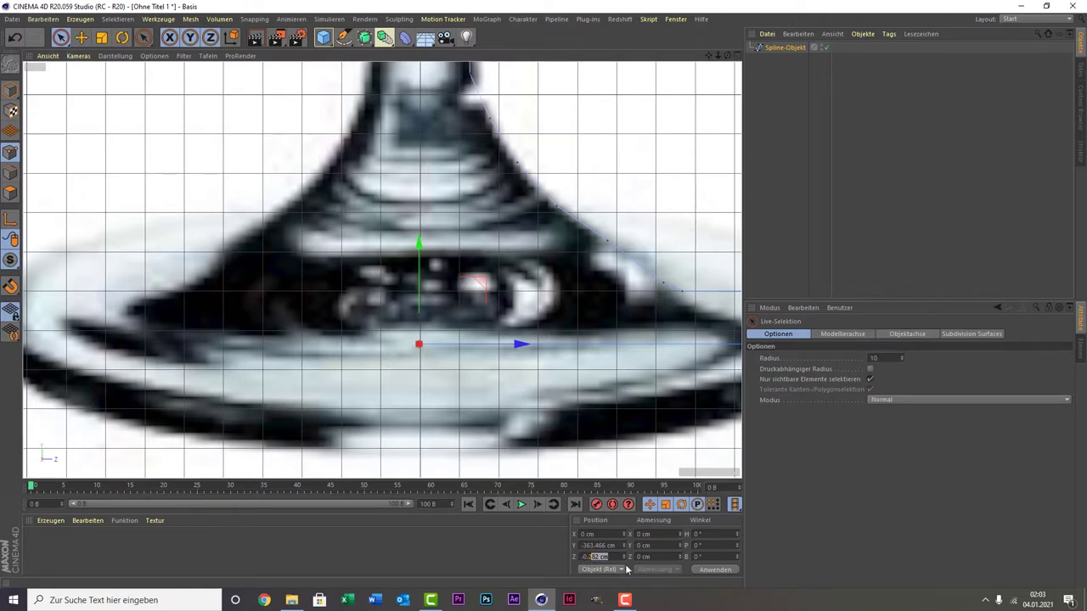
pyautogui.write('2')
pyautogui.press('Return')
pyautogui.moveTo(615, 545); pyautogui.dragTo(596, 545)
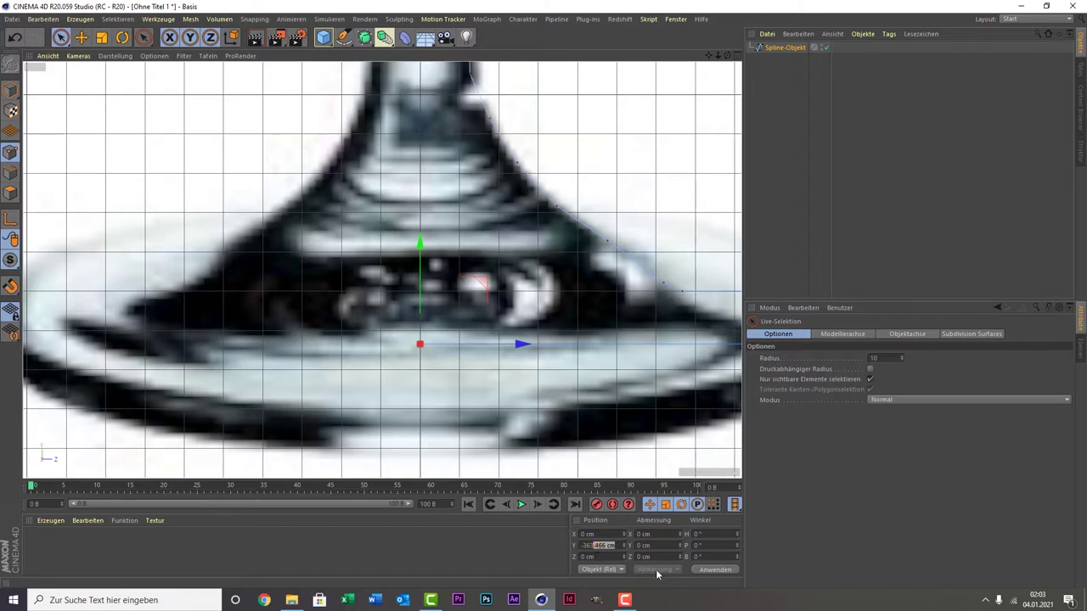
pyautogui.press('BackSpace')
pyautogui.press('Return')
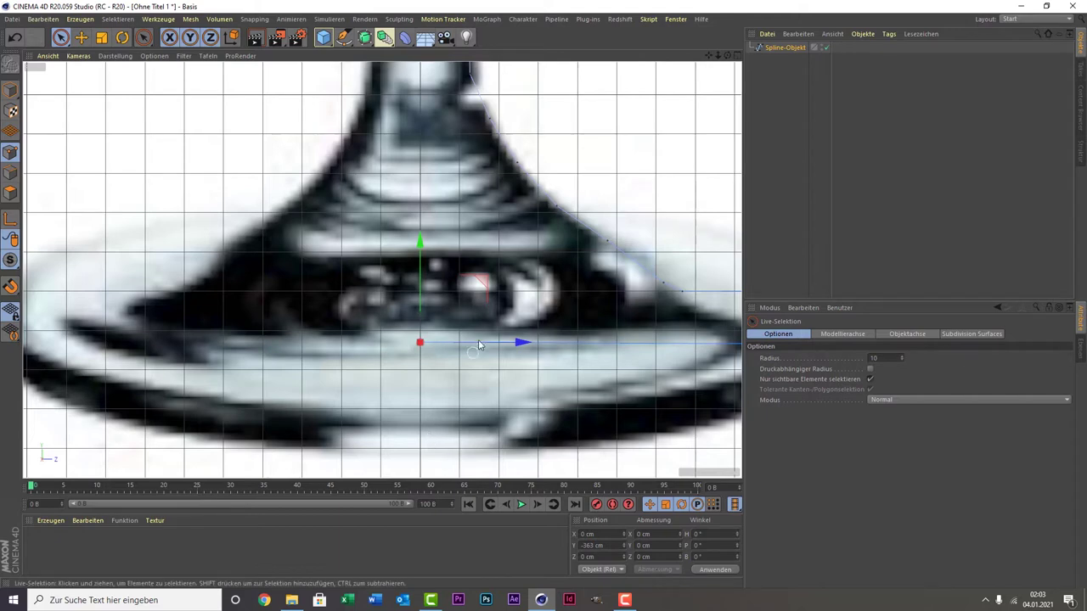
# - Set the profile's outer bottom endpoint to Y -363 cm
pyautogui.moveTo(710, 56); pyautogui.dragTo(674, 310)
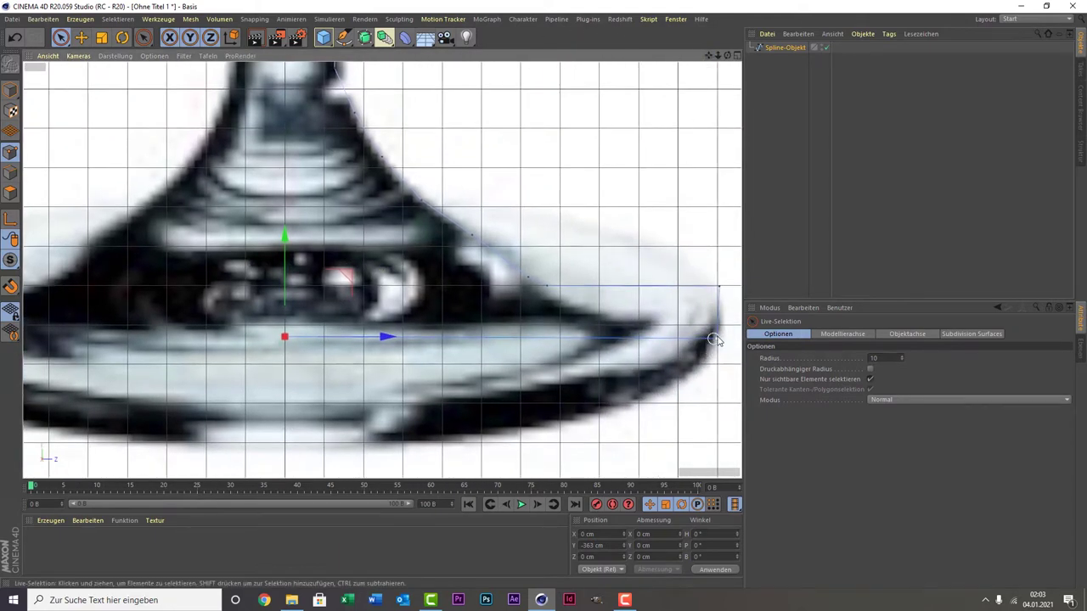
pyautogui.click(714, 339)
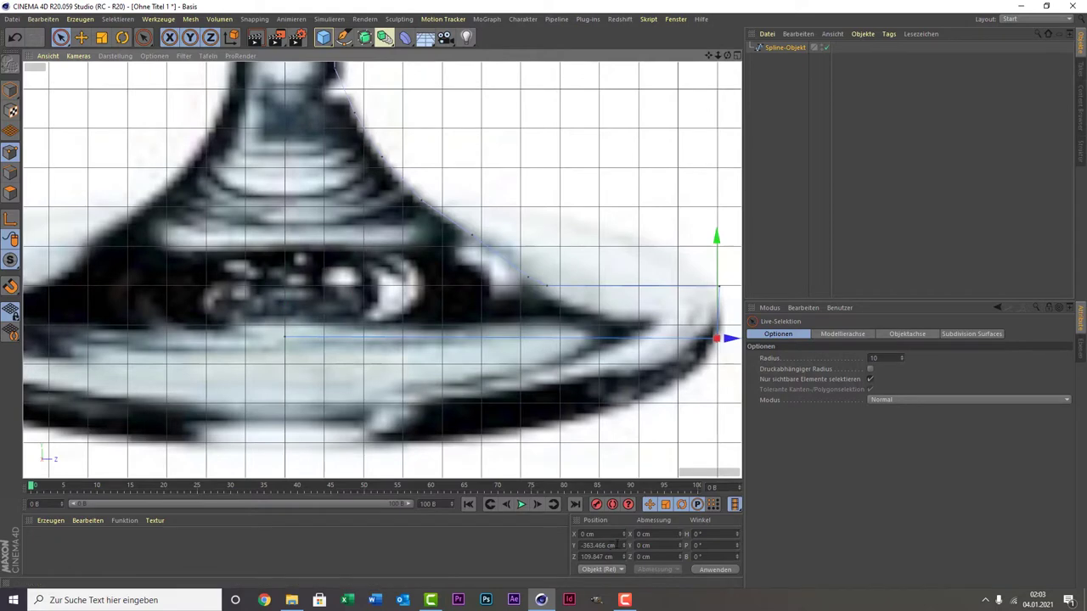
pyautogui.moveTo(618, 545); pyautogui.dragTo(592, 545)
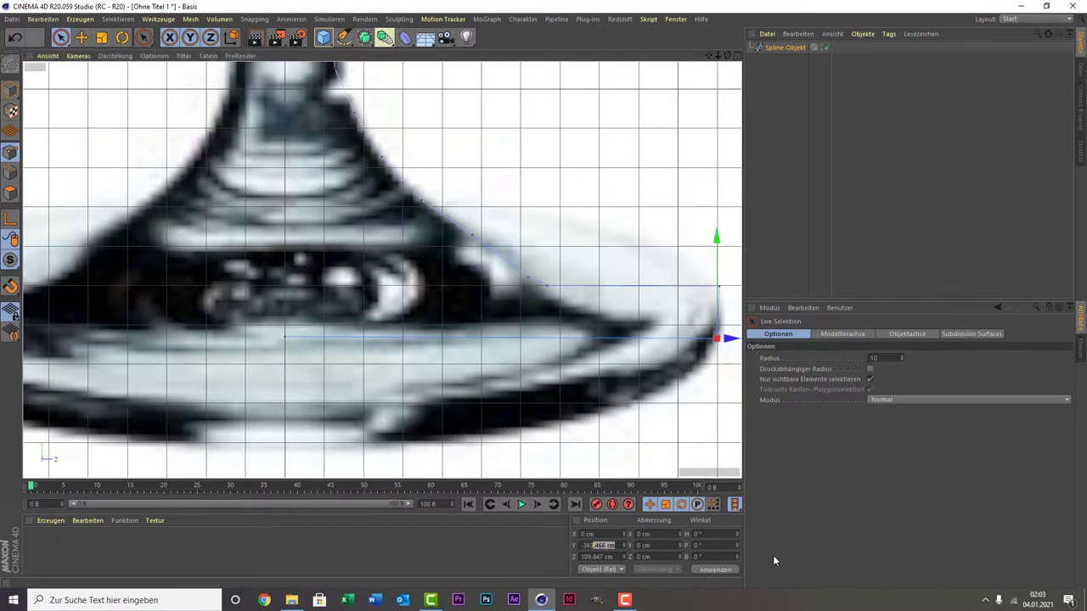
pyautogui.write('-363')
pyautogui.press('Return')
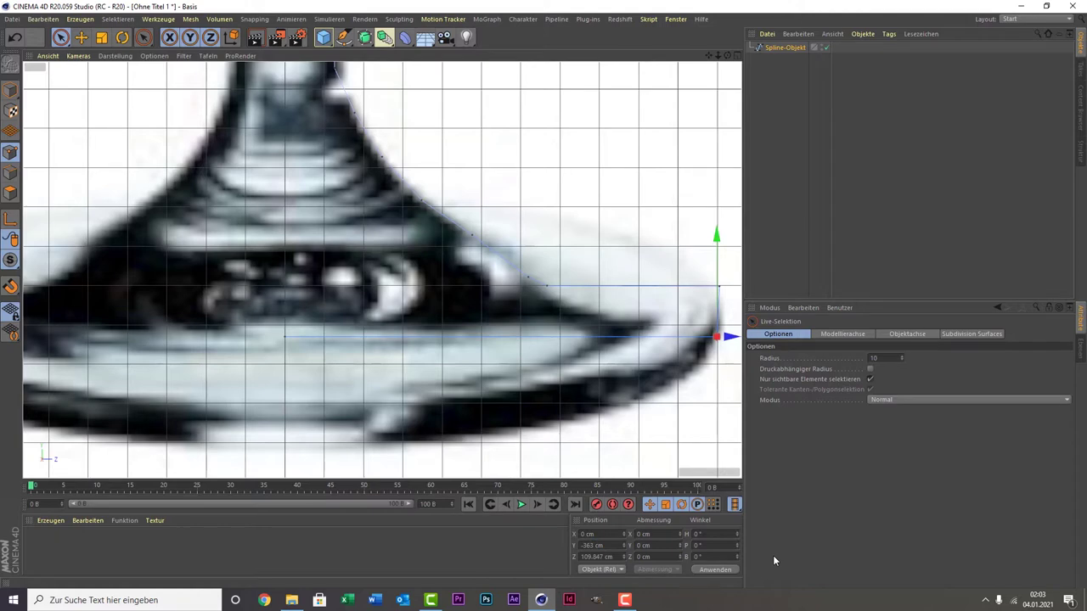
# - Set the upper foot-edge point to Y -350 cm and move it out to the foot's rim
pyautogui.click(547, 287)
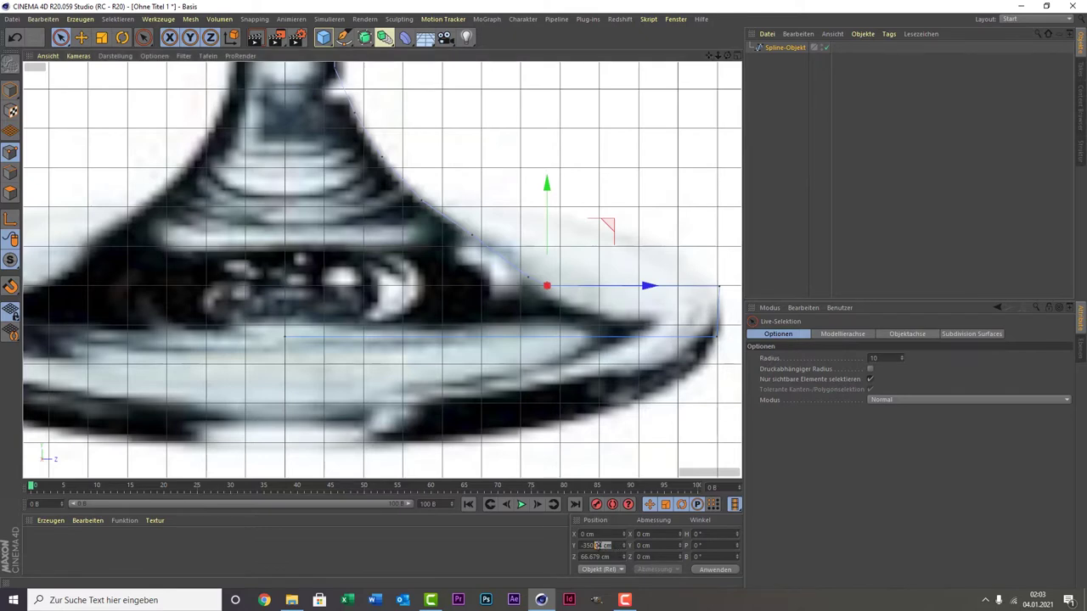
pyautogui.press('BackSpace')
pyautogui.press('Return')
pyautogui.moveTo(547, 286); pyautogui.dragTo(720, 289)
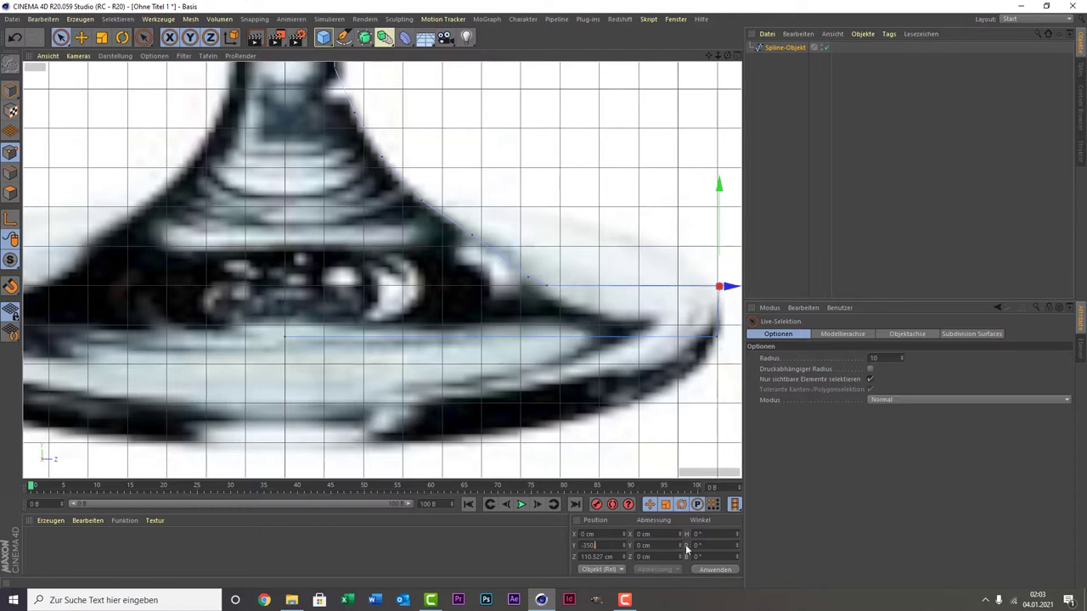
pyautogui.press('Return')
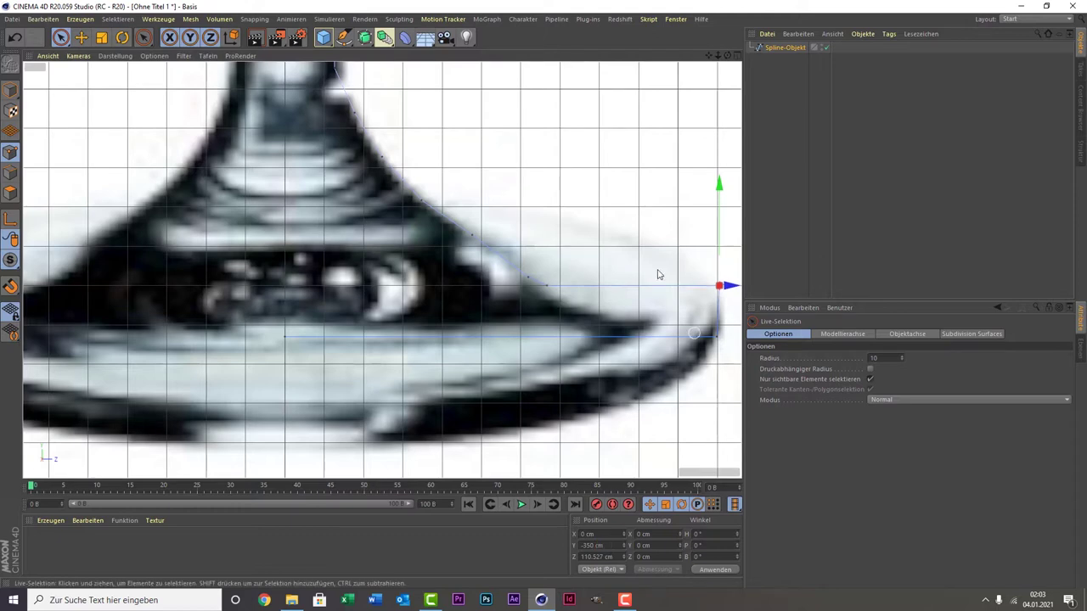
pyautogui.moveTo(715, 58); pyautogui.dragTo(602, 310)
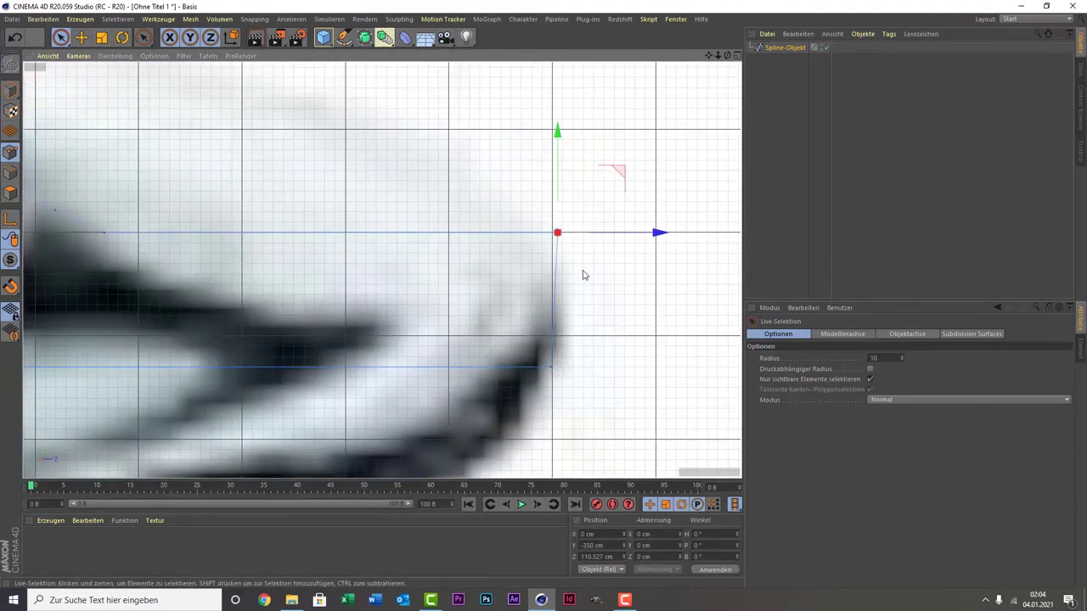
# - Fine-tune the foot's upper rim point and set its Z position to 110 cm
pyautogui.moveTo(606, 239); pyautogui.dragTo(605, 240)
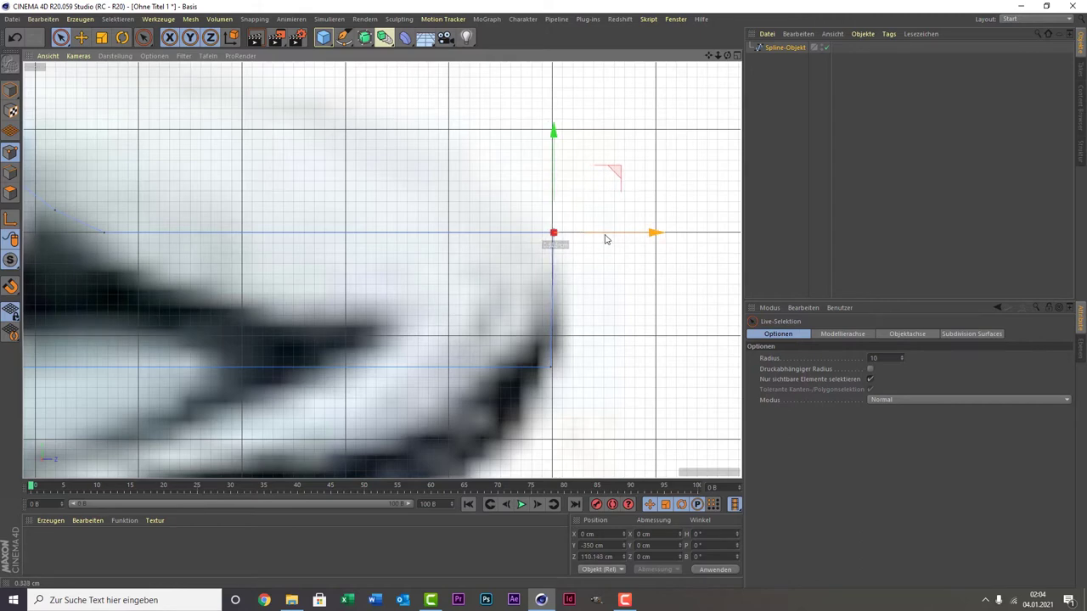
pyautogui.moveTo(606, 239); pyautogui.dragTo(603, 240)
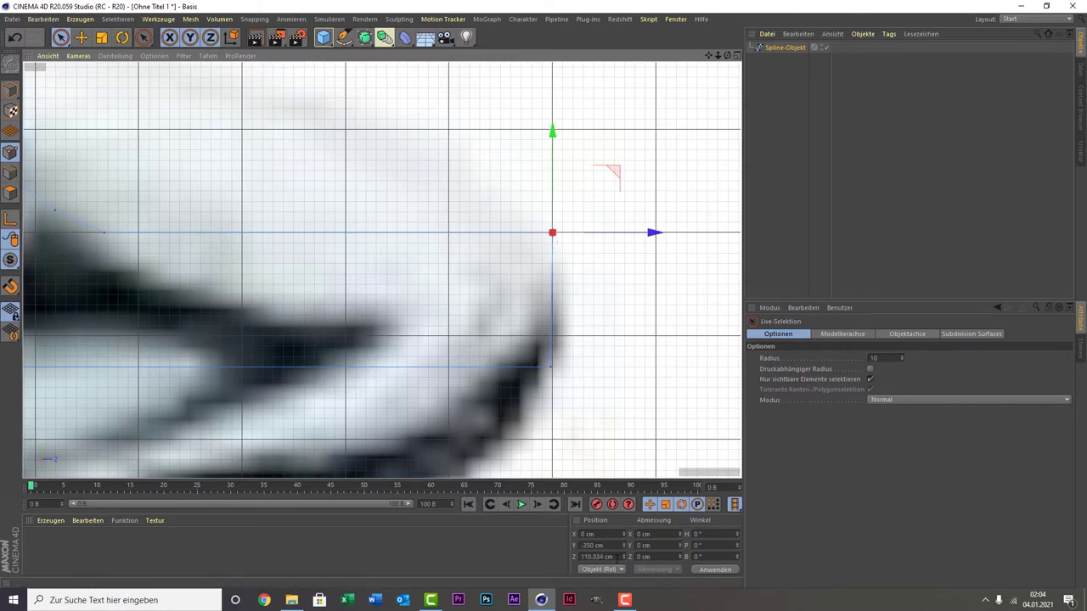
pyautogui.click(604, 557)
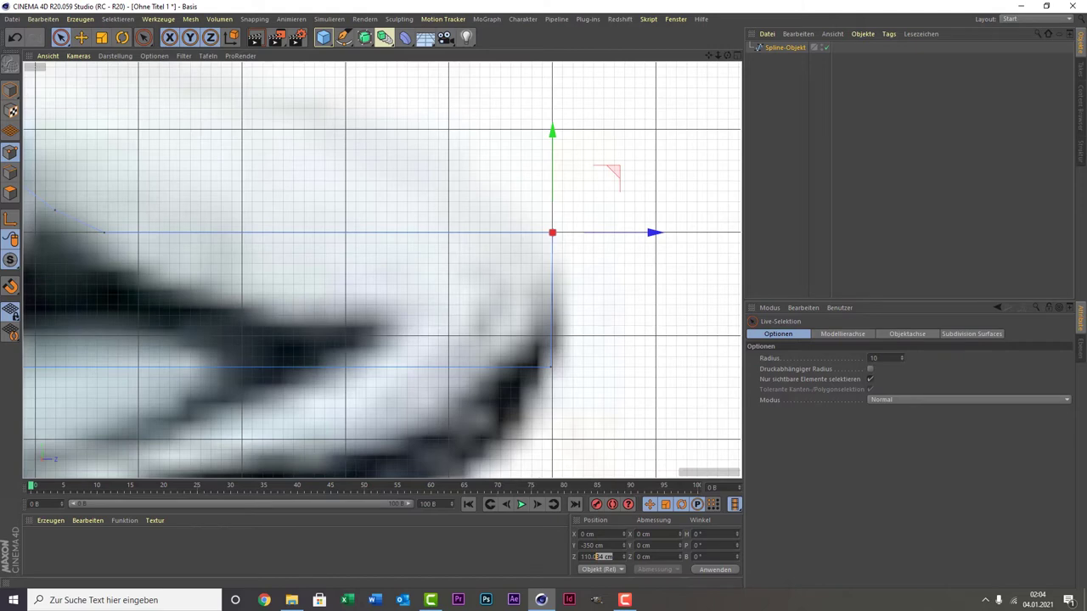
pyautogui.press('BackSpace')
pyautogui.press('Return')
# - Set the foot's lower outer corner point to Z 110 cm, then bring the stem and bowl into view
pyautogui.click(558, 369)
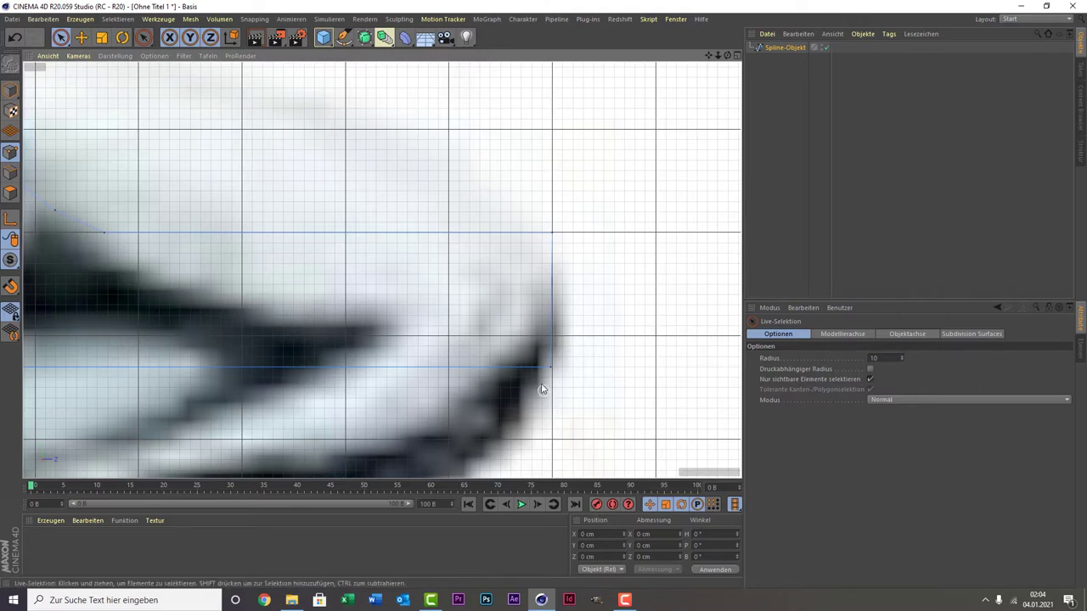
pyautogui.click(551, 367)
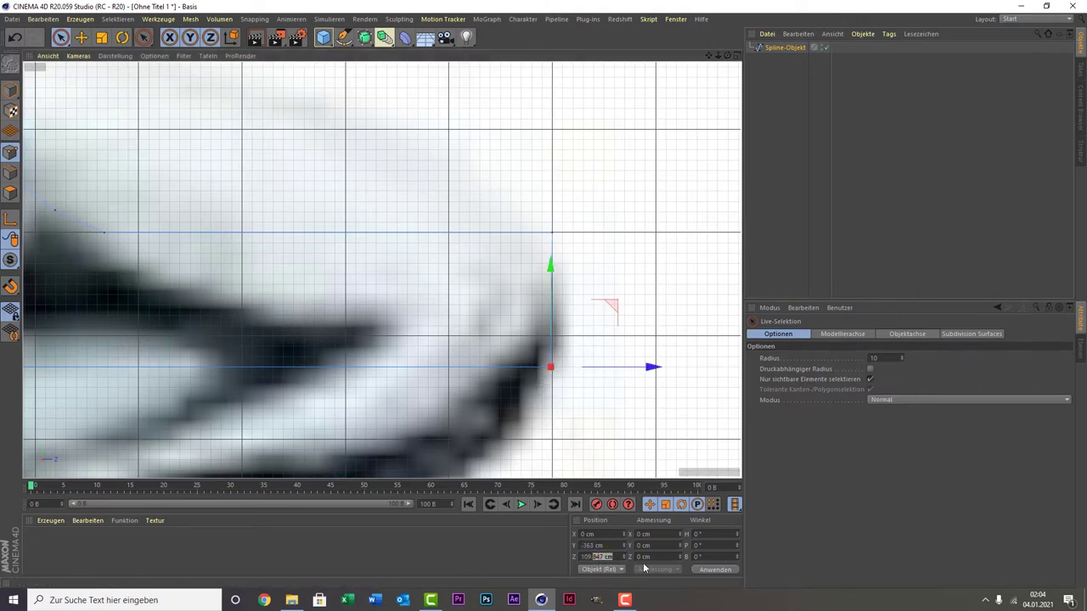
pyautogui.press('BackSpace')
pyautogui.write('1')
pyautogui.press('Return')
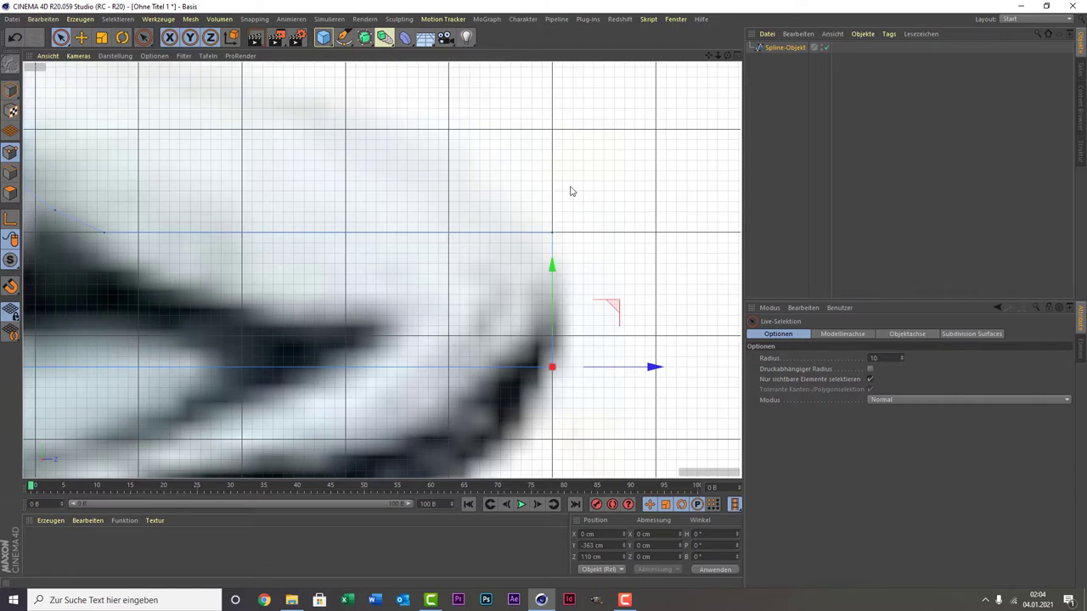
pyautogui.scroll(-3, 570, 188)
pyautogui.scroll(-2, 582, 165)
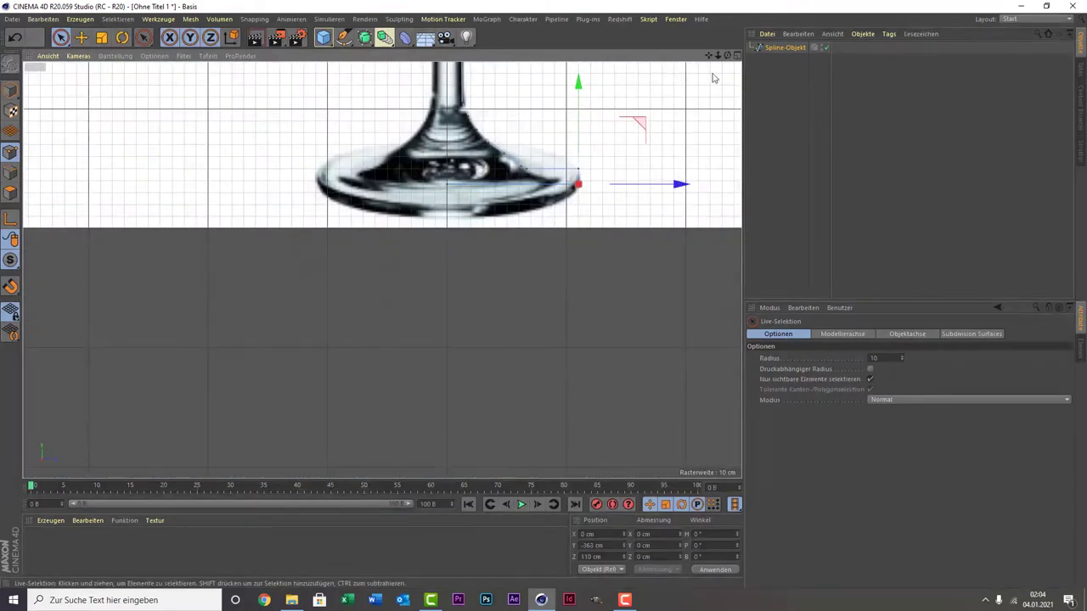
pyautogui.moveTo(708, 55); pyautogui.dragTo(684, 438)
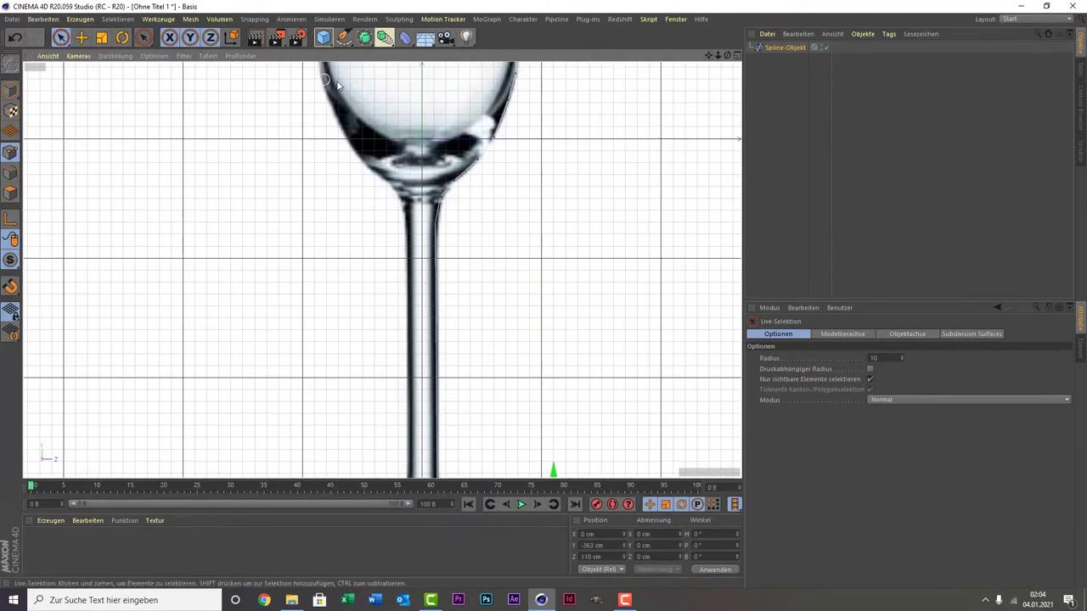
pyautogui.click(384, 38)
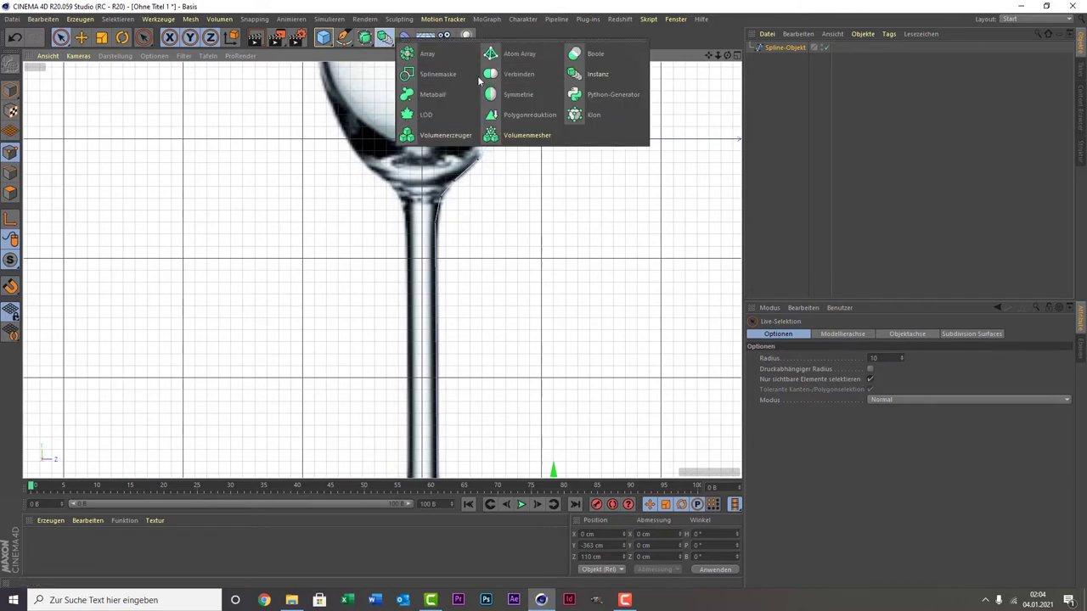
# - Add a Symmetry generator with the profile spline as its child, and frame the spline
pyautogui.click(544, 98)
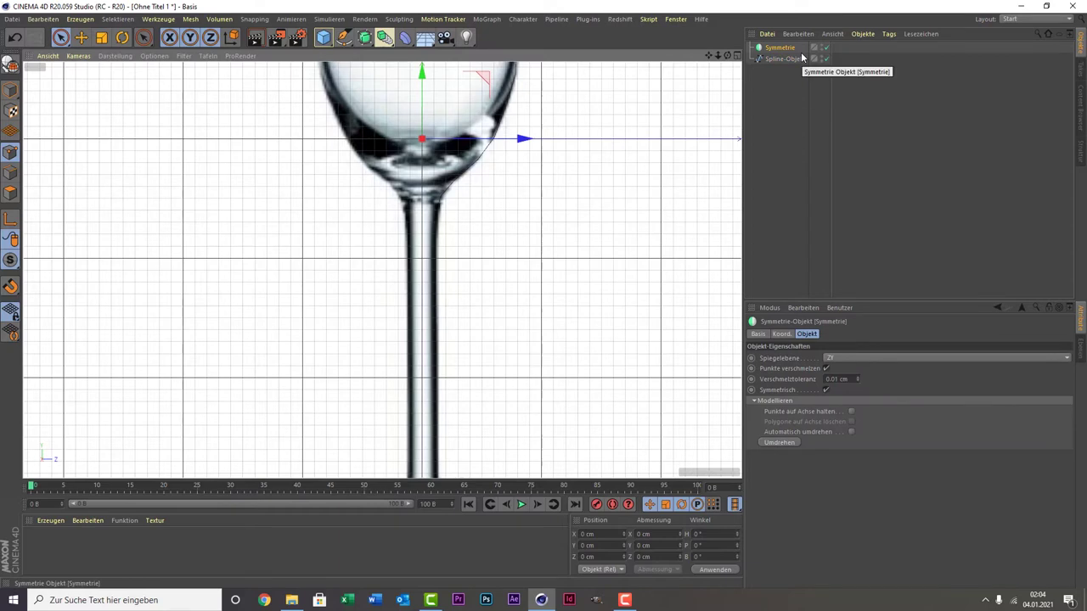
pyautogui.moveTo(782, 59); pyautogui.dragTo(779, 49)
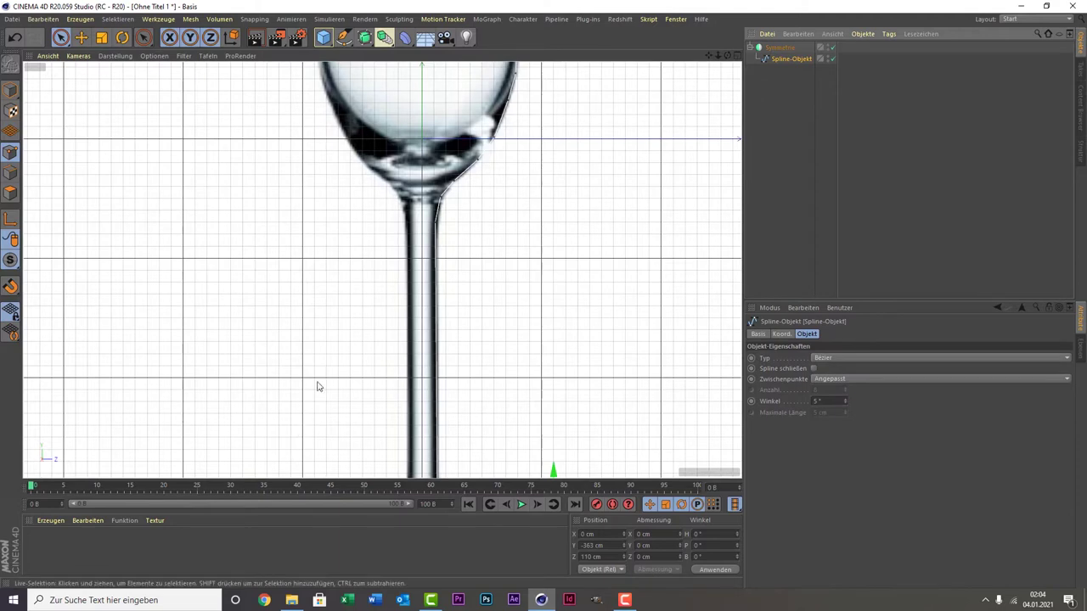
pyautogui.middleClick(510, 284)
pyautogui.middleClick(353, 208)
pyautogui.scroll(-2, 353, 208)
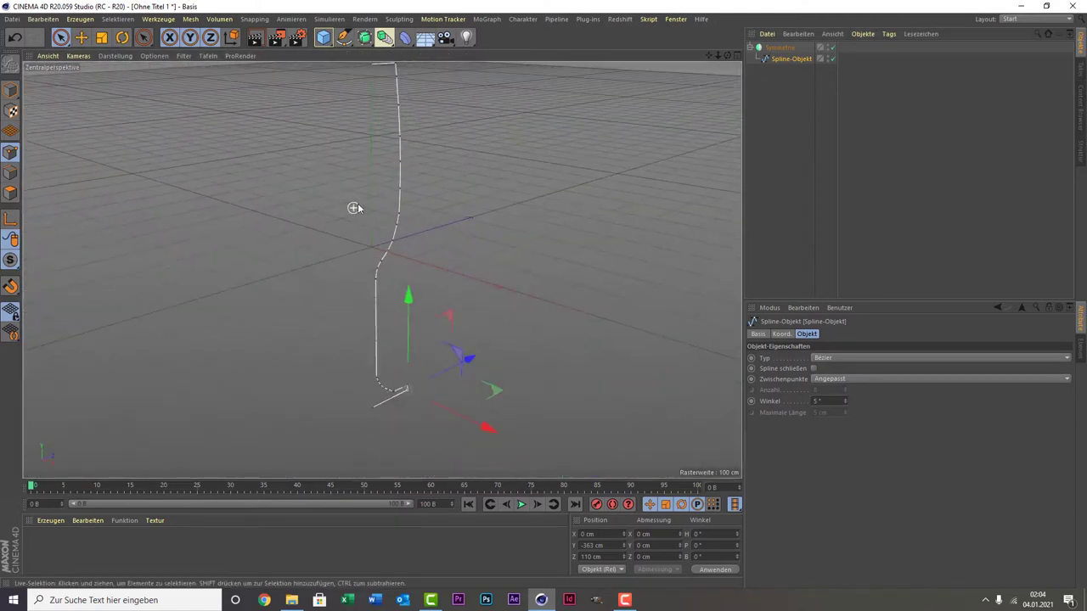
pyautogui.moveTo(705, 58); pyautogui.dragTo(688, 100)
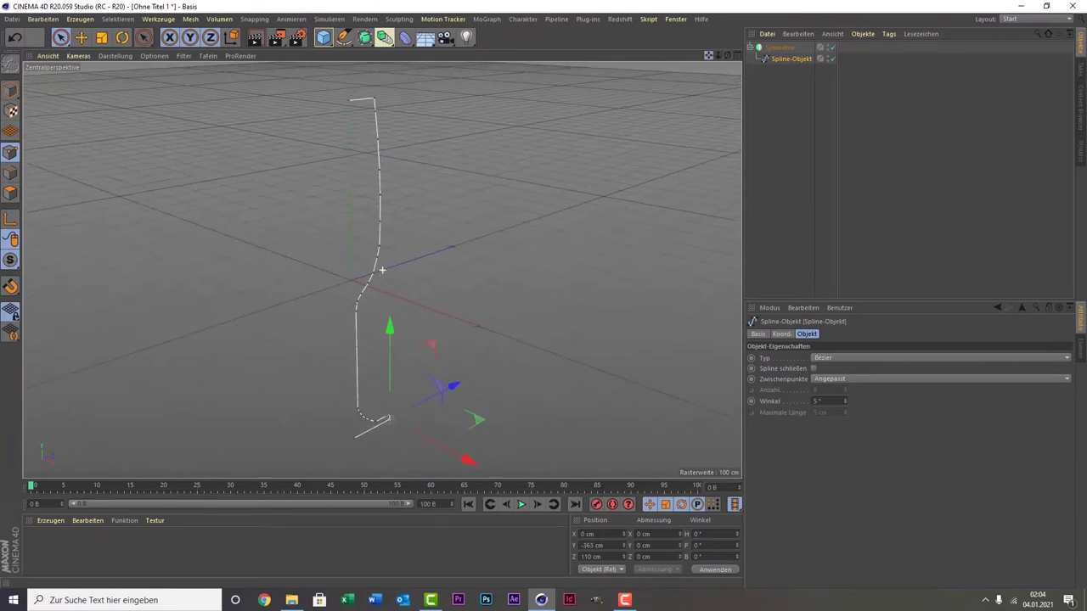
# - Set the Symmetry mirror plane to XY and orbit to a front view of the outline
pyautogui.click(776, 51)
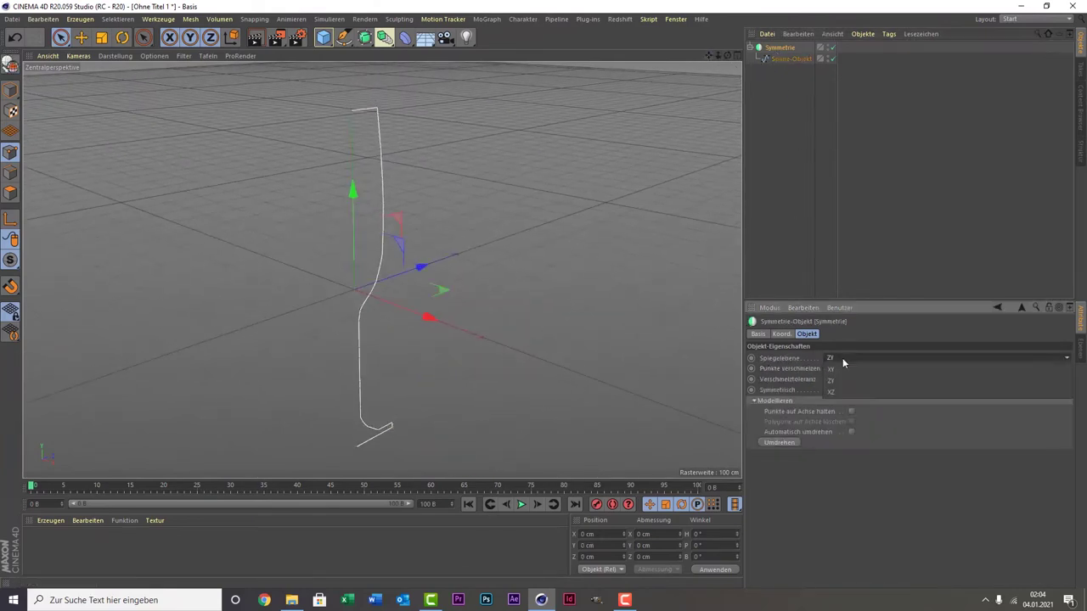
pyautogui.click(875, 359)
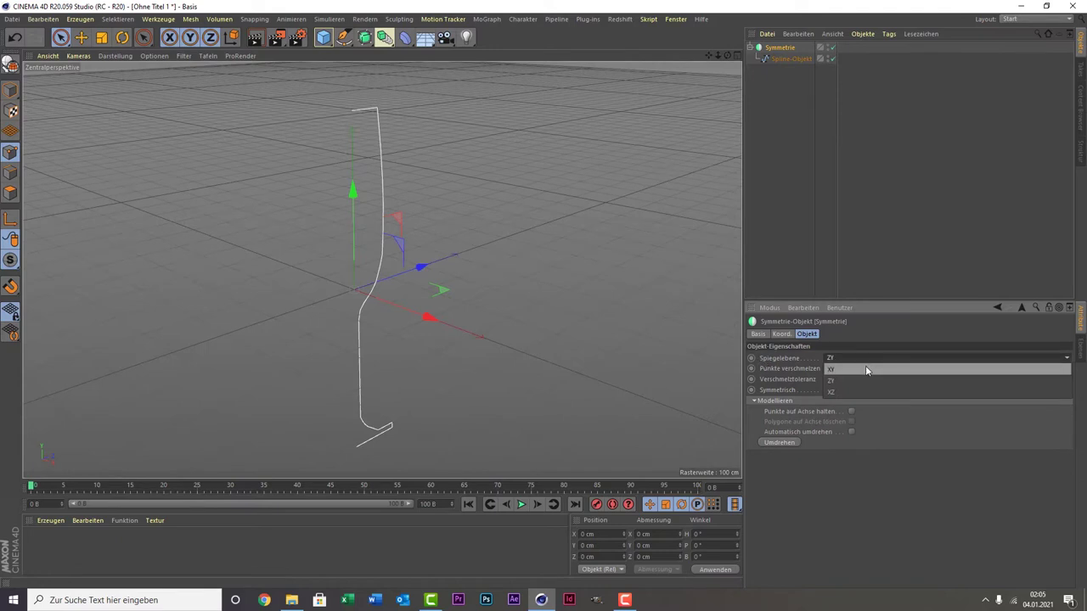
pyautogui.click(865, 369)
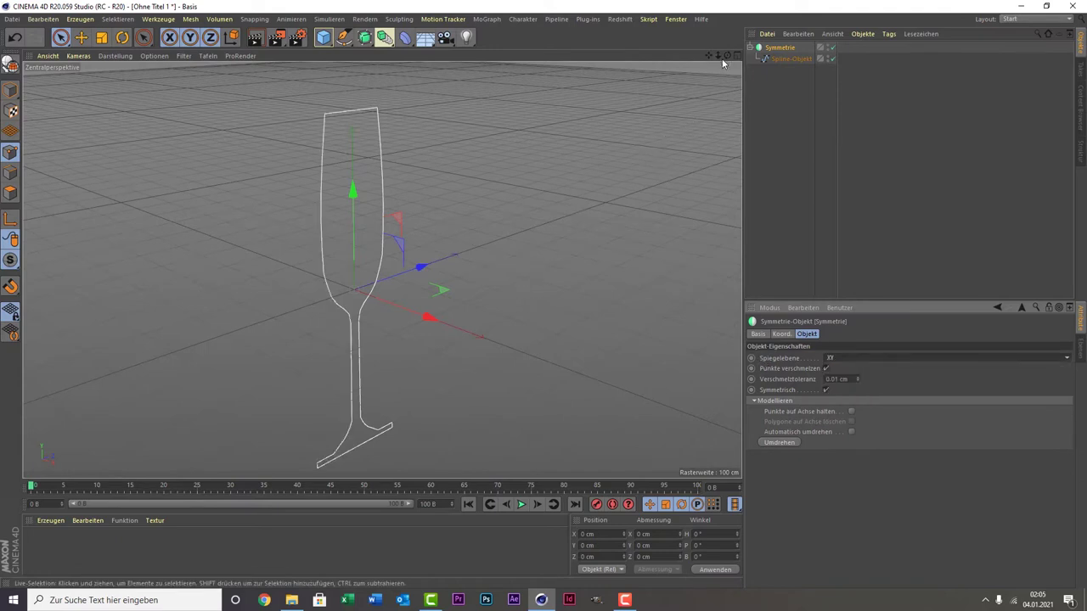
pyautogui.moveTo(727, 55)
pyautogui.mouseDown()
pyautogui.moveTo(713, 64)
pyautogui.moveTo(724, 56)
pyautogui.mouseUp()
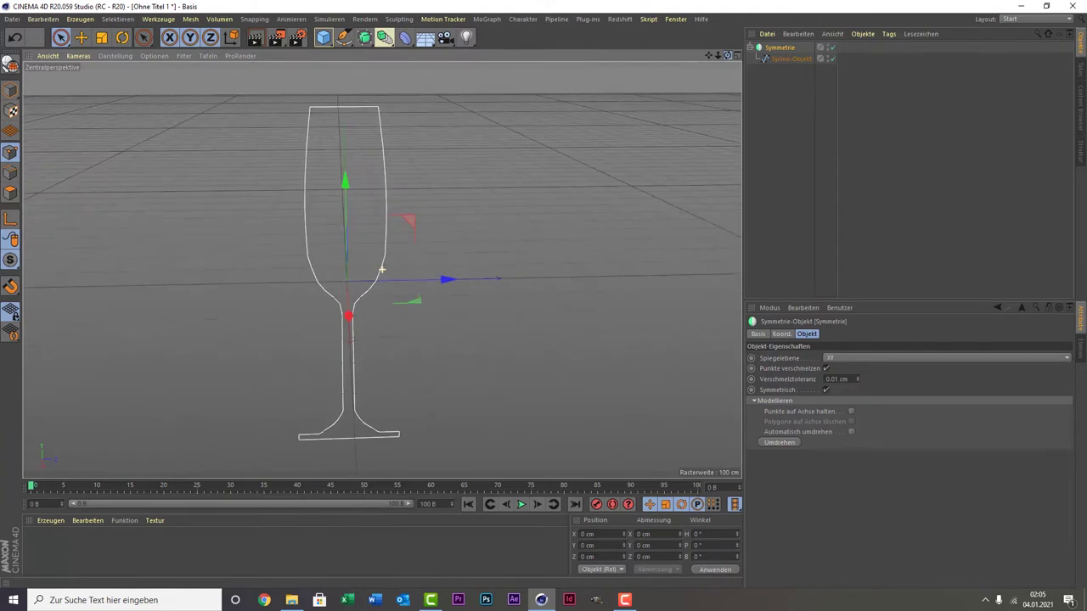
# - Add a Lathe generator, nest the Symmetry object under it, and reframe on the glass
pyautogui.click(256, 39)
pyautogui.click(795, 143)
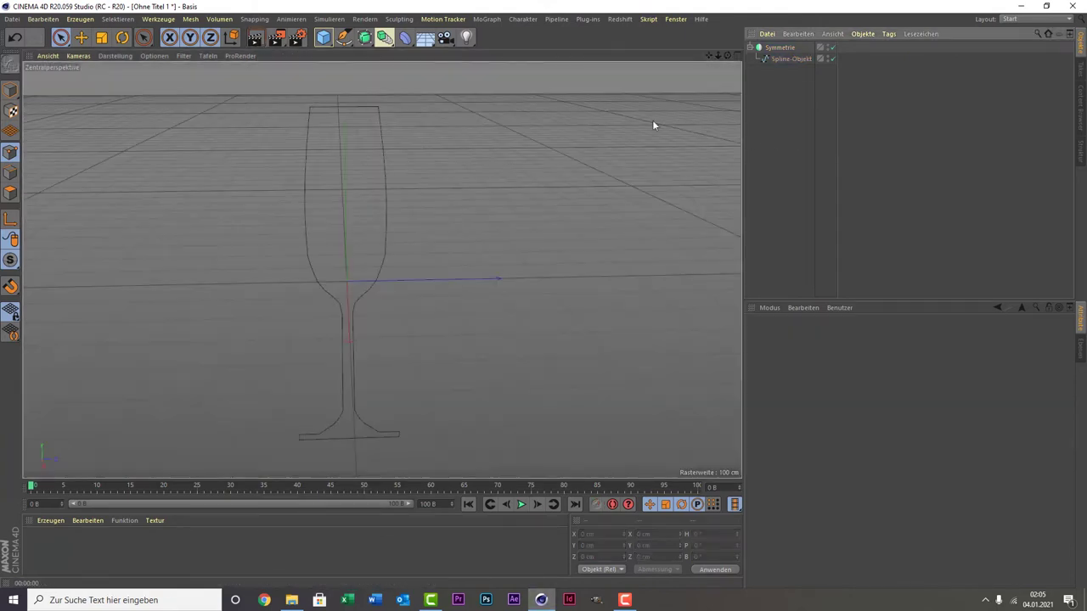
pyautogui.click(364, 39)
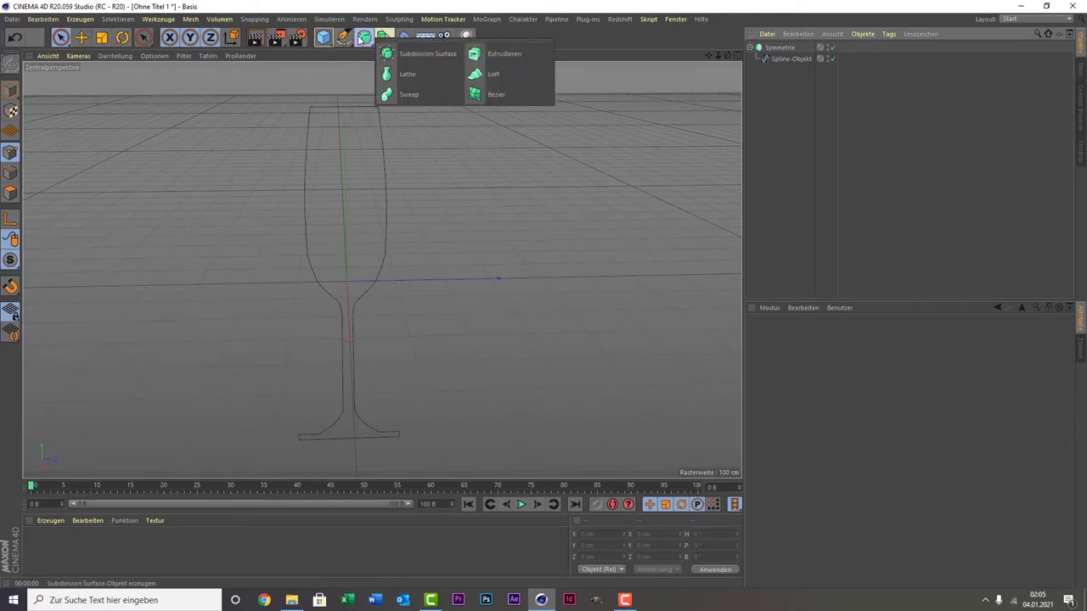
pyautogui.click(424, 78)
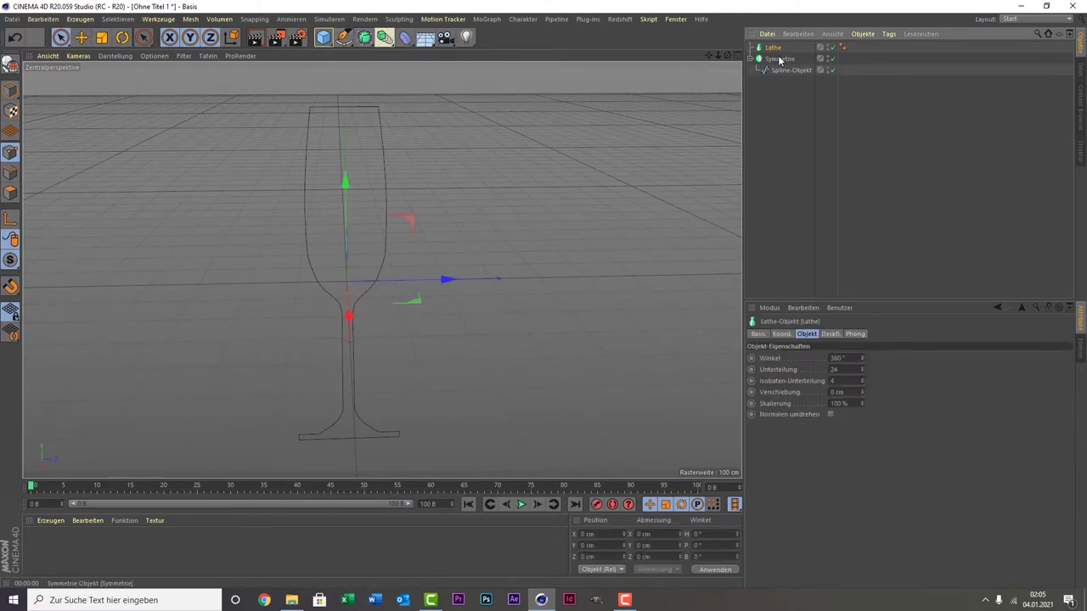
pyautogui.moveTo(780, 60); pyautogui.dragTo(778, 48)
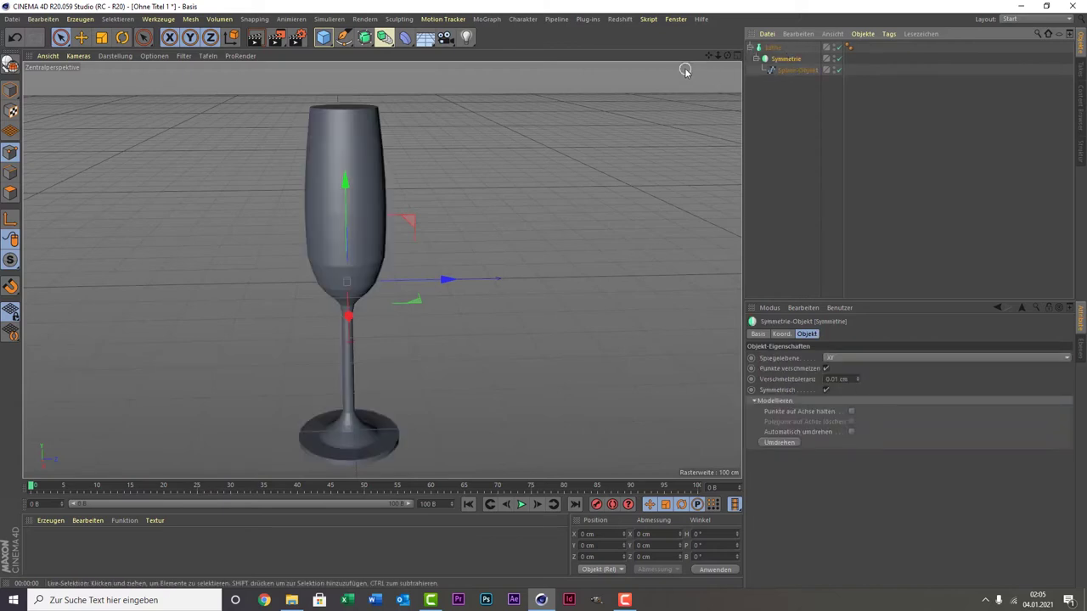
pyautogui.moveTo(709, 55)
pyautogui.mouseDown()
pyautogui.moveTo(740, 57)
pyautogui.moveTo(382, 269)
pyautogui.moveTo(386, 246)
pyautogui.mouseUp()
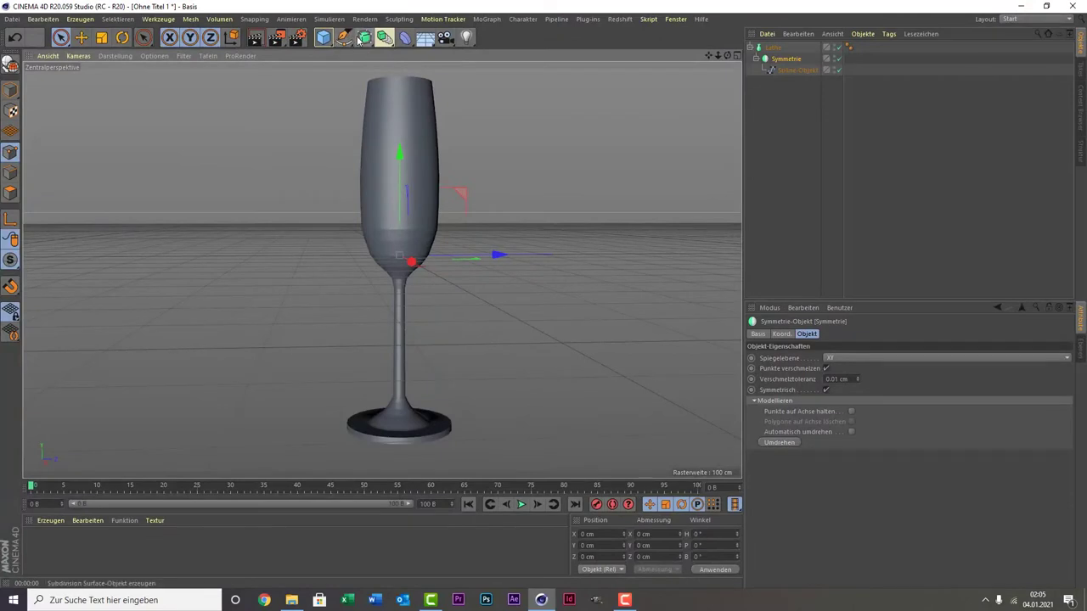
# - Add a Subdivision Surface, put the Lathe inside it, and zoom in on the glass bowl
pyautogui.moveTo(365, 38); pyautogui.dragTo(390, 53)
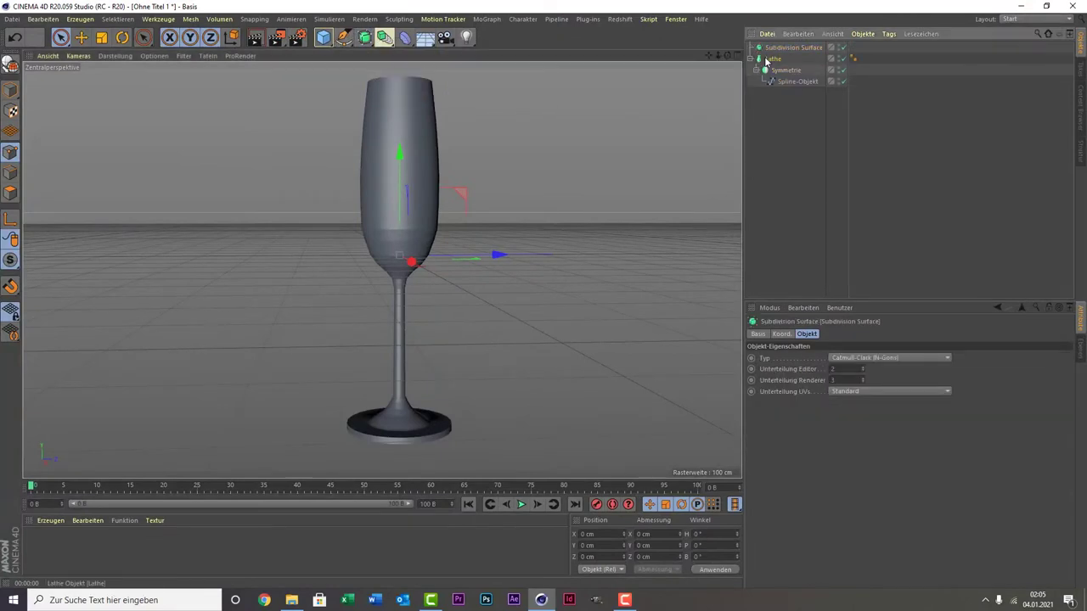
pyautogui.moveTo(762, 58)
pyautogui.mouseDown()
pyautogui.moveTo(786, 49)
pyautogui.moveTo(381, 269)
pyautogui.mouseUp()
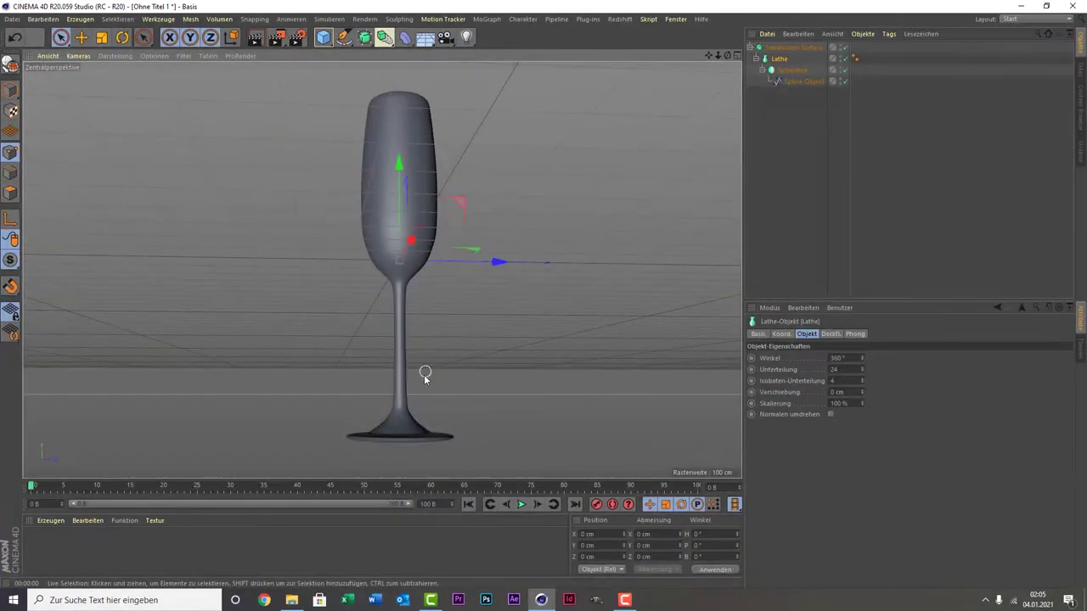
pyautogui.scroll(3, 375, 447)
pyautogui.scroll(3, 374, 442)
pyautogui.scroll(1, 374, 442)
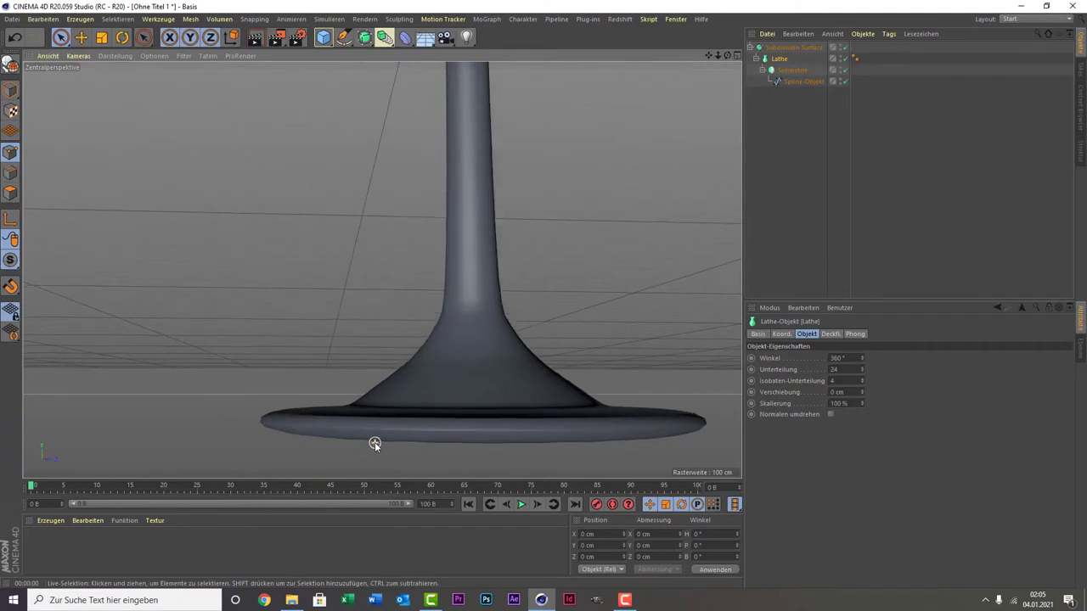
pyautogui.scroll(2, 377, 442)
pyautogui.scroll(-2, 393, 438)
pyautogui.scroll(-1, 422, 419)
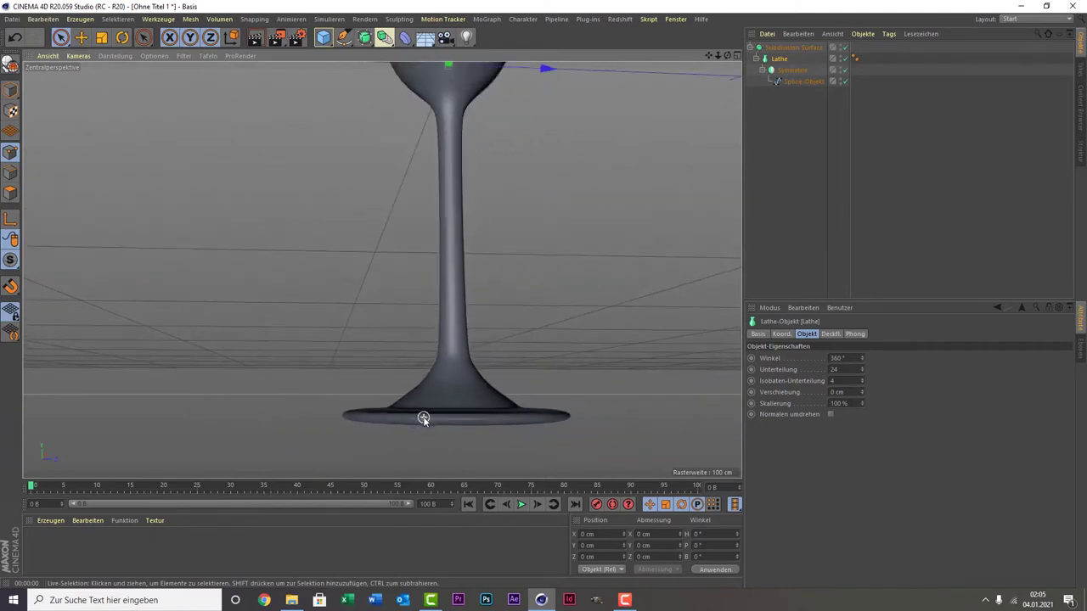
pyautogui.scroll(-2, 425, 416)
pyautogui.scroll(-2, 425, 416)
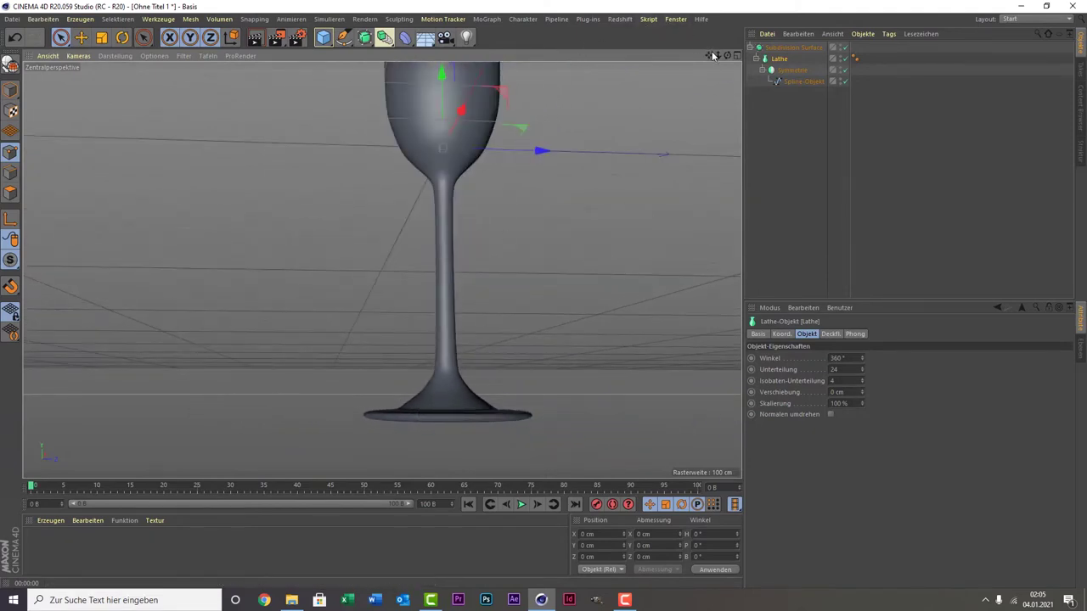
pyautogui.moveTo(714, 55)
pyautogui.mouseDown()
pyautogui.moveTo(724, 52)
pyautogui.moveTo(736, 81)
pyautogui.mouseUp()
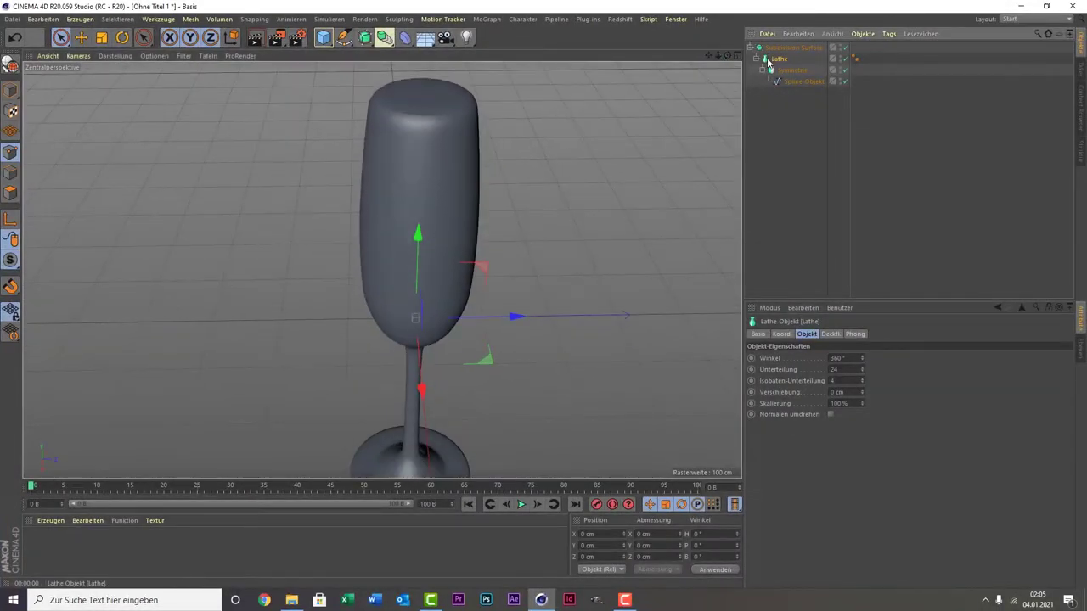
pyautogui.moveTo(710, 54)
pyautogui.mouseDown()
pyautogui.moveTo(420, 244)
pyautogui.moveTo(497, 125)
pyautogui.mouseUp()
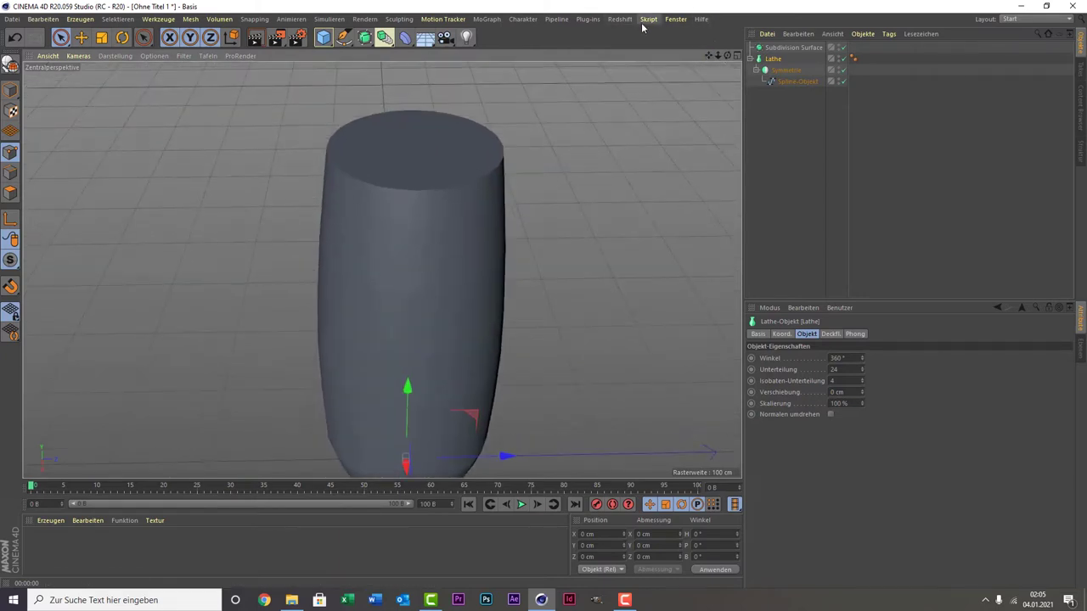
# - Convert the Lathe to an editable mesh and switch to Live Selection in Polygons mode
pyautogui.press('c')
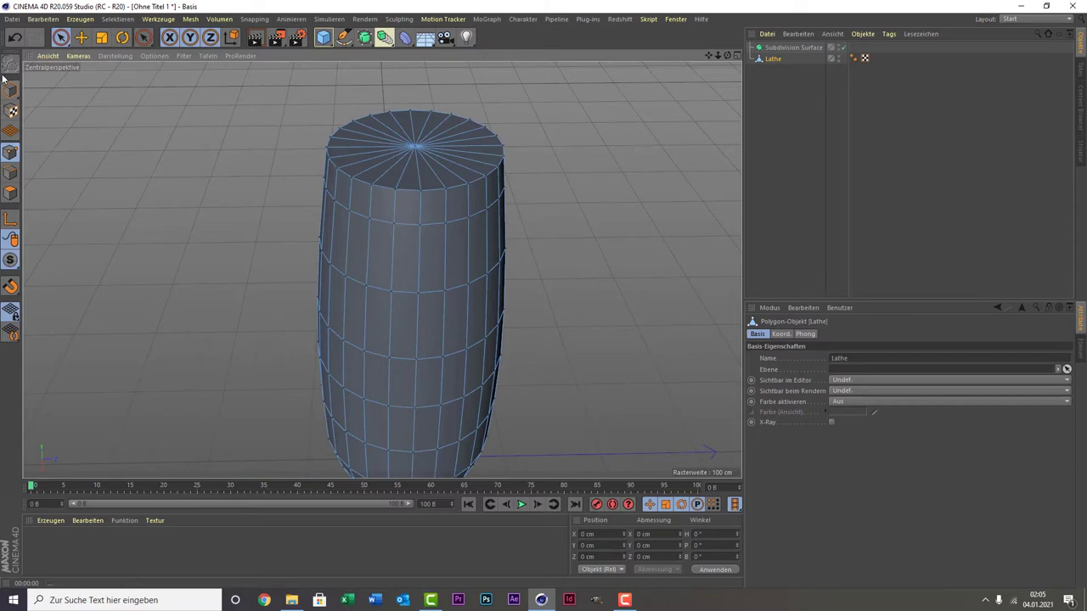
pyautogui.click(61, 37)
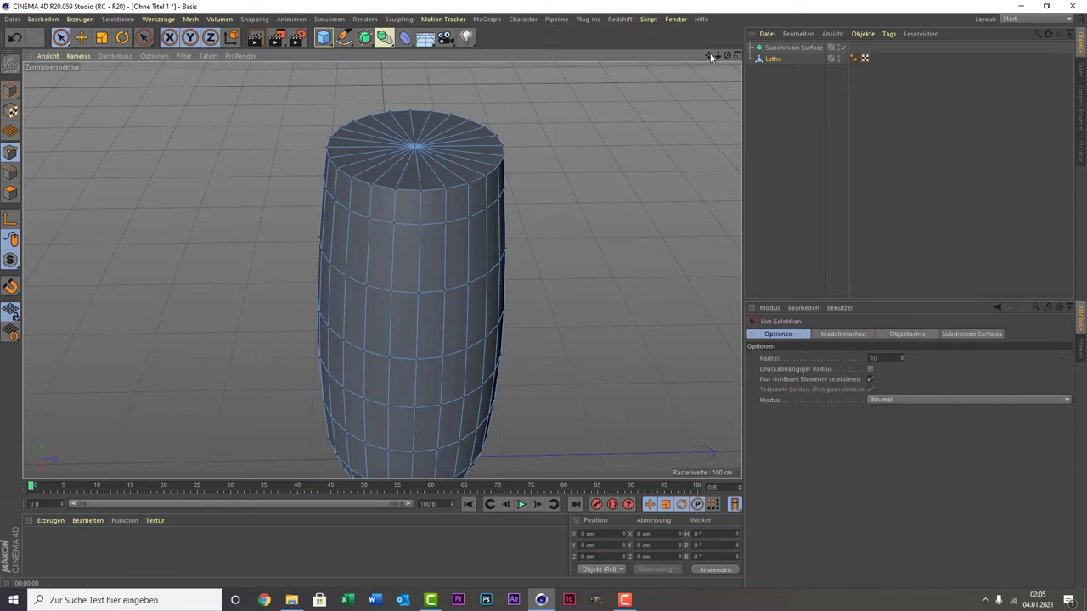
pyautogui.moveTo(709, 55); pyautogui.dragTo(531, 163)
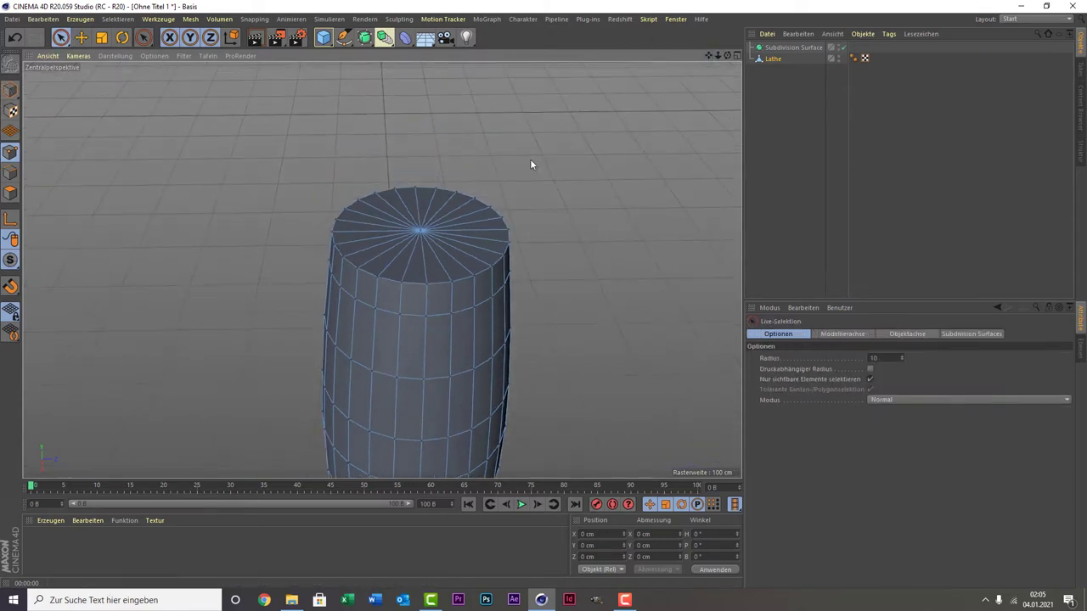
pyautogui.click(8, 193)
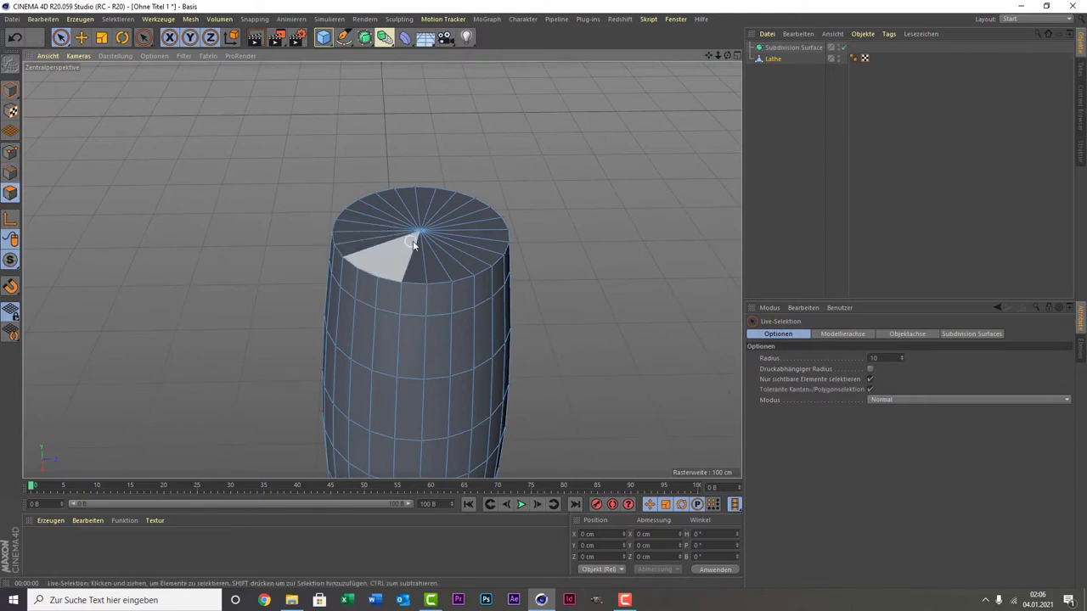
# - Select all the top cap polygons, including the leftover sliver, and delete them
pyautogui.moveTo(399, 246)
pyautogui.mouseDown()
pyautogui.moveTo(456, 234)
pyautogui.moveTo(430, 243)
pyautogui.mouseUp()
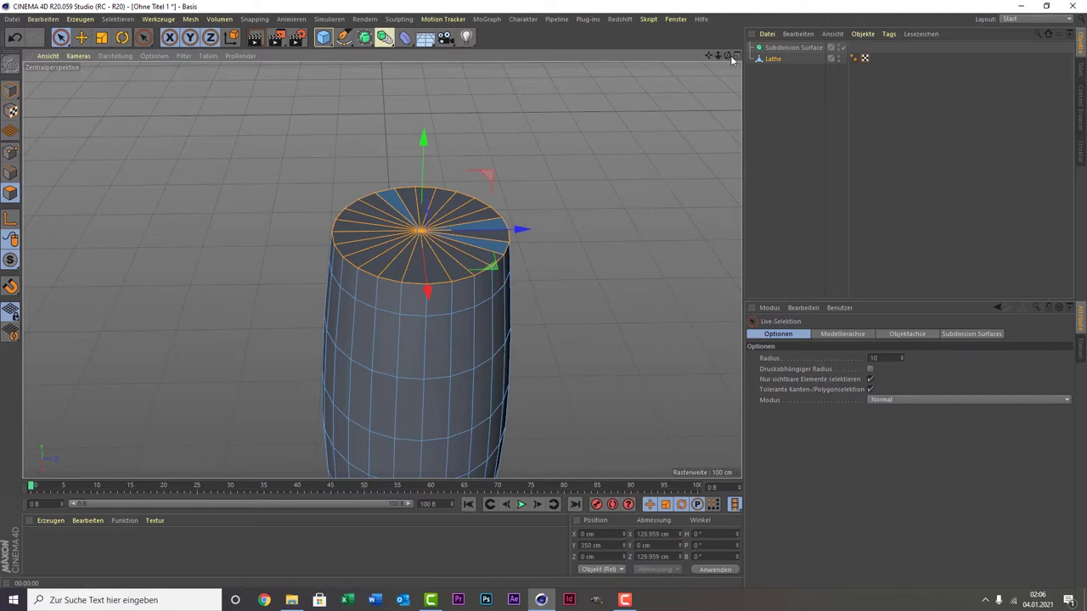
pyautogui.moveTo(728, 56); pyautogui.dragTo(382, 269)
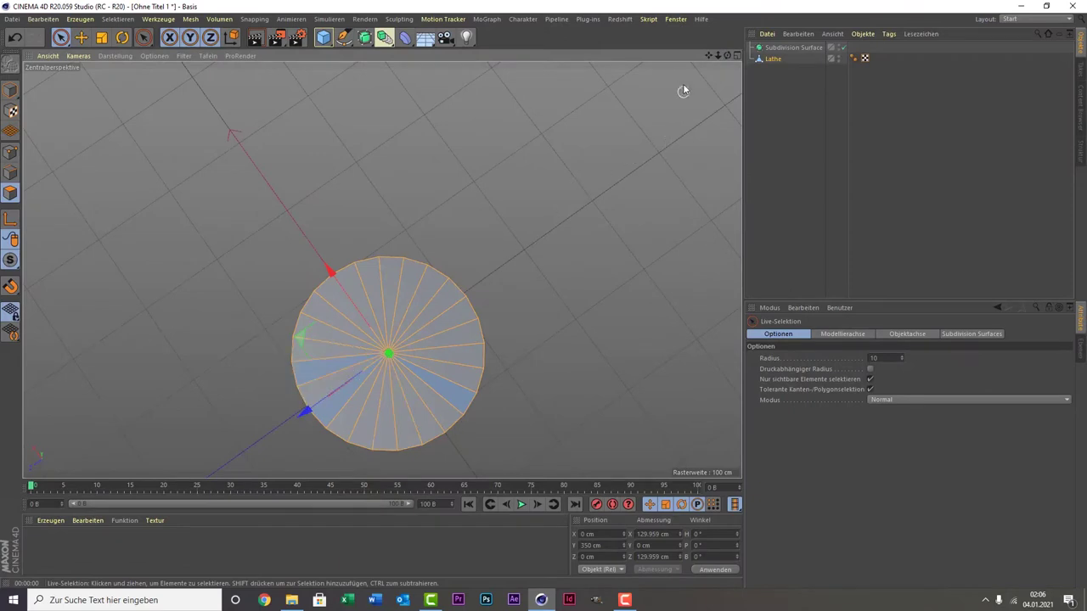
pyautogui.moveTo(729, 57); pyautogui.dragTo(382, 269)
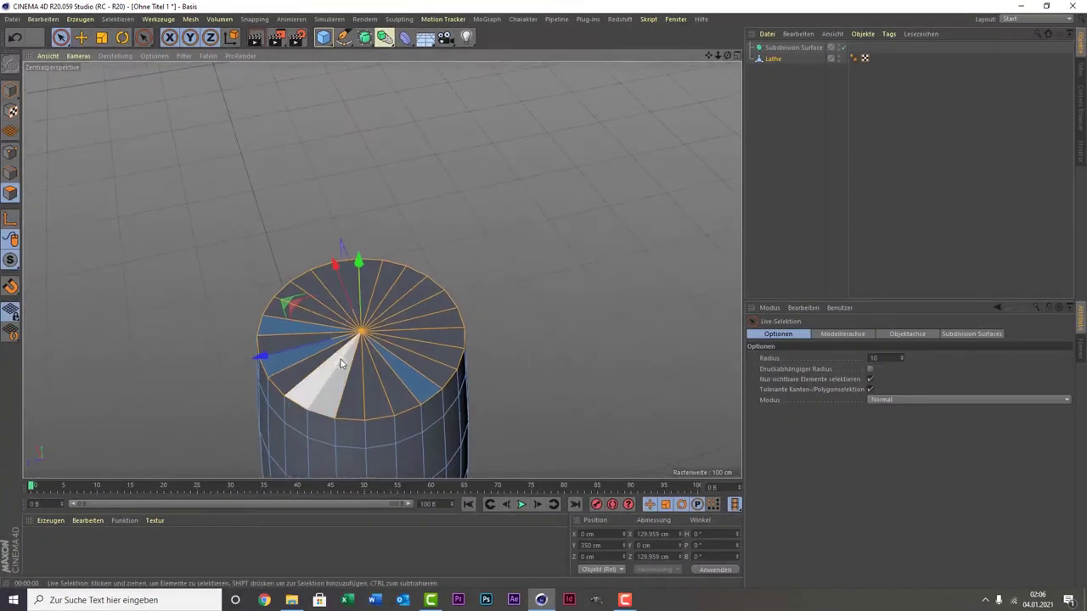
pyautogui.click(419, 309)
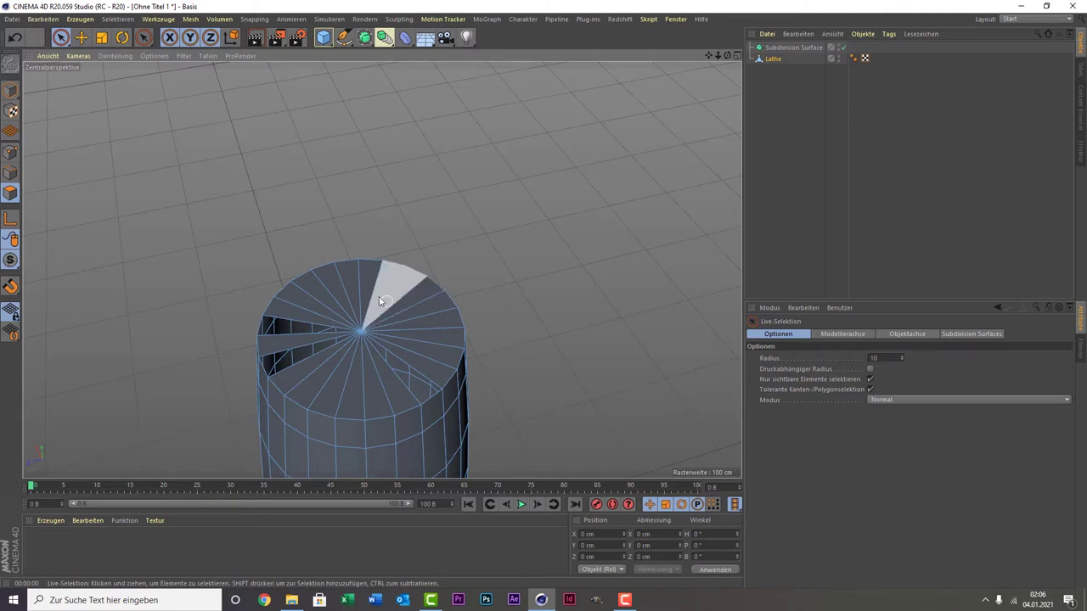
pyautogui.moveTo(315, 317)
pyautogui.mouseDown()
pyautogui.moveTo(356, 304)
pyautogui.moveTo(396, 317)
pyautogui.moveTo(411, 339)
pyautogui.moveTo(411, 354)
pyautogui.moveTo(327, 375)
pyautogui.mouseUp()
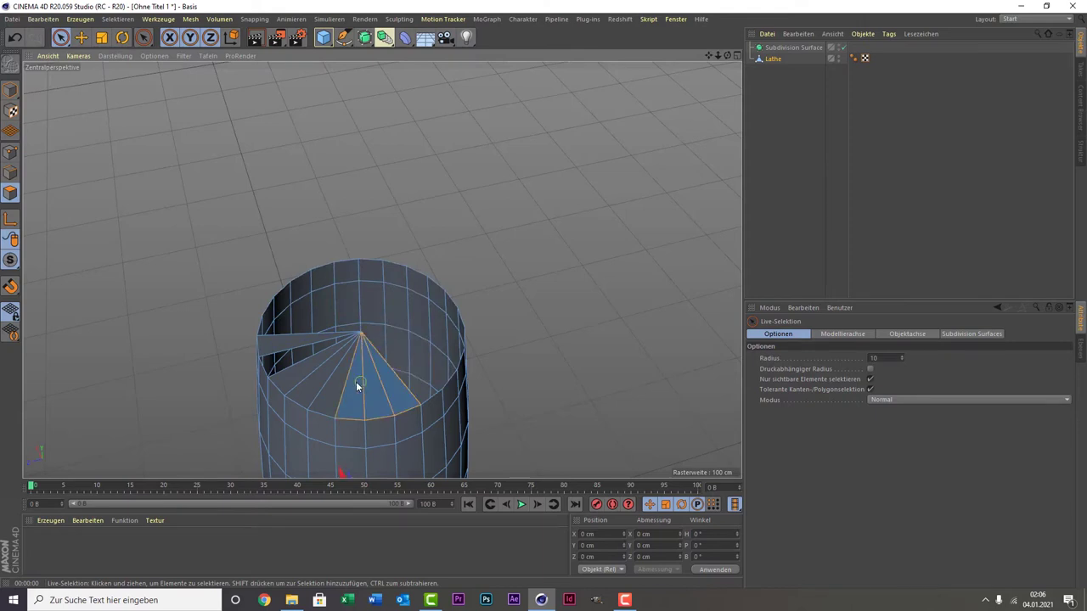
pyautogui.press('Delete')
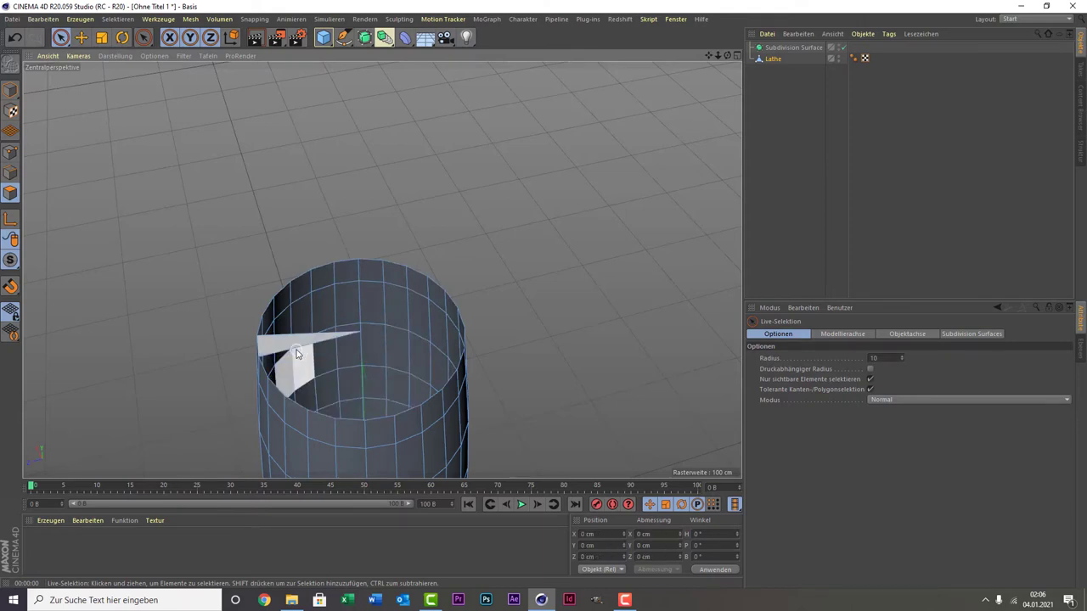
pyautogui.click(276, 347)
pyautogui.press('Delete')
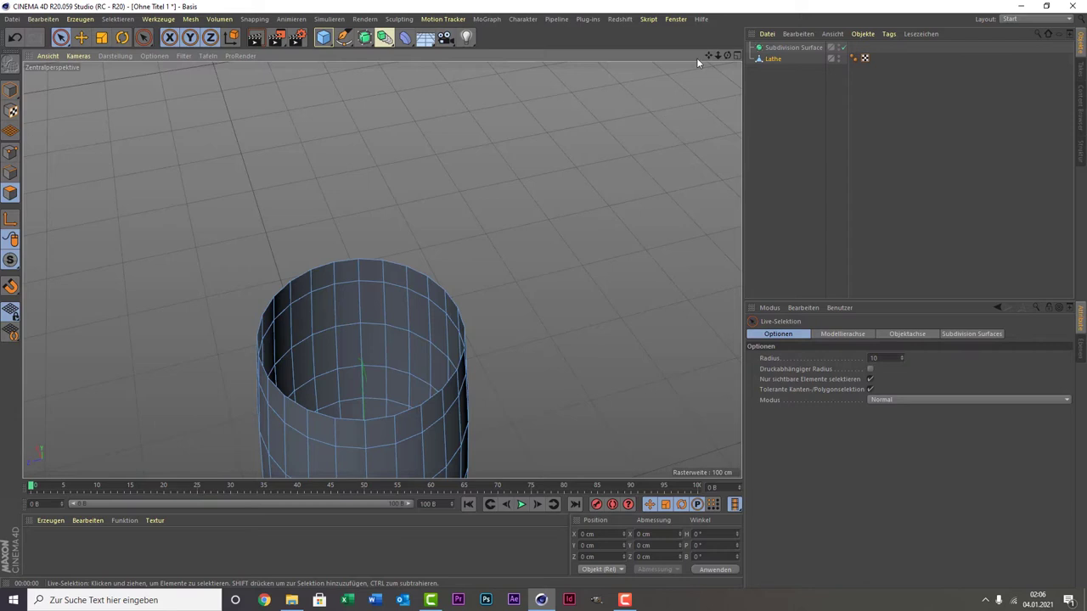
# - Extrude all the bowl's polygons inward by -11.6 cm with capping off
pyautogui.keyDown('alt'); pyautogui.moveTo(381, 269); pyautogui.dragTo(489, 388); pyautogui.keyUp('alt')
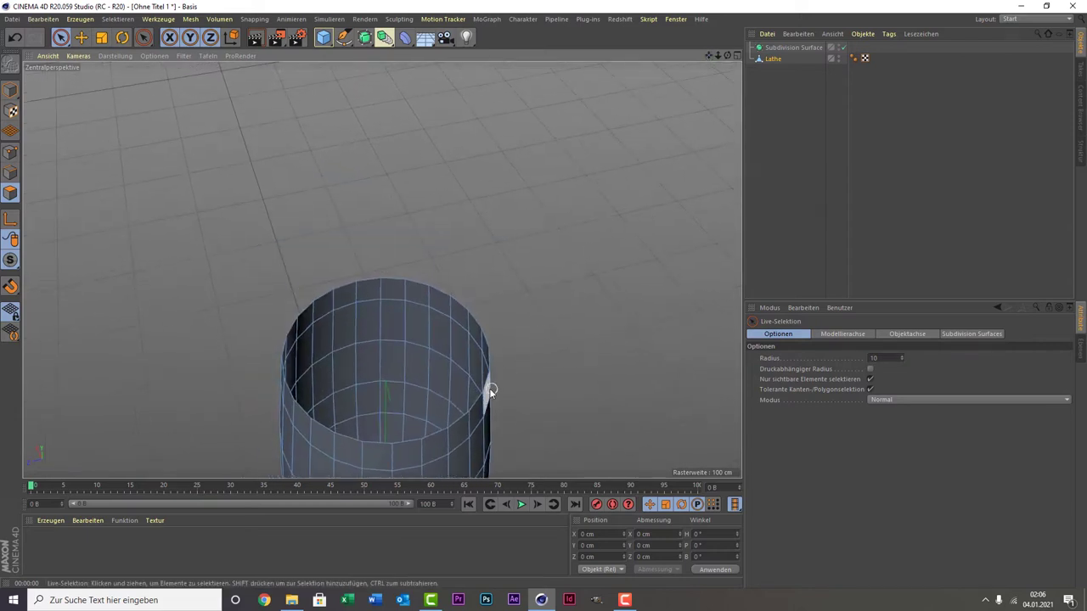
pyautogui.doubleClick(377, 465)
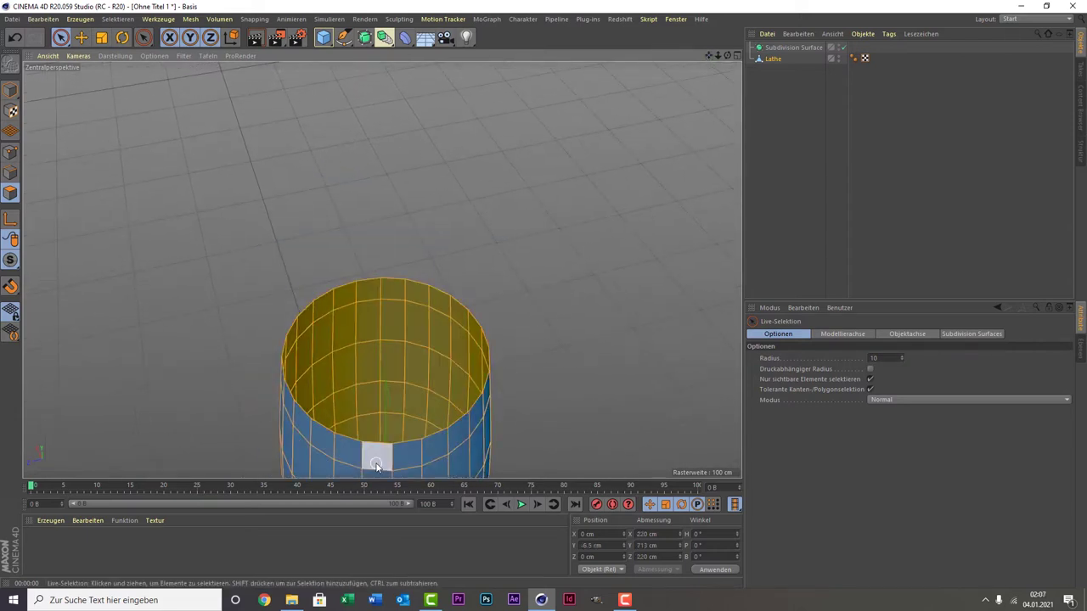
pyautogui.rightClick(344, 180)
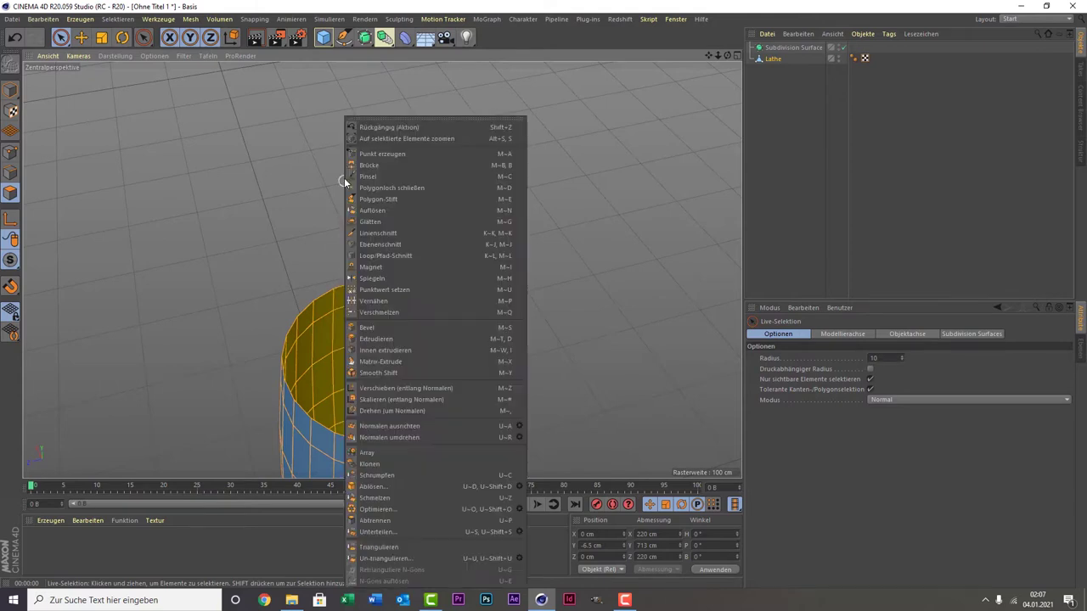
pyautogui.click(438, 339)
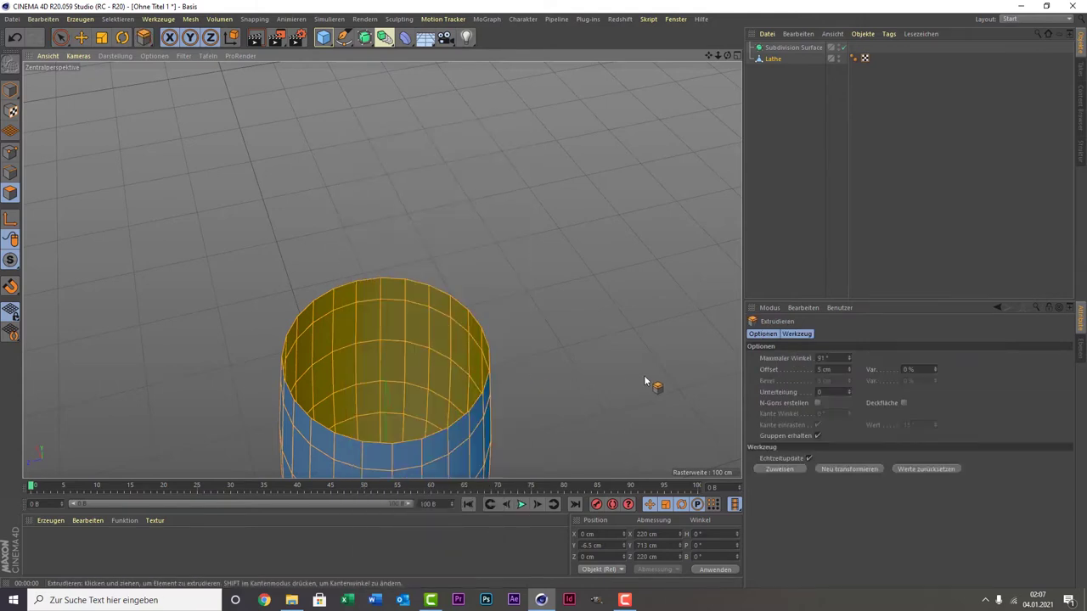
pyautogui.click(903, 403)
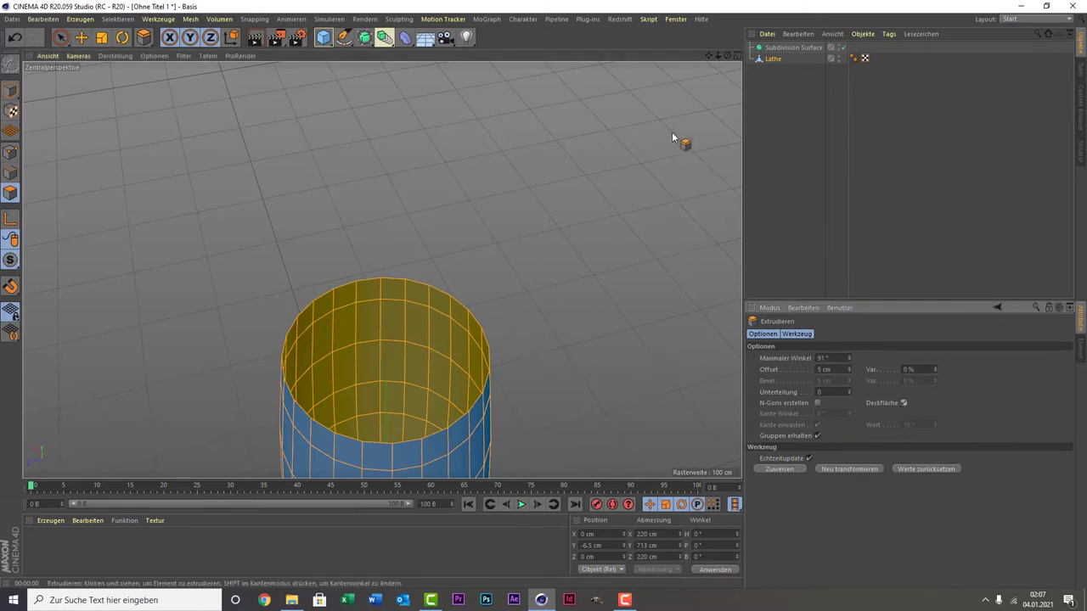
pyautogui.moveTo(710, 55); pyautogui.dragTo(895, 281)
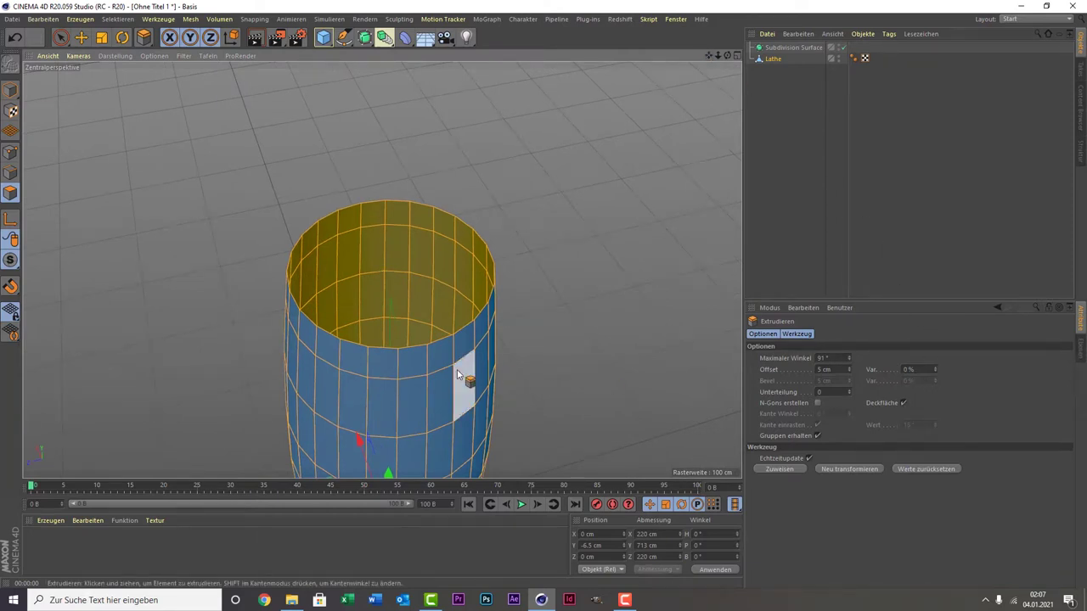
pyautogui.click(904, 403)
pyautogui.moveTo(583, 382)
pyautogui.mouseDown()
pyautogui.moveTo(509, 382)
pyautogui.moveTo(530, 381)
pyautogui.mouseUp()
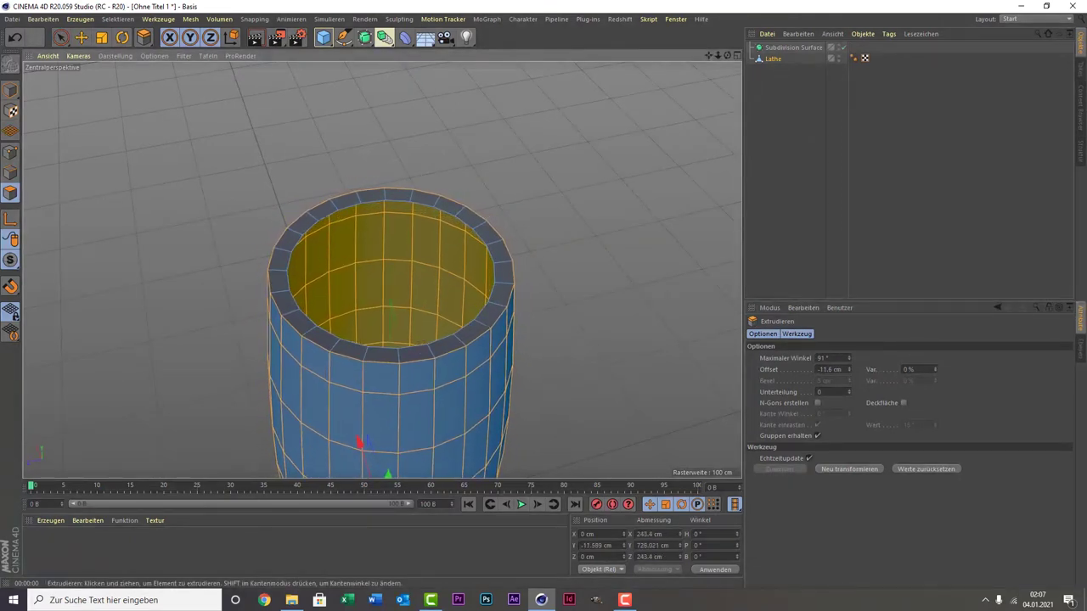
# - Deselect the polygons and orbit around to inspect the thickened cylinder wall
pyautogui.hotkey('ctrl', 'shift', 'a')
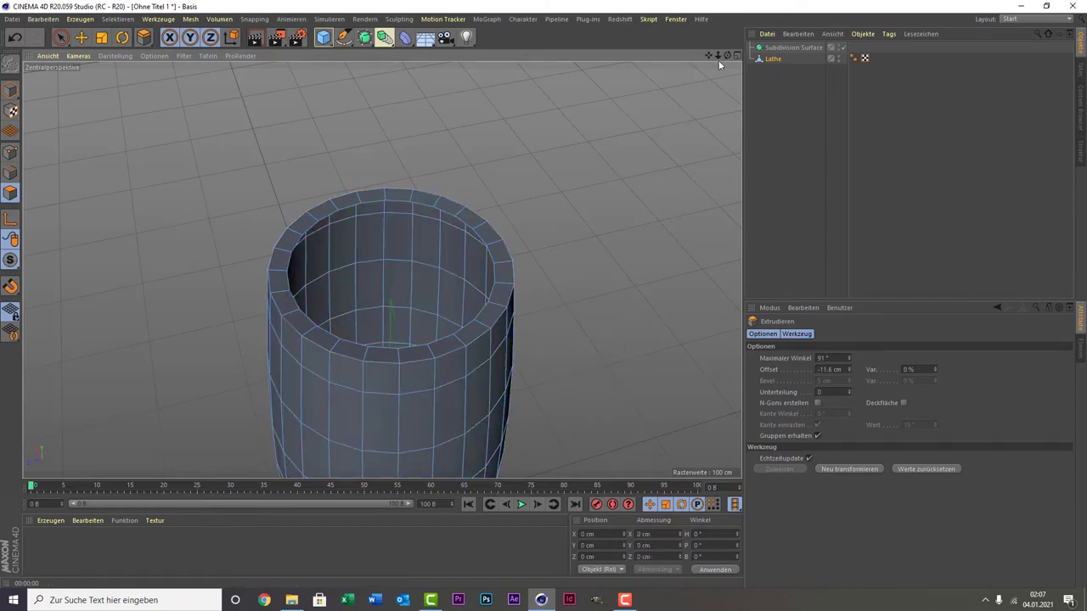
pyautogui.moveTo(734, 57); pyautogui.dragTo(382, 269)
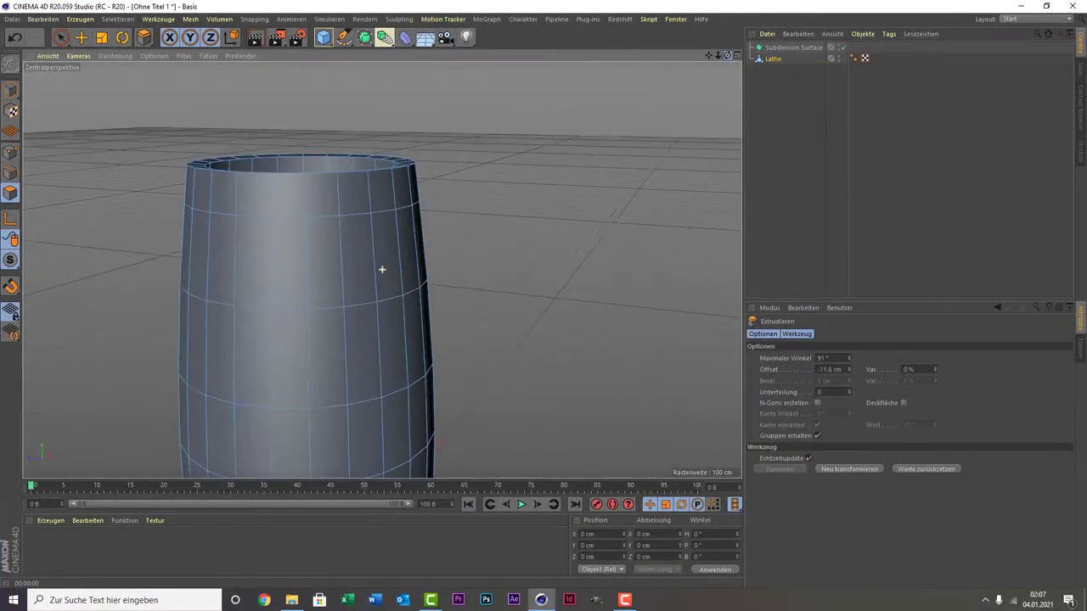
pyautogui.moveTo(382, 269); pyautogui.dragTo(382, 270)
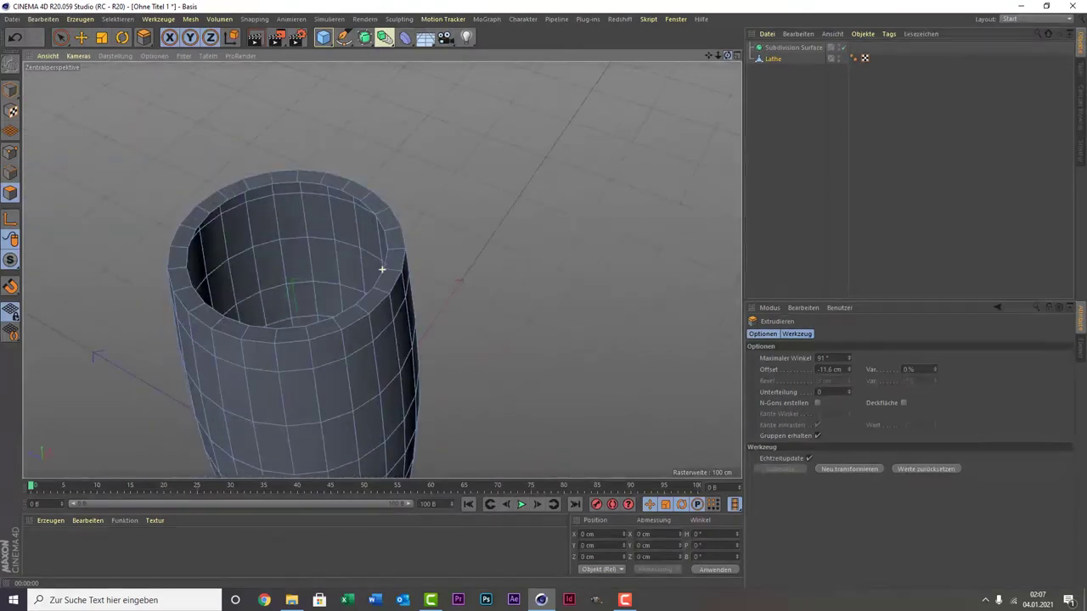
pyautogui.scroll(5, 166, 212)
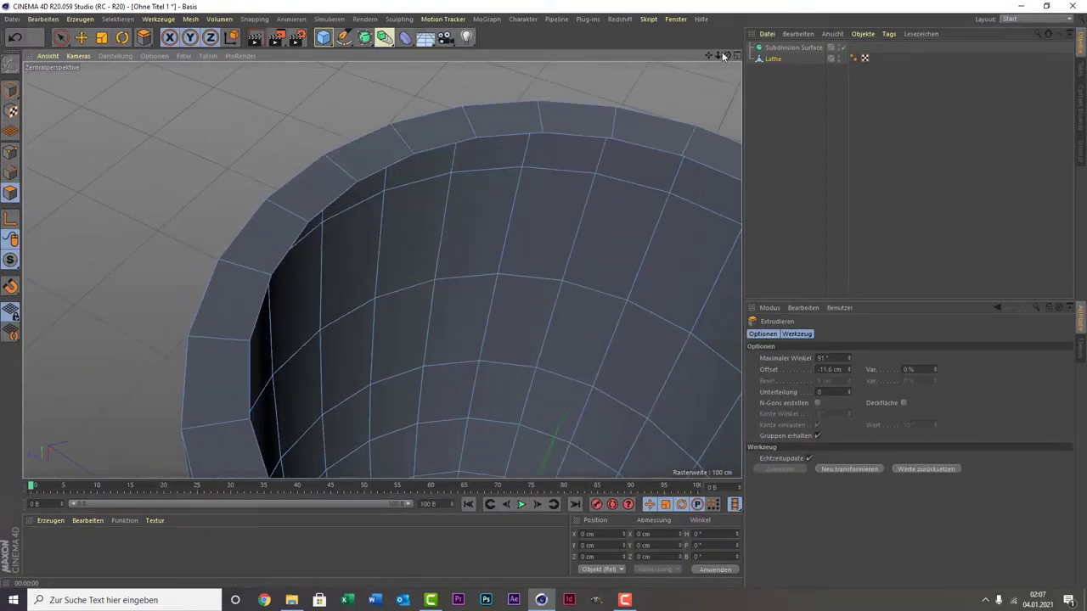
pyautogui.moveTo(727, 55); pyautogui.dragTo(381, 266)
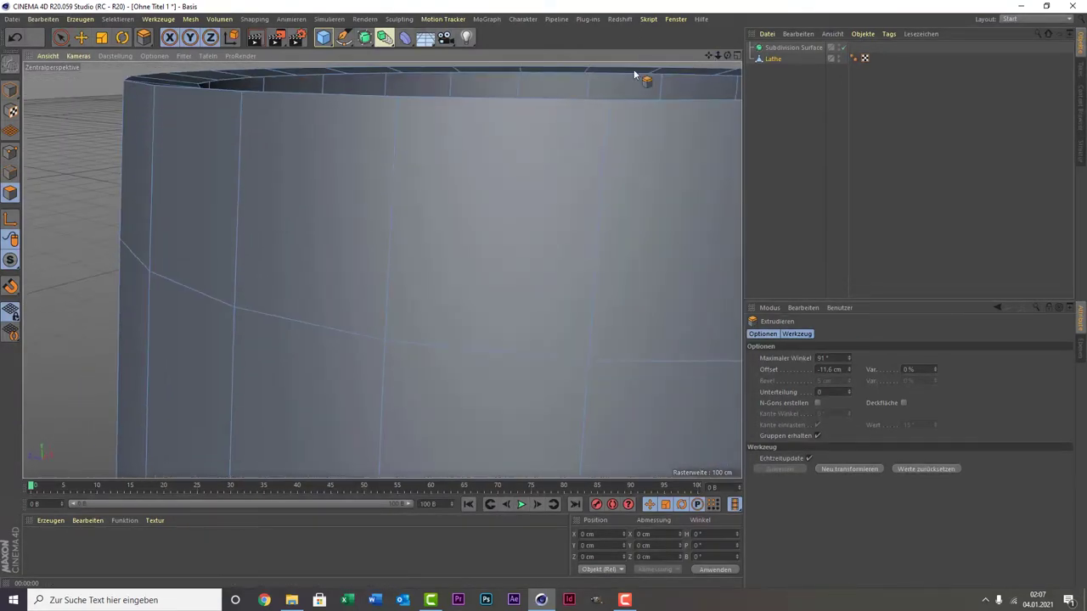
# - Reselect the polygons and redo the extrusion with capping on at about -4.9 cm
pyautogui.click(249, 91)
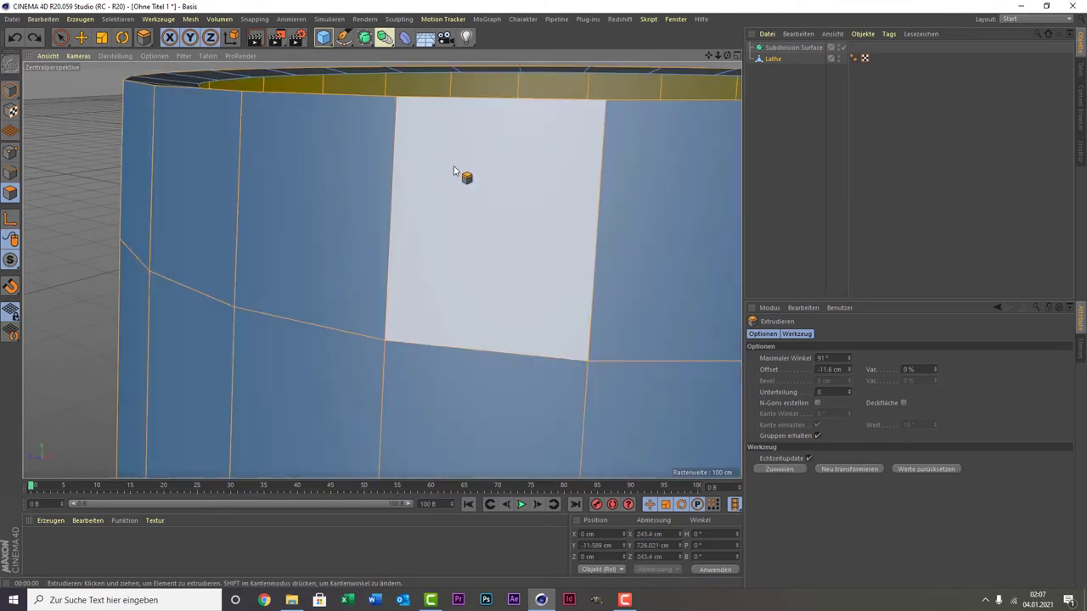
pyautogui.scroll(-5, 454, 172)
pyautogui.scroll(-3, 456, 175)
pyautogui.scroll(-3, 512, 184)
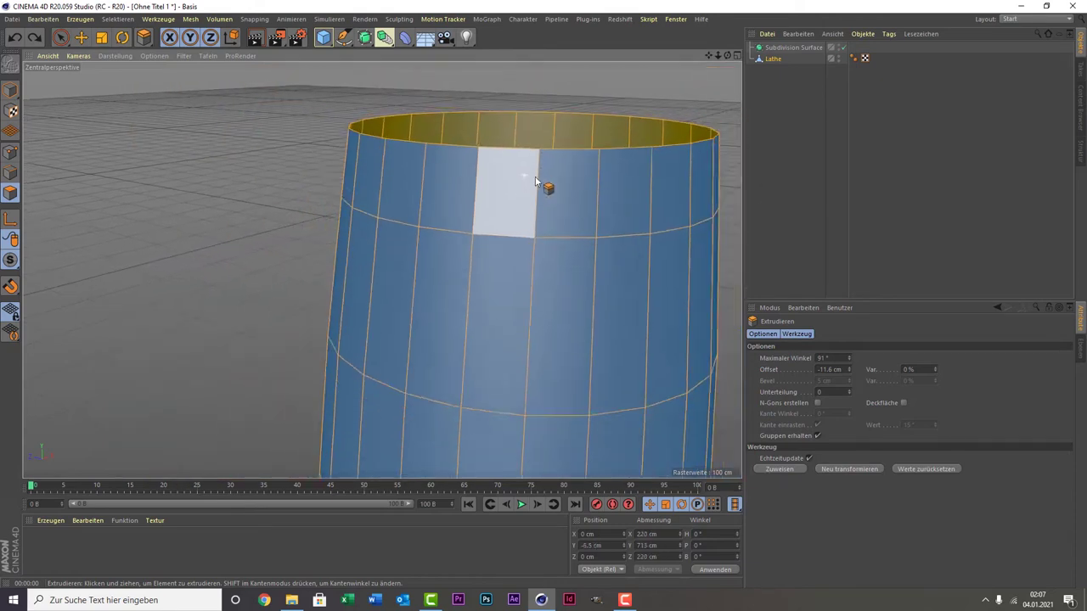
pyautogui.scroll(-2, 543, 187)
pyautogui.click(904, 403)
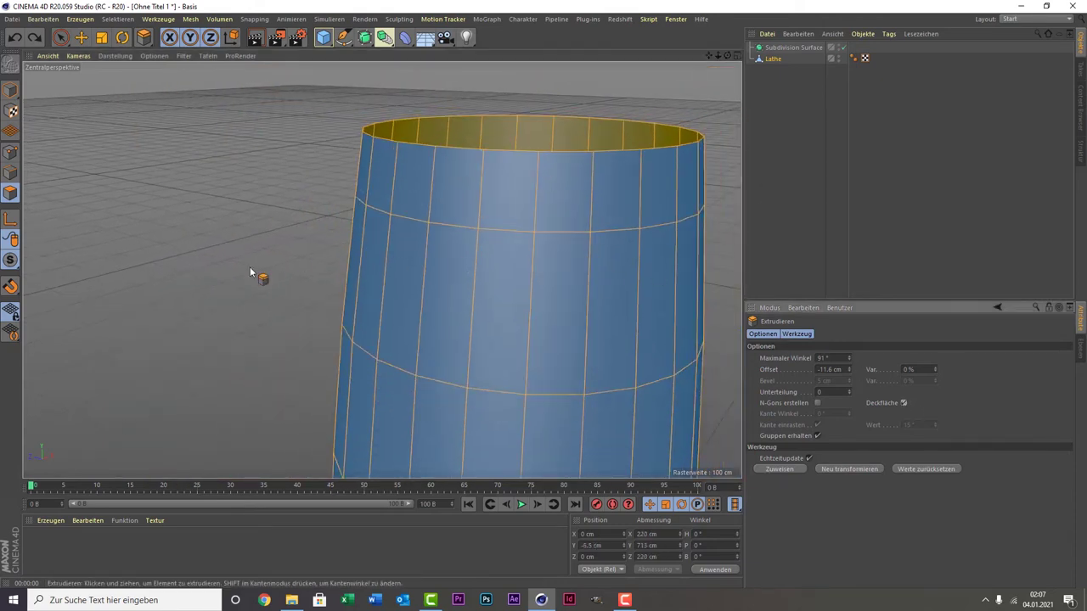
pyautogui.moveTo(250, 266)
pyautogui.mouseDown()
pyautogui.moveTo(281, 265)
pyautogui.moveTo(231, 265)
pyautogui.moveTo(263, 265)
pyautogui.mouseUp()
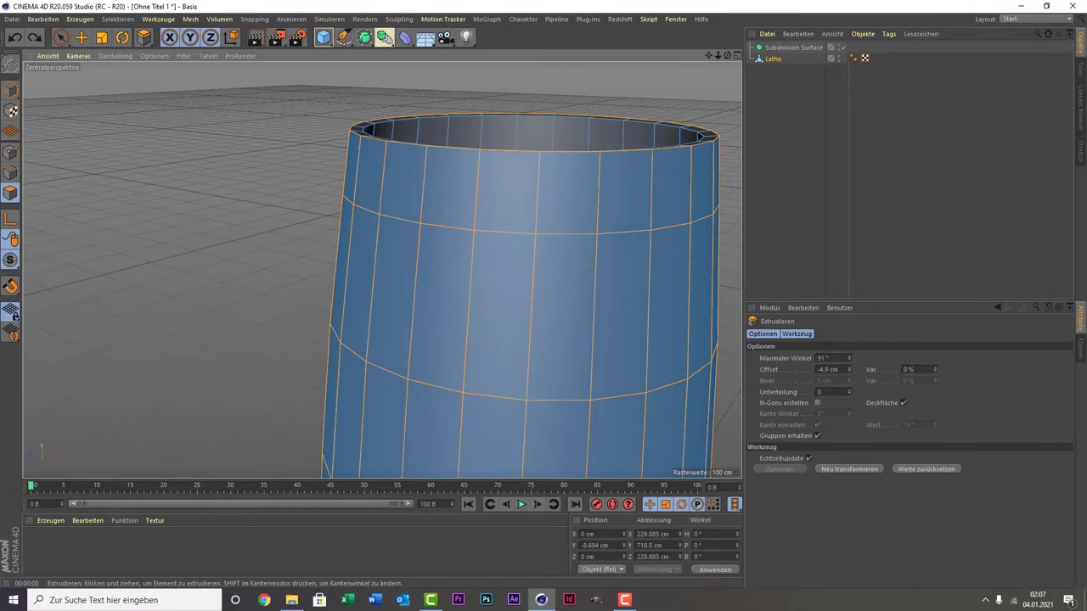
pyautogui.moveTo(226, 279); pyautogui.dragTo(227, 280)
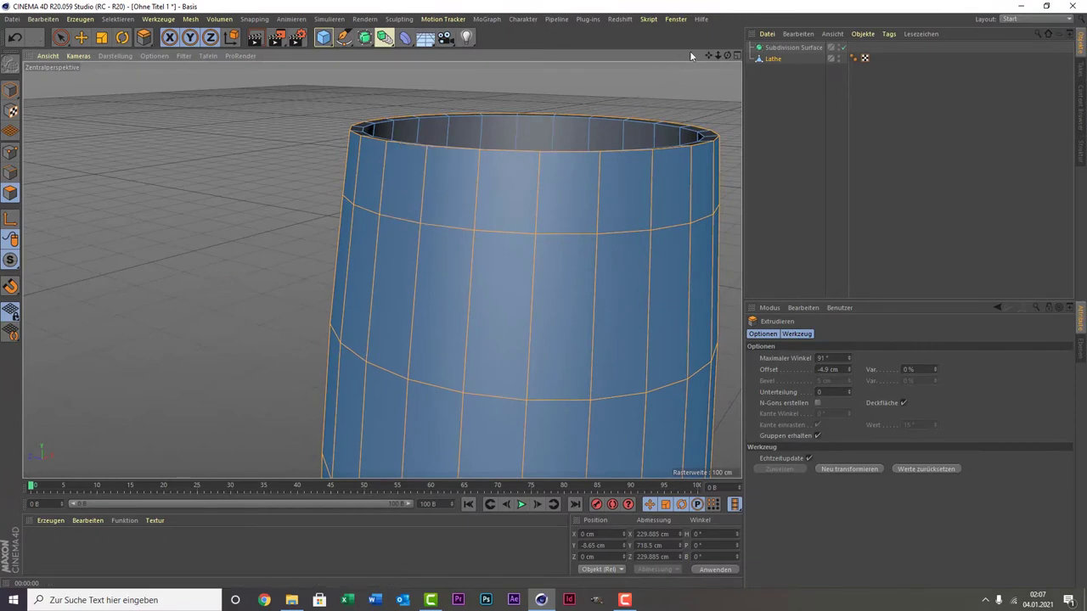
# - Frame the whole glass and move Lathe under the Subdivision Surface
pyautogui.moveTo(725, 54); pyautogui.dragTo(698, 68)
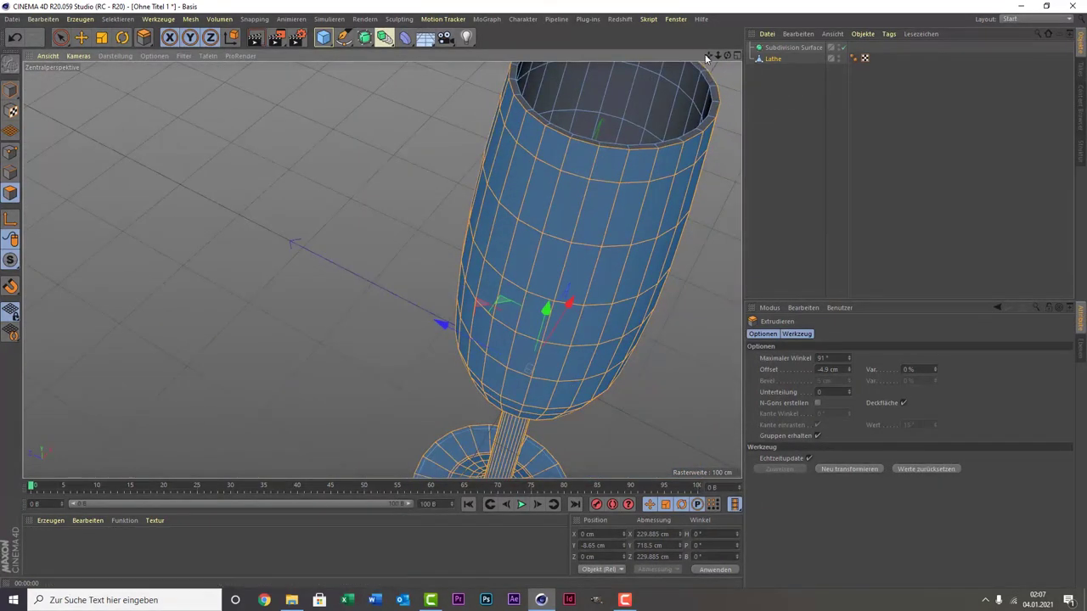
pyautogui.moveTo(706, 57); pyautogui.dragTo(696, 88)
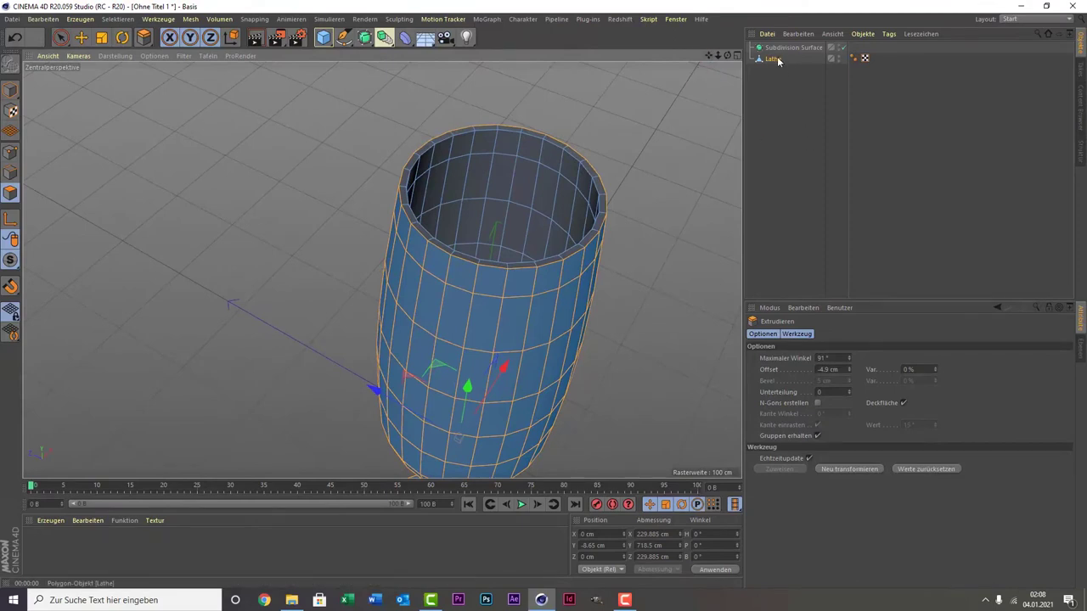
pyautogui.moveTo(777, 61); pyautogui.dragTo(786, 48)
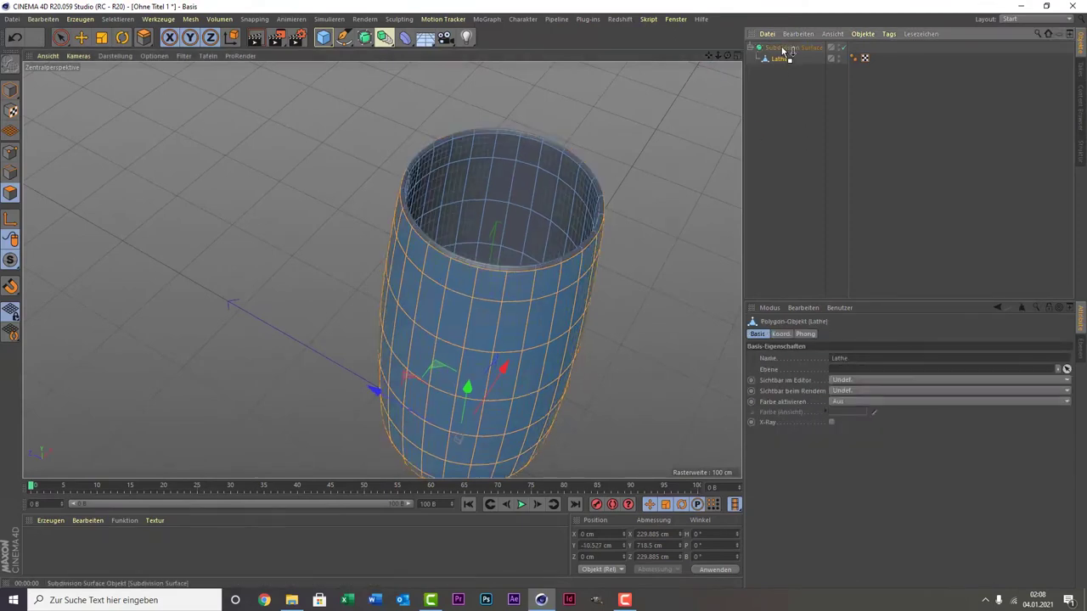
# - Parent Lathe under the Subdivision Surface, zoom toward the cup, and check the Subdivision settings
pyautogui.click(803, 128)
pyautogui.keyDown('alt'); pyautogui.moveTo(575, 242); pyautogui.dragTo(587, 271); pyautogui.keyUp('alt')
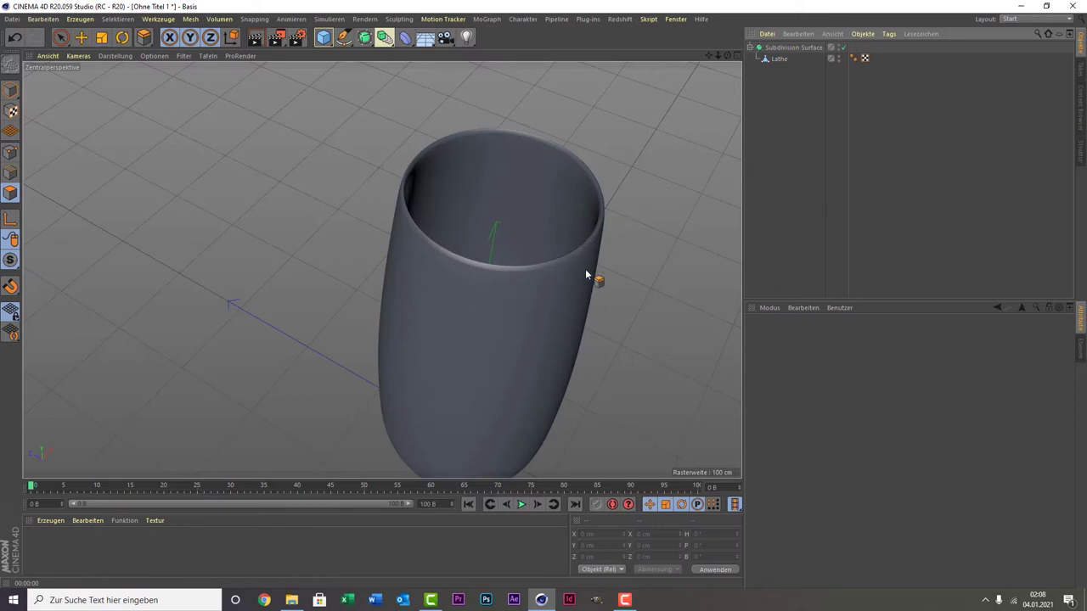
pyautogui.scroll(2, 546, 274)
pyautogui.scroll(2, 543, 273)
pyautogui.scroll(2, 544, 274)
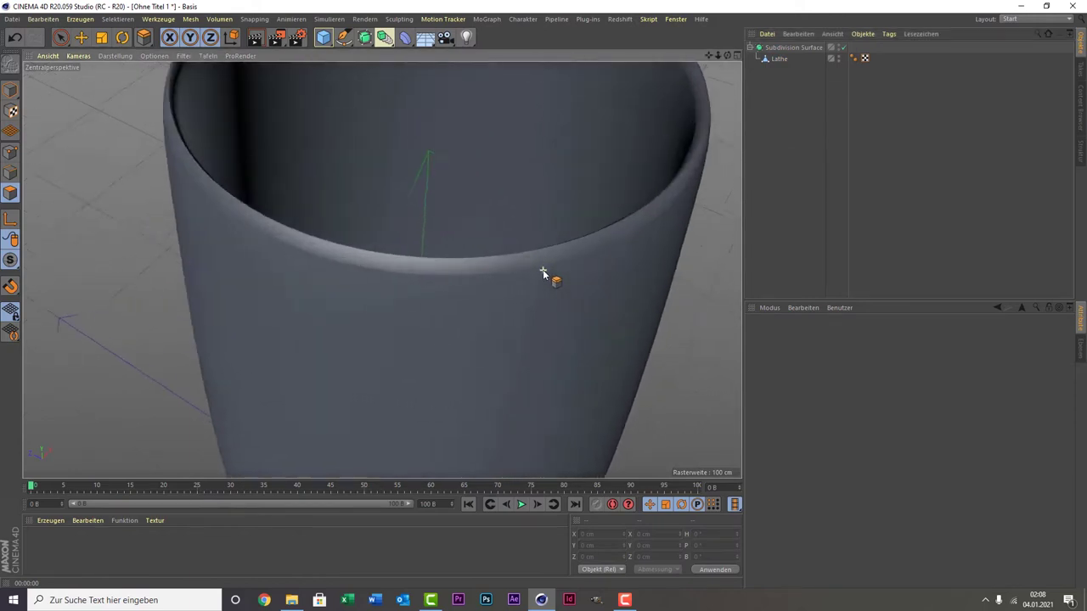
pyautogui.scroll(2, 543, 273)
pyautogui.scroll(-3, 543, 274)
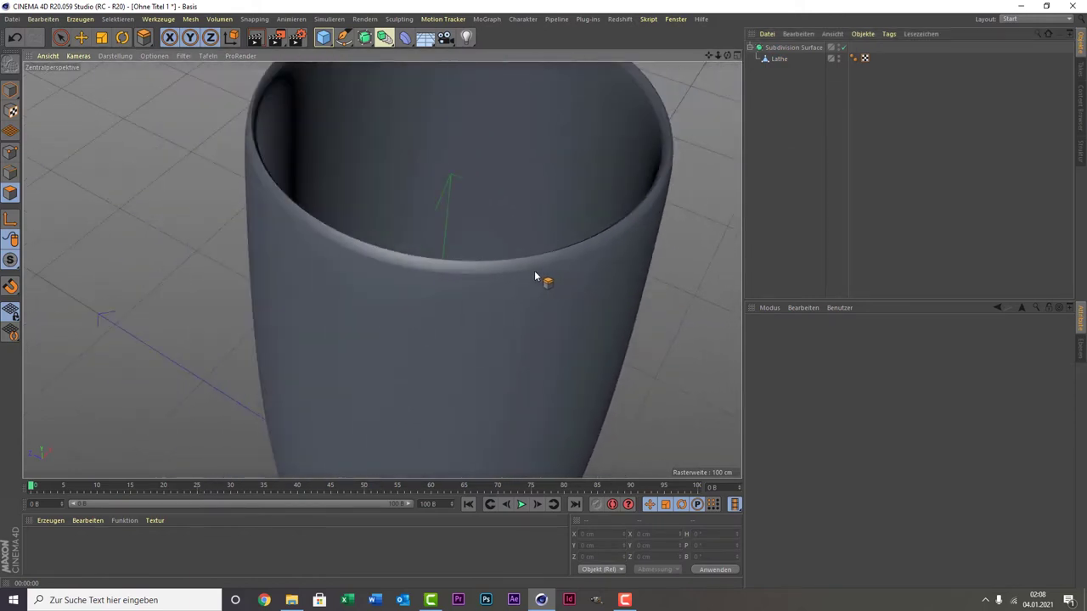
pyautogui.click(783, 48)
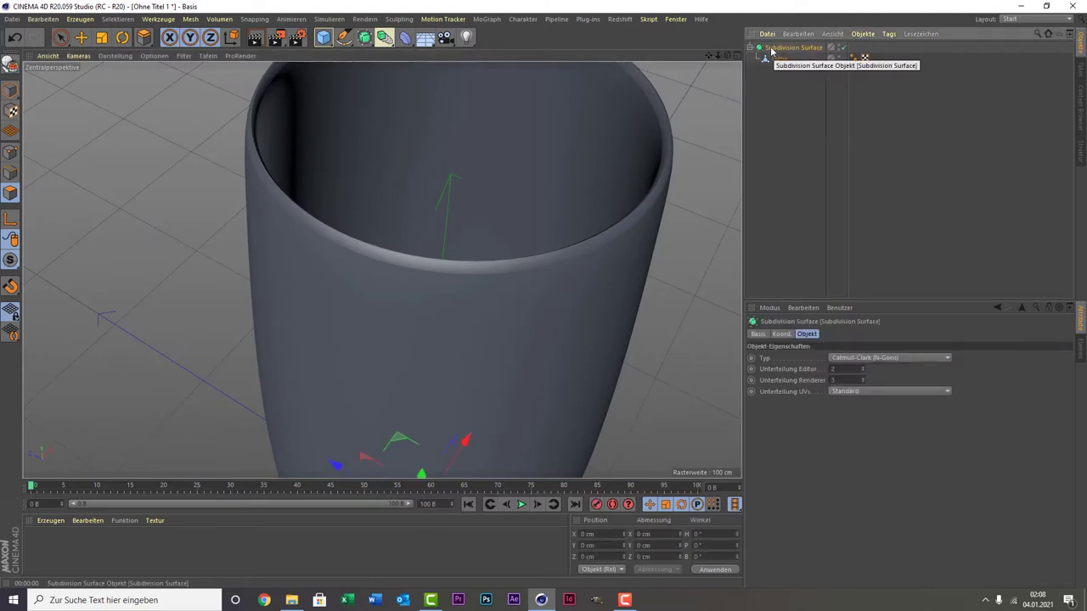
pyautogui.moveTo(775, 48); pyautogui.dragTo(243, 167)
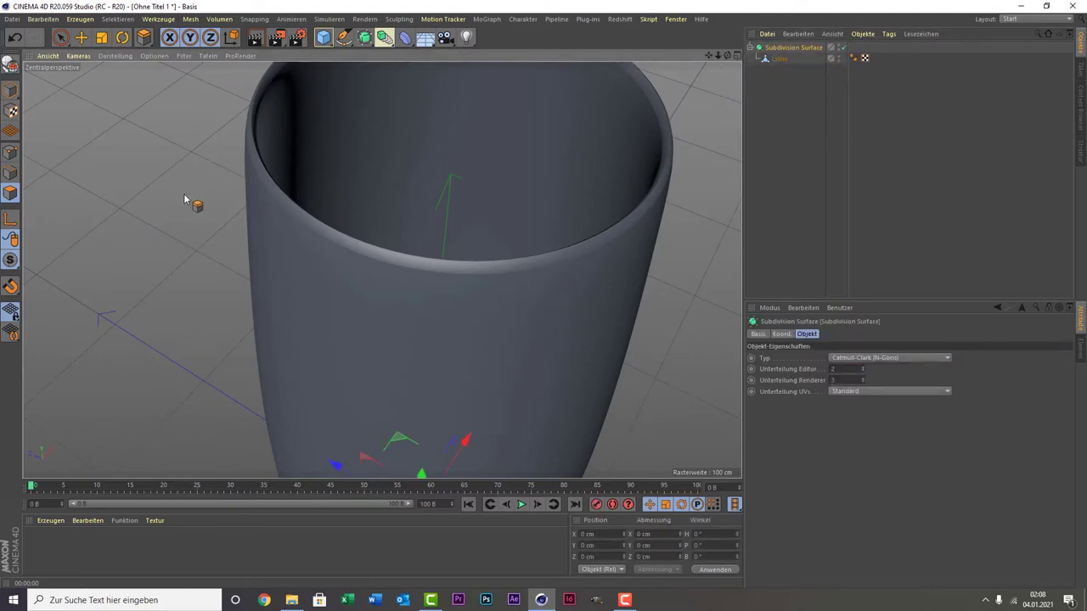
pyautogui.moveTo(167, 194); pyautogui.dragTo(671, 89)
# - Cut an edge loop just below the rim at about 58.6%, then deselect
pyautogui.click(777, 58)
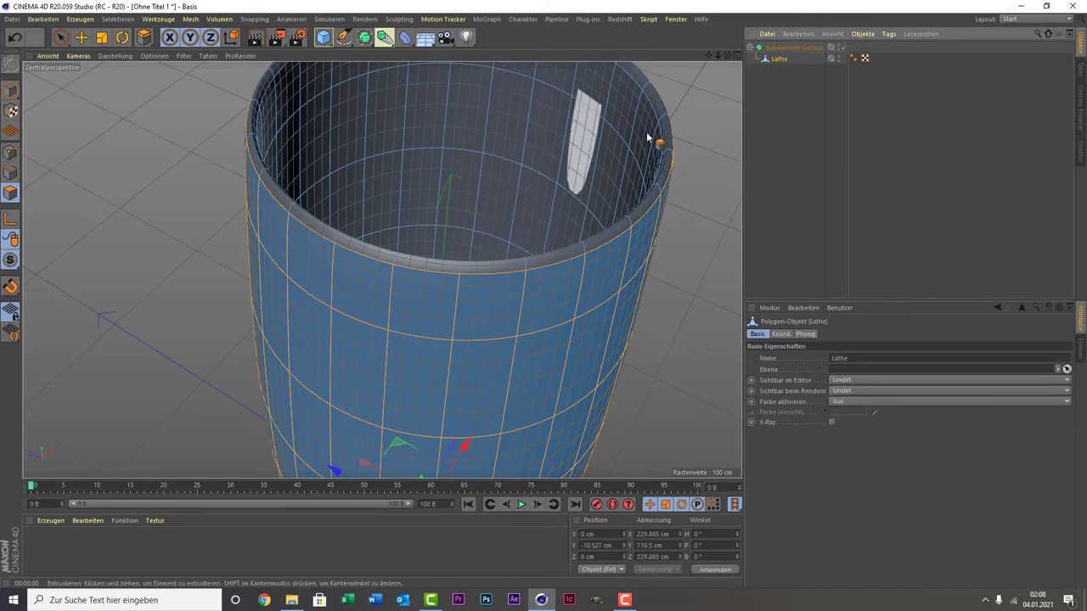
pyautogui.moveTo(733, 77); pyautogui.dragTo(805, 89)
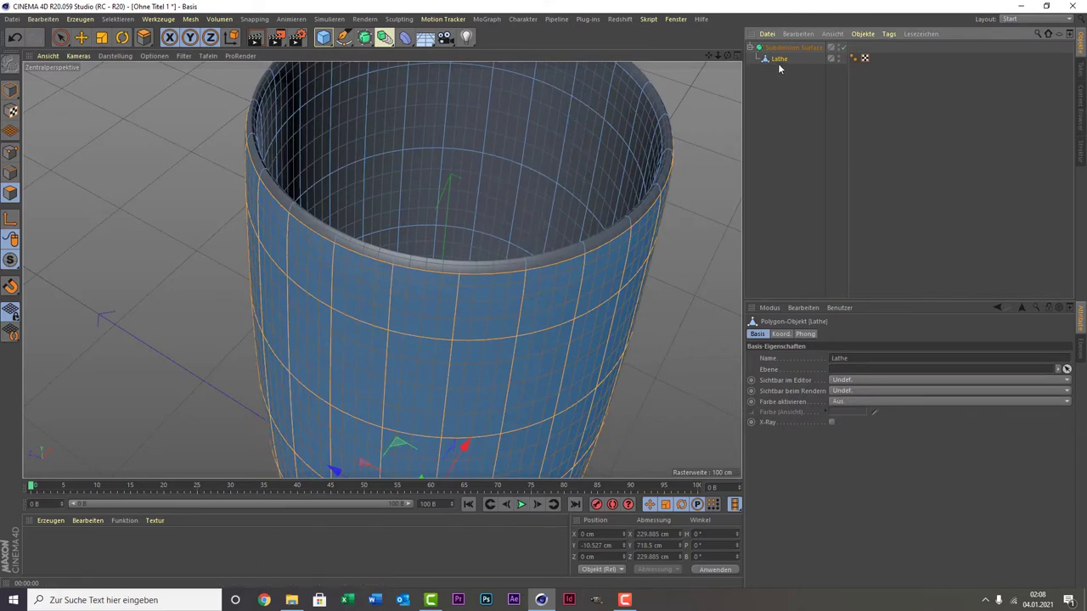
pyautogui.rightClick(510, 127)
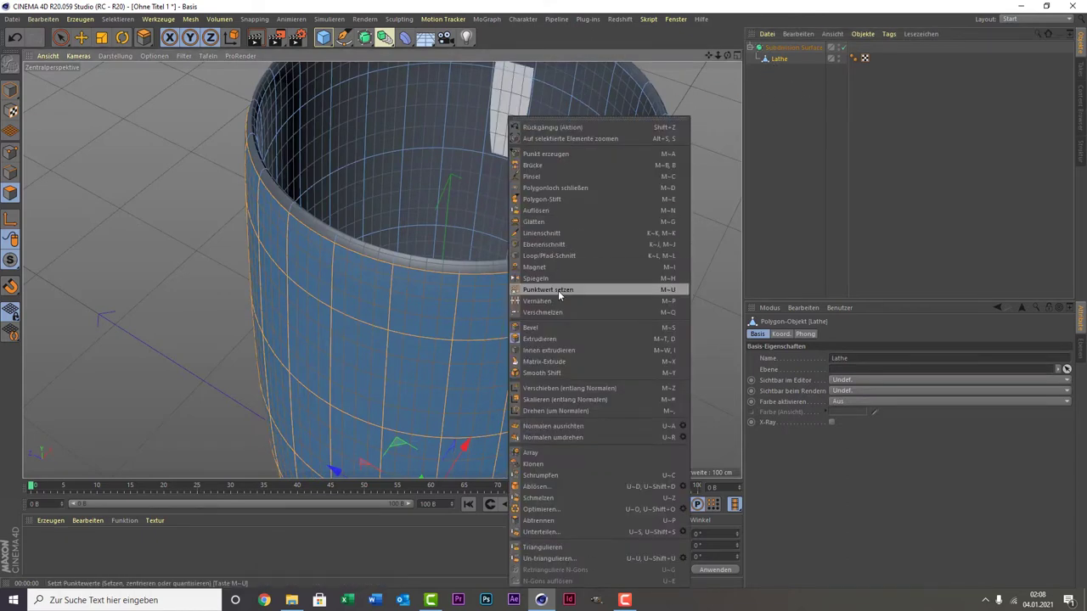
pyautogui.click(587, 256)
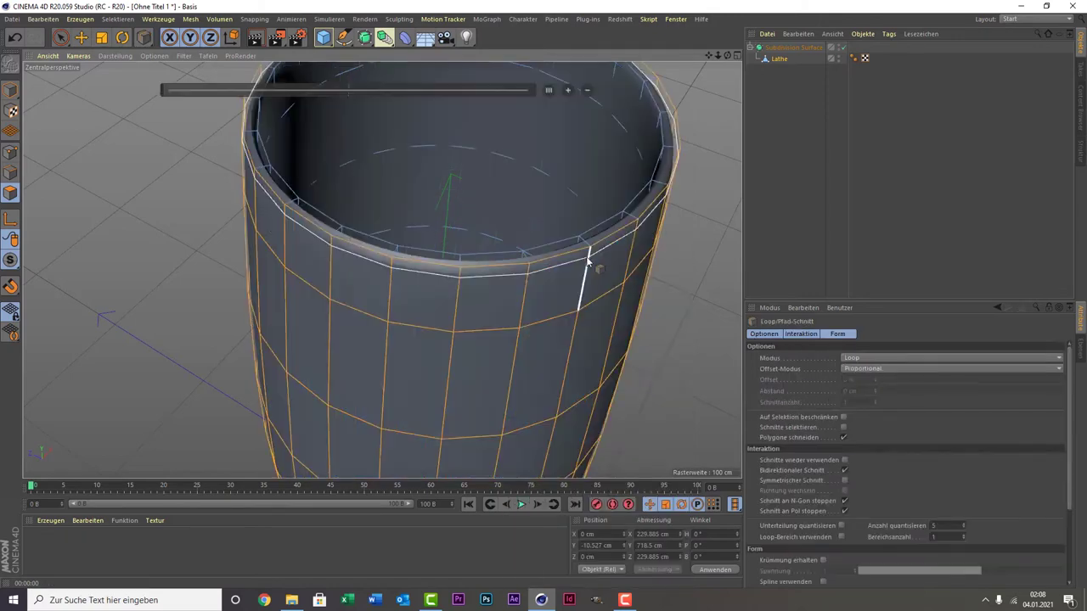
pyautogui.scroll(5, 515, 257)
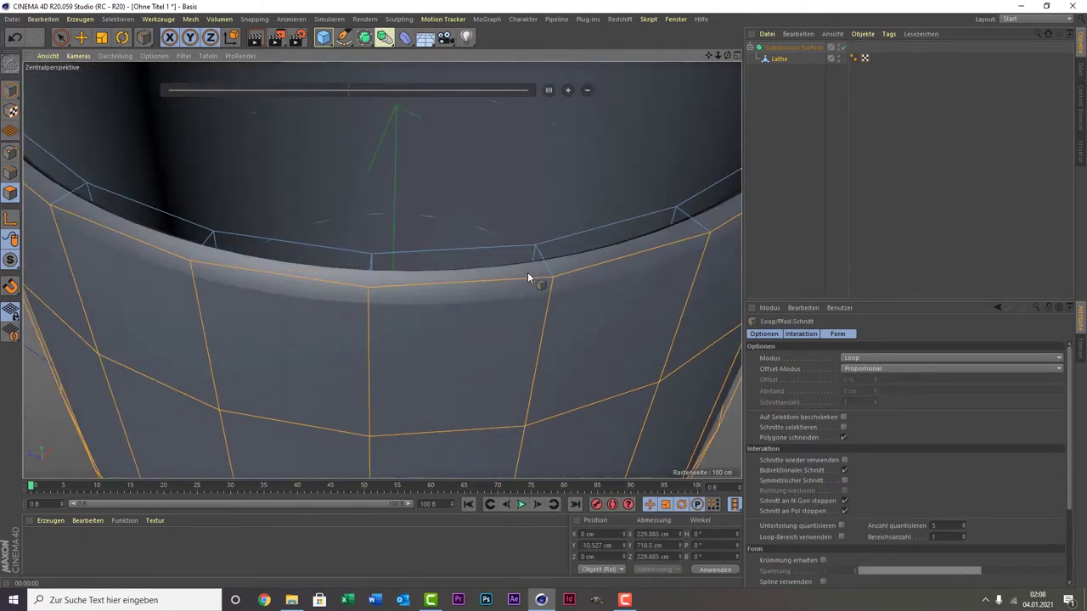
pyautogui.scroll(-3, 529, 275)
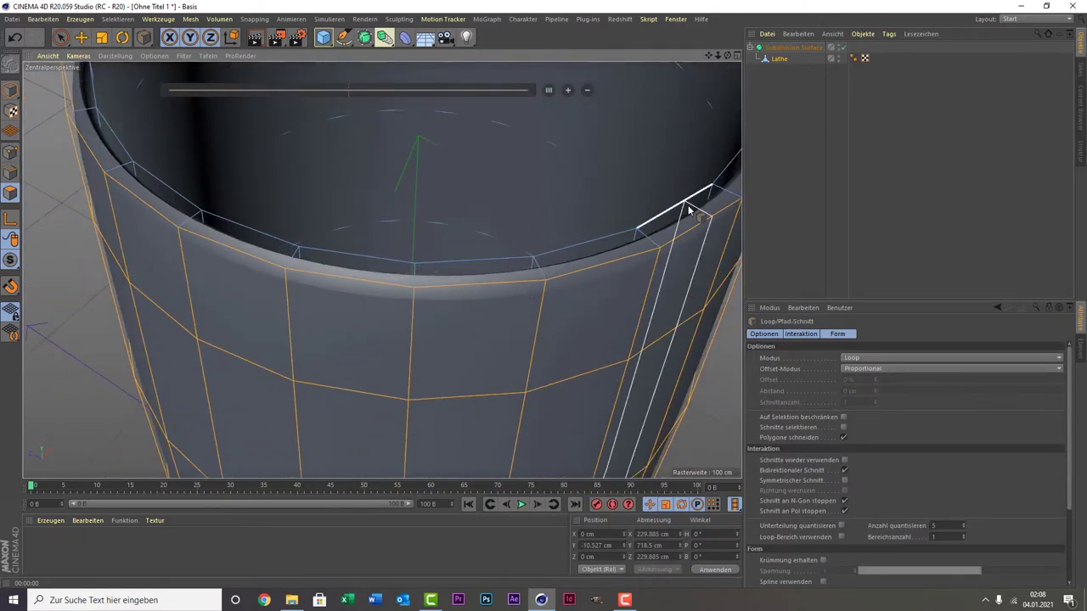
pyautogui.click(417, 290)
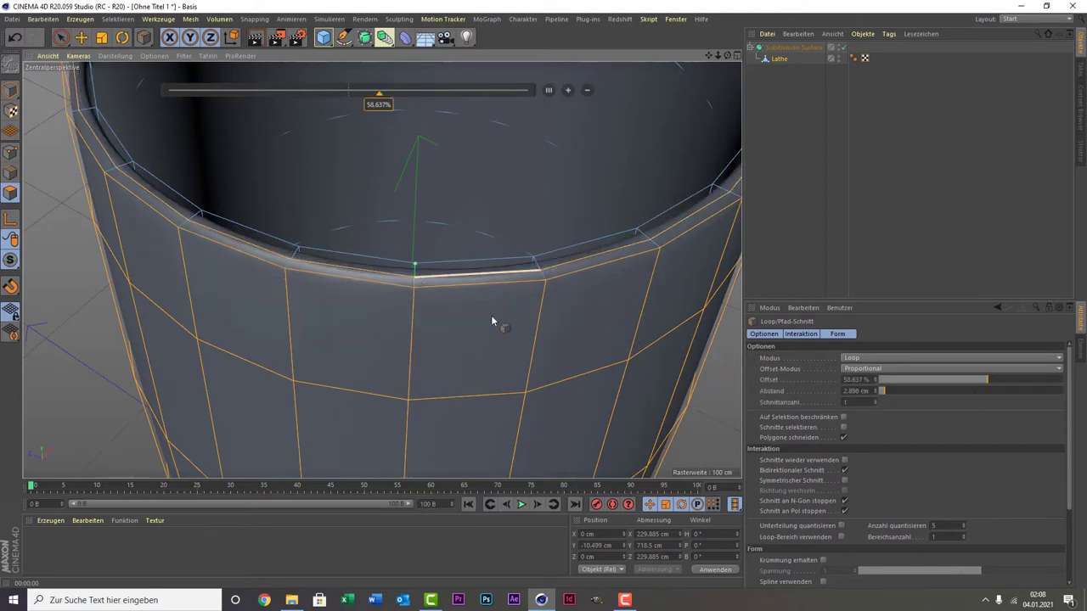
pyautogui.click(881, 197)
# - Orbit to a side view bringing the glass's stem and base into view
pyautogui.scroll(-3, 509, 267)
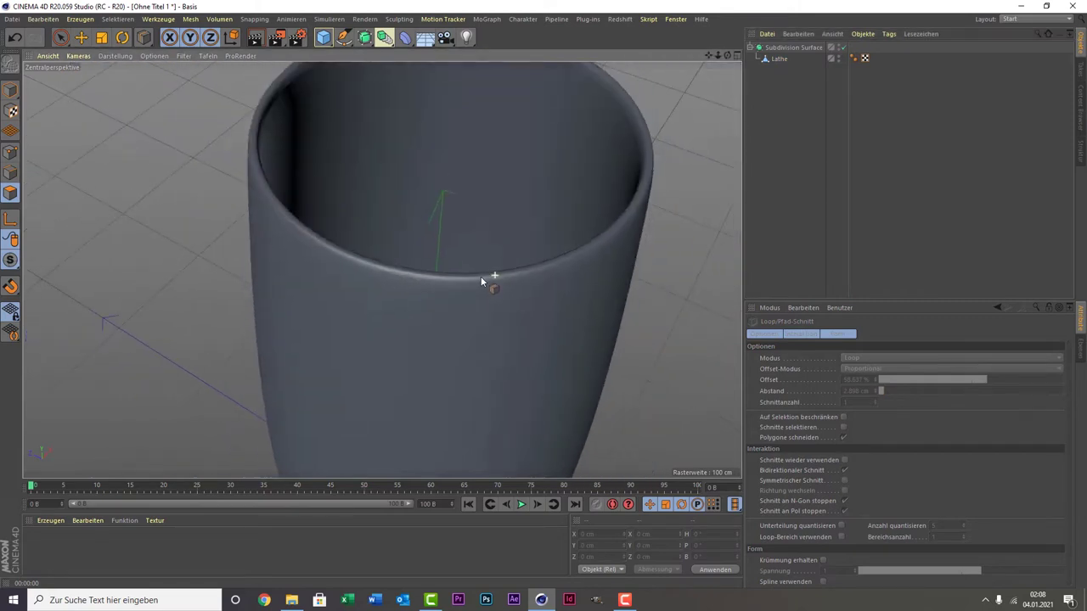
pyautogui.scroll(1, 481, 280)
pyautogui.scroll(2, 481, 280)
pyautogui.scroll(2, 480, 278)
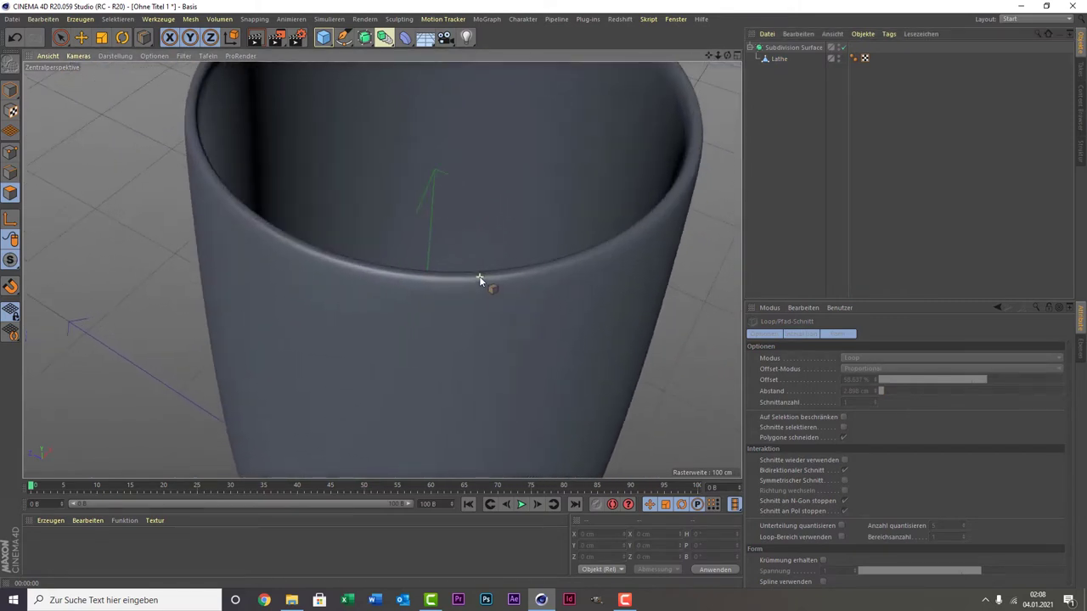
pyautogui.scroll(2, 479, 278)
pyautogui.scroll(-3, 478, 276)
pyautogui.scroll(-2, 479, 276)
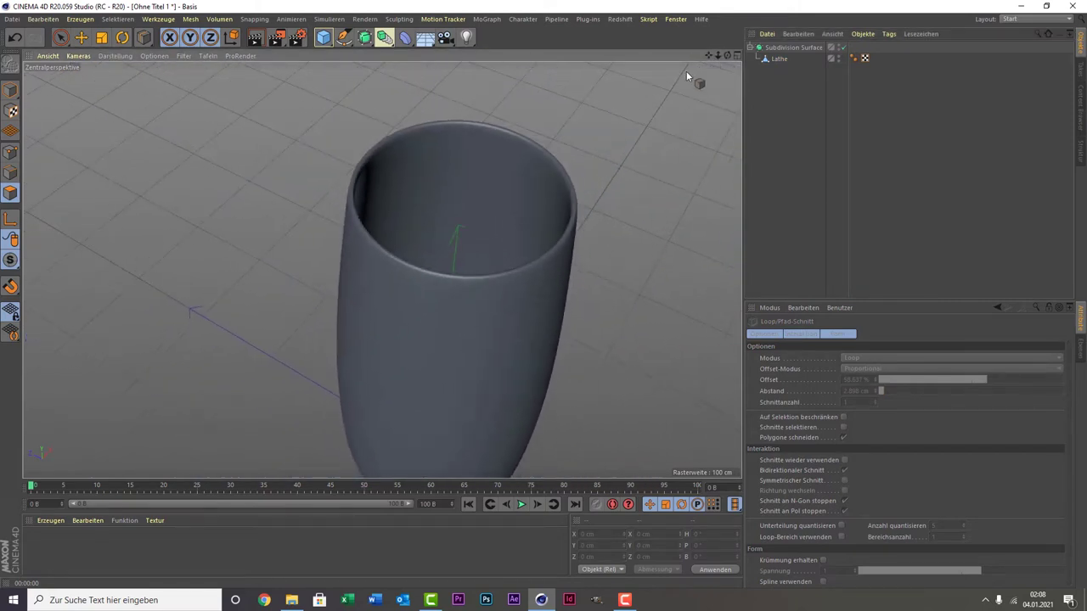
pyautogui.keyDown('alt'); pyautogui.moveTo(686, 75); pyautogui.dragTo(703, 57); pyautogui.keyUp('alt')
pyautogui.keyDown('alt'); pyautogui.moveTo(703, 58); pyautogui.dragTo(725, 91, button='middle'); pyautogui.keyUp('alt')
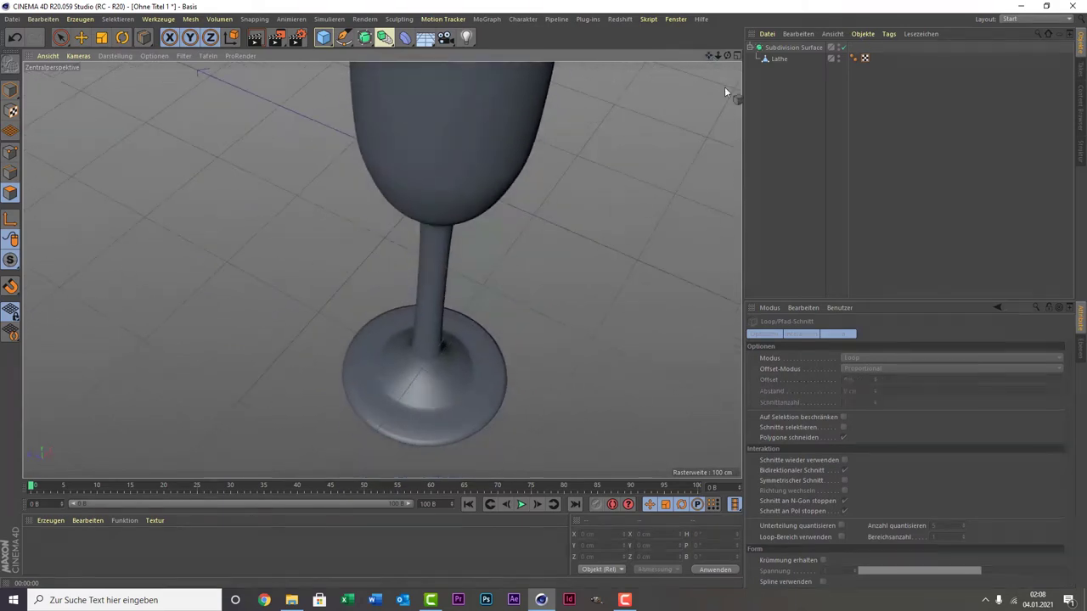
# - Select the Lathe mesh and cut an edge loop around the foot rim at about 53.4%
pyautogui.click(788, 56)
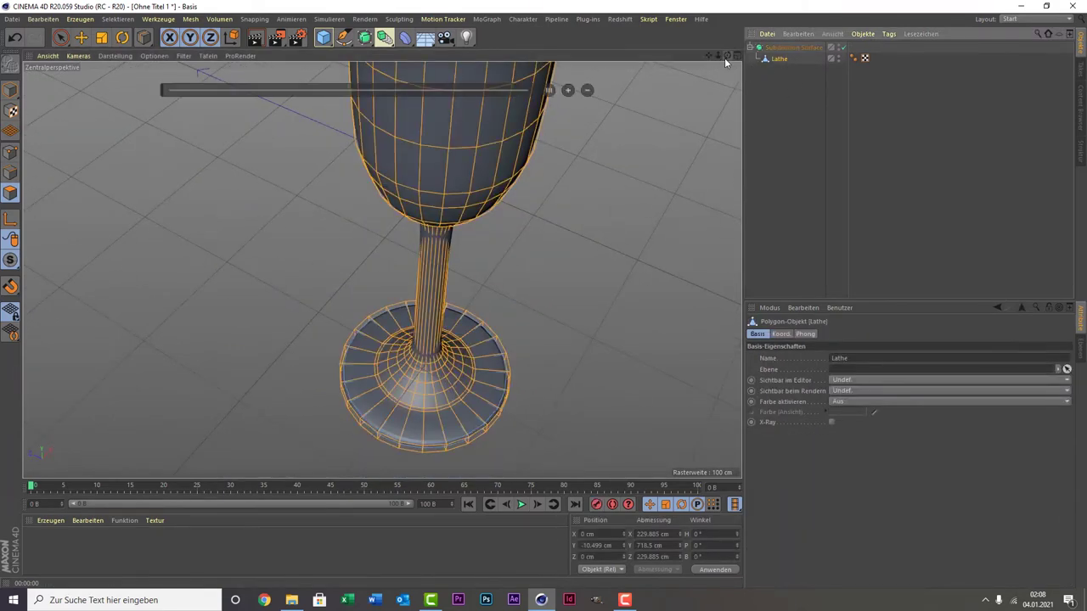
pyautogui.moveTo(724, 58); pyautogui.dragTo(724, 102)
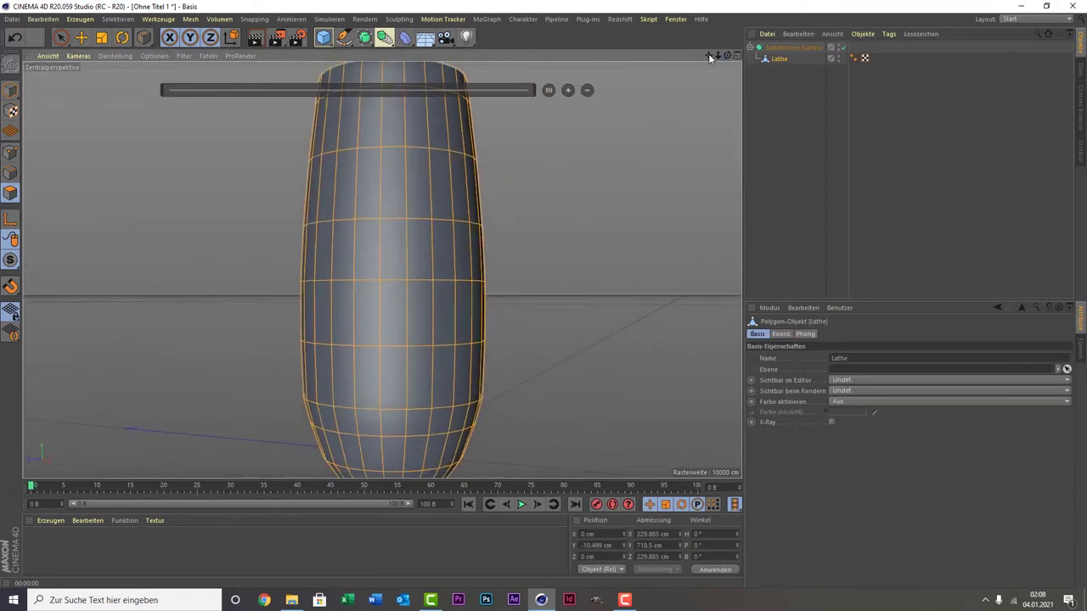
pyautogui.moveTo(710, 57); pyautogui.dragTo(382, 270)
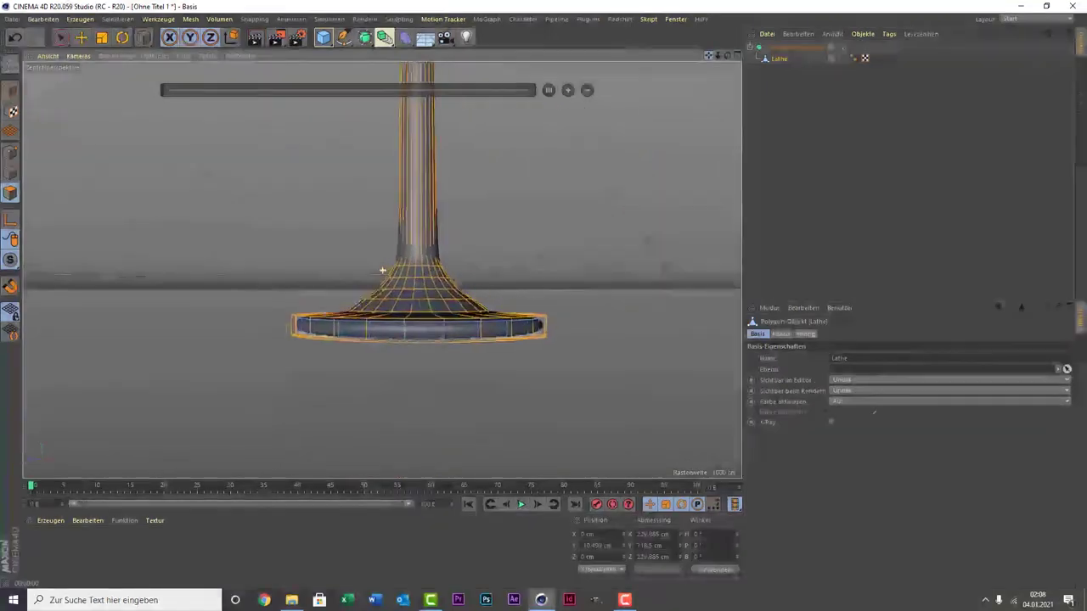
pyautogui.scroll(2, 405, 375)
pyautogui.scroll(2, 412, 359)
pyautogui.scroll(3, 400, 349)
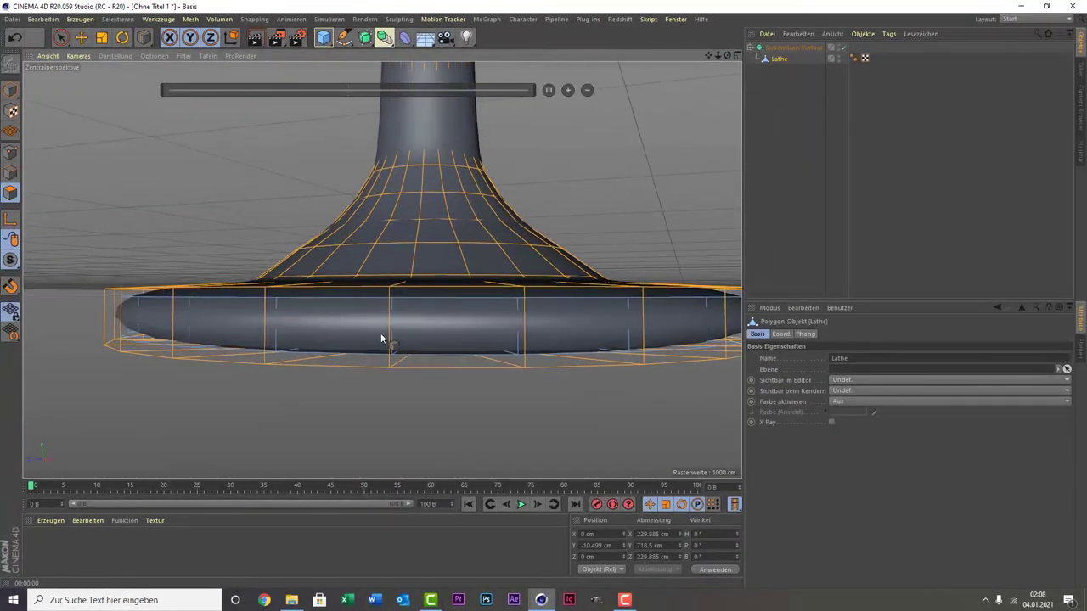
pyautogui.click(390, 327)
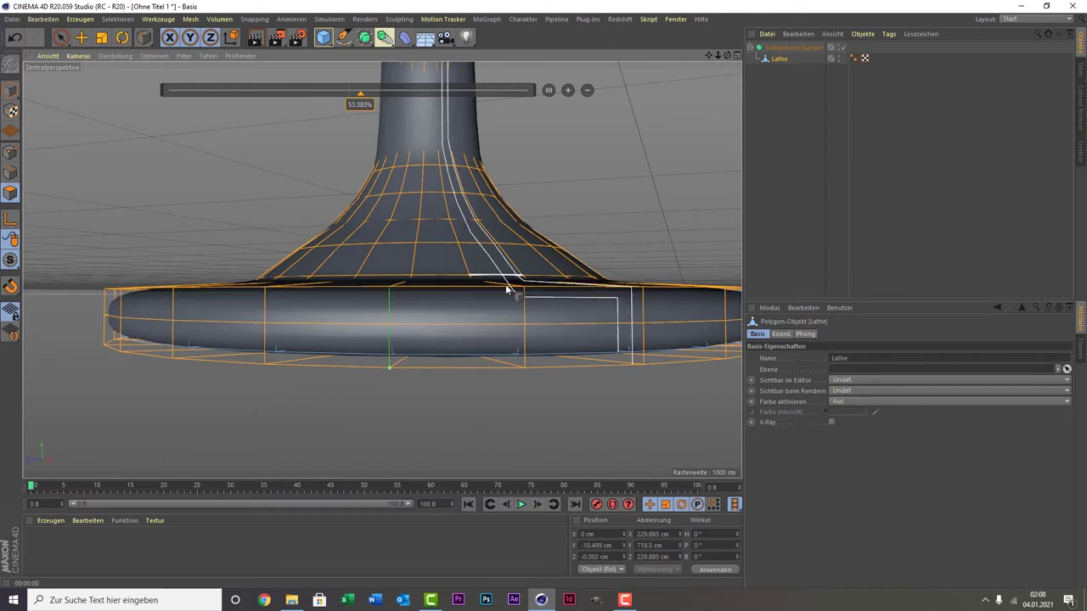
pyautogui.click(857, 187)
# - Orbit and zoom into the bowl to inspect the hole at its bottom
pyautogui.scroll(-2, 598, 214)
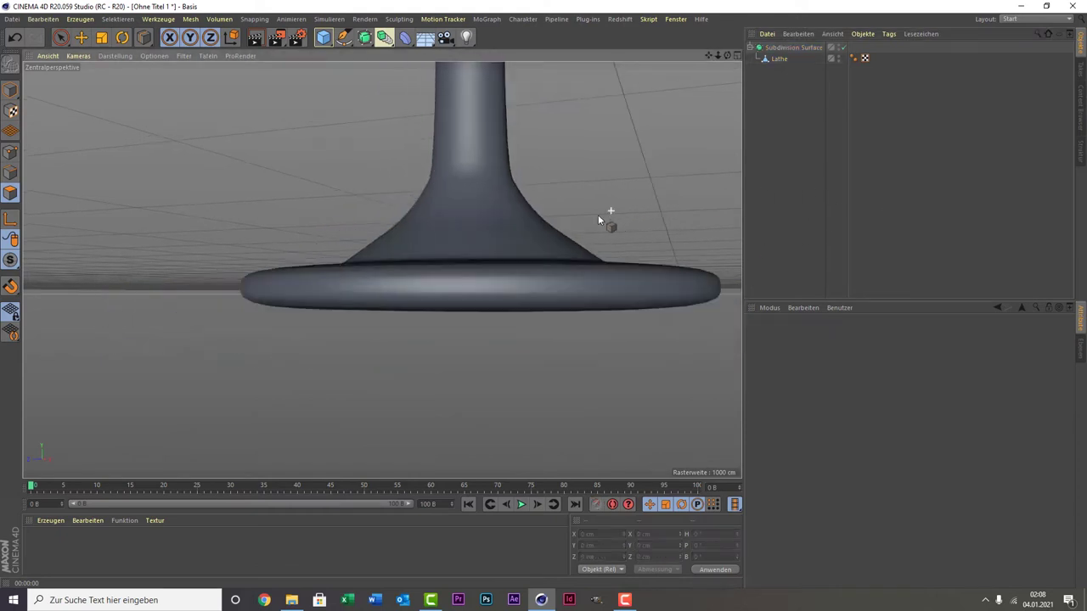
pyautogui.scroll(-2, 598, 215)
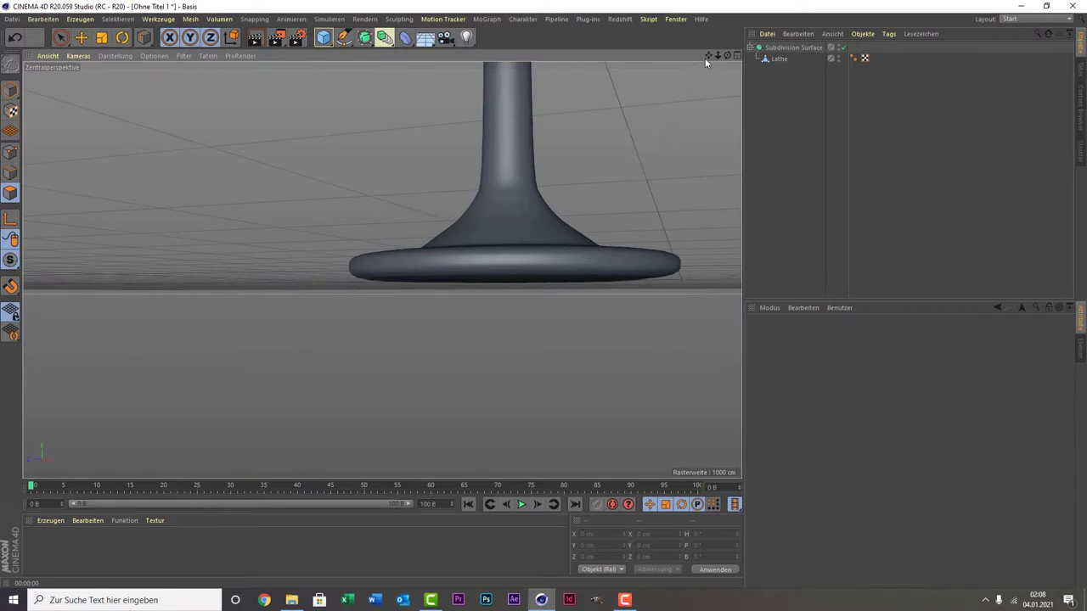
pyautogui.moveTo(705, 57); pyautogui.dragTo(382, 269)
pyautogui.moveTo(732, 56)
pyautogui.mouseDown()
pyautogui.moveTo(382, 269)
pyautogui.moveTo(764, 53)
pyautogui.moveTo(715, 58)
pyautogui.mouseUp()
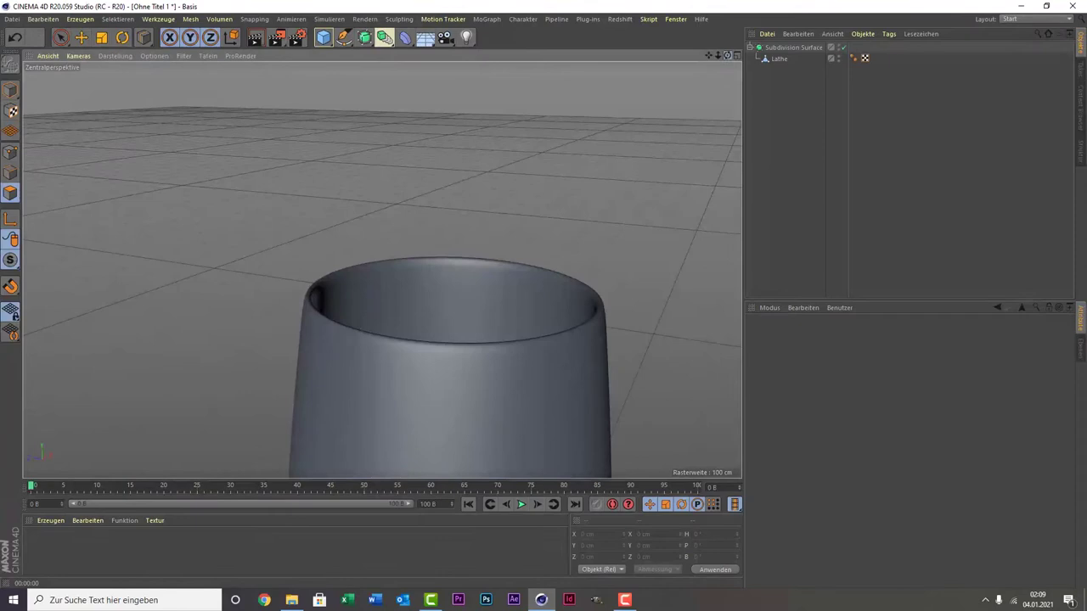
pyautogui.keyDown('alt'); pyautogui.moveTo(381, 270); pyautogui.dragTo(382, 269); pyautogui.keyUp('alt')
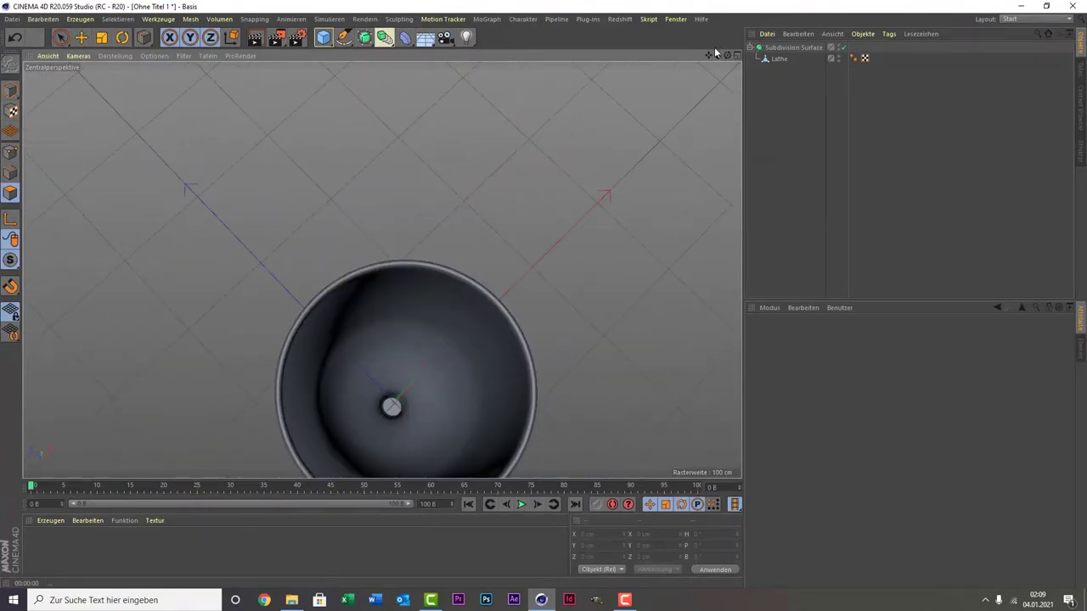
pyautogui.moveTo(715, 57); pyautogui.dragTo(382, 270)
pyautogui.moveTo(708, 57); pyautogui.dragTo(381, 269)
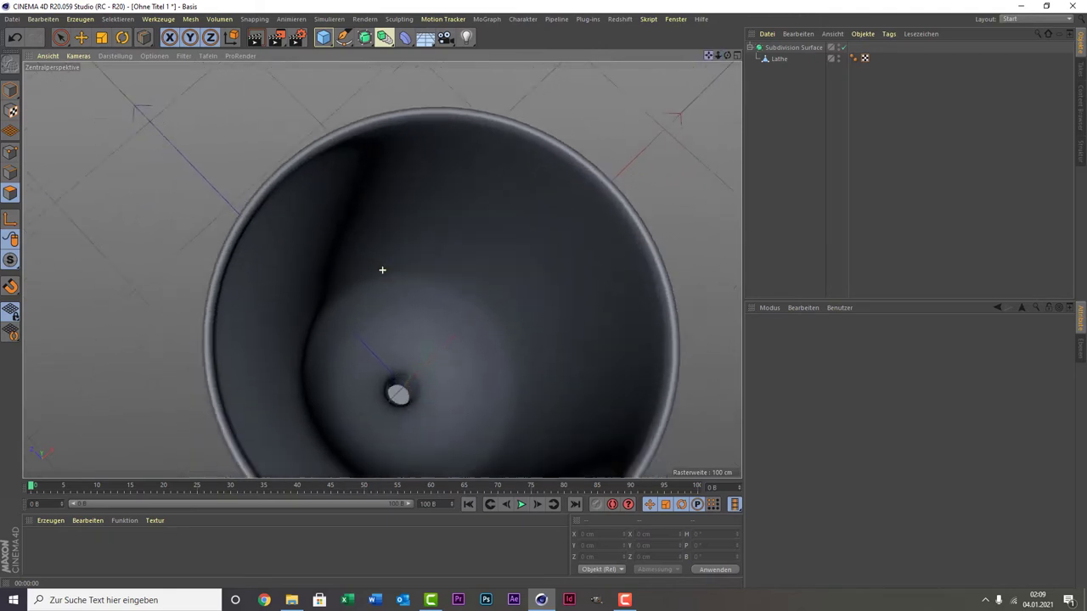
pyautogui.scroll(5, 381, 380)
pyautogui.scroll(3, 385, 383)
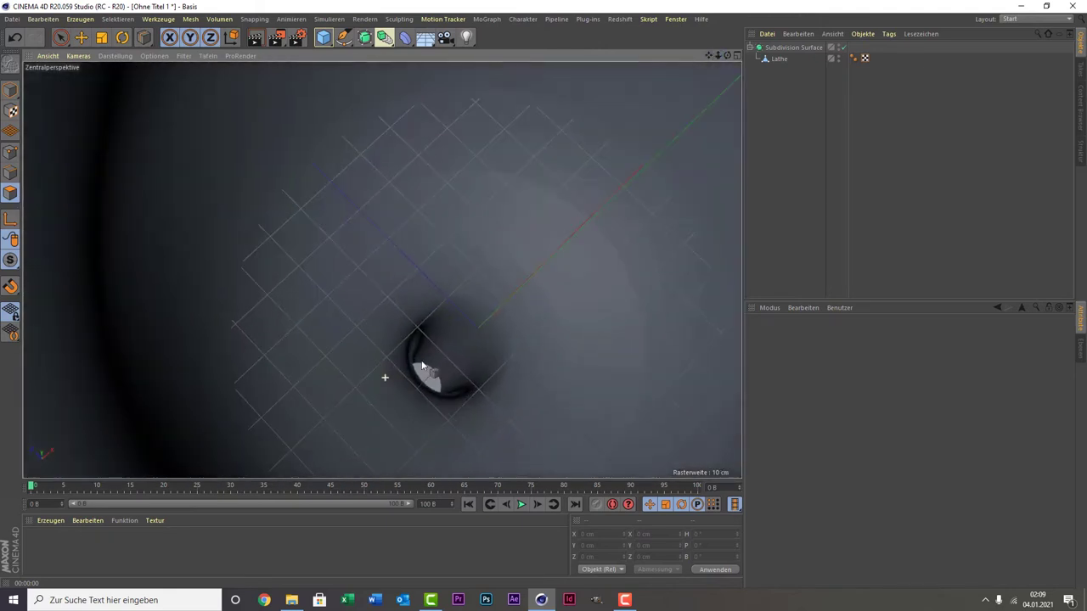
pyautogui.moveTo(726, 55)
pyautogui.mouseDown()
pyautogui.moveTo(707, 57)
pyautogui.moveTo(382, 272)
pyautogui.moveTo(635, 158)
pyautogui.moveTo(432, 299)
pyautogui.moveTo(506, 287)
pyautogui.mouseUp()
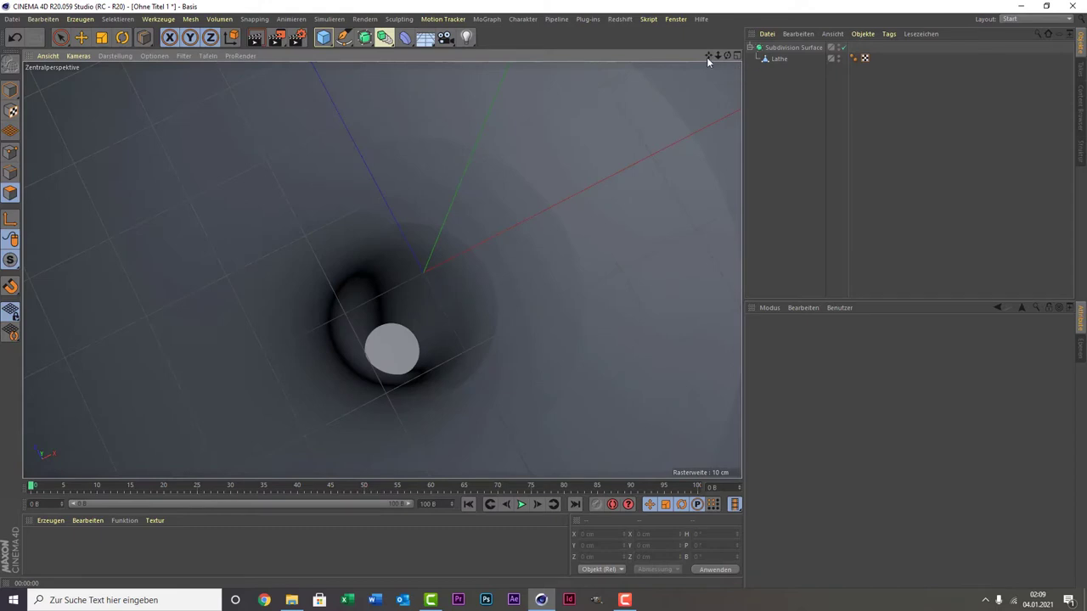
pyautogui.moveTo(706, 57); pyautogui.dragTo(381, 269)
pyautogui.moveTo(725, 53); pyautogui.dragTo(381, 269)
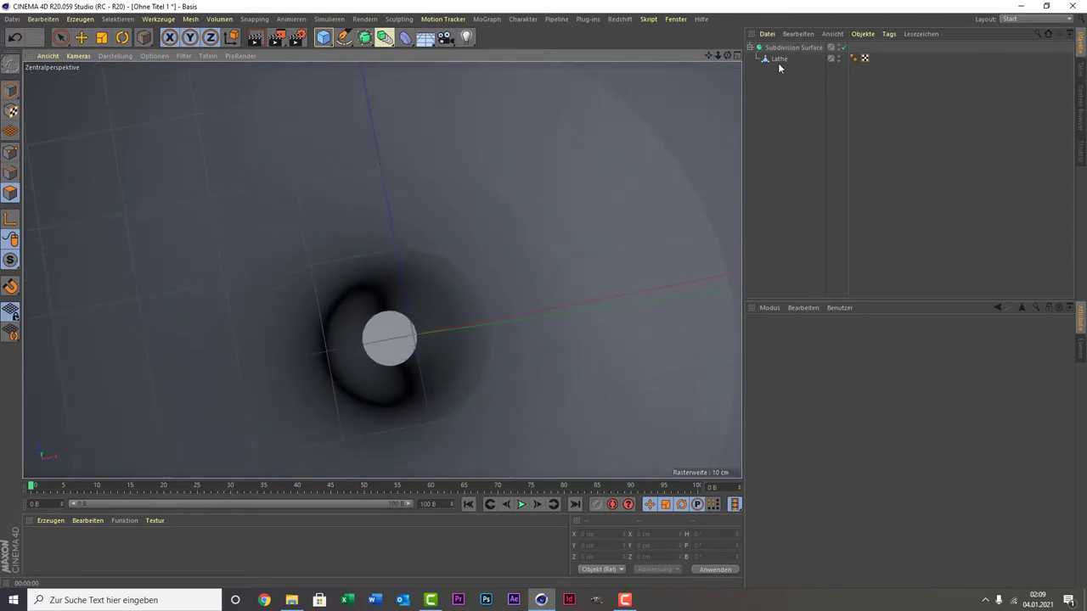
# - Select the Lathe mesh, start the K loop-cut tool, and switch to Edges mode
pyautogui.click(777, 59)
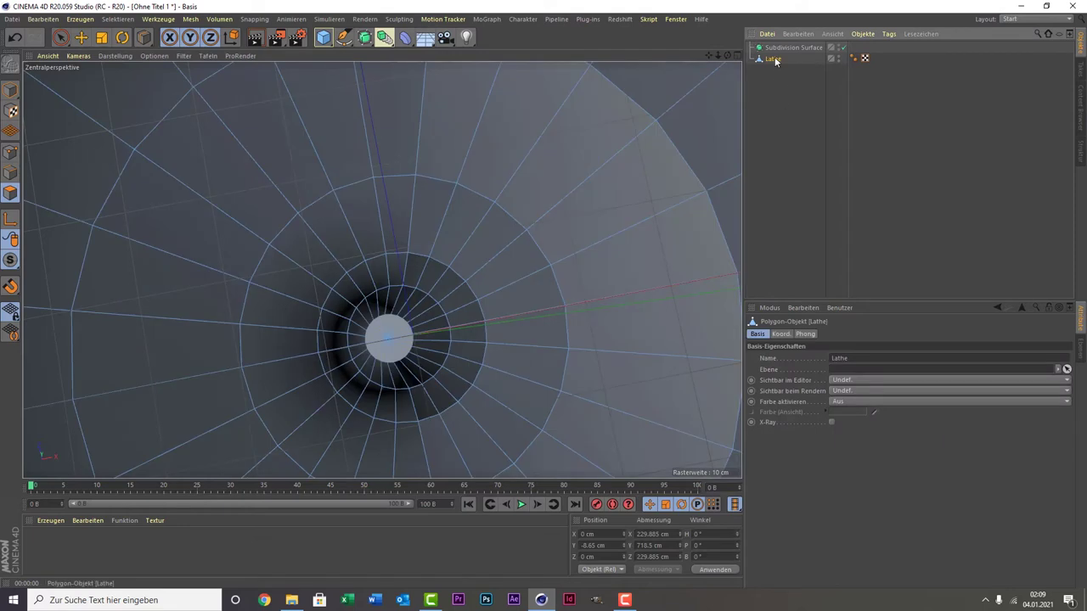
pyautogui.press('k')
pyautogui.press('k')
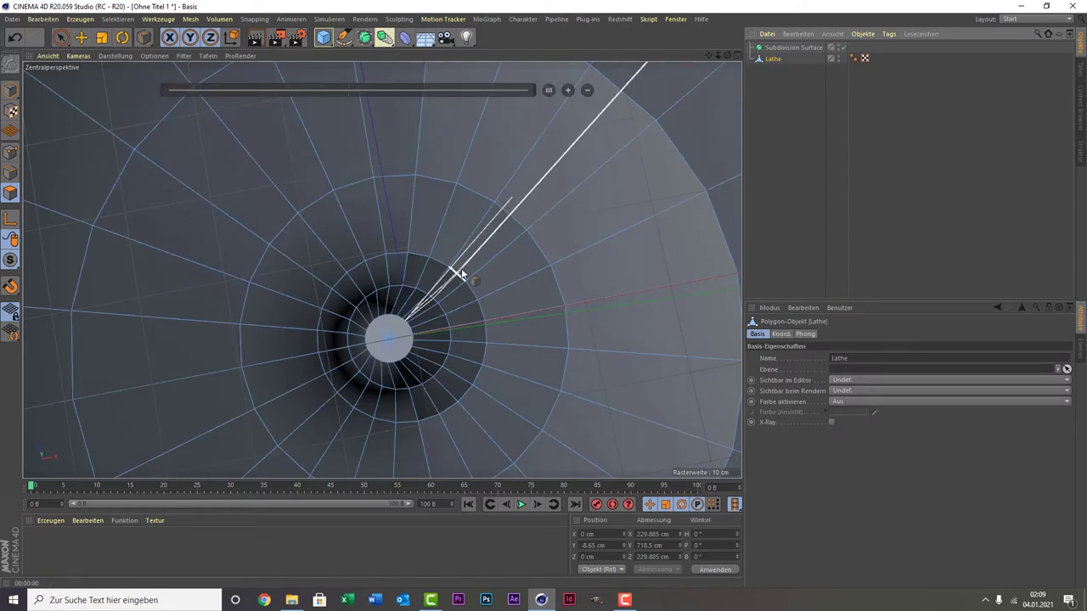
pyautogui.scroll(-1, 461, 273)
pyautogui.scroll(-1, 461, 274)
pyautogui.scroll(-1, 459, 272)
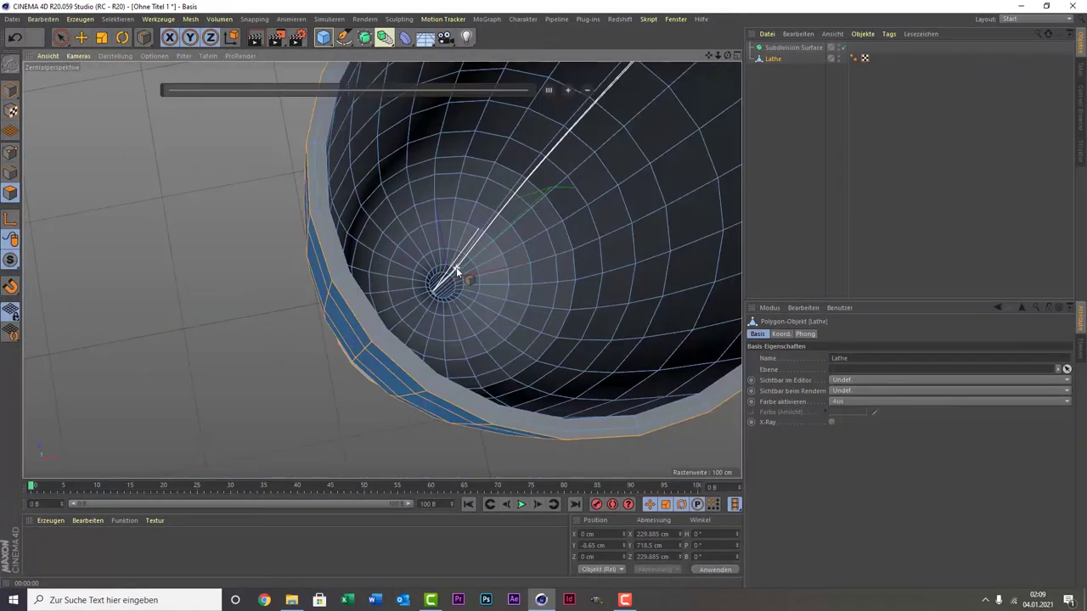
pyautogui.scroll(-1, 457, 272)
pyautogui.scroll(3, 457, 272)
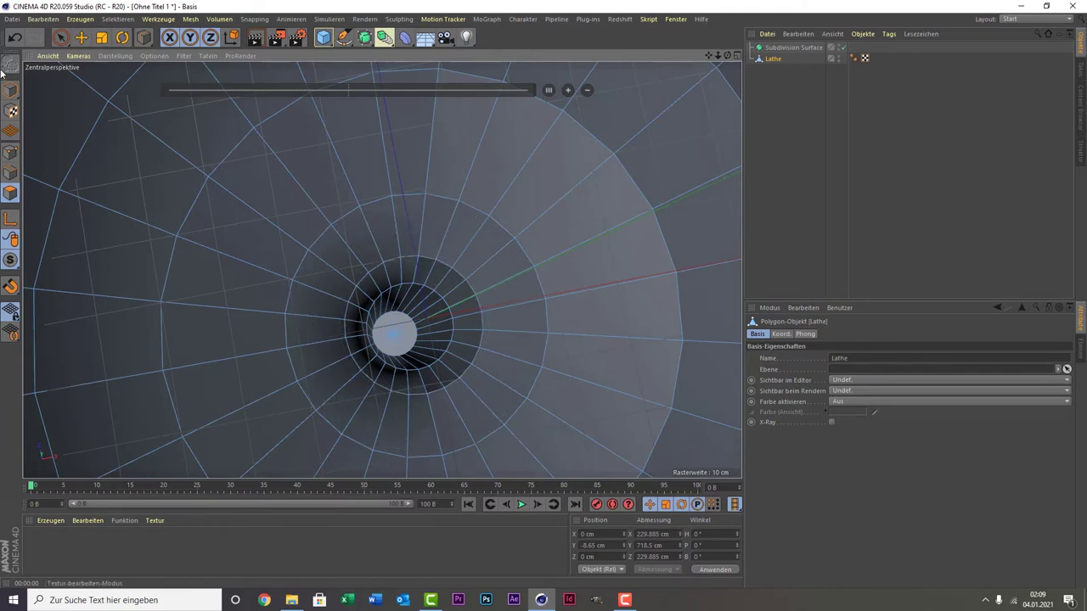
pyautogui.click(8, 175)
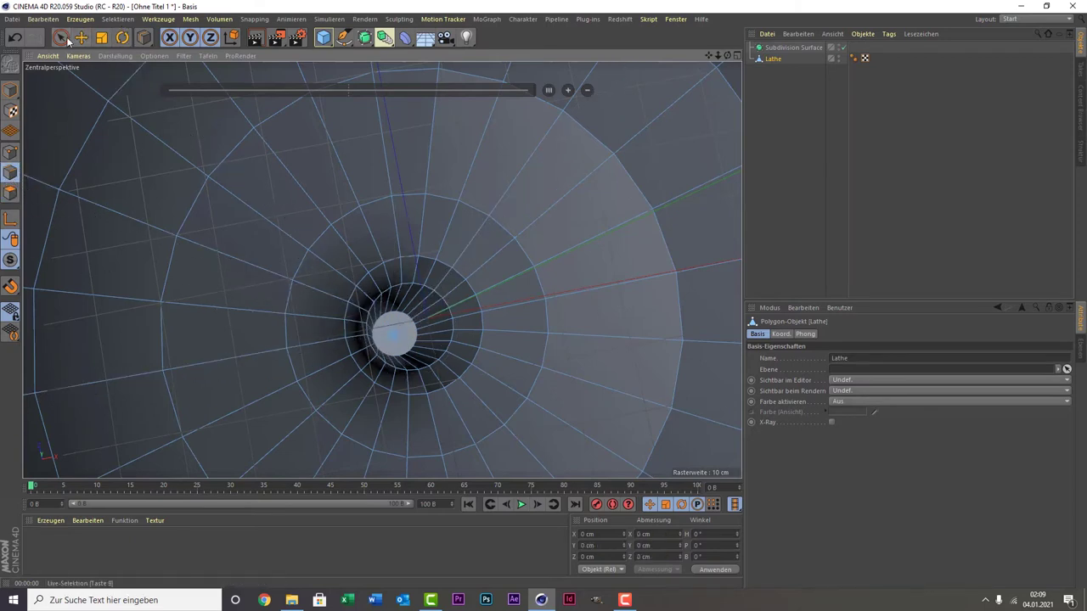
pyautogui.click(128, 20)
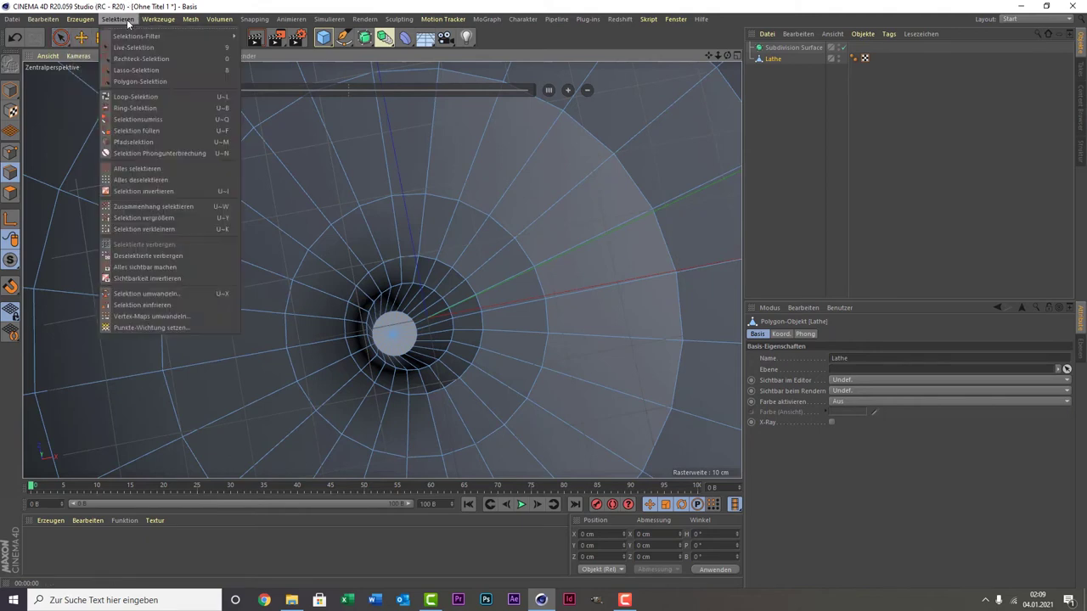
pyautogui.click(202, 98)
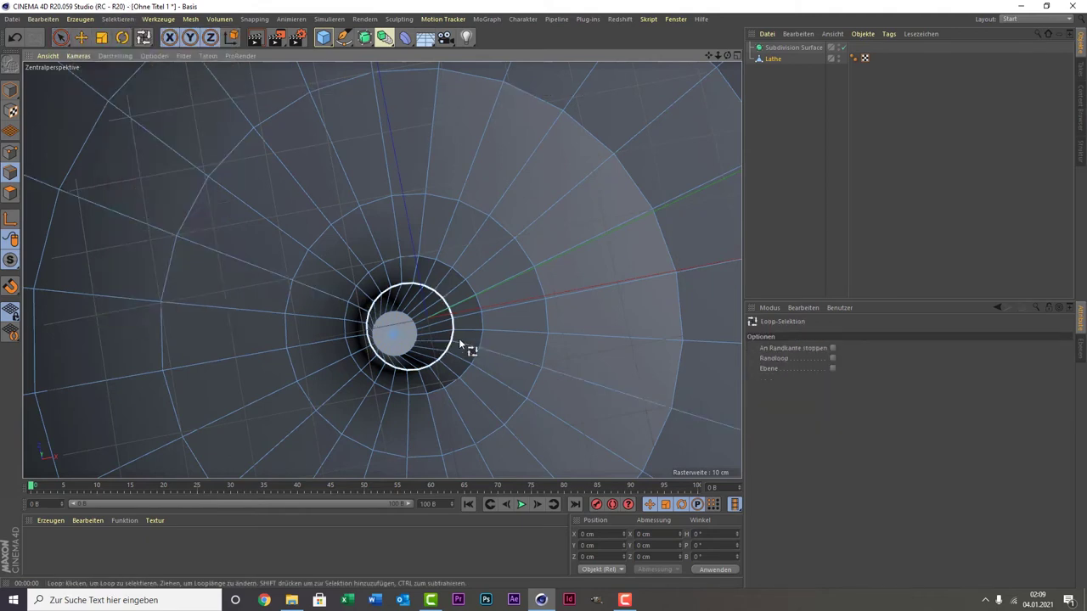
pyautogui.click(461, 281)
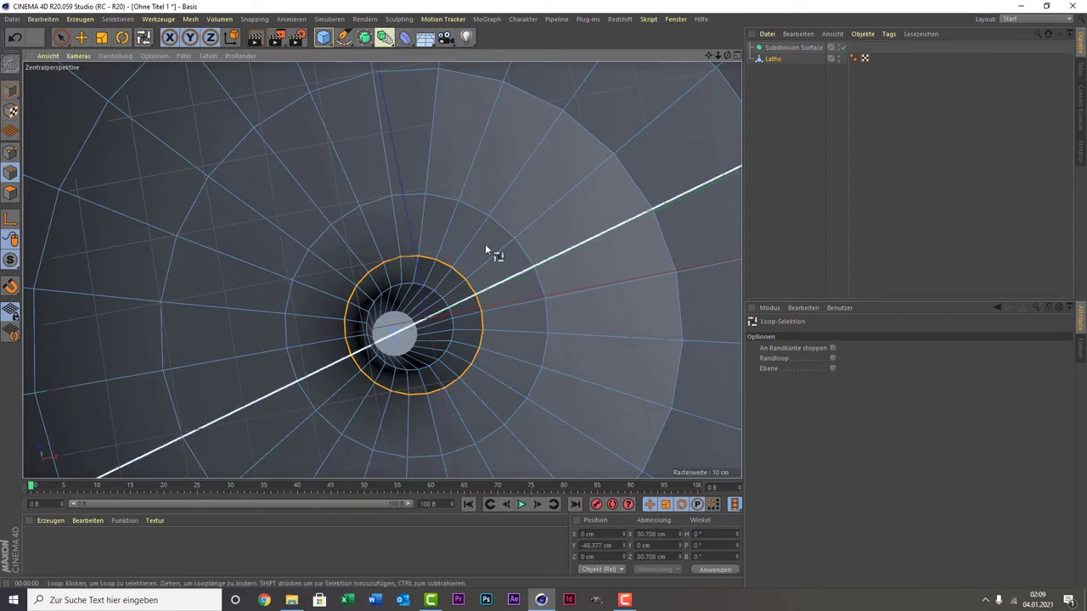
pyautogui.rightClick(419, 192)
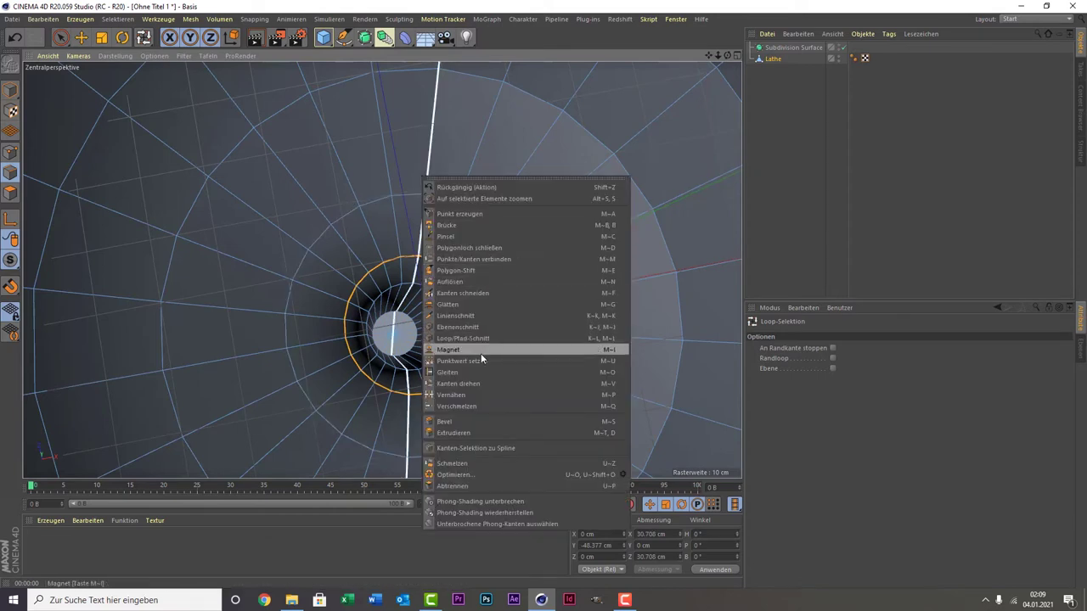
pyautogui.click(489, 432)
pyautogui.moveTo(489, 432); pyautogui.dragTo(450, 432)
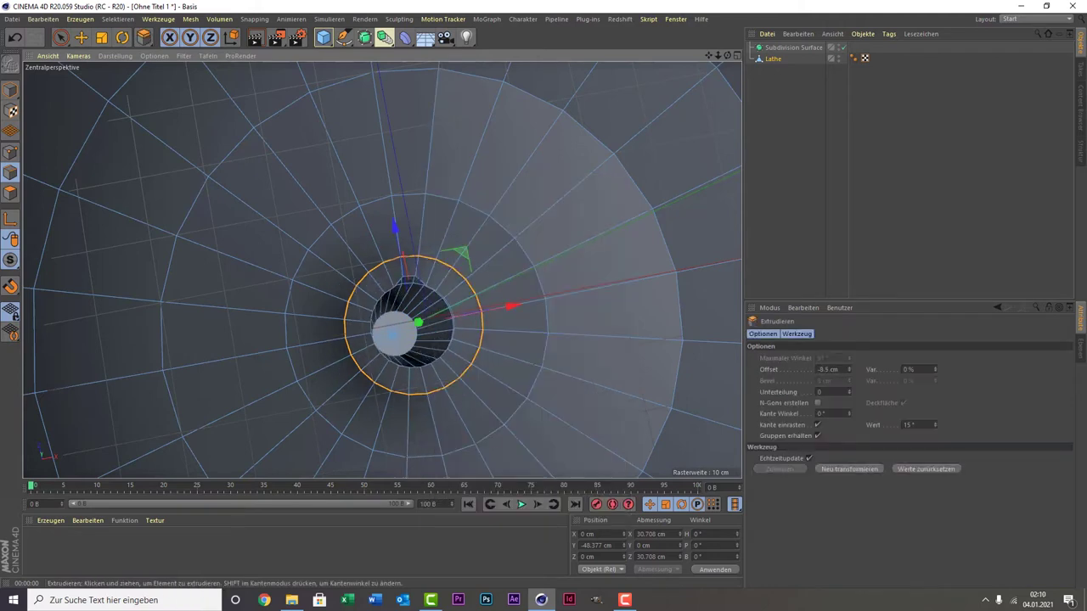
pyautogui.moveTo(450, 432)
pyautogui.mouseDown()
pyautogui.moveTo(478, 432)
pyautogui.moveTo(449, 432)
pyautogui.moveTo(463, 359)
pyautogui.mouseUp()
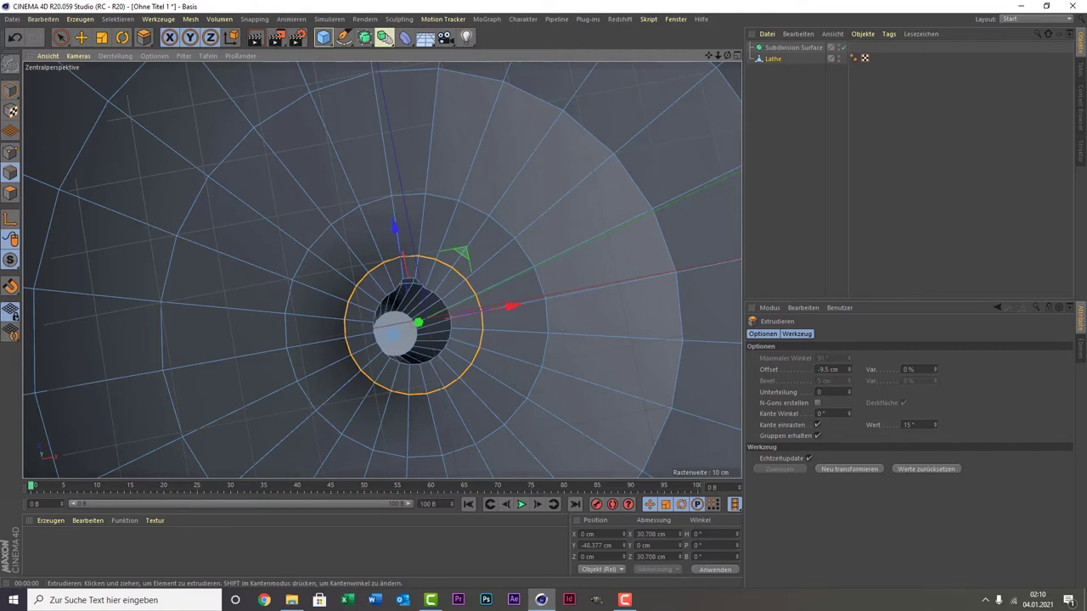
pyautogui.scroll(2, 455, 348)
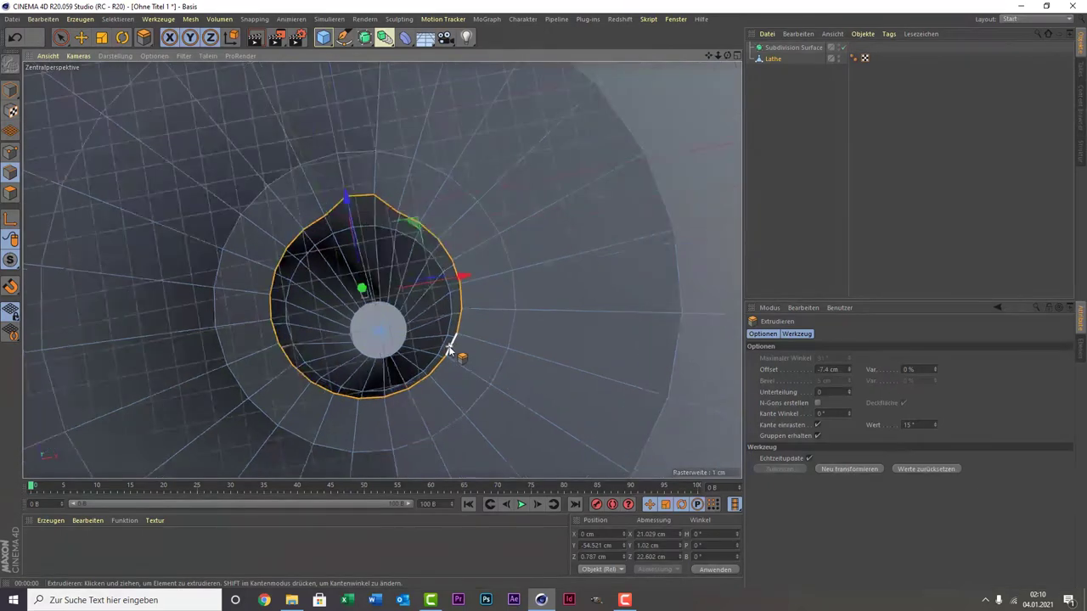
pyautogui.scroll(2, 450, 350)
pyautogui.scroll(-2, 449, 349)
pyautogui.scroll(-2, 448, 348)
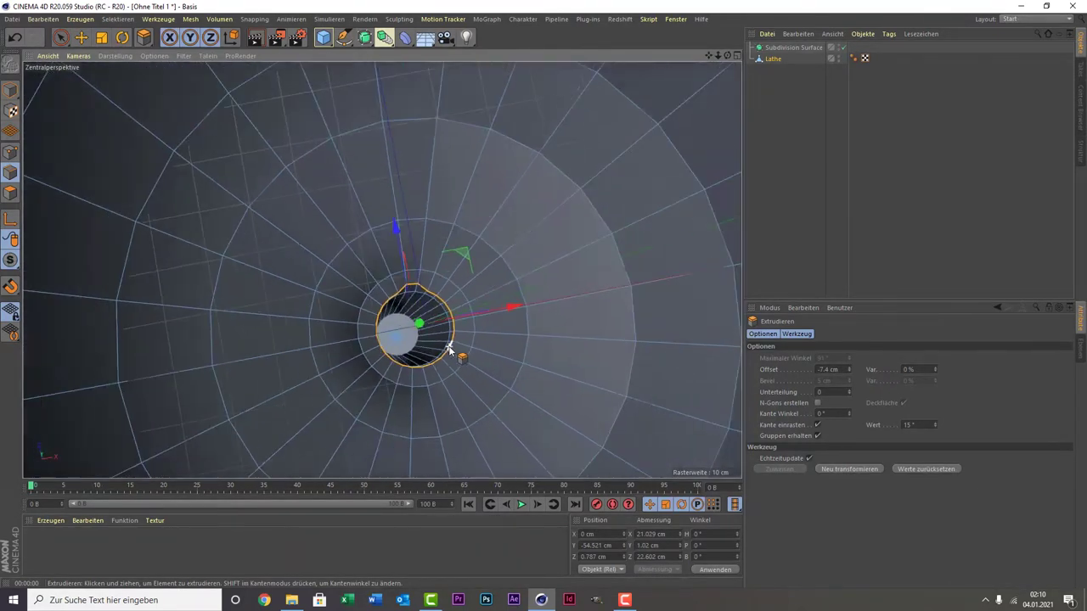
pyautogui.scroll(-2, 448, 347)
pyautogui.scroll(-2, 448, 346)
pyautogui.scroll(3, 449, 348)
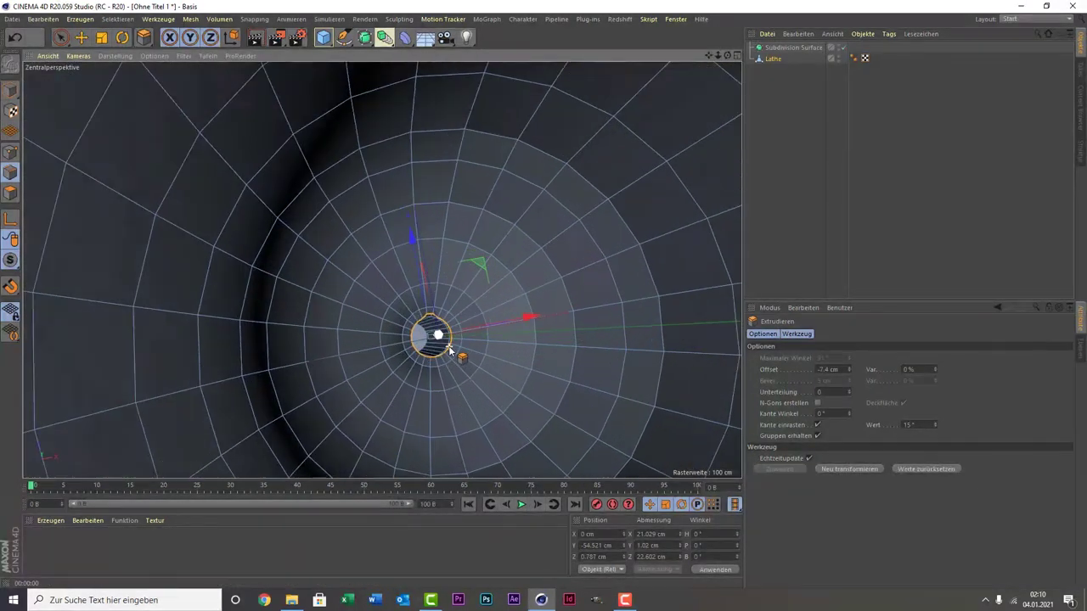
pyautogui.scroll(2, 449, 349)
pyautogui.scroll(1, 450, 350)
pyautogui.scroll(1, 450, 350)
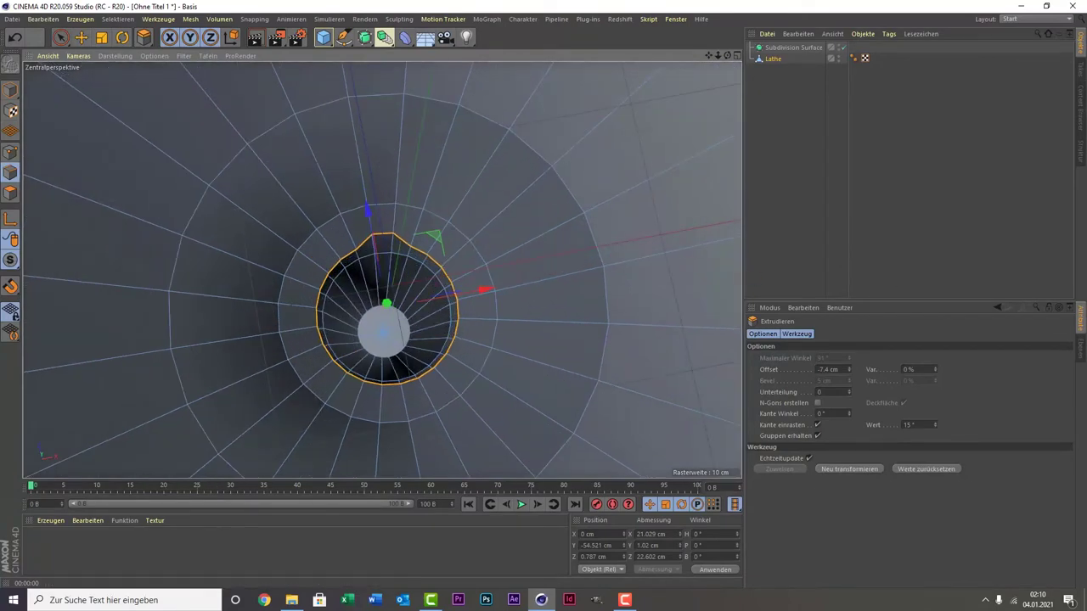
# - Undo the extrusion, switch to Points mode, and lower an inner-ring point about 0.5 cm
pyautogui.hotkey('ctrl', 'z')
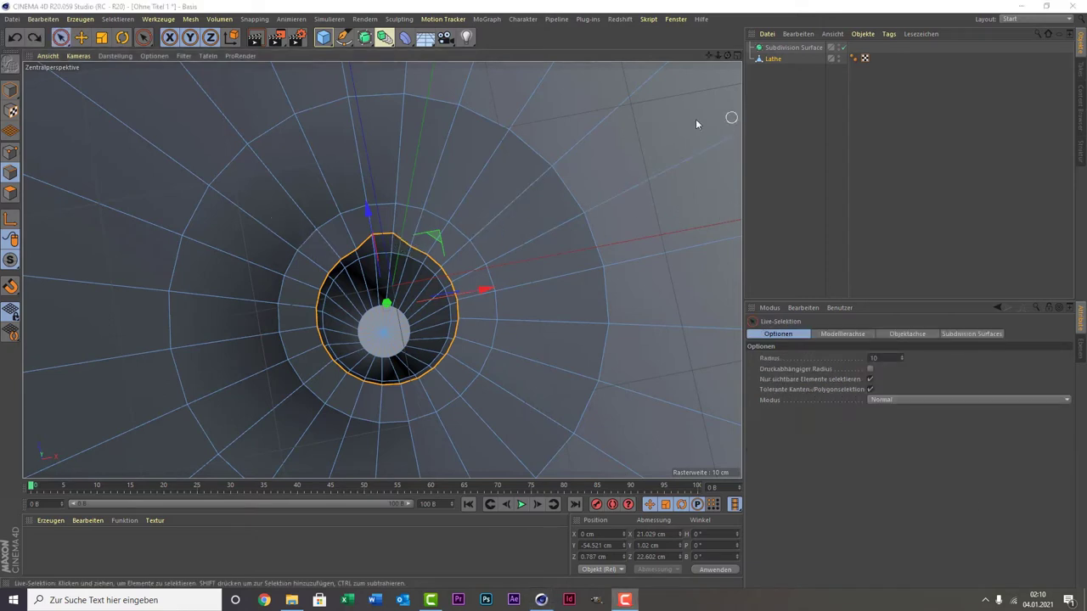
pyautogui.click(12, 154)
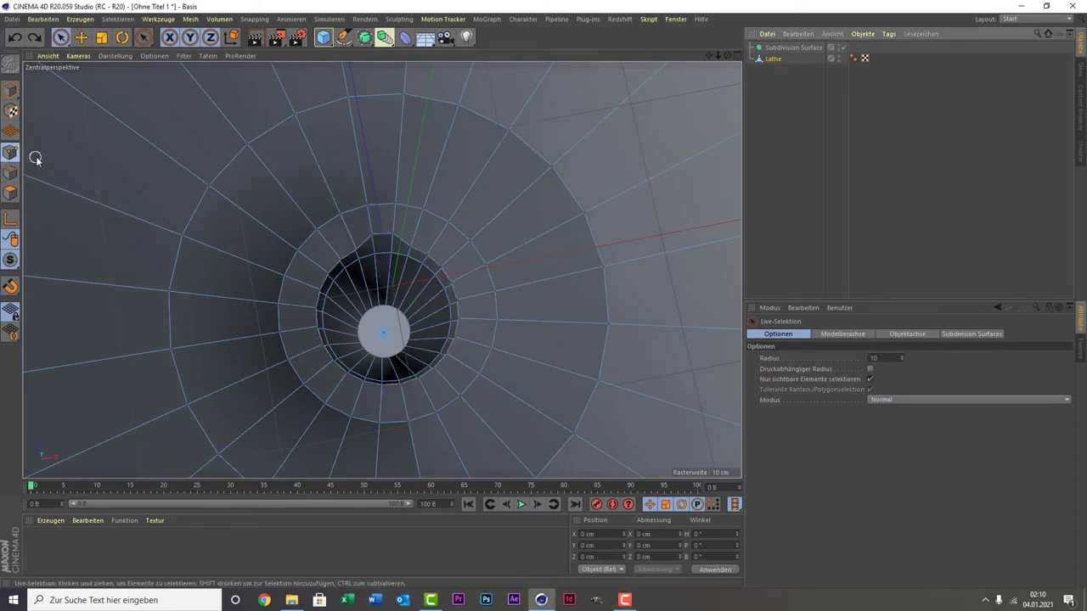
pyautogui.click(370, 231)
pyautogui.moveTo(372, 200); pyautogui.dragTo(373, 206)
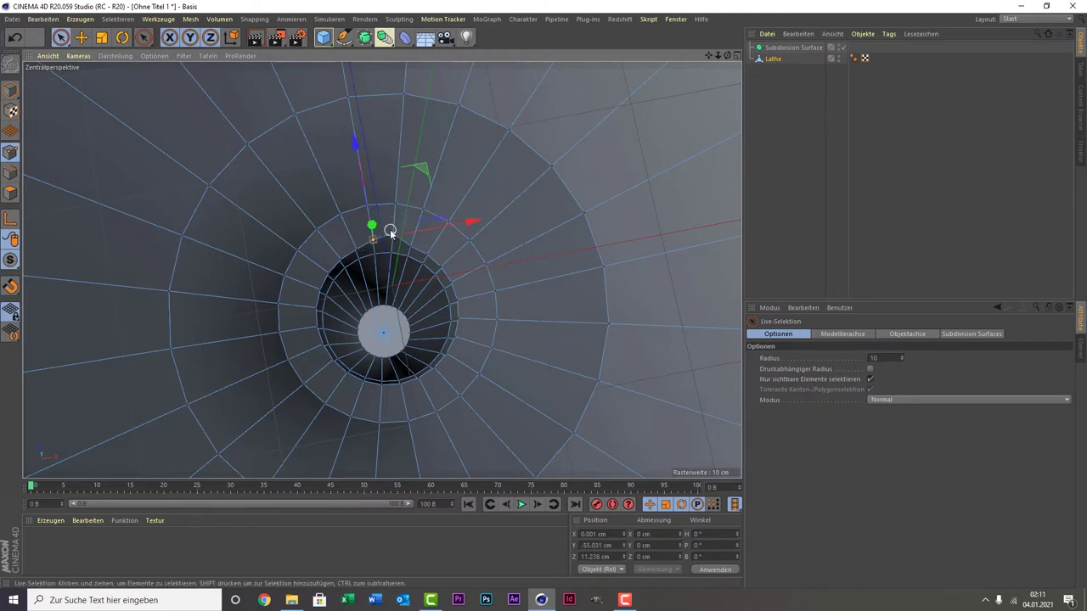
pyautogui.moveTo(389, 229); pyautogui.dragTo(392, 234)
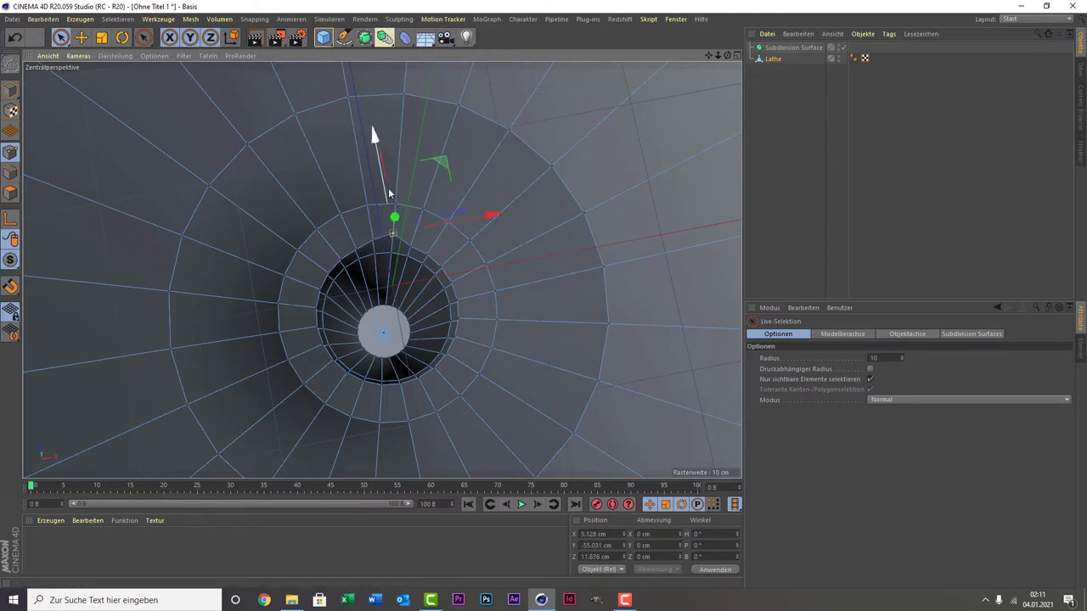
pyautogui.moveTo(390, 191); pyautogui.dragTo(388, 197)
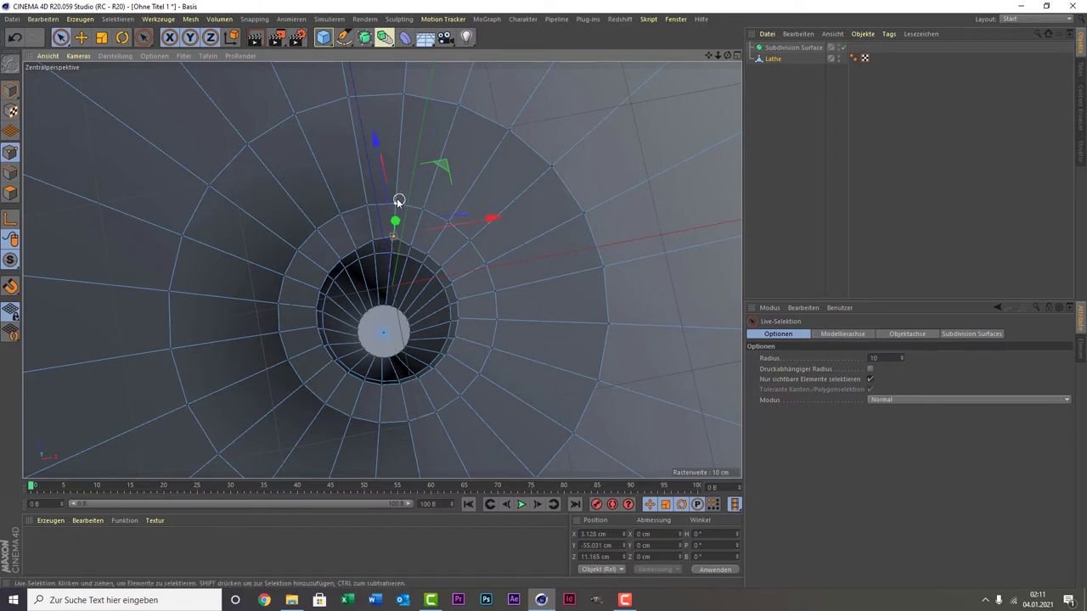
pyautogui.click(393, 204)
# - Move another inner-ring point back onto the centre line and lower it about 0.3 cm
pyautogui.click(393, 236)
pyautogui.moveTo(371, 240); pyautogui.dragTo(371, 237)
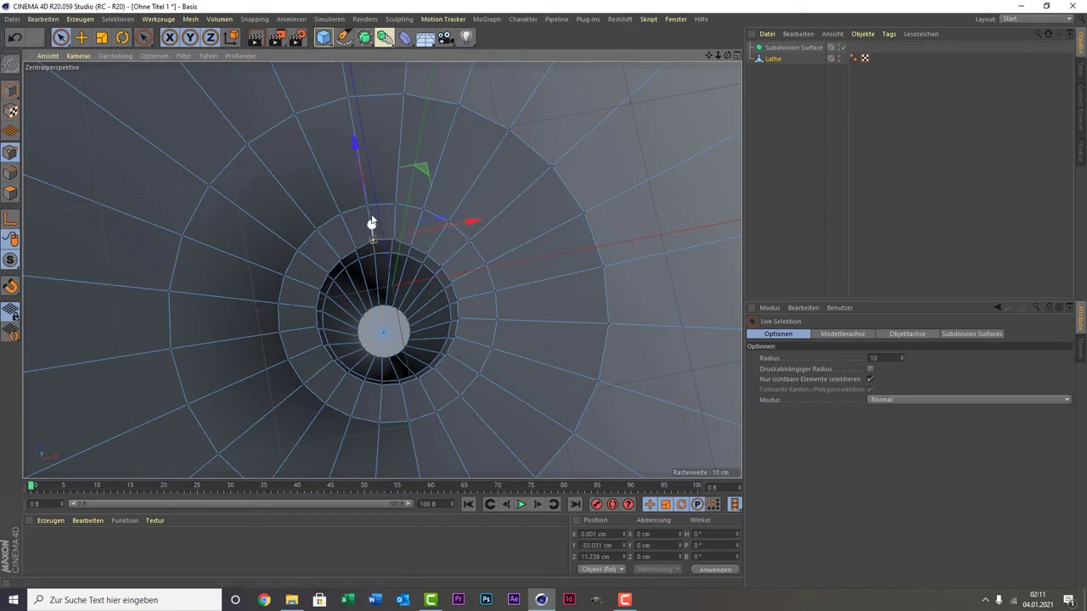
pyautogui.moveTo(365, 194); pyautogui.dragTo(365, 196)
pyautogui.click(832, 206)
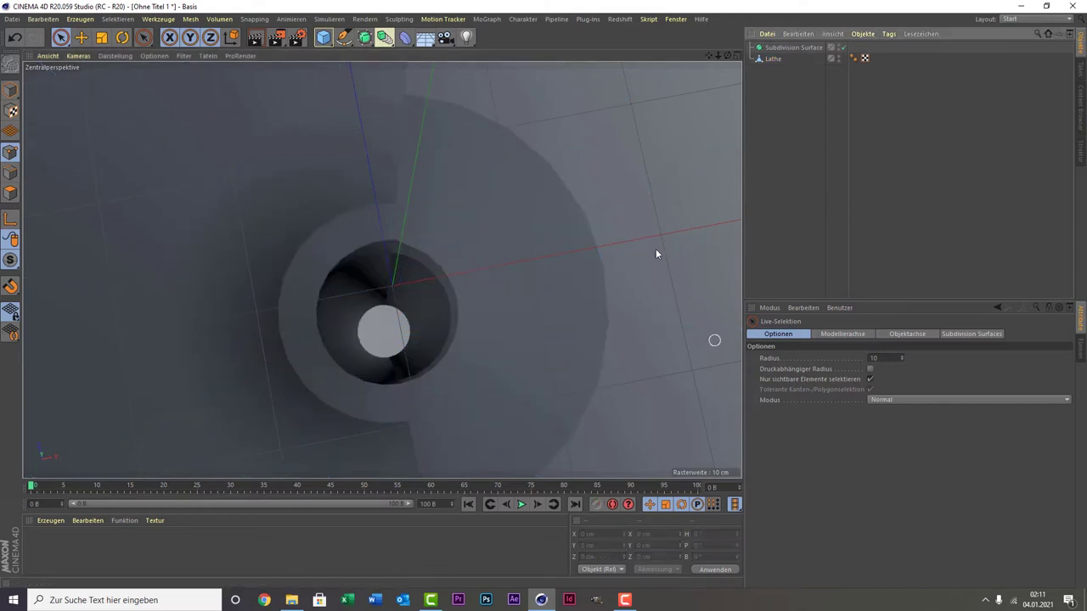
# - Reselect Lathe and move a point at the top of the ring about 0.3 cm
pyautogui.click(775, 60)
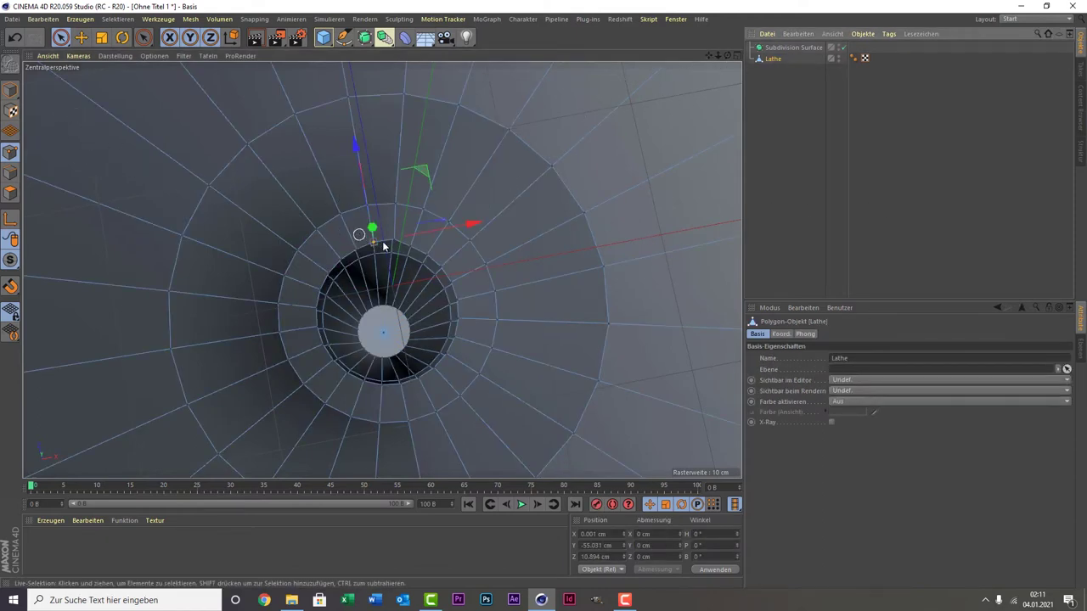
pyautogui.moveTo(400, 236); pyautogui.dragTo(394, 238)
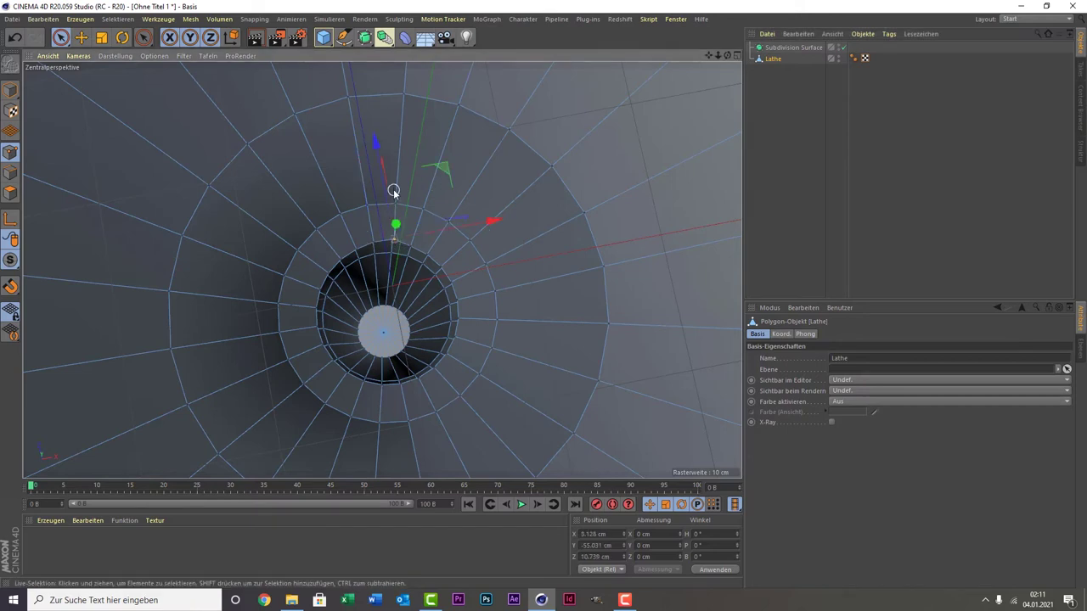
pyautogui.click(394, 189)
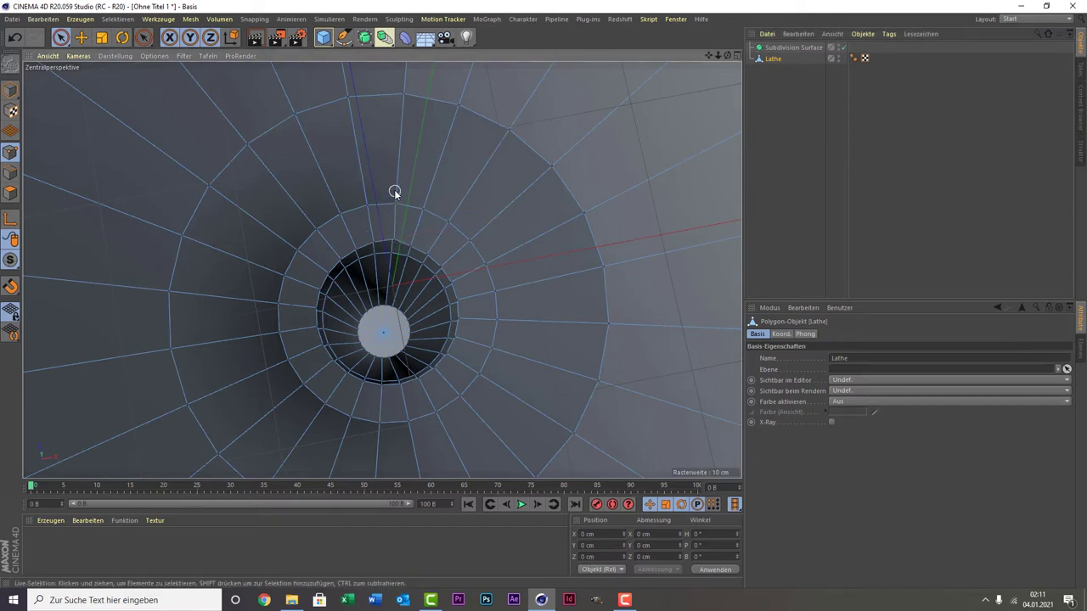
pyautogui.click(392, 240)
pyautogui.moveTo(392, 209); pyautogui.dragTo(389, 206)
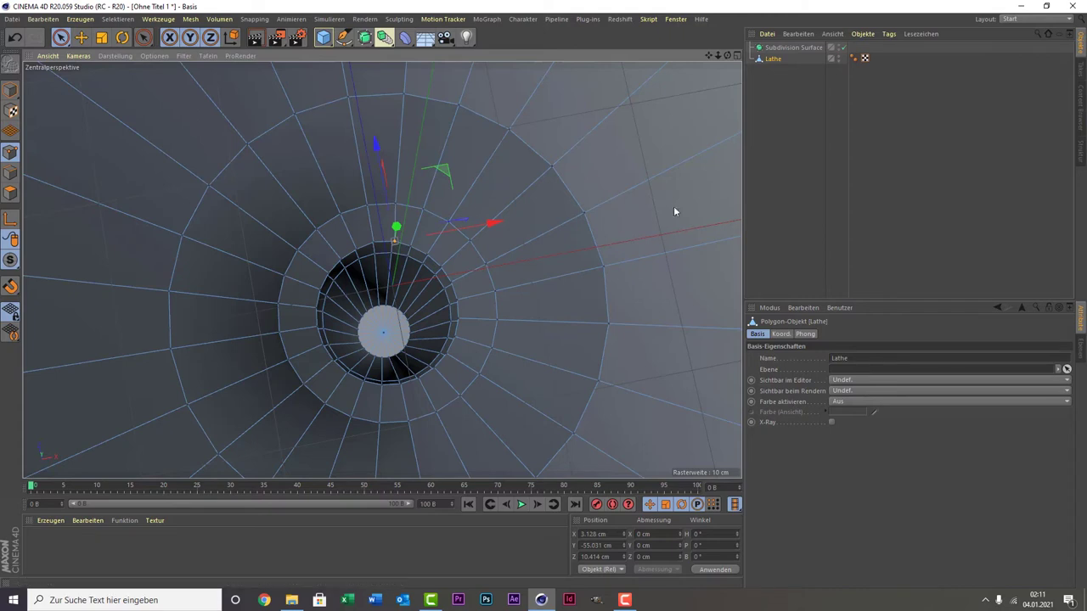
# - In Edge mode, extrude the hole's inner edge ring inward to narrow the opening
pyautogui.click(6, 175)
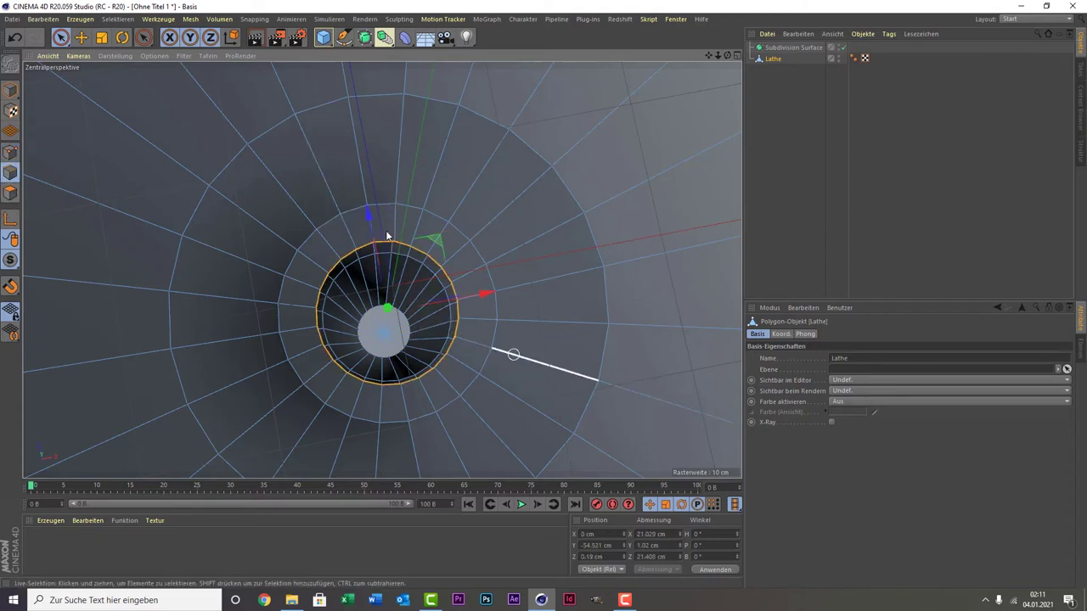
pyautogui.rightClick(460, 193)
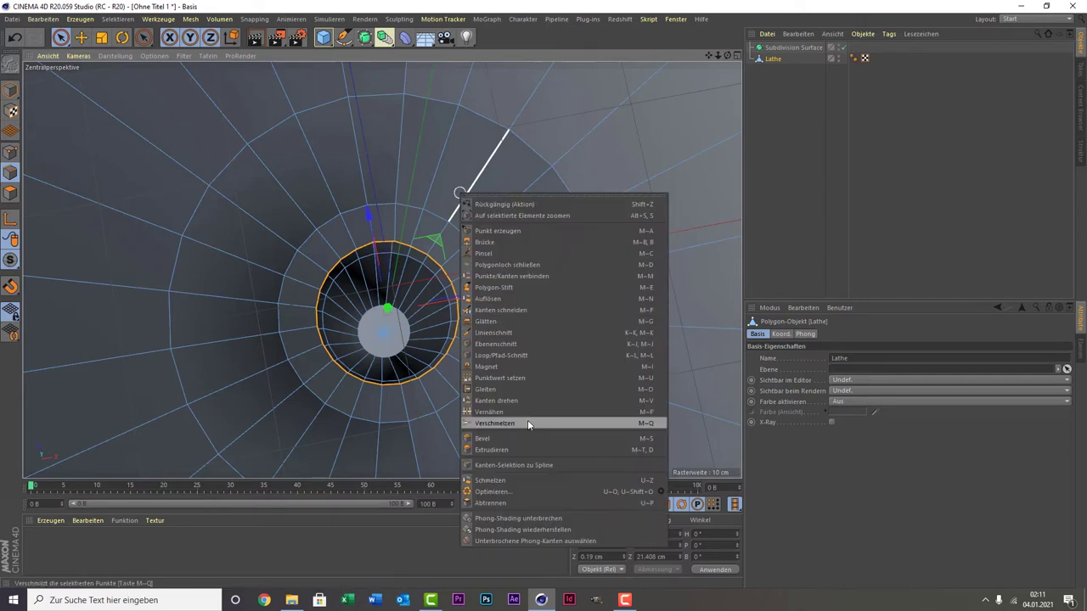
pyautogui.click(540, 454)
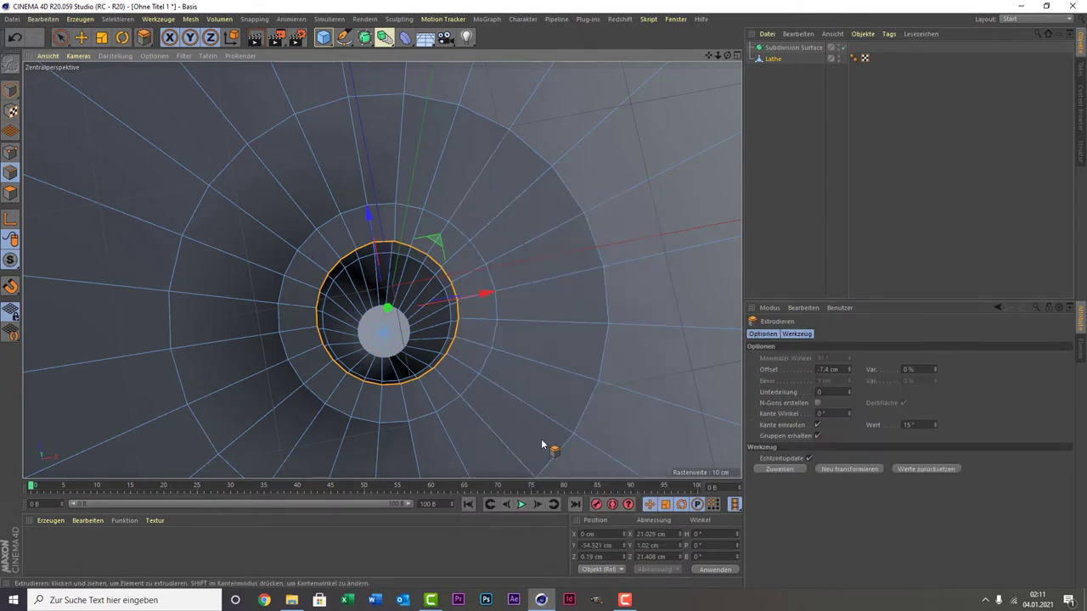
pyautogui.moveTo(541, 453); pyautogui.dragTo(600, 453)
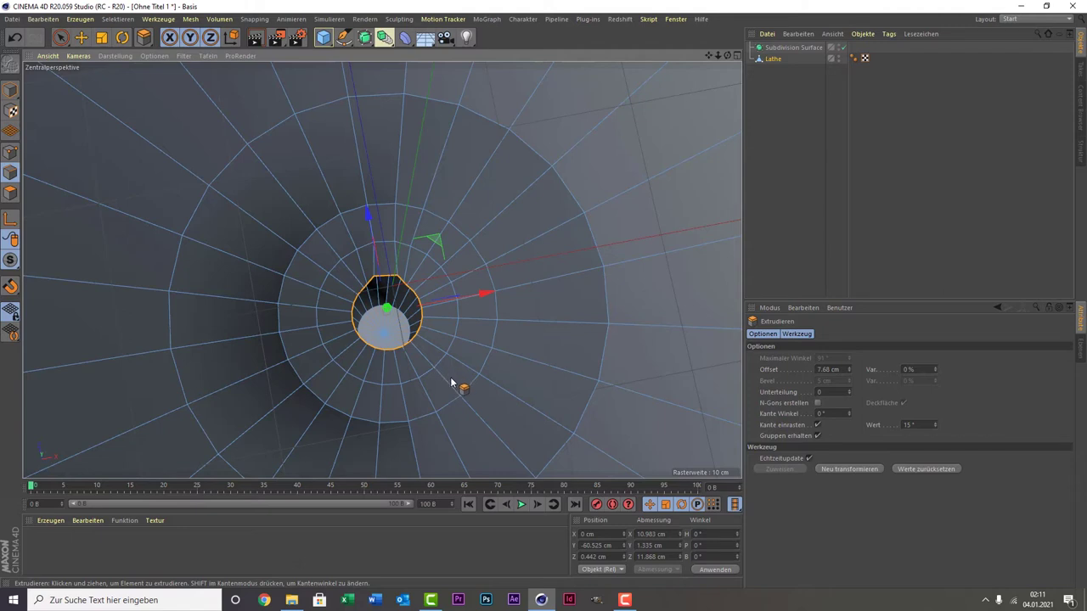
# - Seal the remaining bowl-bottom hole with Polygonloch schließen, then deselect the Lathe object
pyautogui.rightClick(260, 106)
pyautogui.rightClick(307, 283)
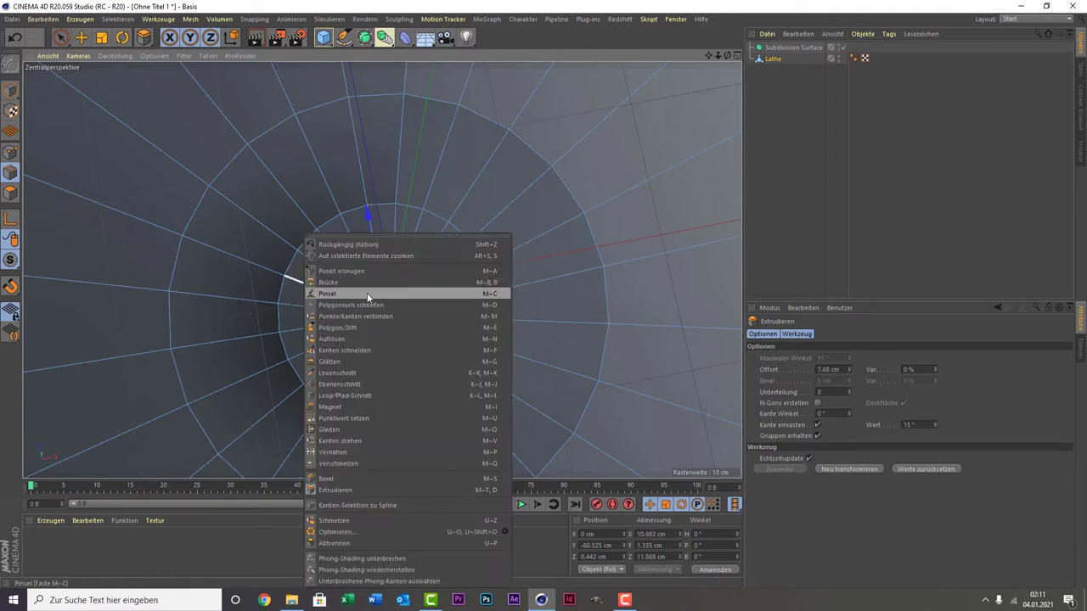
pyautogui.click(377, 305)
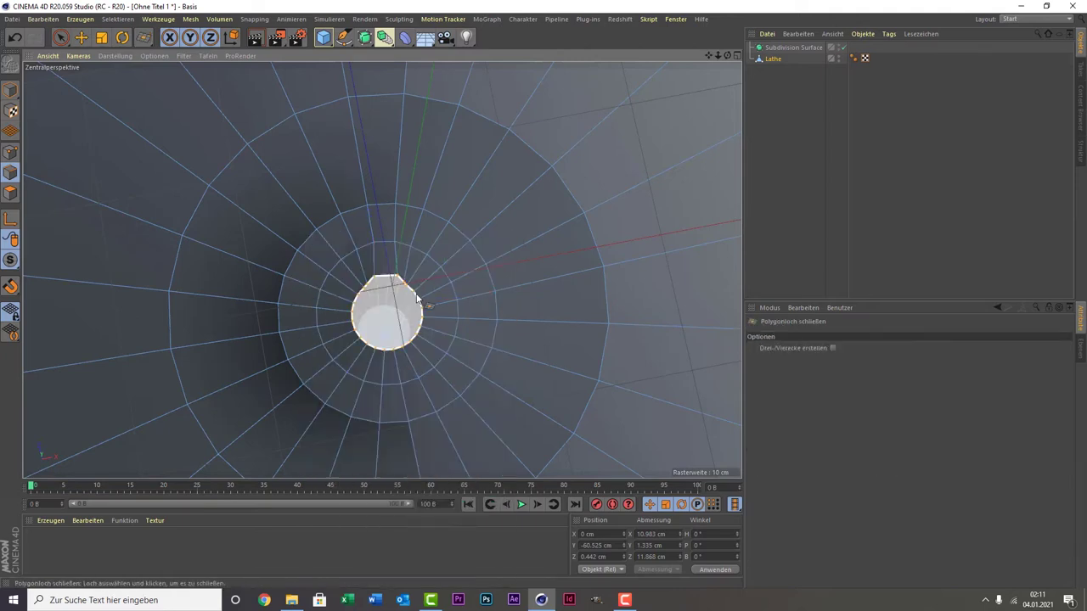
pyautogui.click(416, 299)
pyautogui.click(864, 273)
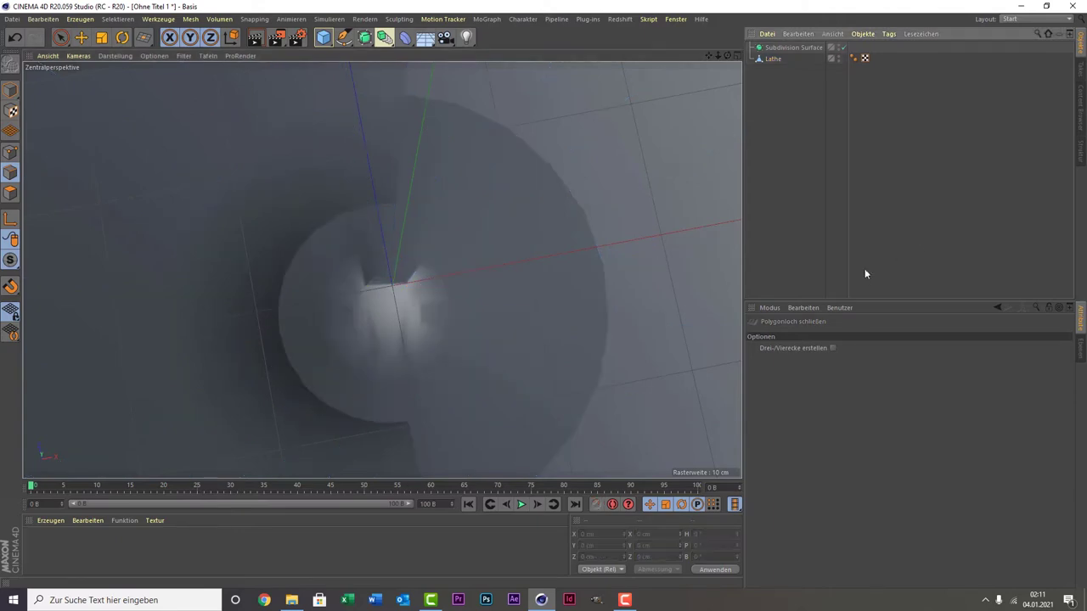
# - Select Lathe, widen the Object Manager name column, and orbit to show the whole glass upright
pyautogui.click(774, 58)
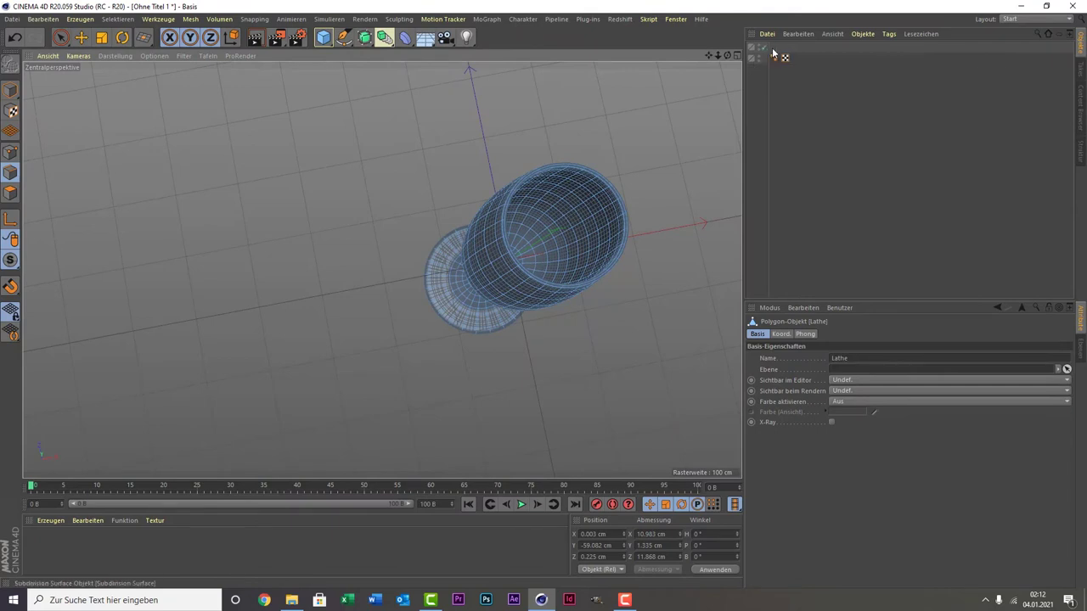
pyautogui.moveTo(769, 51); pyautogui.dragTo(859, 53)
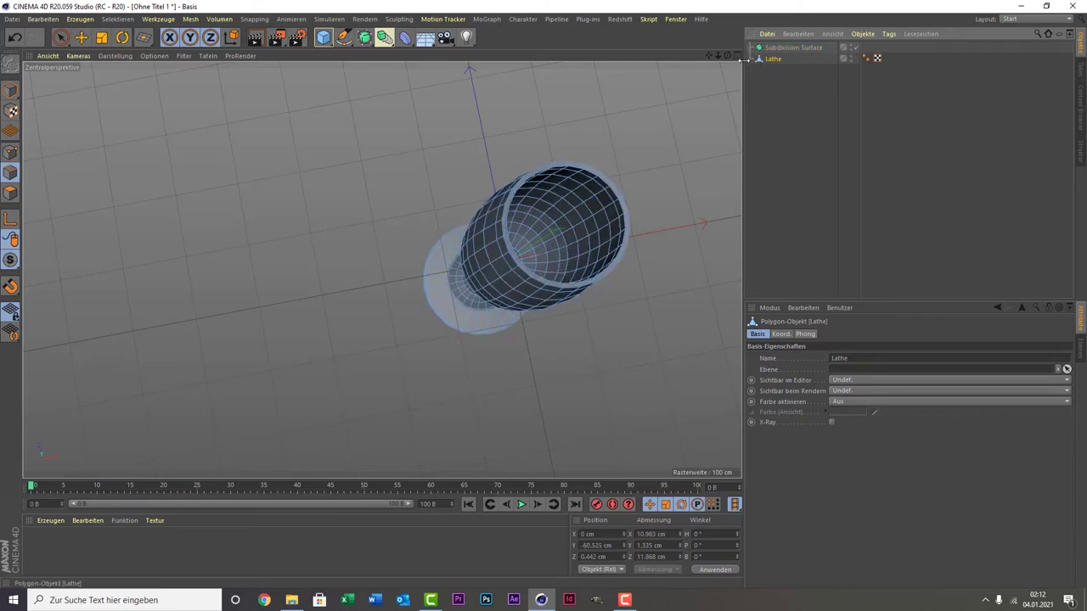
pyautogui.keyDown('alt'); pyautogui.moveTo(424, 263); pyautogui.dragTo(382, 270, button='middle'); pyautogui.keyUp('alt')
pyautogui.keyDown('alt'); pyautogui.moveTo(382, 270); pyautogui.dragTo(407, 255); pyautogui.keyUp('alt')
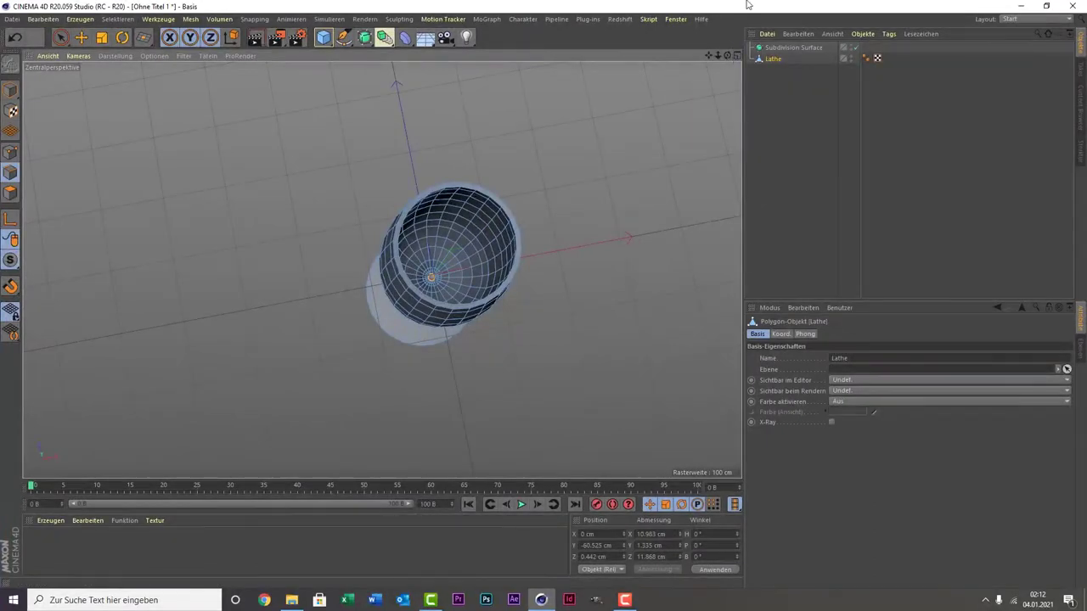
pyautogui.moveTo(730, 54); pyautogui.dragTo(180, 59)
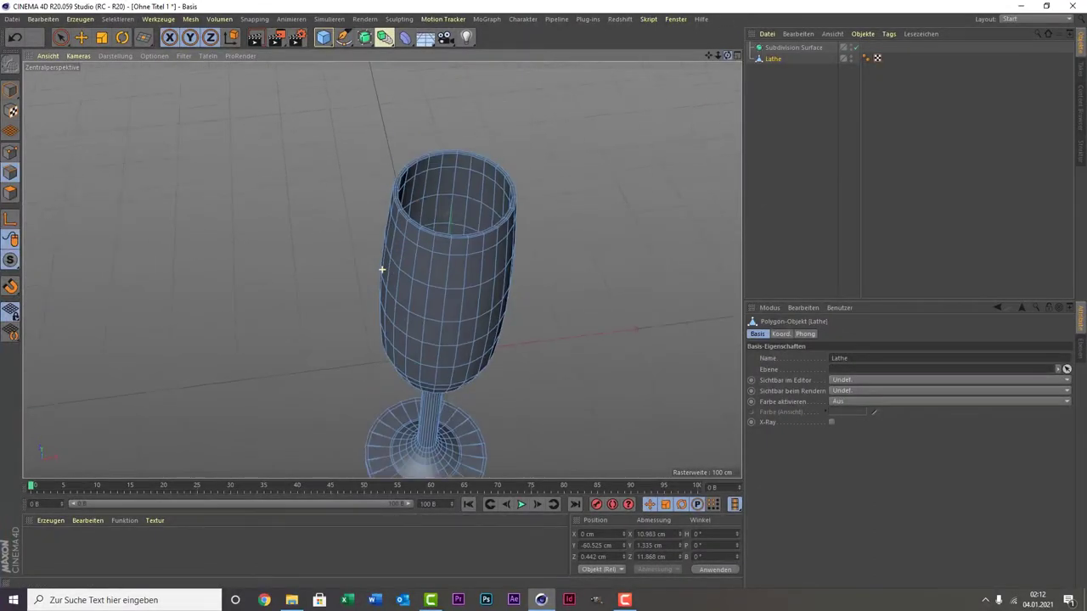
# - Activate Selektieren > Loop-Selektion and switch the Lathe mesh to Polygons mode
pyautogui.click(118, 19)
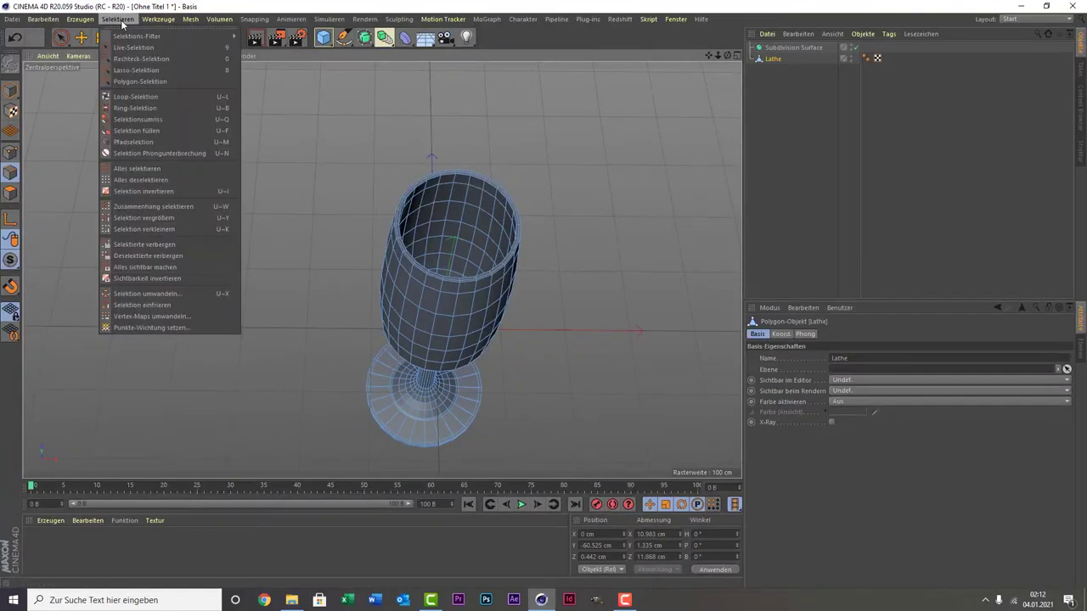
pyautogui.click(131, 97)
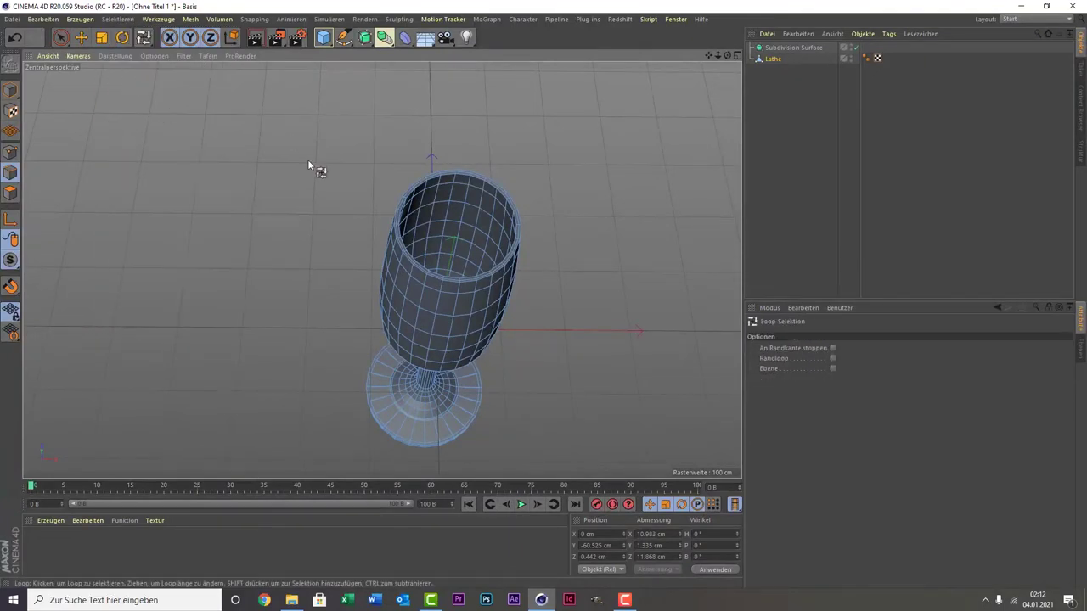
pyautogui.click(7, 194)
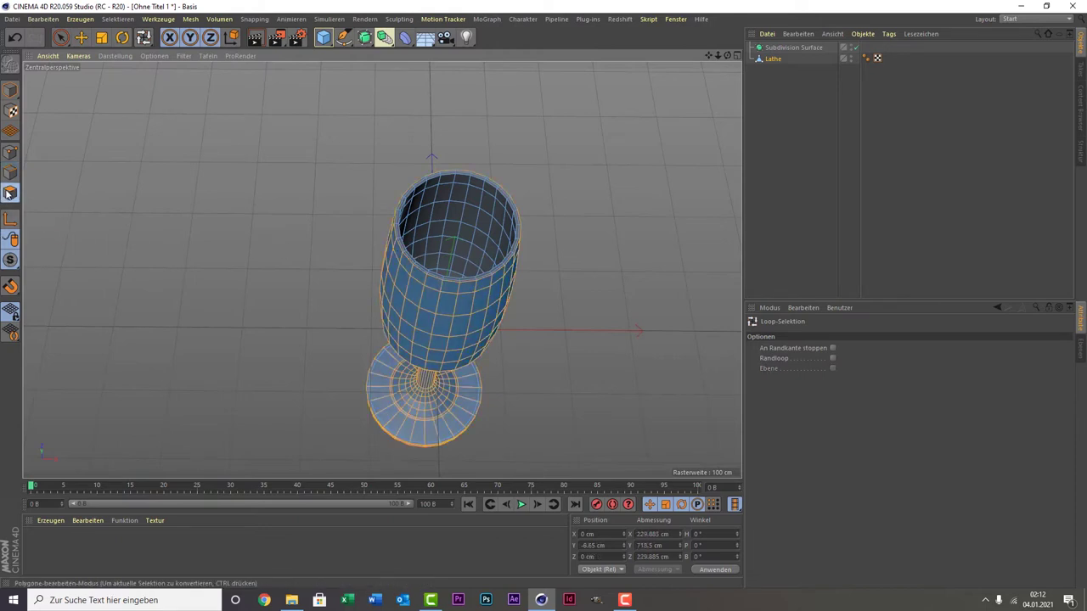
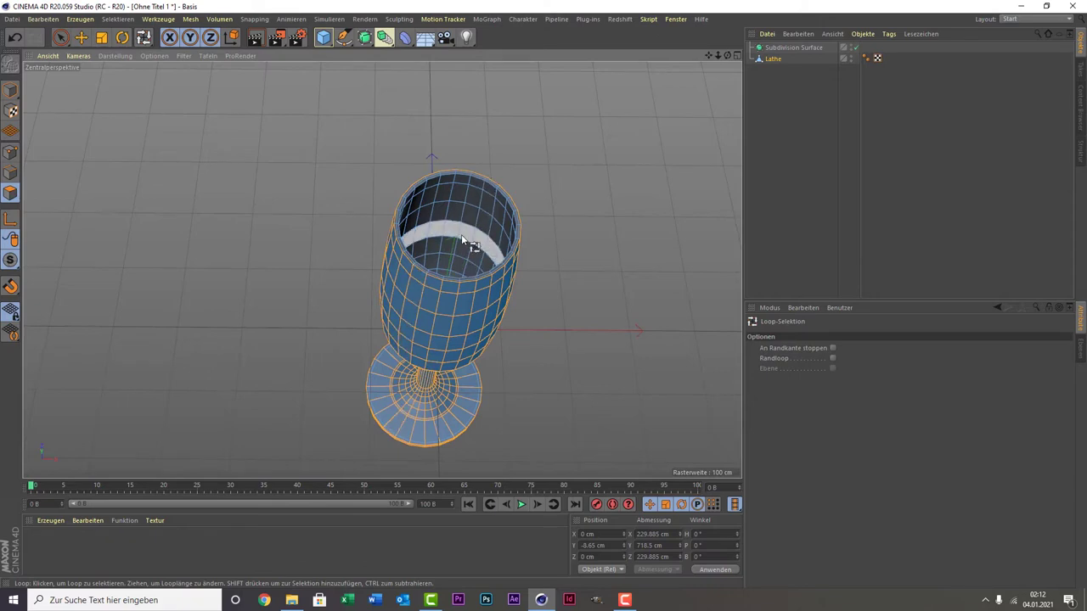
# - Select the bowl's inner edge loop, then use U~F fill selection to select all inner polygons below it
pyautogui.click(462, 234)
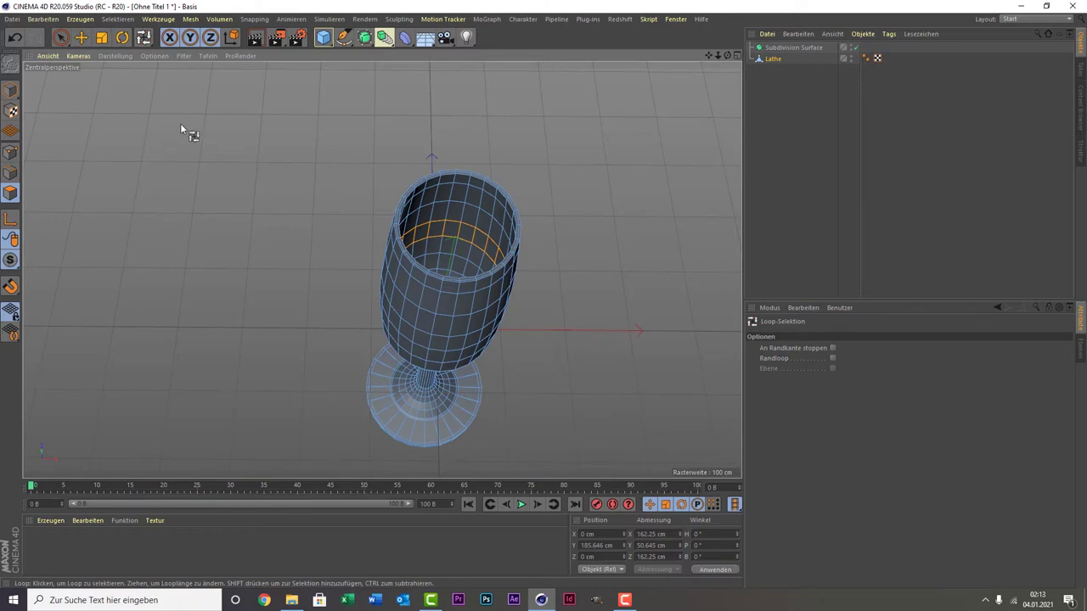
pyautogui.press('u')
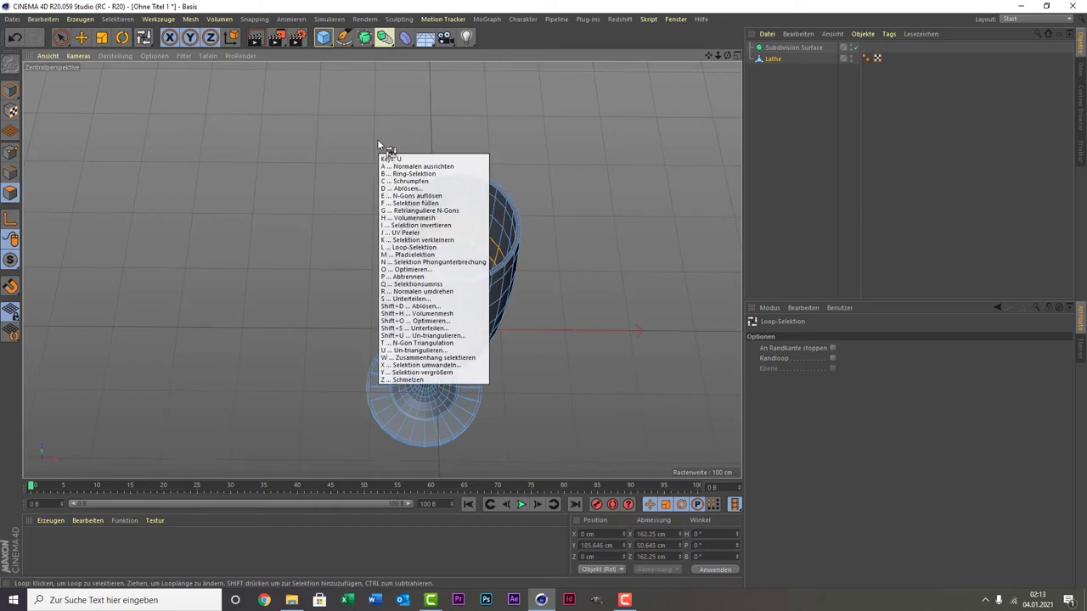
pyautogui.press('Escape')
pyautogui.press('u')
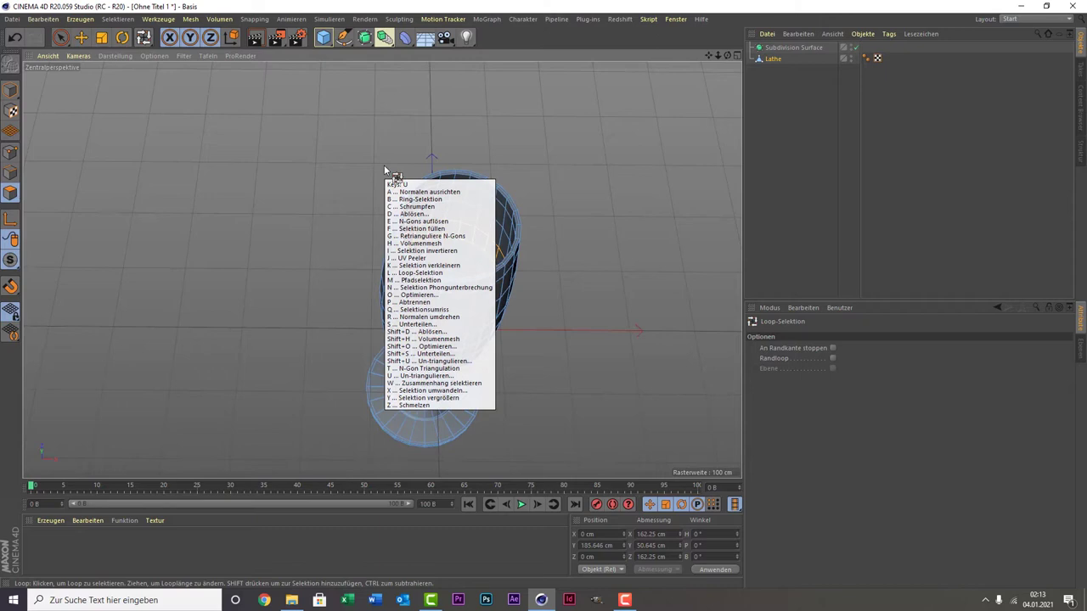
pyautogui.press('f')
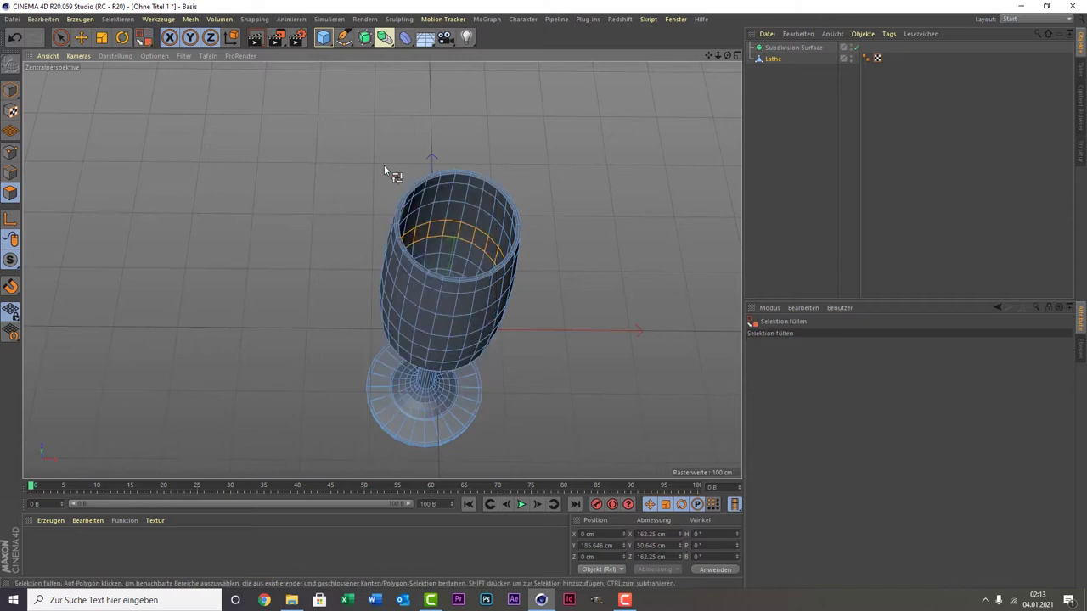
pyautogui.click(118, 20)
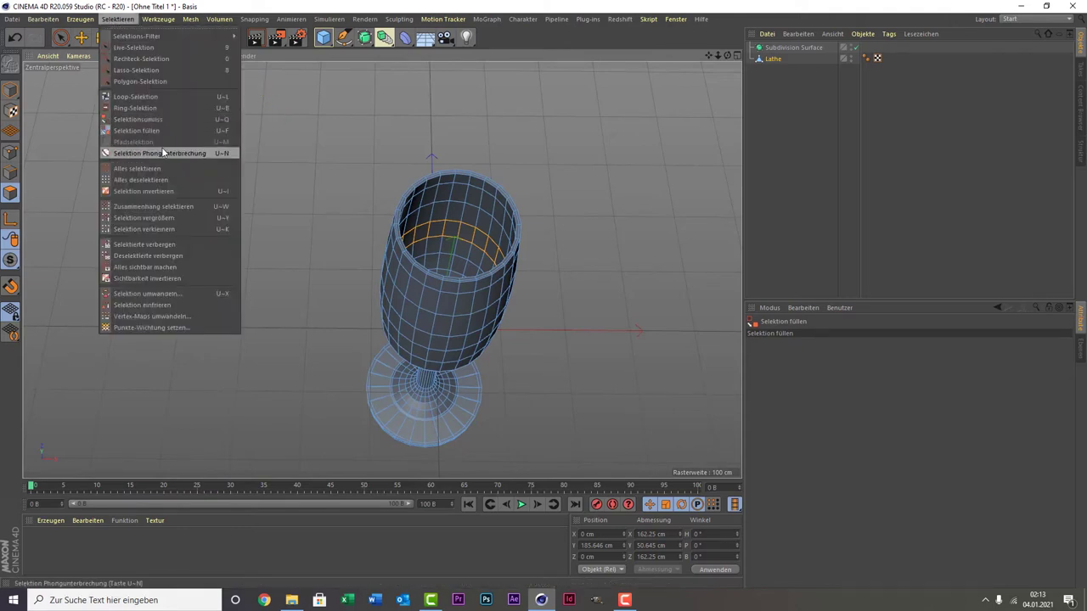
pyautogui.click(500, 157)
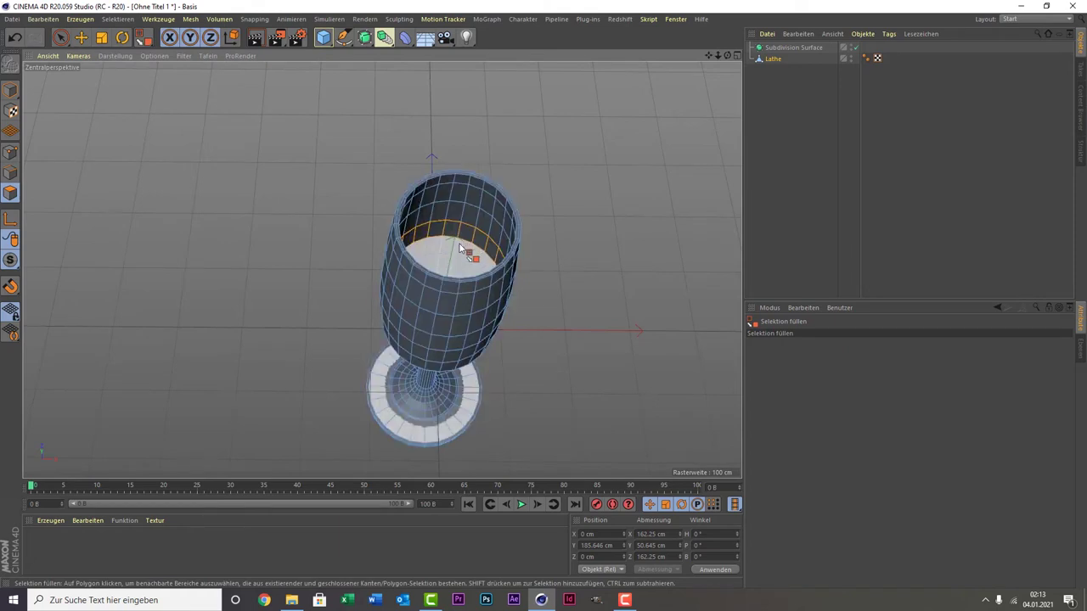
pyautogui.click(459, 247)
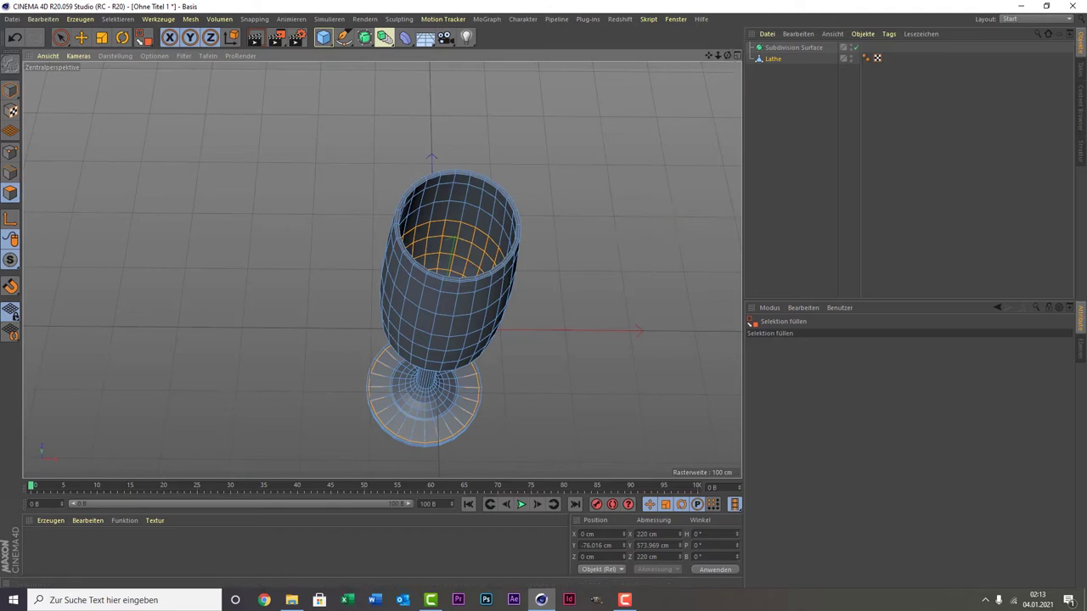
# - Split off the selected inner bowl with Abtrennen and rename the original Lathe to Glas
pyautogui.rightClick(449, 219)
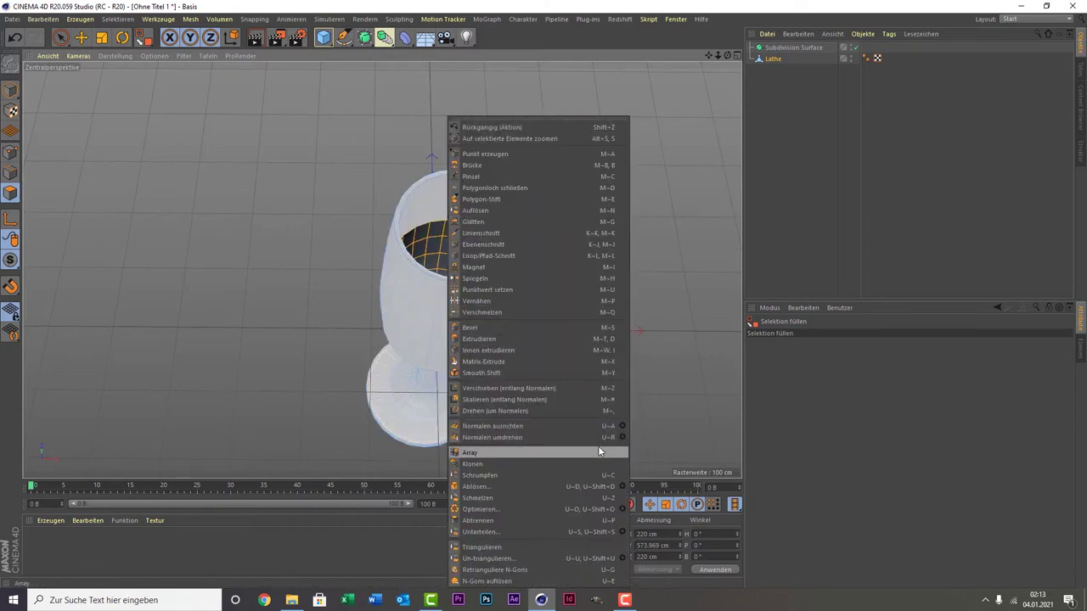
pyautogui.click(522, 522)
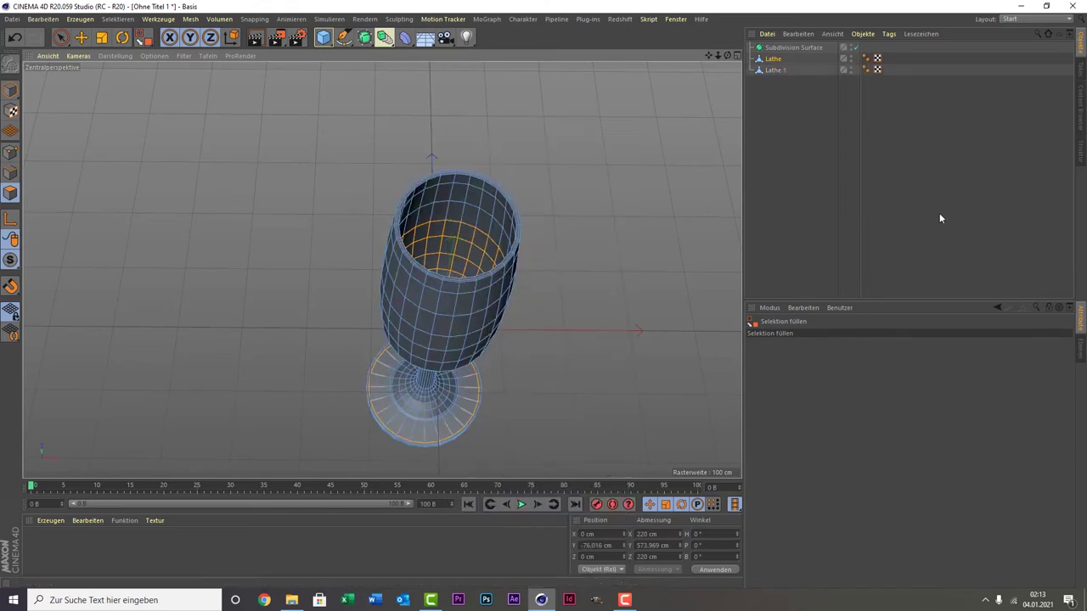
pyautogui.click(770, 60)
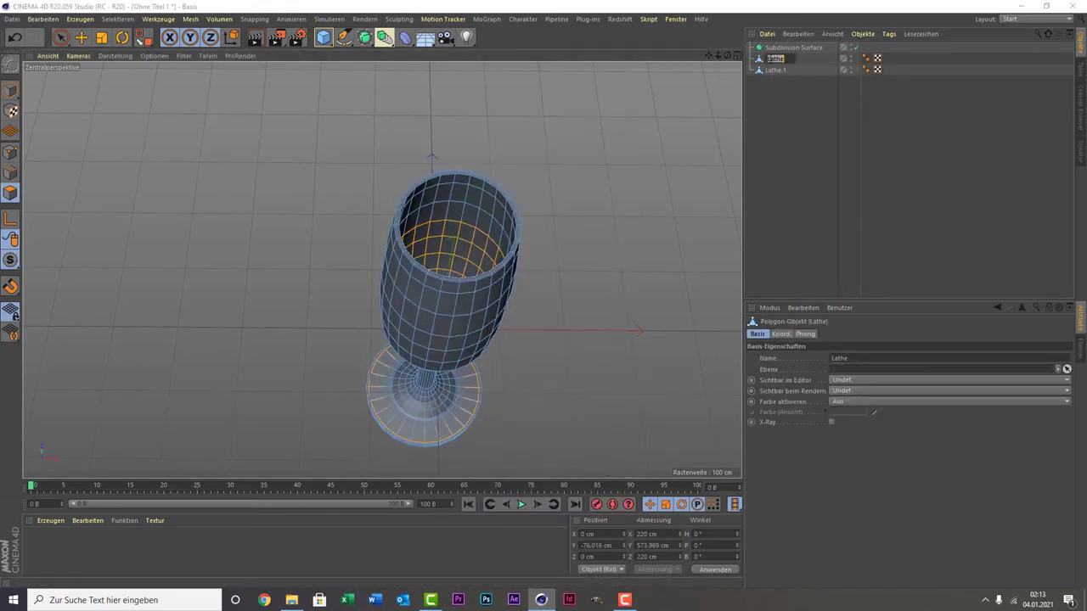
pyautogui.write('Glas')
# - Rename the split-off Lathe.1 to Flüssigkeit and hide Glas in the viewport
pyautogui.doubleClick(776, 69)
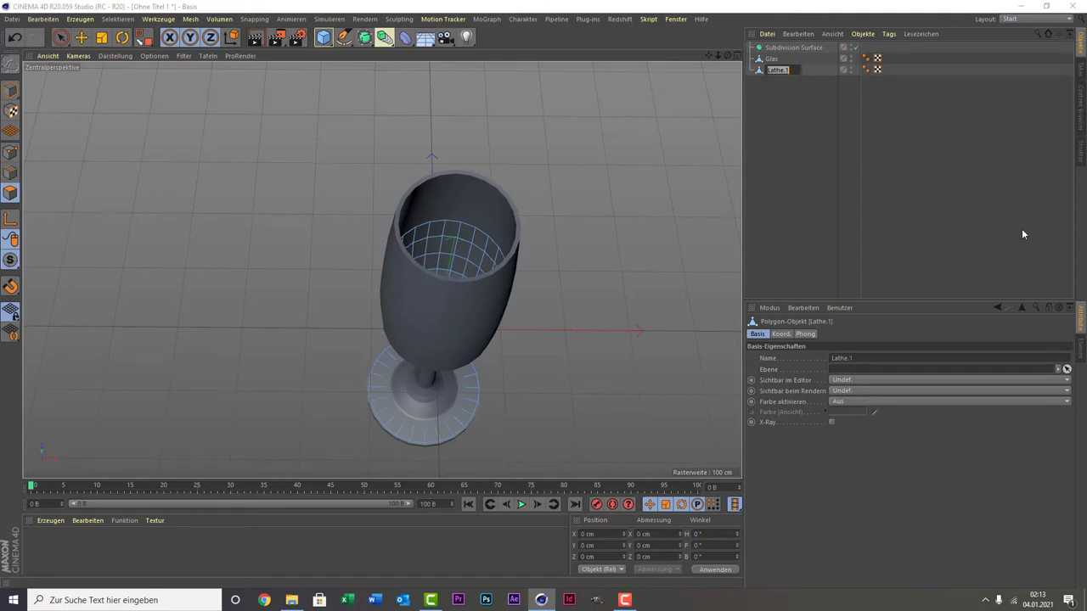
pyautogui.write('Flüssi')
pyautogui.write('gkeit')
pyautogui.press('Return')
pyautogui.click(849, 56)
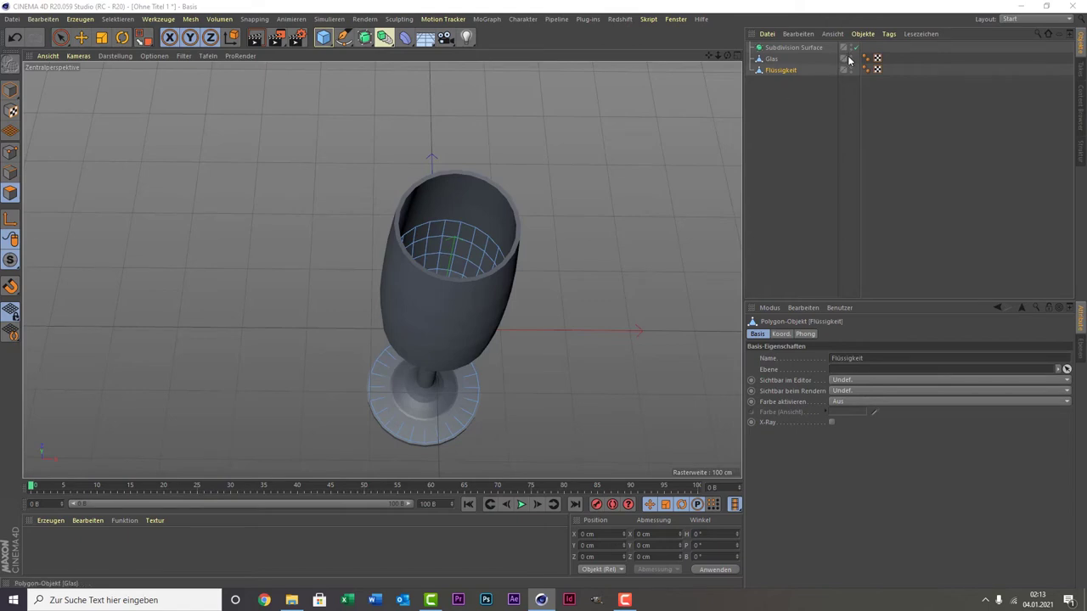
# - Hide Glas, maximise the Rechts side view, and switch to Rechteck-Selektion
pyautogui.click(849, 57)
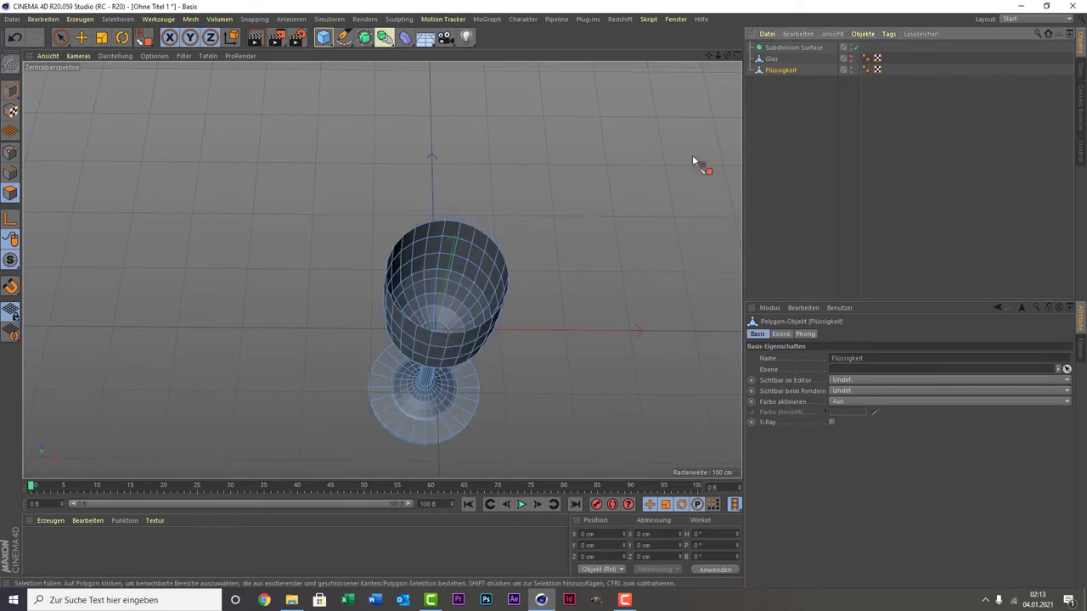
pyautogui.moveTo(726, 54); pyautogui.dragTo(383, 273)
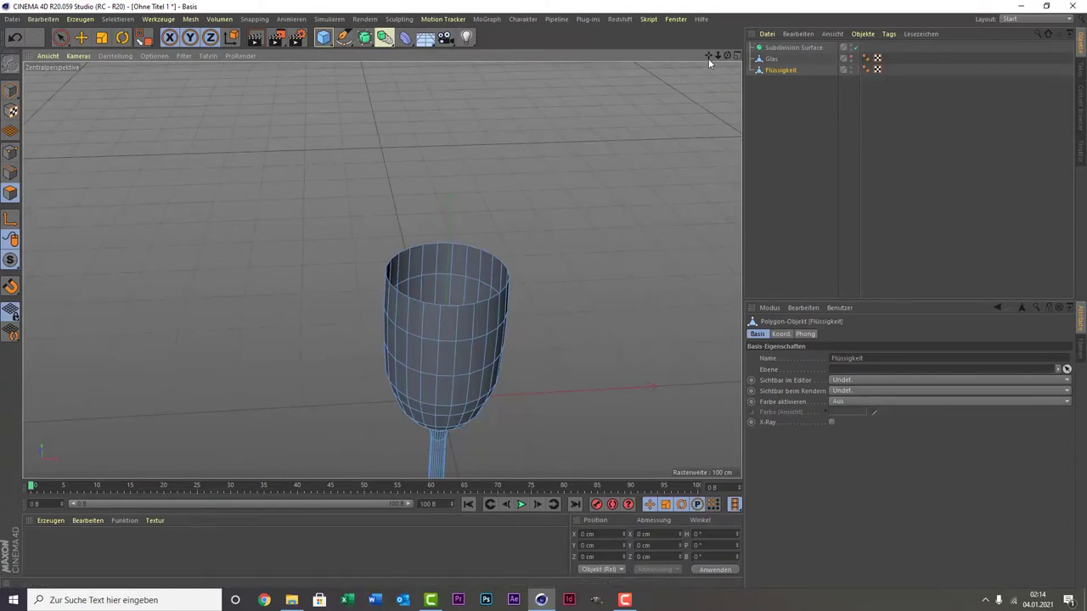
pyautogui.moveTo(726, 55); pyautogui.dragTo(381, 267)
pyautogui.middleClick(557, 297)
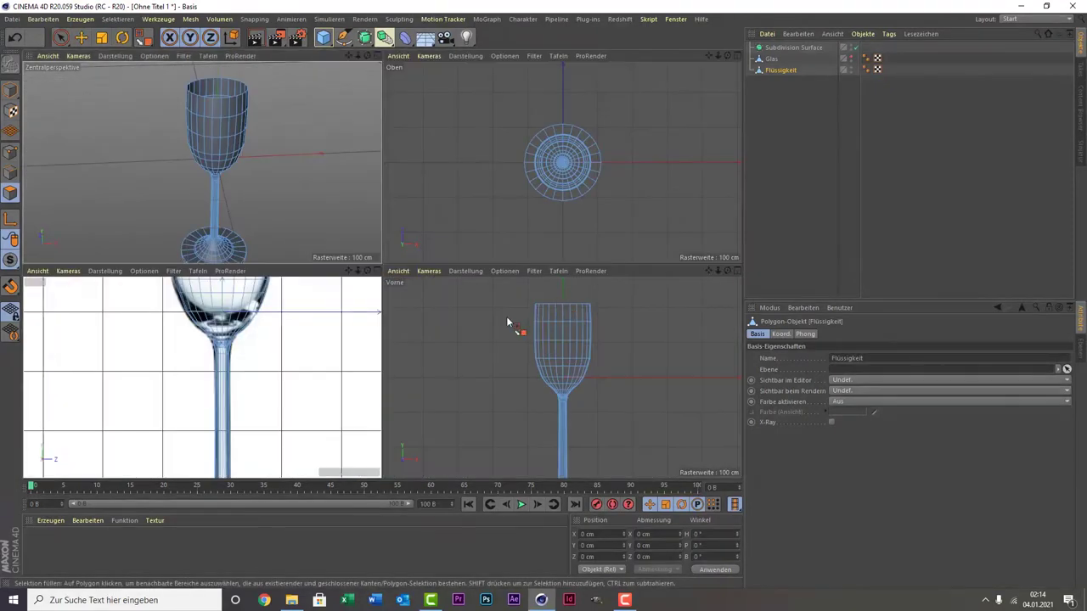
pyautogui.middleClick(279, 388)
pyautogui.scroll(-3, 322, 280)
pyautogui.scroll(2, 316, 253)
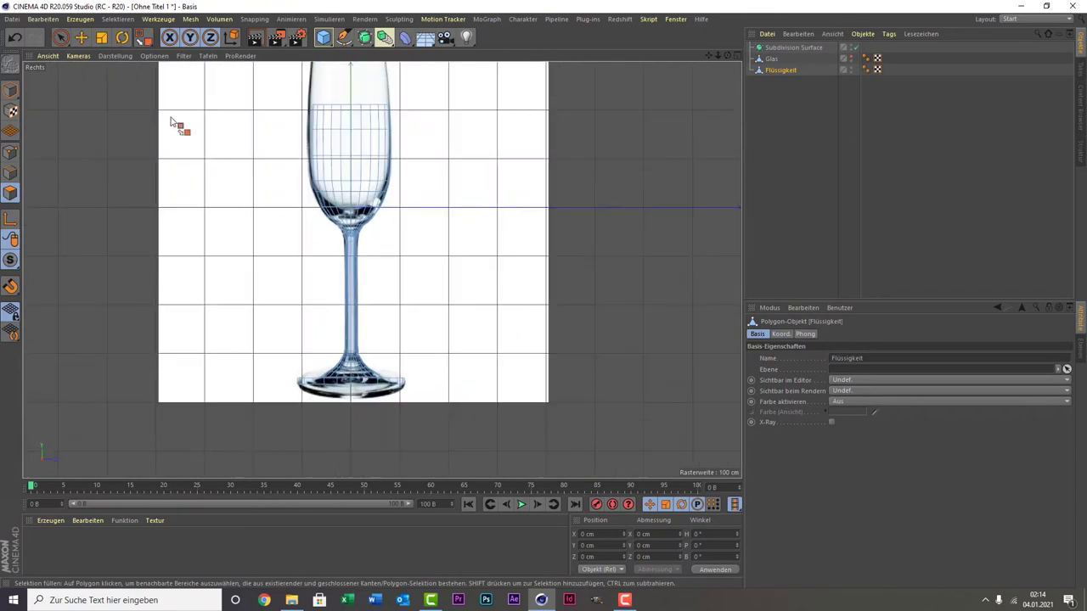
pyautogui.click(61, 38)
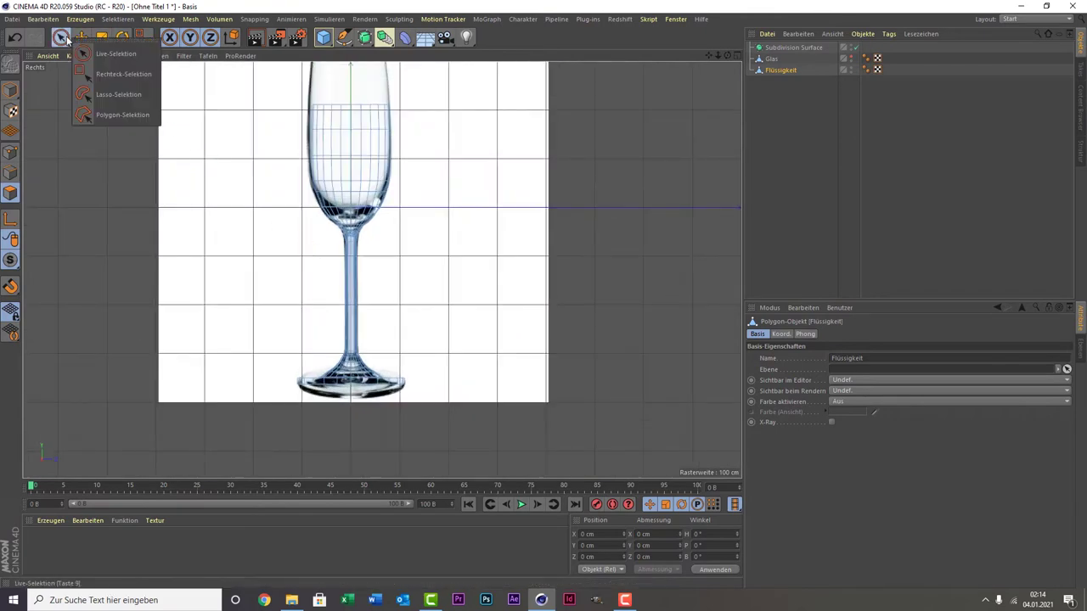
pyautogui.click(96, 75)
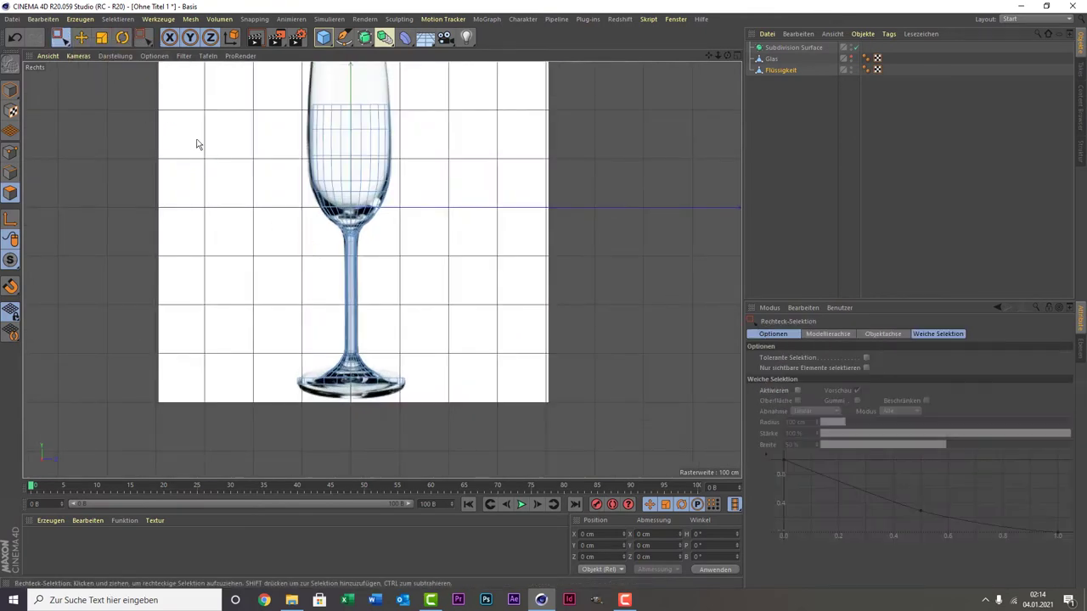
pyautogui.scroll(2, 305, 274)
pyautogui.scroll(2, 306, 246)
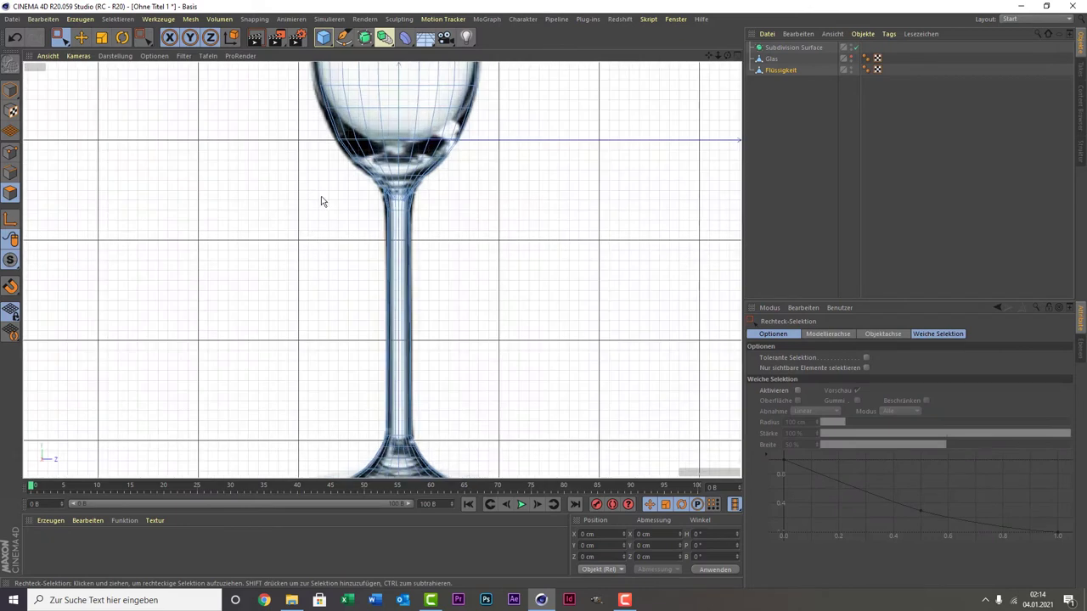
pyautogui.press('F3')
# - Rectangle-select the stem and base polygons in the side view, then deselect the stem
pyautogui.moveTo(256, 195); pyautogui.dragTo(671, 462)
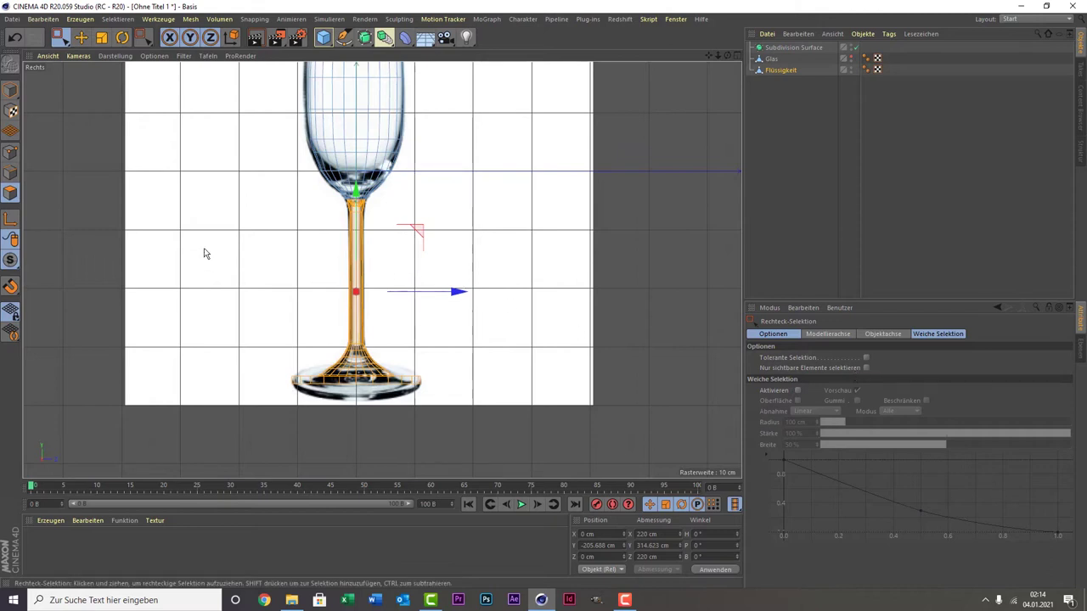
pyautogui.moveTo(224, 196)
pyautogui.mouseDown()
pyautogui.moveTo(315, 221)
pyautogui.moveTo(583, 439)
pyautogui.mouseUp()
pyautogui.click(577, 448)
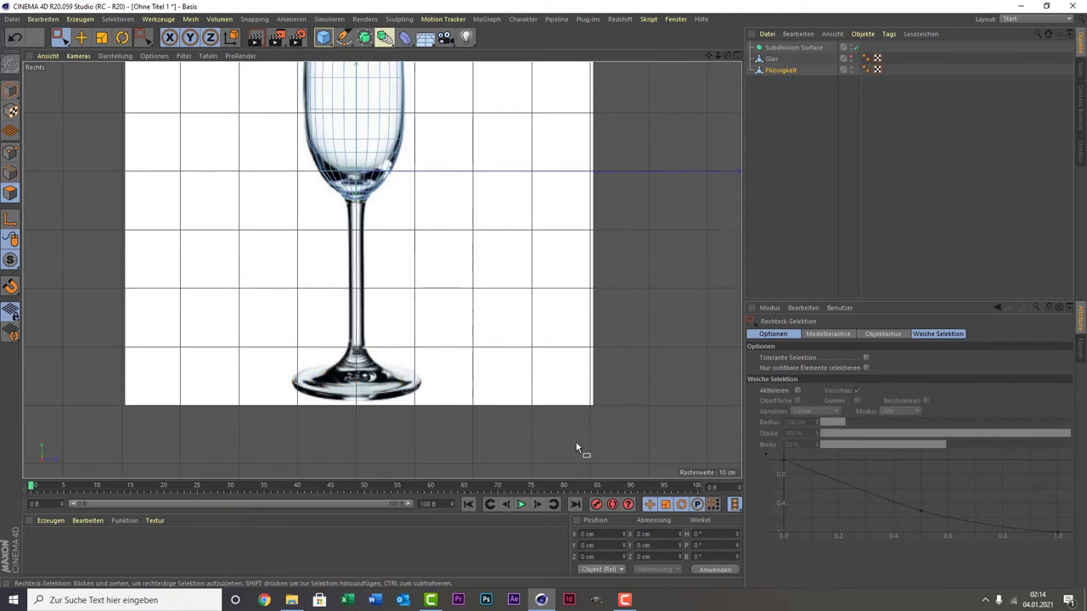
pyautogui.scroll(2, 356, 288)
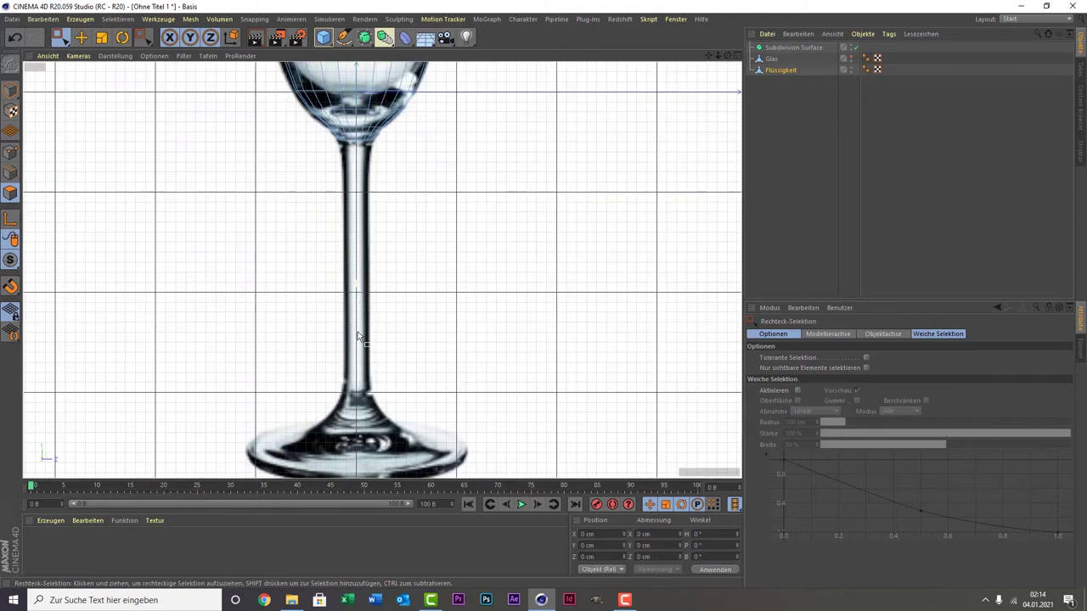
pyautogui.scroll(3, 325, 339)
pyautogui.scroll(2, 327, 286)
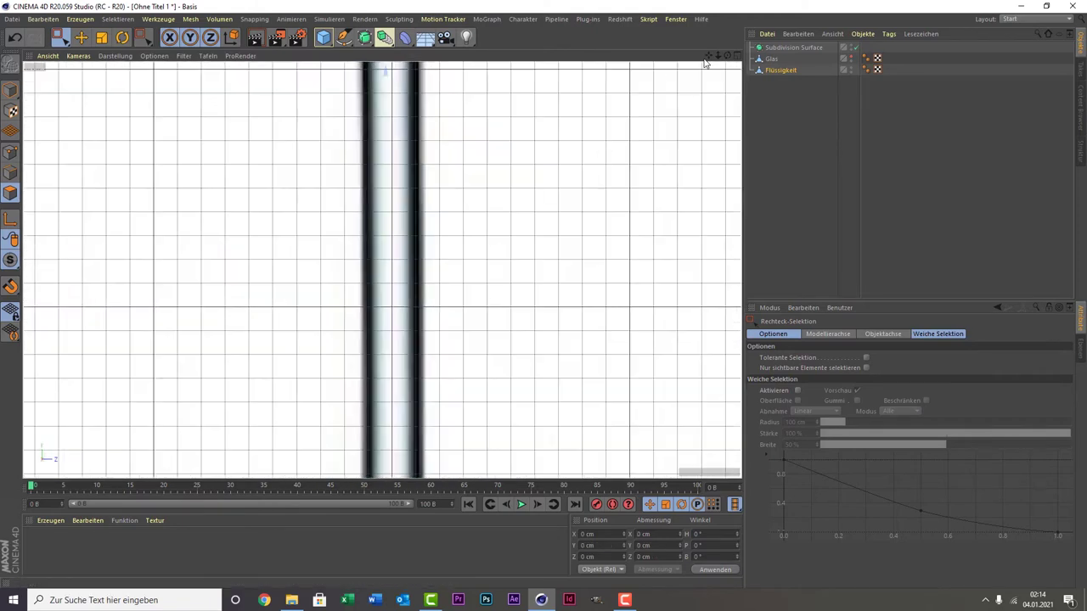
# - Zoom to the bowl bottom and rectangle-select the Flüssigkeit polygon ring where bowl meets stem
pyautogui.keyDown('alt'); pyautogui.moveTo(385, 70); pyautogui.dragTo(450, 146, button='middle'); pyautogui.keyUp('alt')
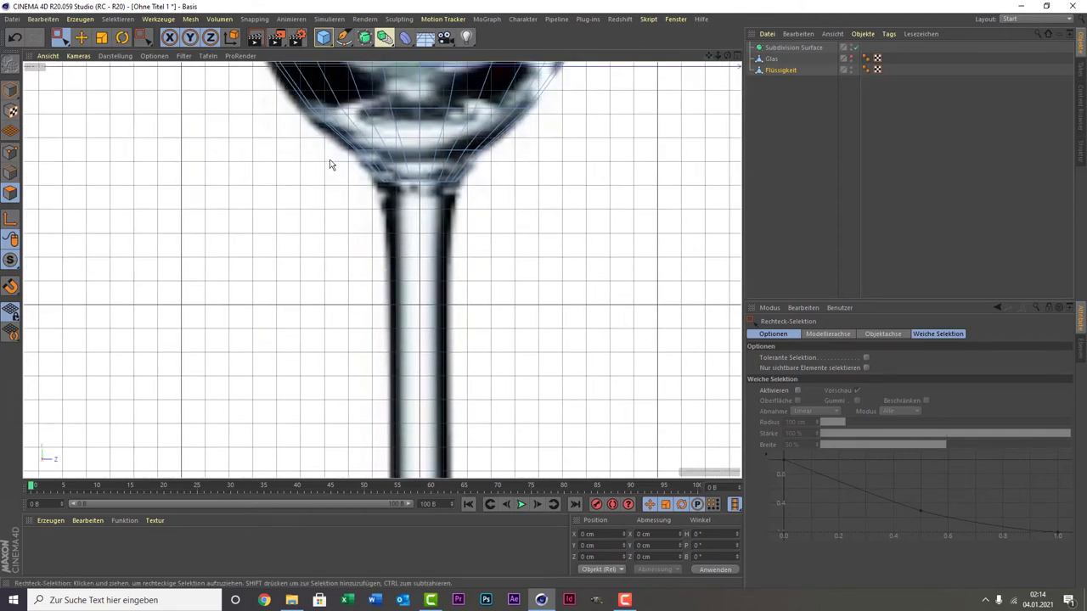
pyautogui.moveTo(327, 160)
pyautogui.mouseDown()
pyautogui.moveTo(598, 216)
pyautogui.moveTo(297, 150)
pyautogui.mouseUp()
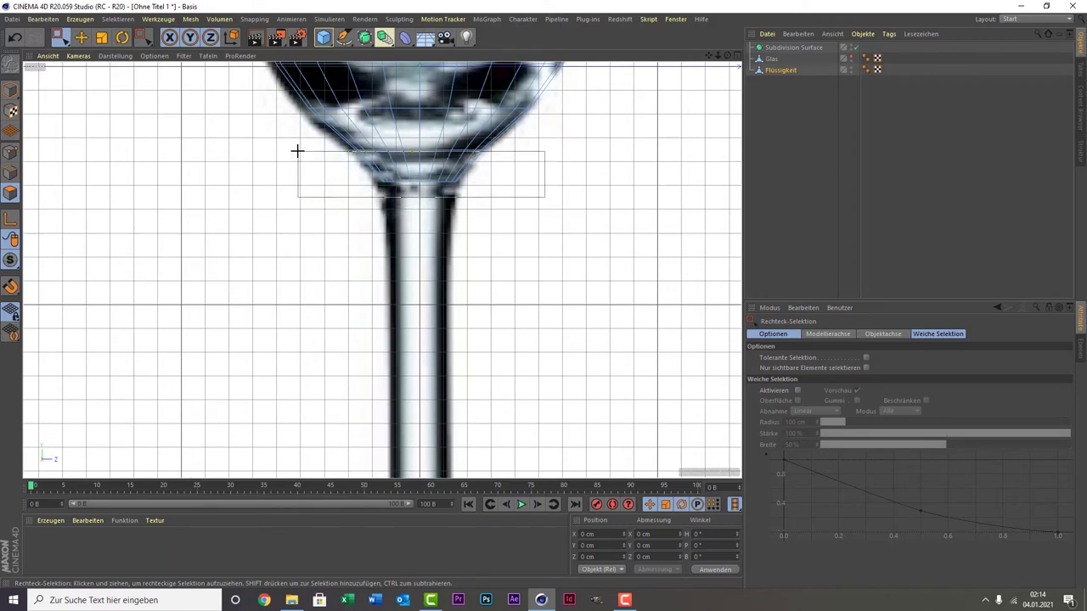
pyautogui.moveTo(489, 185); pyautogui.dragTo(307, 150)
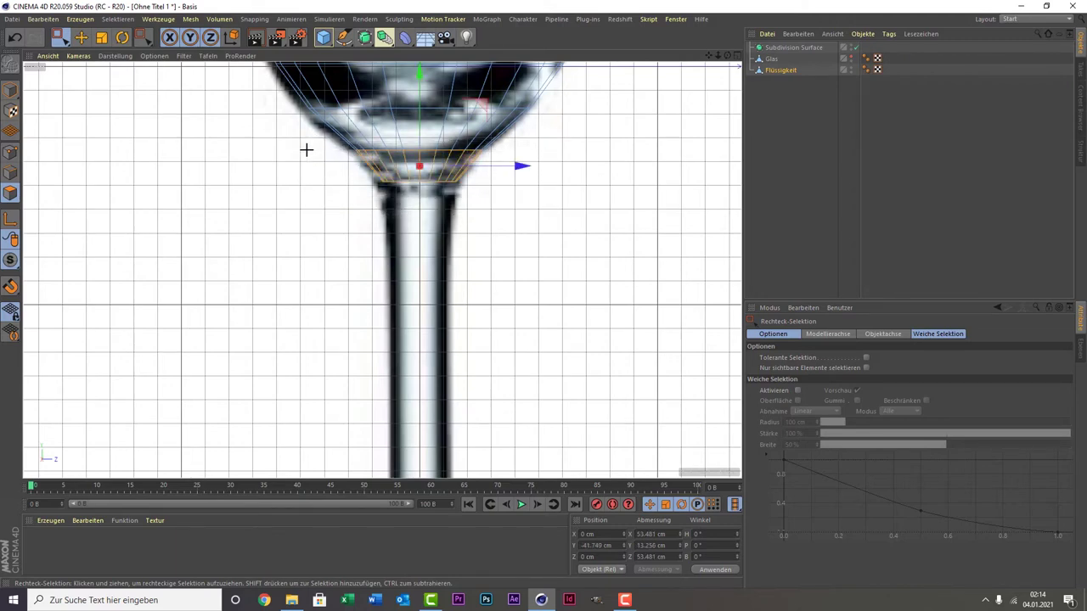
pyautogui.press('Delete')
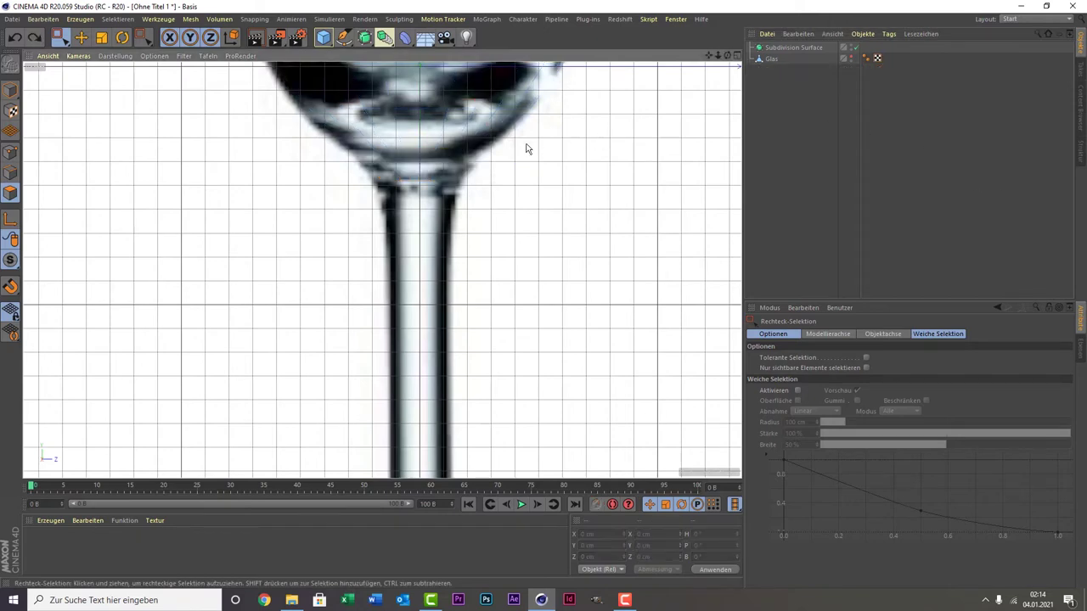
pyautogui.hotkey('ctrl', 'z')
pyautogui.moveTo(565, 252); pyautogui.dragTo(272, 148)
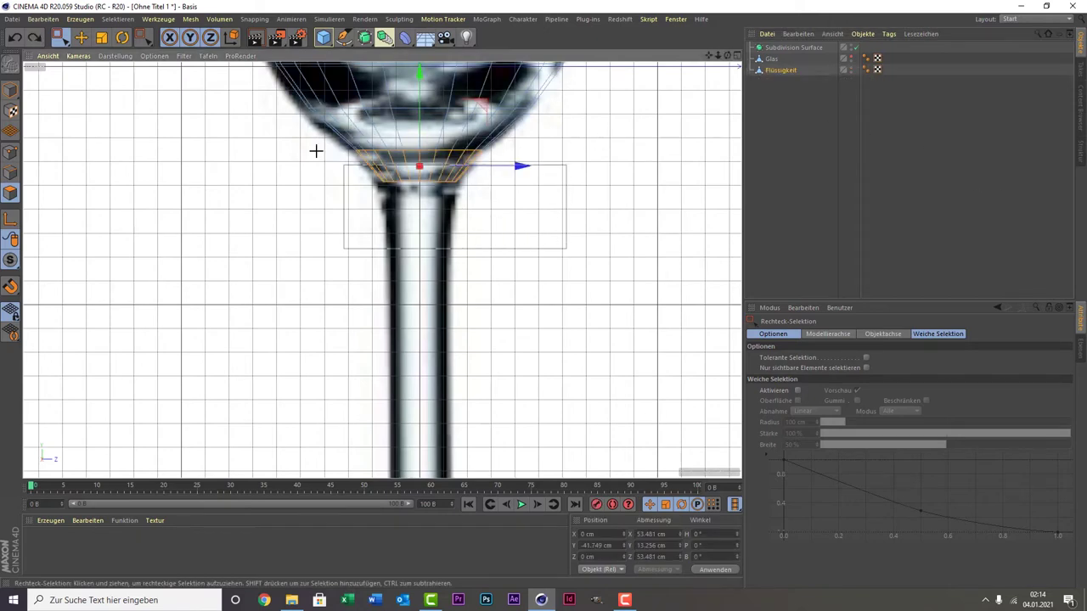
pyautogui.click(575, 160)
# - Return to a single perspective view, tilted and zoomed in on the glass
pyautogui.middleClick(399, 169)
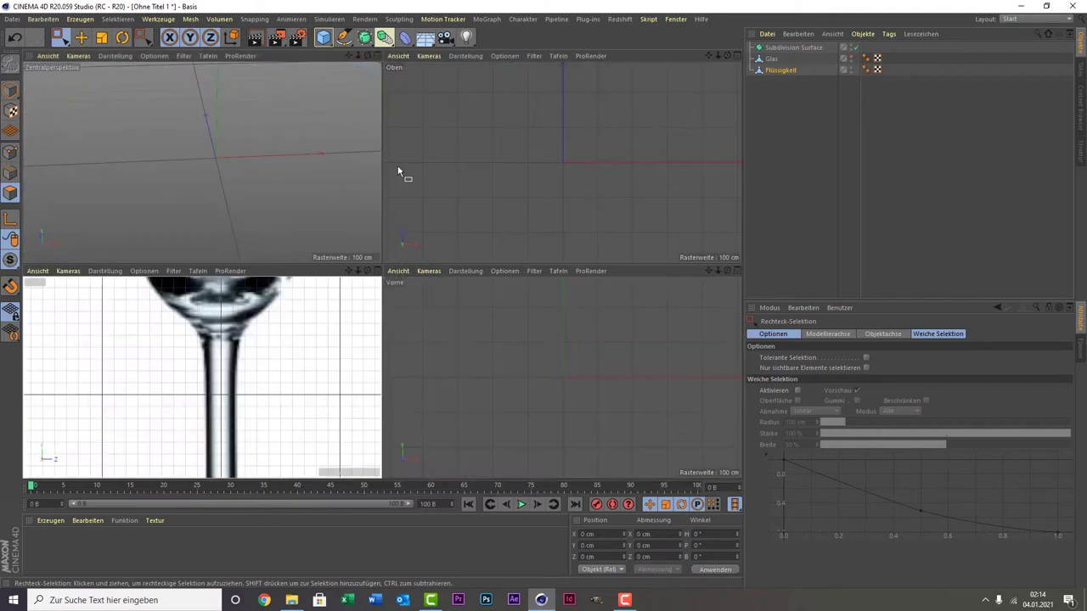
pyautogui.middleClick(281, 167)
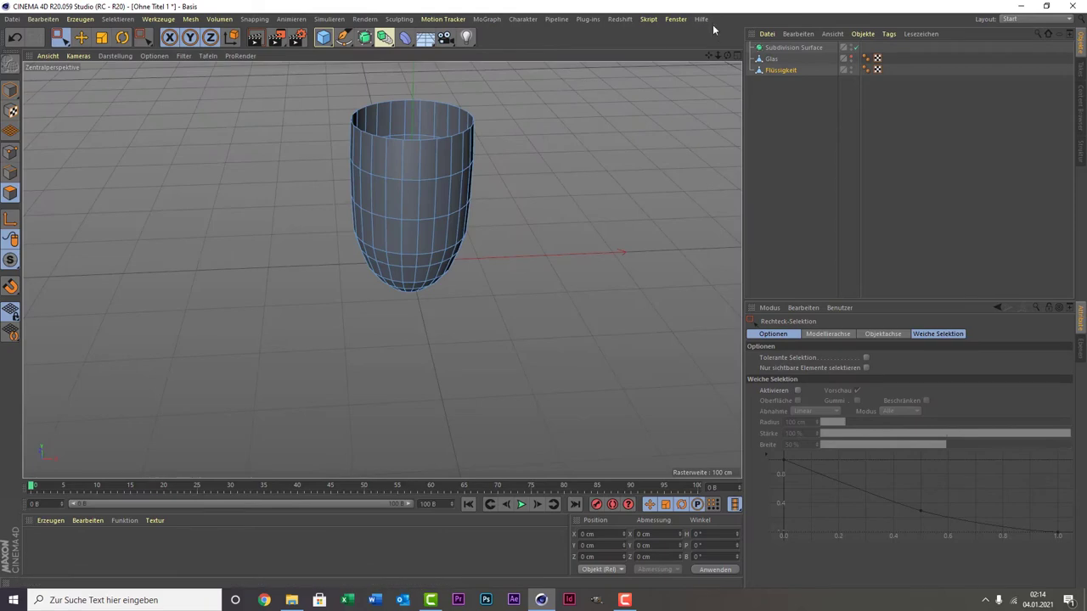
pyautogui.moveTo(729, 55); pyautogui.dragTo(378, 266)
pyautogui.scroll(3, 414, 336)
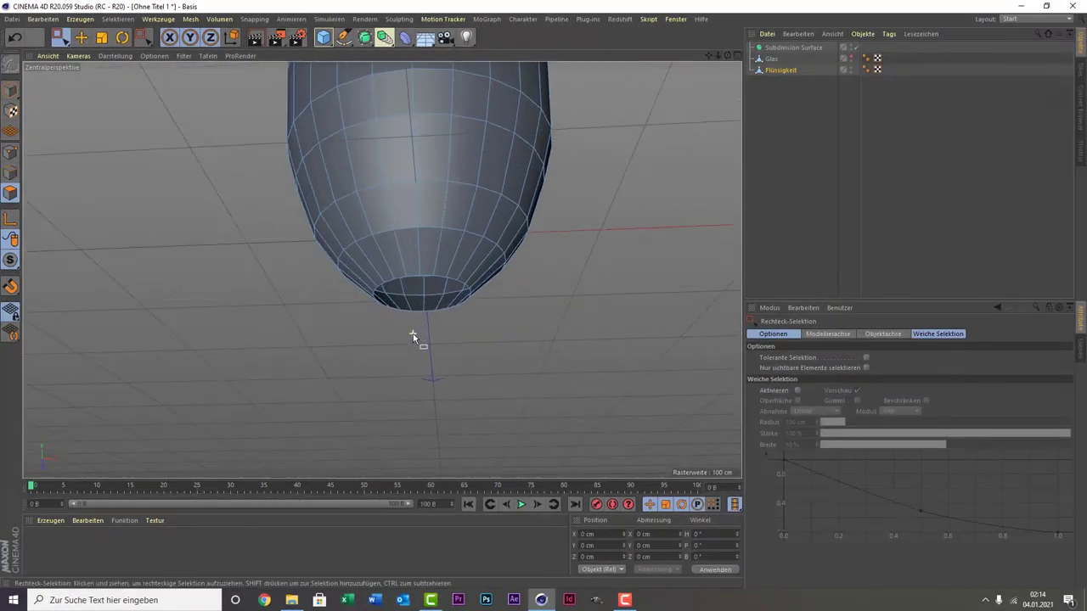
pyautogui.scroll(3, 413, 335)
# - Cap the Flüssigkeit mesh's open hole using Polygonloch schließen
pyautogui.rightClick(413, 335)
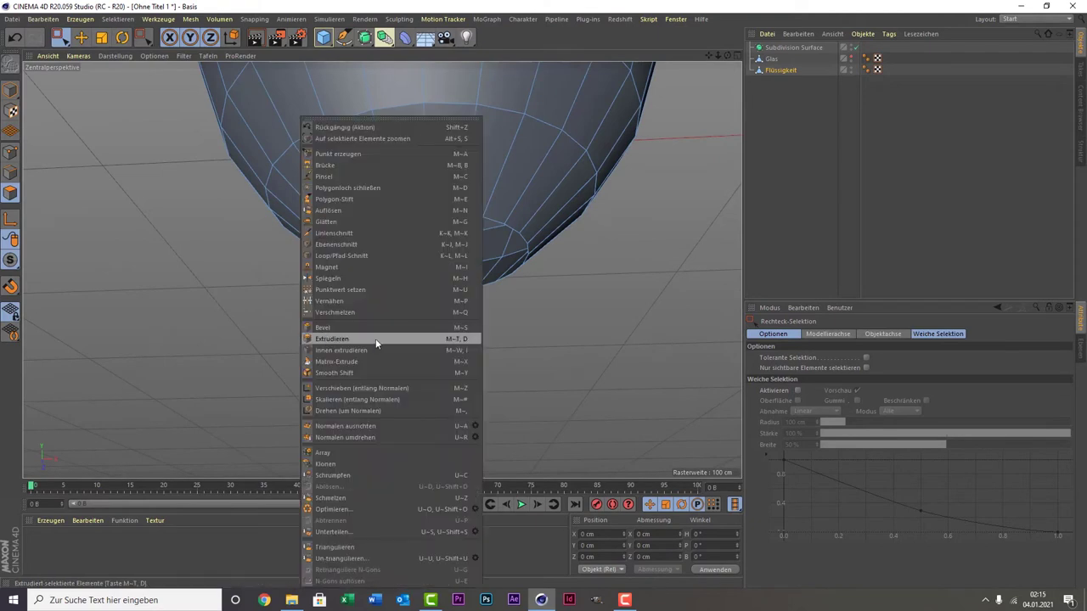
pyautogui.click(383, 189)
pyautogui.click(781, 72)
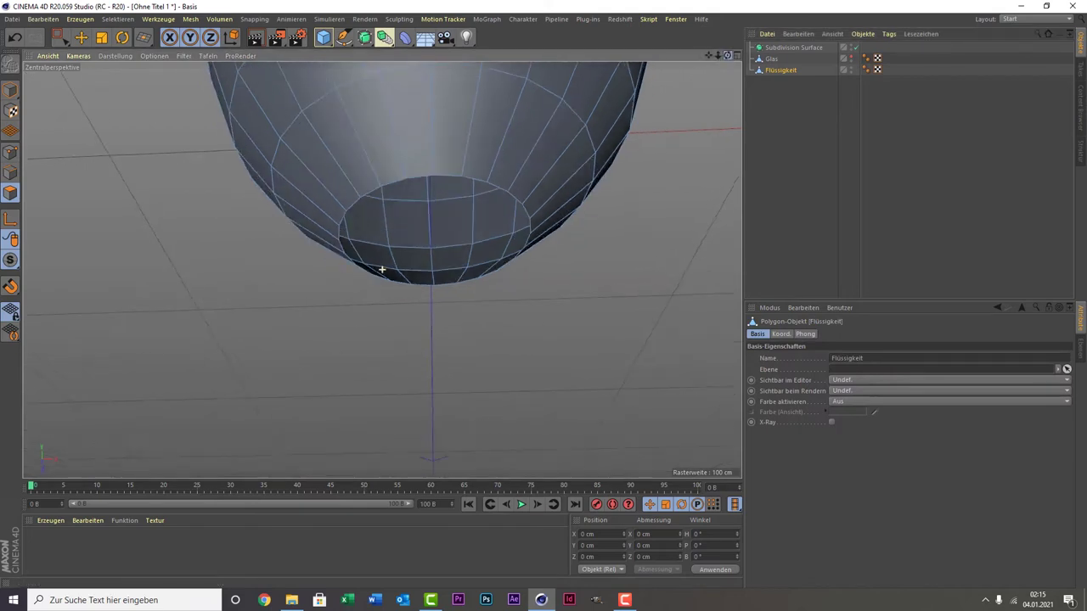
pyautogui.keyDown('alt'); pyautogui.moveTo(381, 269); pyautogui.dragTo(399, 220); pyautogui.keyUp('alt')
pyautogui.click(476, 97)
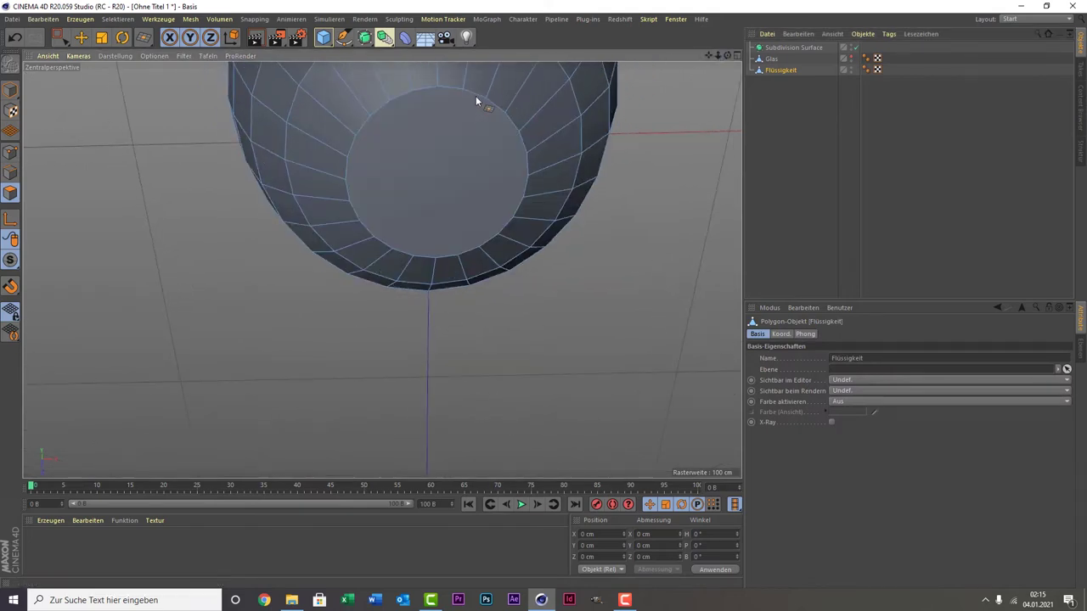
# - Orbit around to check the sealed liquid, frame it, and reselect Flüssigkeit
pyautogui.click(929, 199)
pyautogui.keyDown('alt'); pyautogui.moveTo(432, 194); pyautogui.dragTo(621, 165); pyautogui.keyUp('alt')
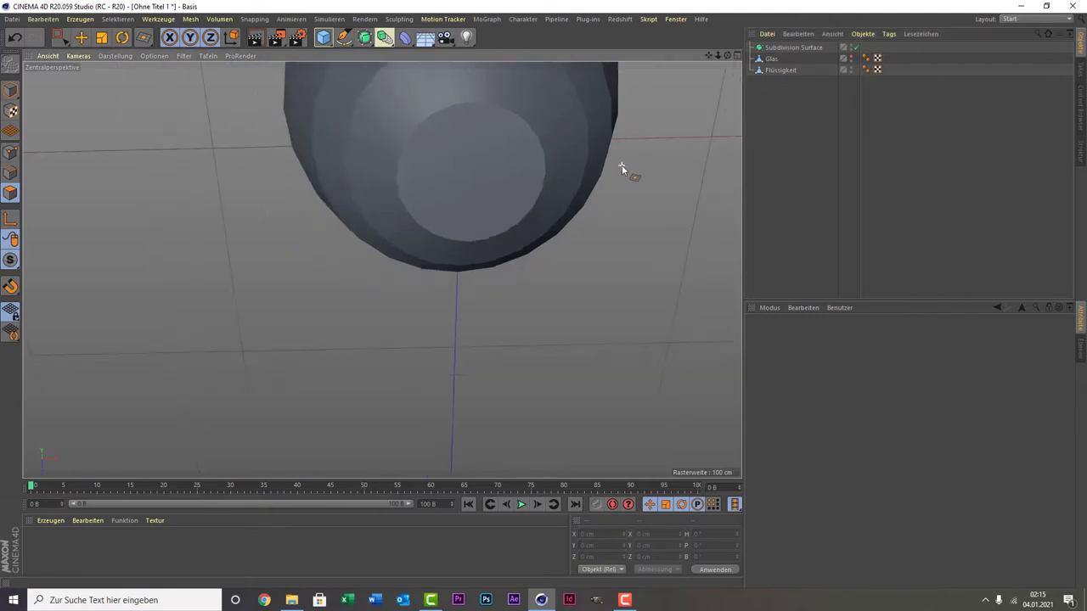
pyautogui.moveTo(726, 54); pyautogui.dragTo(712, 58)
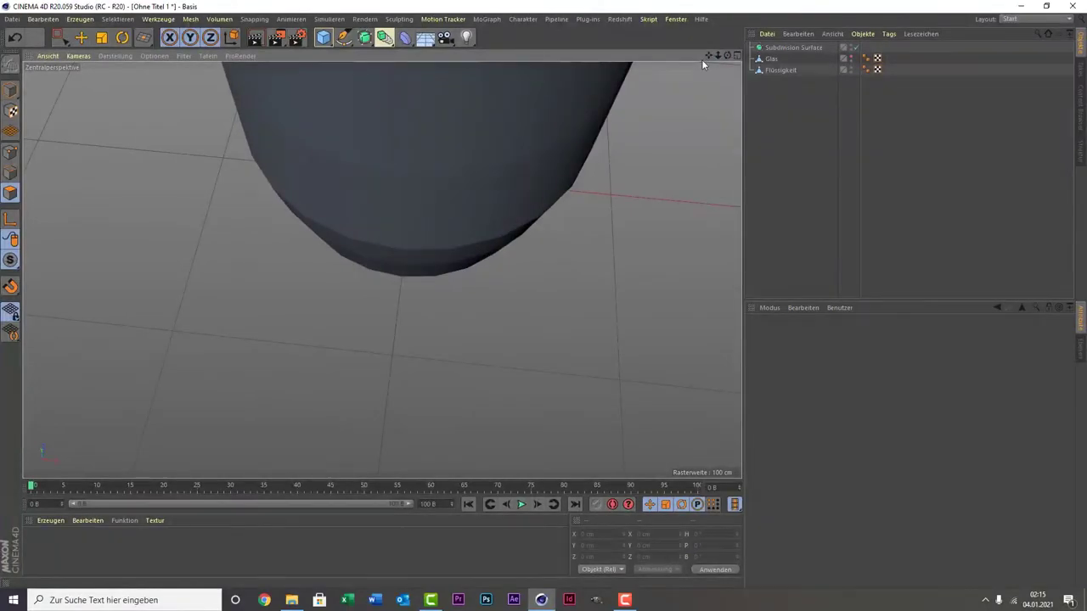
pyautogui.moveTo(711, 53); pyautogui.dragTo(381, 269)
pyautogui.press('h')
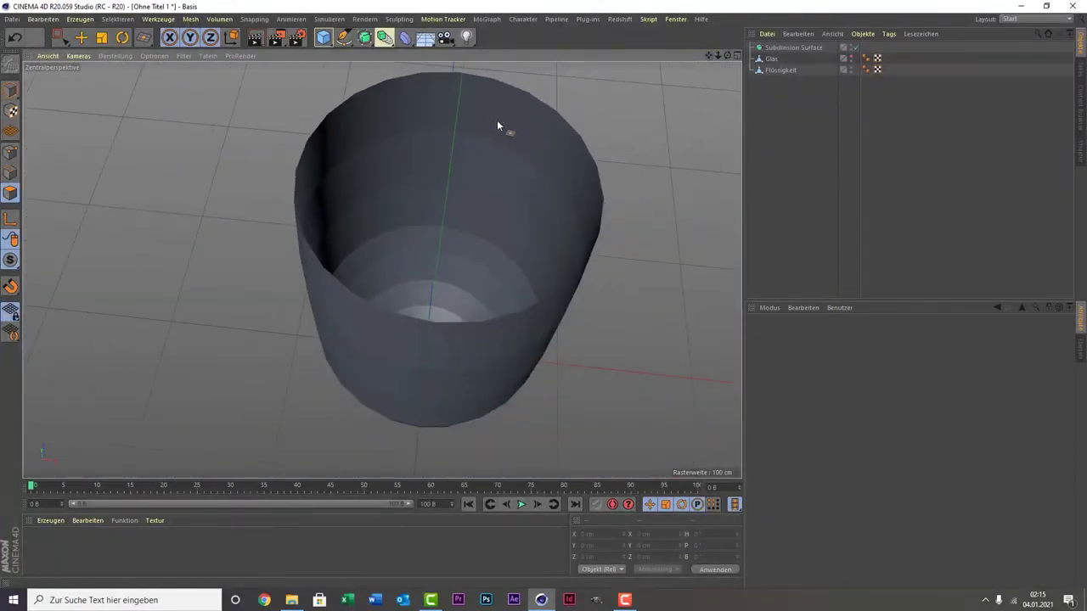
pyautogui.click(769, 70)
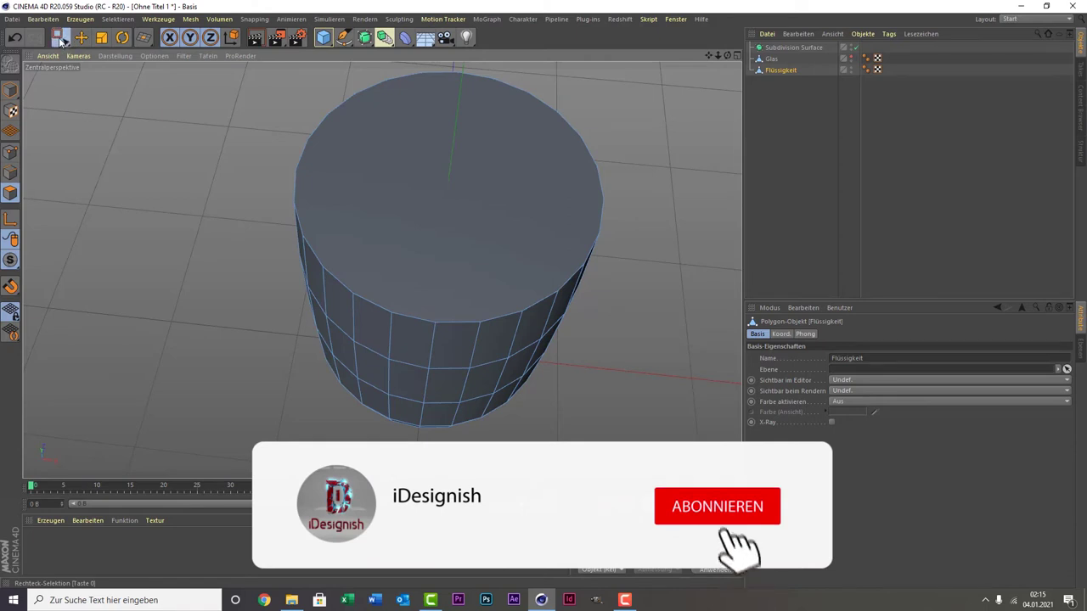
# - Inset the Flüssigkeit top polygon with Innen extrudieren by 18.7 cm
pyautogui.moveTo(61, 37); pyautogui.dragTo(110, 53)
pyautogui.click(486, 172)
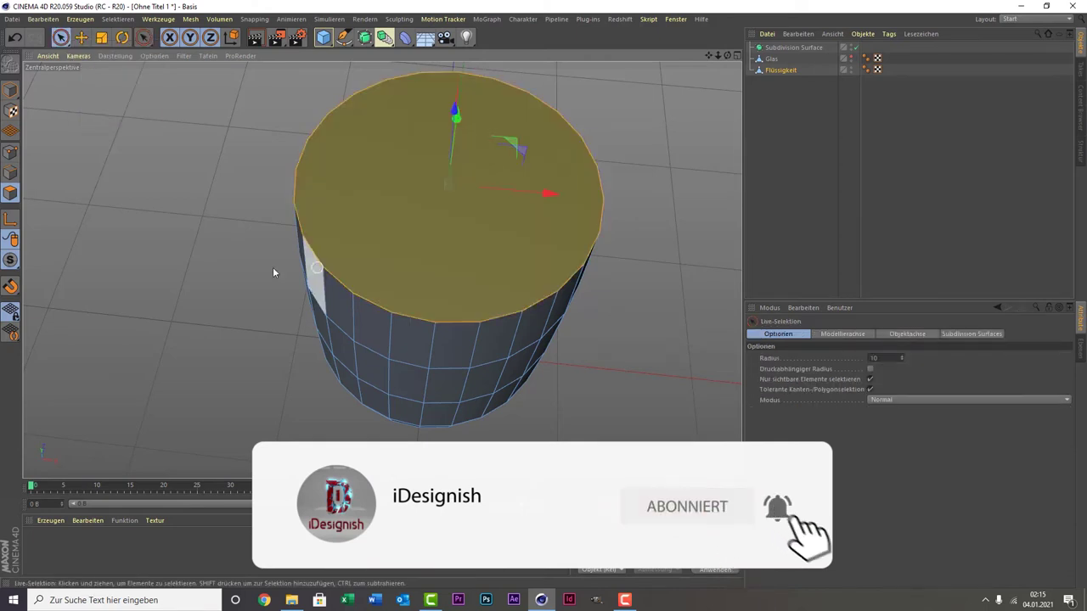
pyautogui.rightClick(165, 262)
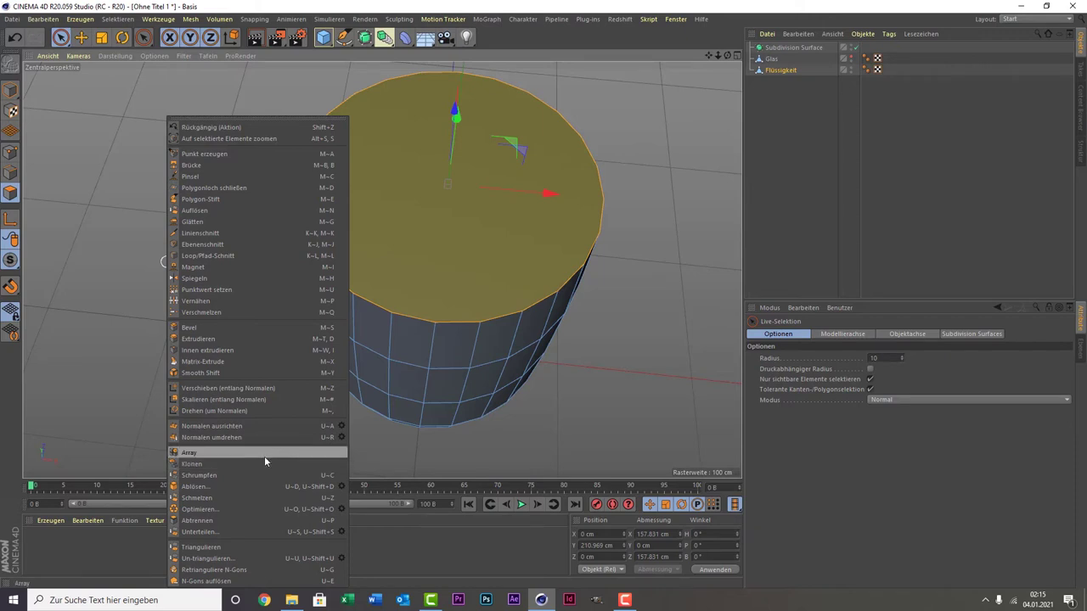
pyautogui.click(287, 351)
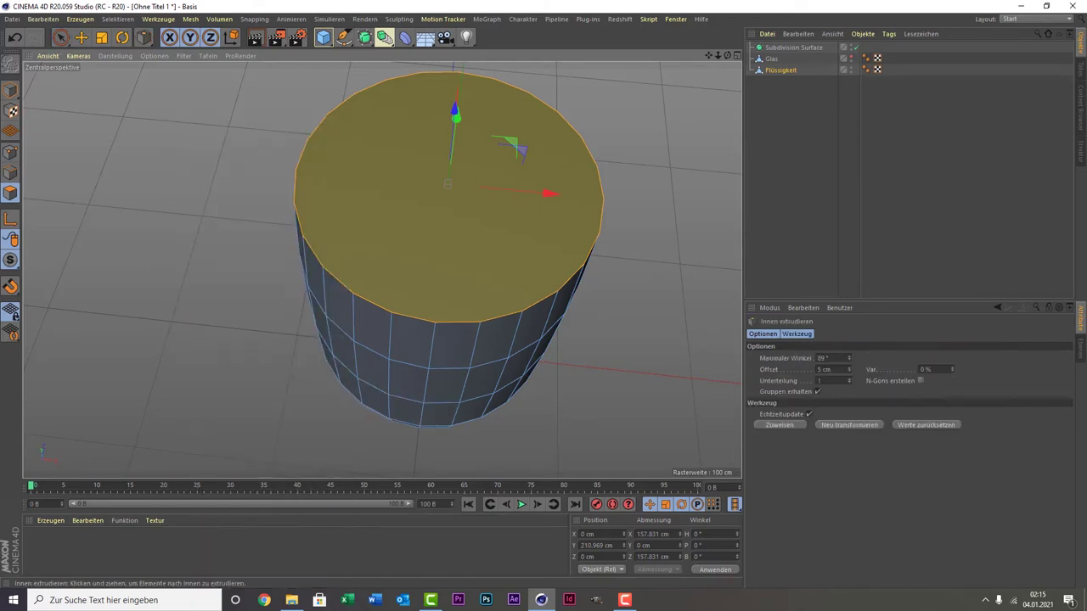
pyautogui.moveTo(583, 426)
pyautogui.mouseDown()
pyautogui.moveTo(620, 426)
pyautogui.moveTo(582, 425)
pyautogui.mouseUp()
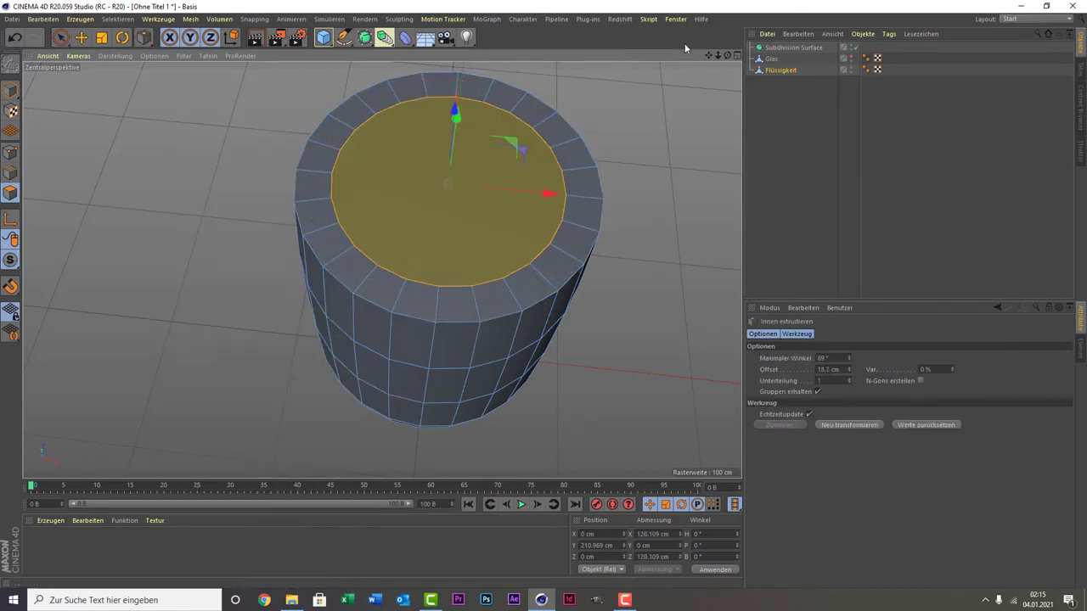
# - Orbit to inspect the inset cap and select the Glas object
pyautogui.moveTo(728, 55)
pyautogui.mouseDown()
pyautogui.moveTo(461, 96)
pyautogui.moveTo(441, 139)
pyautogui.mouseUp()
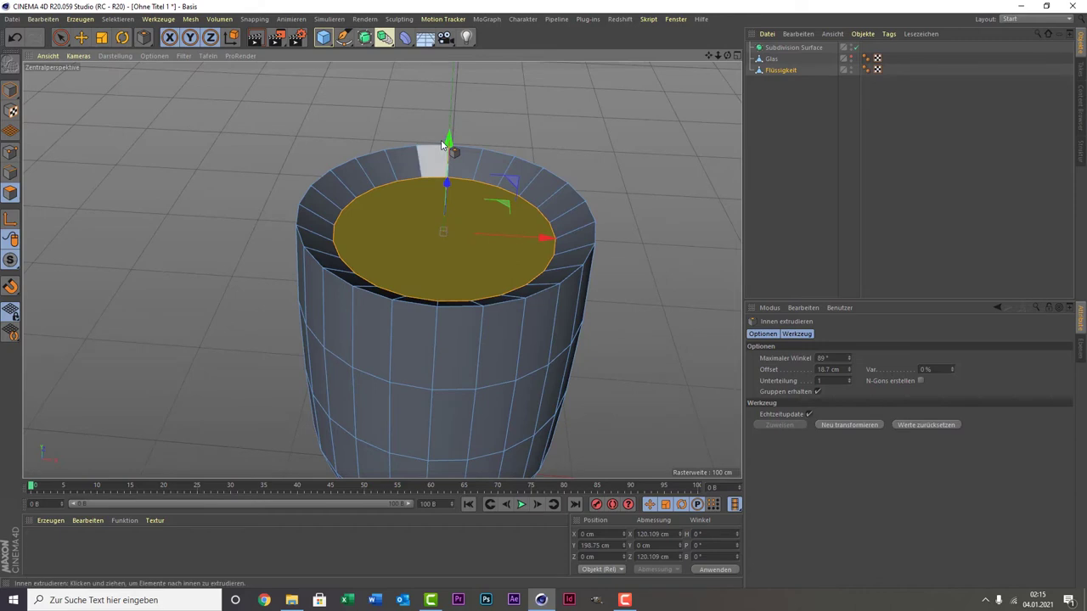
pyautogui.click(865, 169)
pyautogui.keyDown('alt'); pyautogui.moveTo(718, 157); pyautogui.dragTo(678, 183); pyautogui.keyUp('alt')
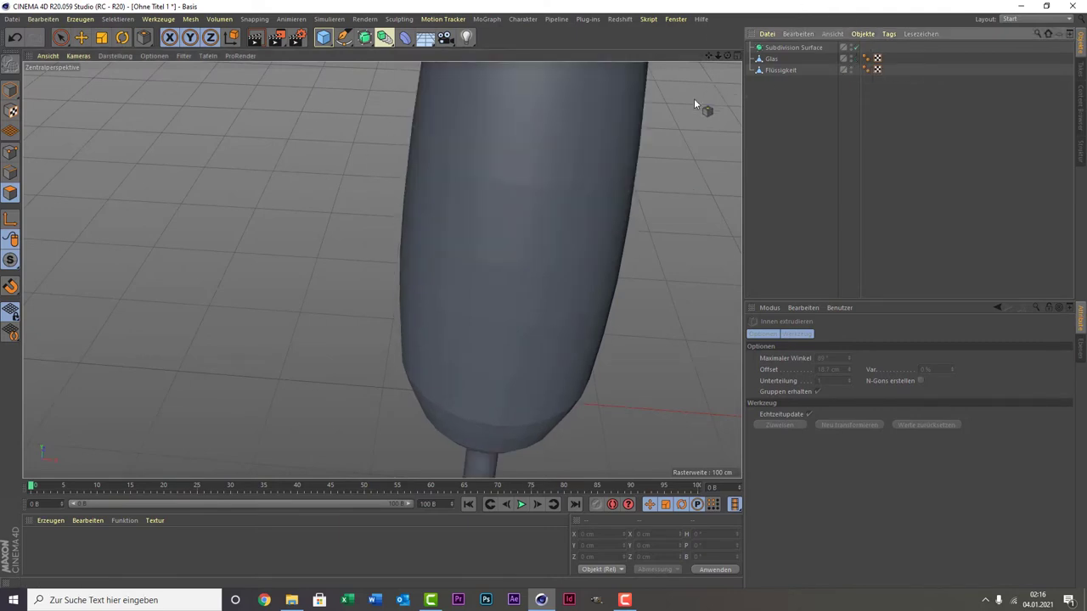
pyautogui.click(769, 59)
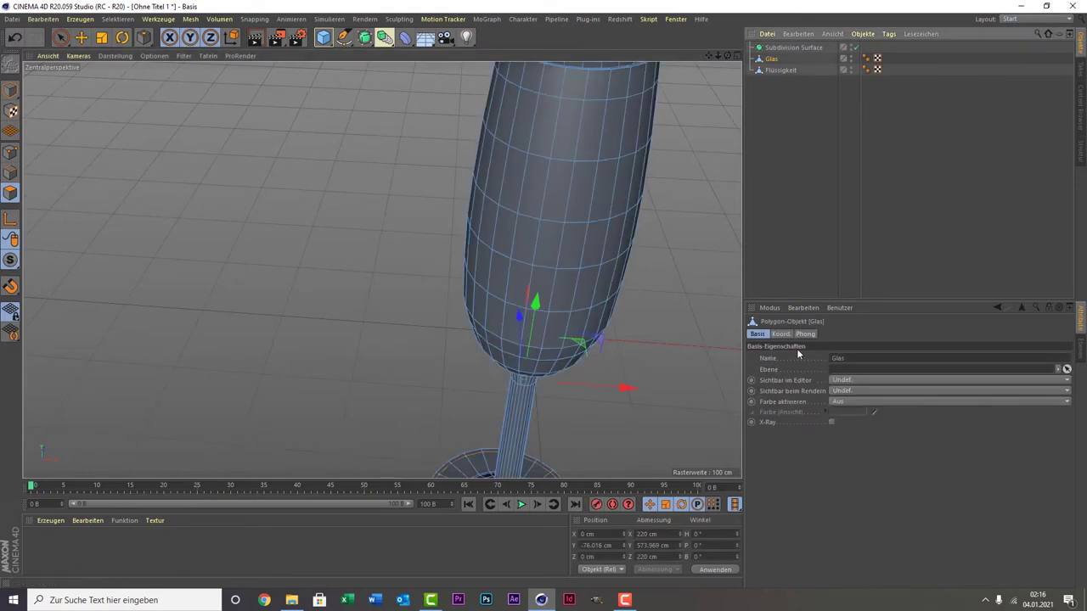
# - Turn on X-Ray for Glas and frame the glass in a level front view
pyautogui.click(831, 422)
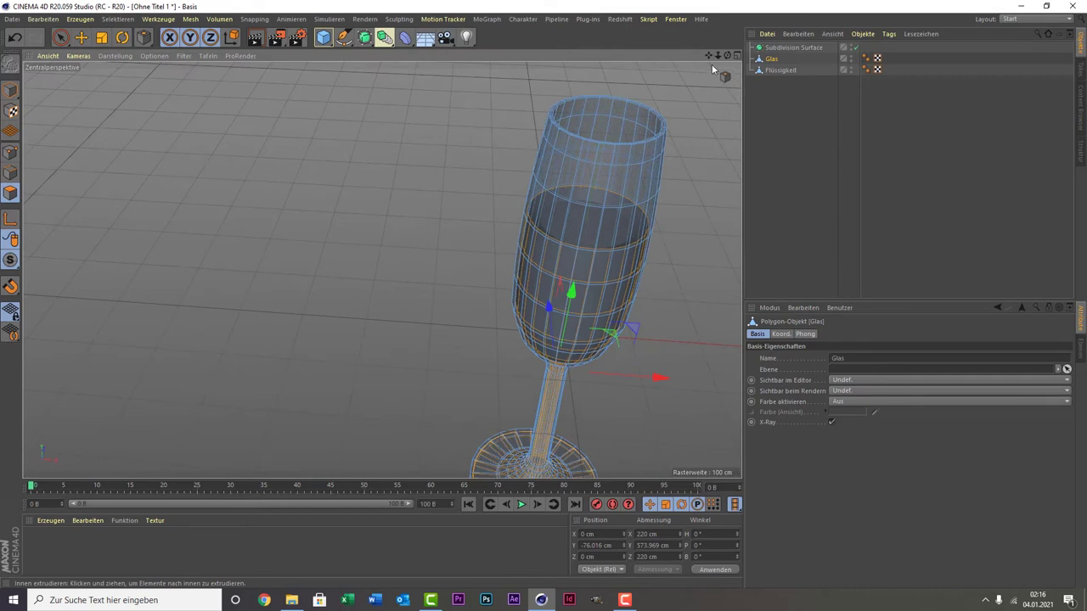
pyautogui.moveTo(709, 56); pyautogui.dragTo(381, 270)
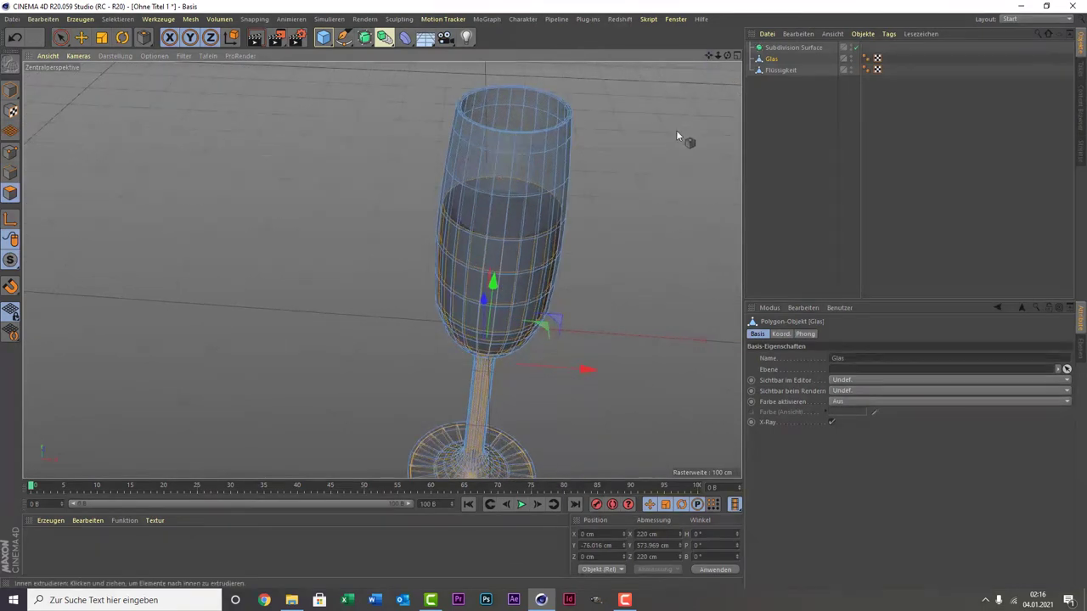
pyautogui.moveTo(725, 58); pyautogui.dragTo(673, 221)
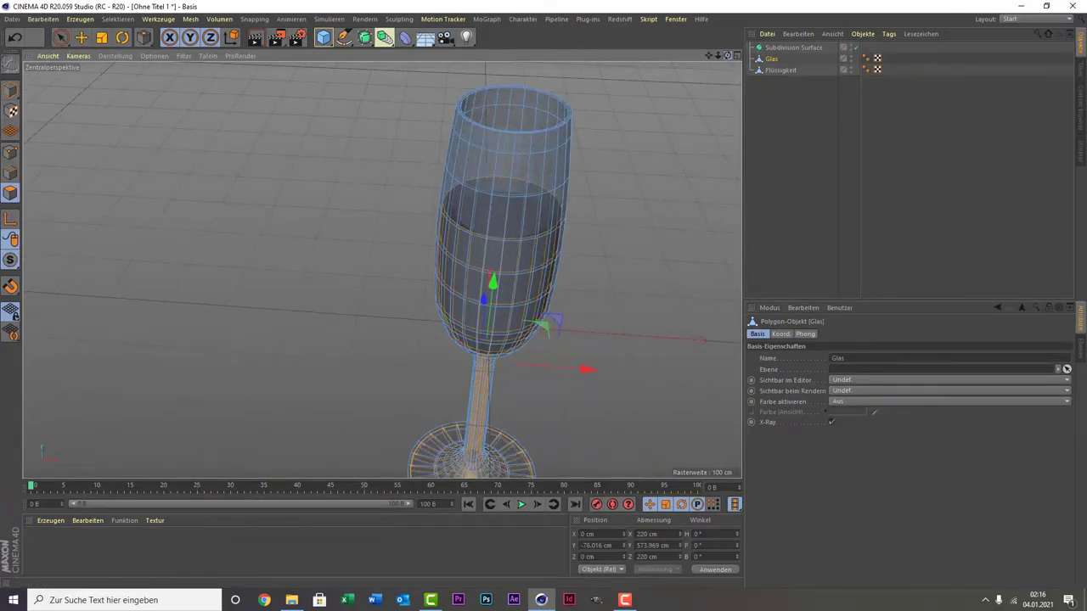
pyautogui.scroll(5, 556, 411)
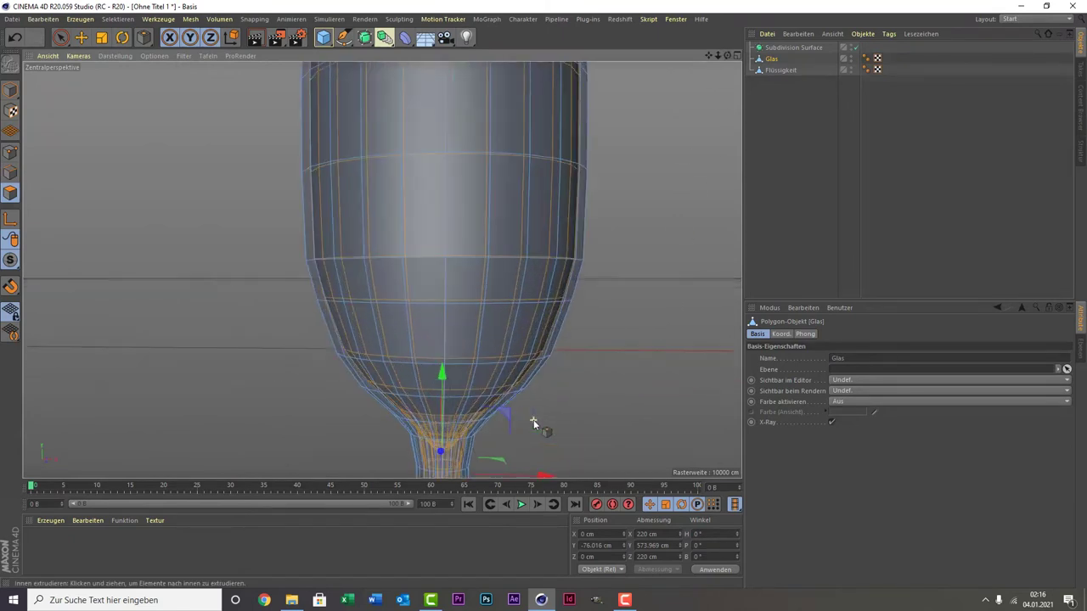
pyautogui.scroll(-2, 523, 423)
pyautogui.scroll(-2, 523, 424)
pyautogui.scroll(-2, 525, 416)
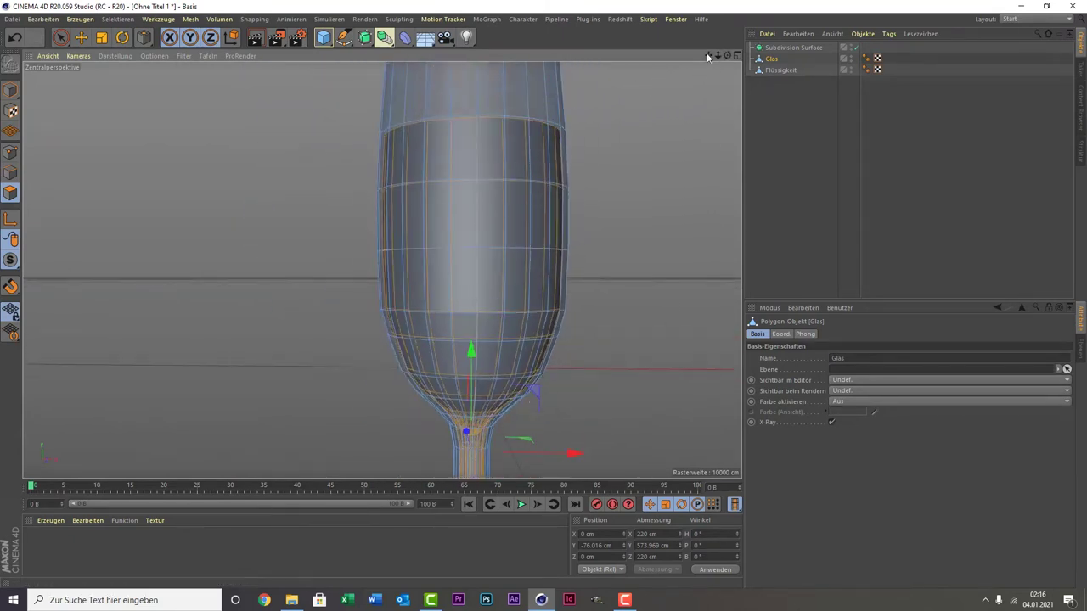
pyautogui.moveTo(712, 60); pyautogui.dragTo(711, 82)
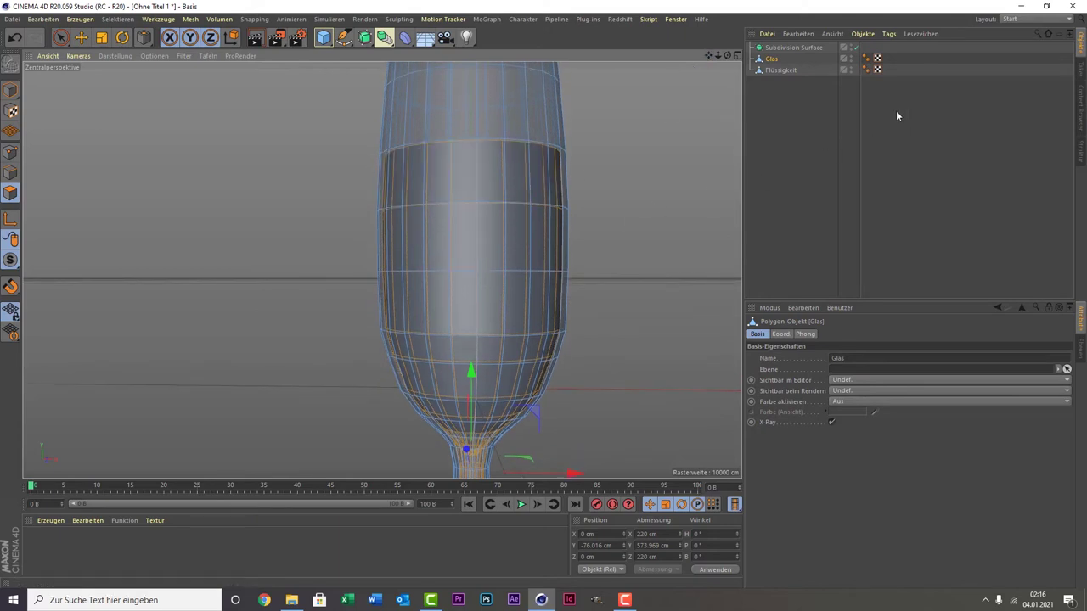
pyautogui.scroll(-3, 353, 371)
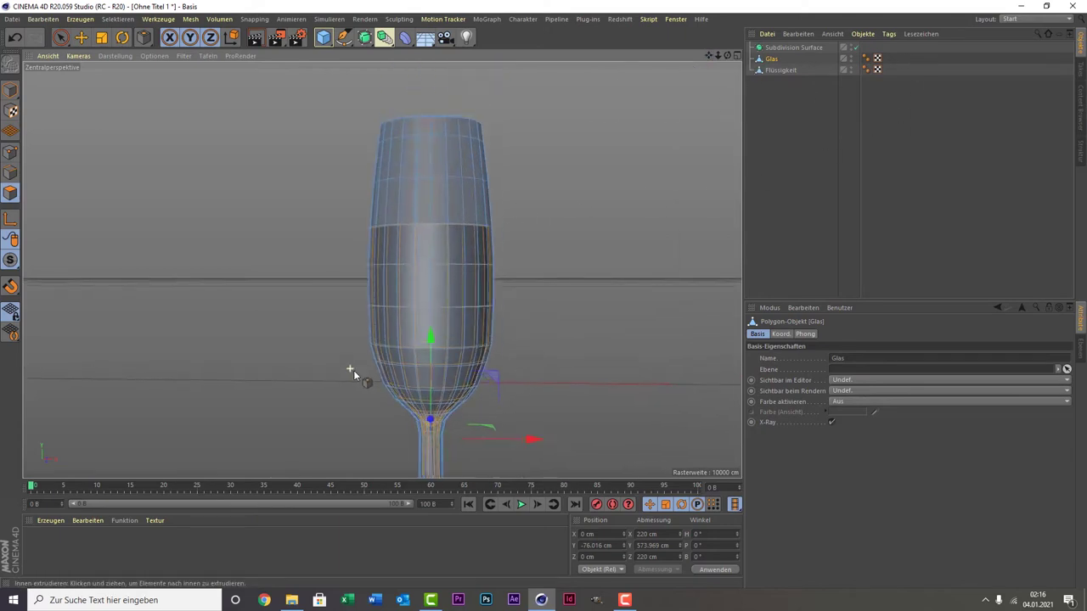
pyautogui.scroll(-1, 490, 367)
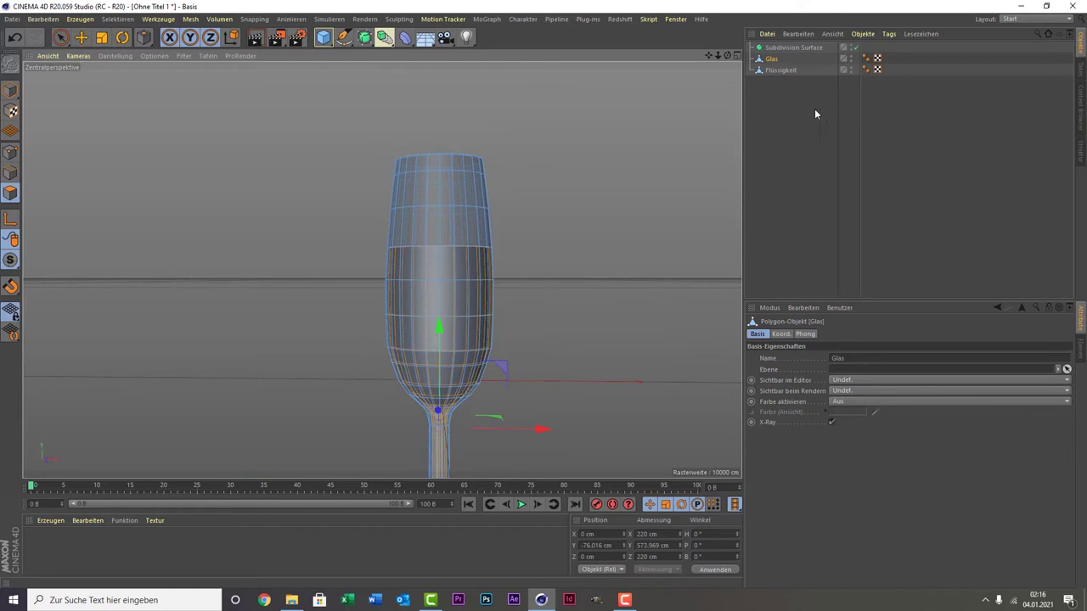
# - Create Mat, disable Farbe, enable Transparenz with the Glas refraction preset (1.517), then close the editor
pyautogui.doubleClick(53, 546)
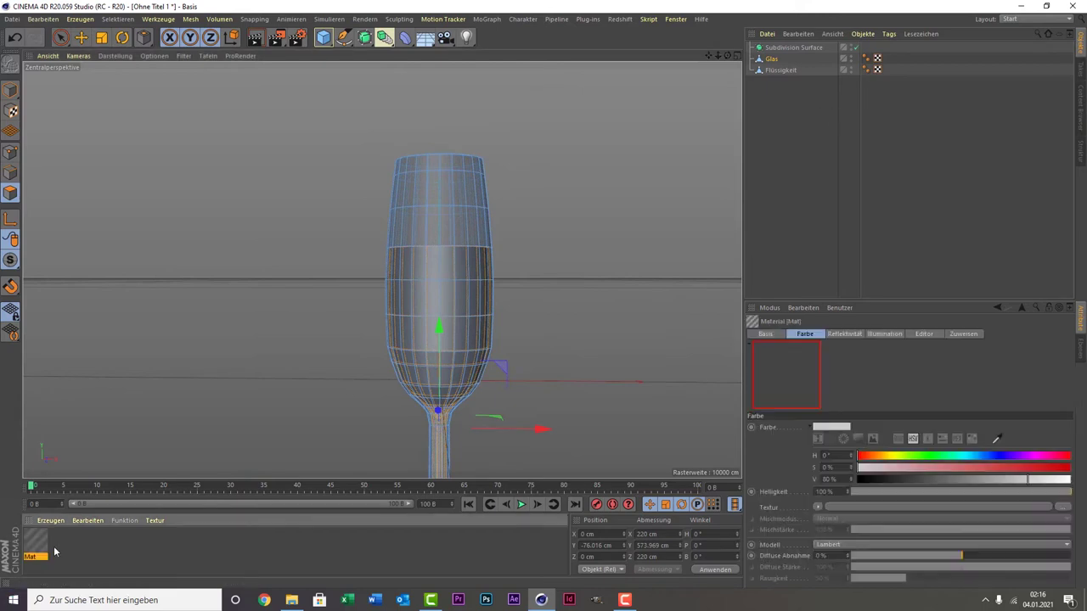
pyautogui.doubleClick(38, 547)
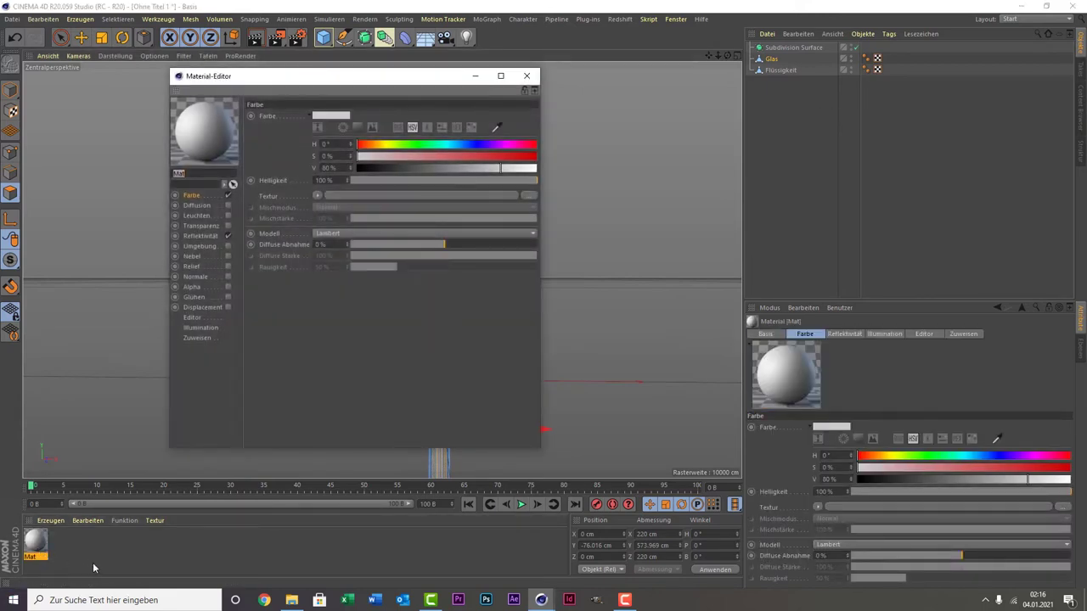
pyautogui.click(228, 195)
pyautogui.click(202, 236)
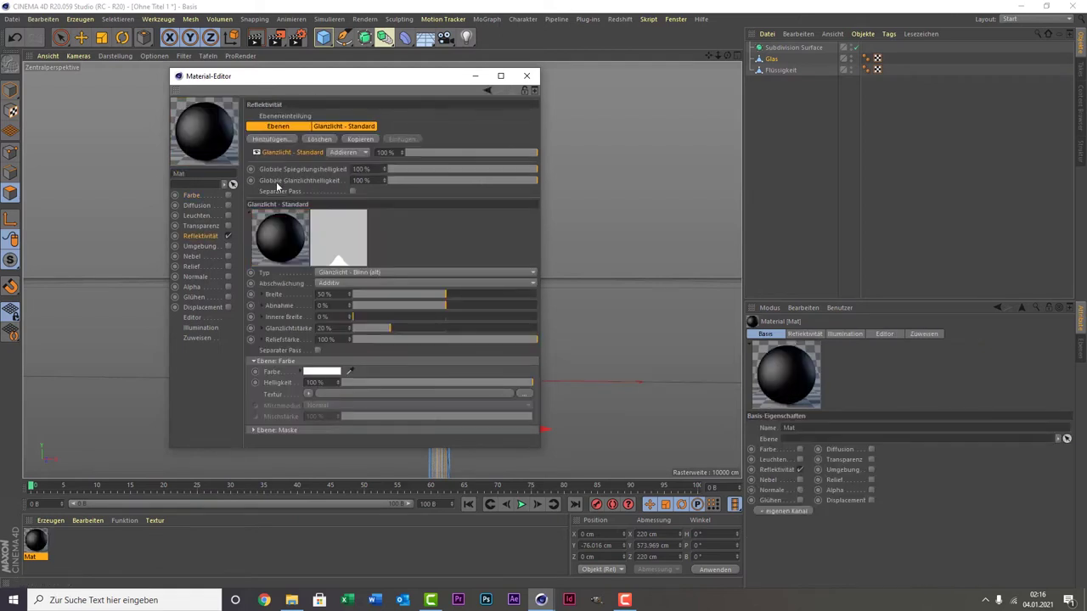
pyautogui.click(228, 225)
pyautogui.click(351, 192)
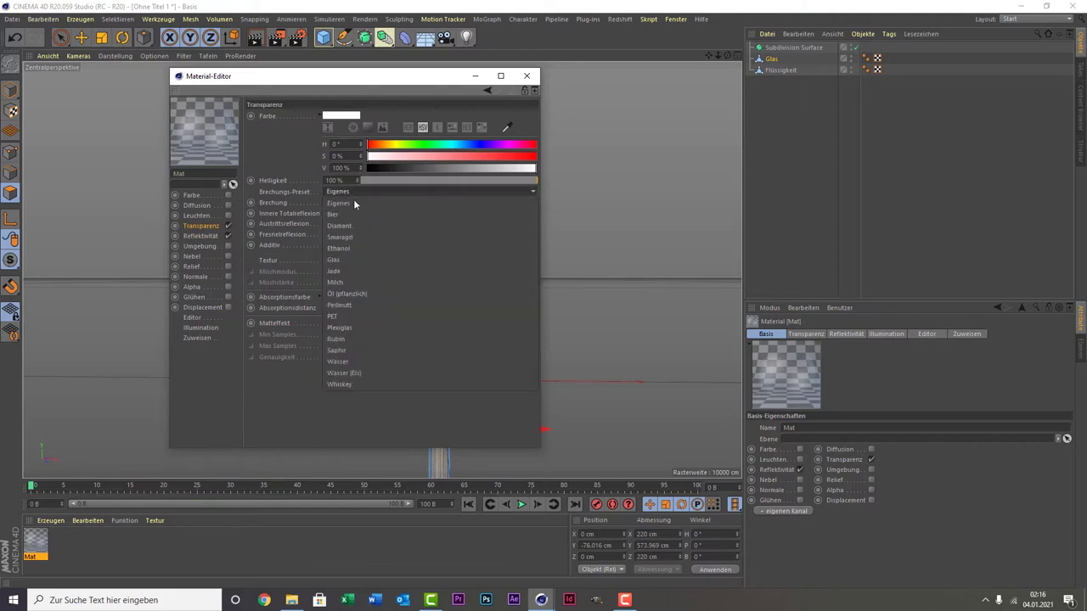
pyautogui.click(385, 257)
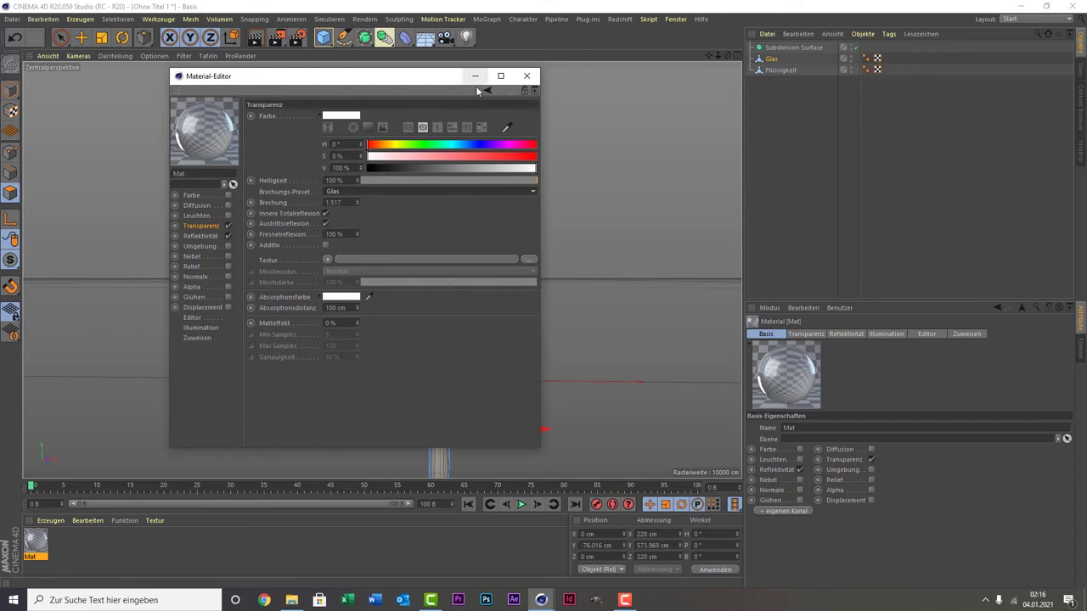
pyautogui.click(527, 77)
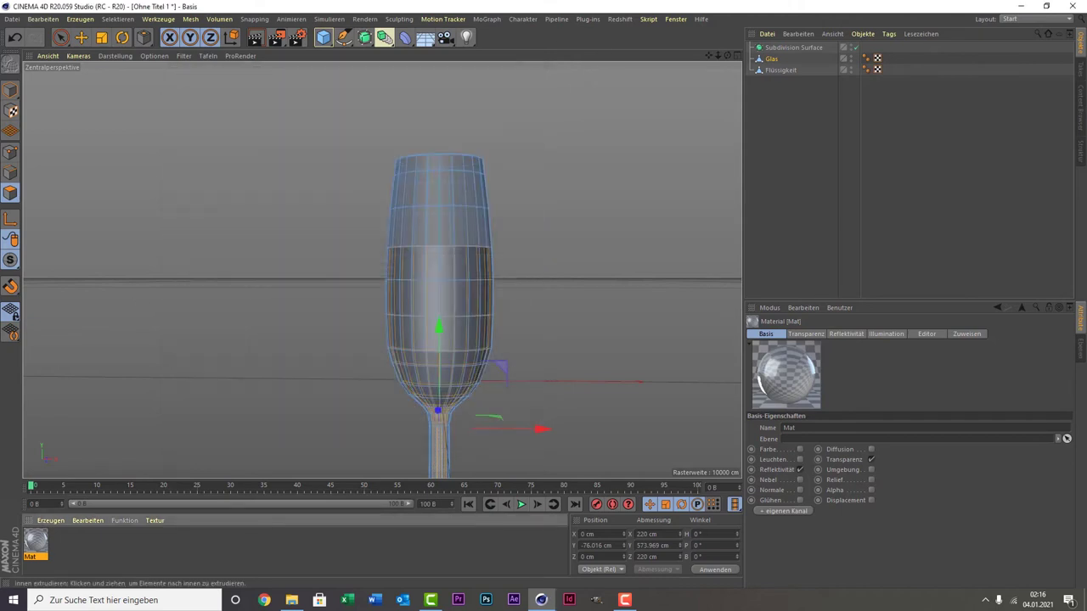
# - Use Datei > Speichern als, choose Desktop and keep the name Ohne Titel 1.c4d
pyautogui.click(9, 19)
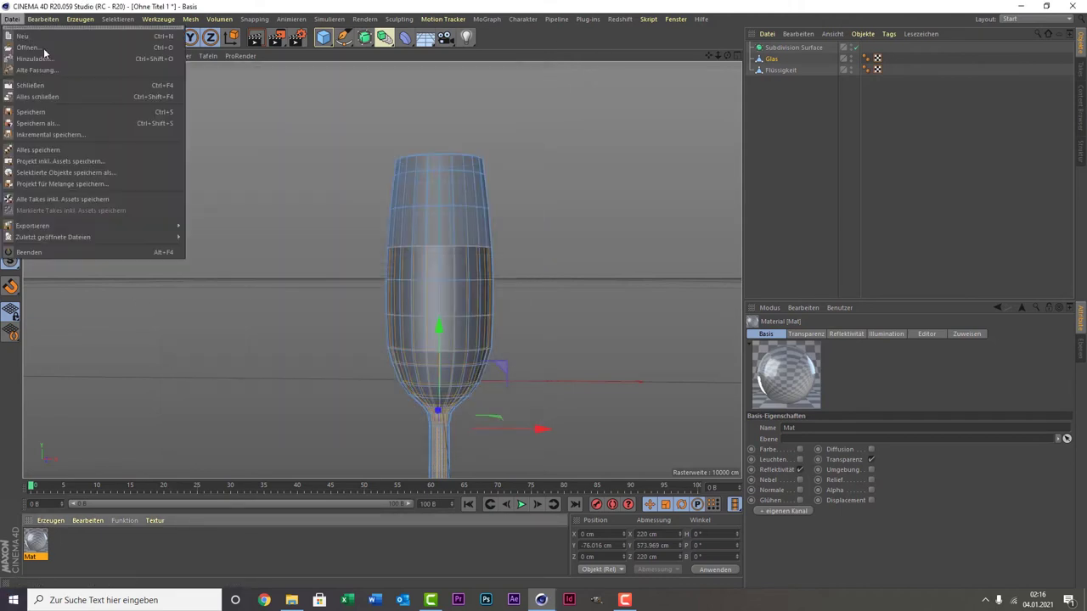
pyautogui.click(111, 123)
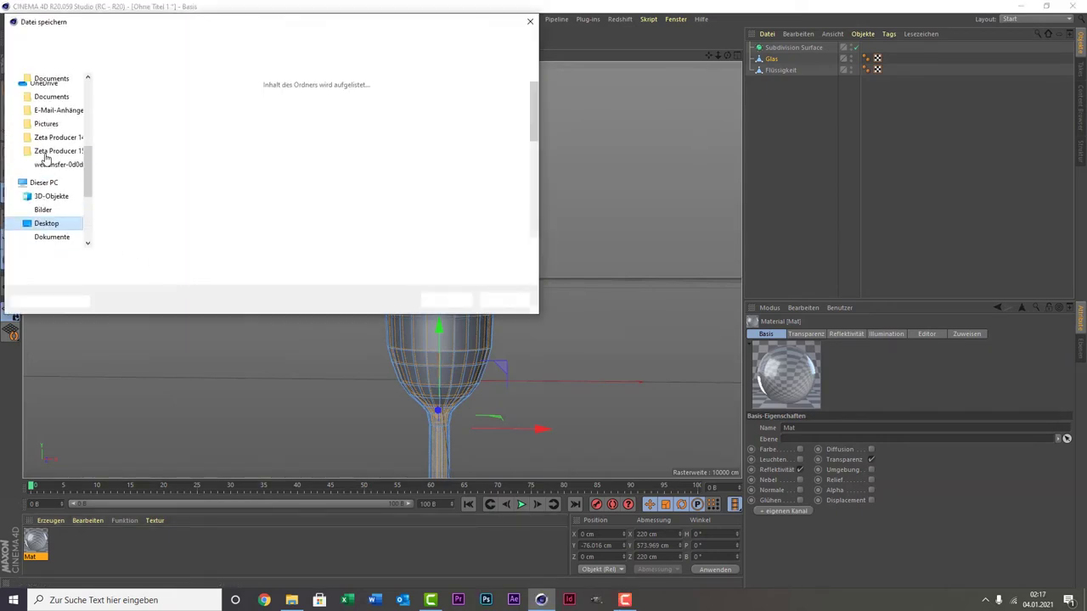
pyautogui.scroll(5, 36, 117)
pyautogui.scroll(5, 35, 117)
pyautogui.click(47, 101)
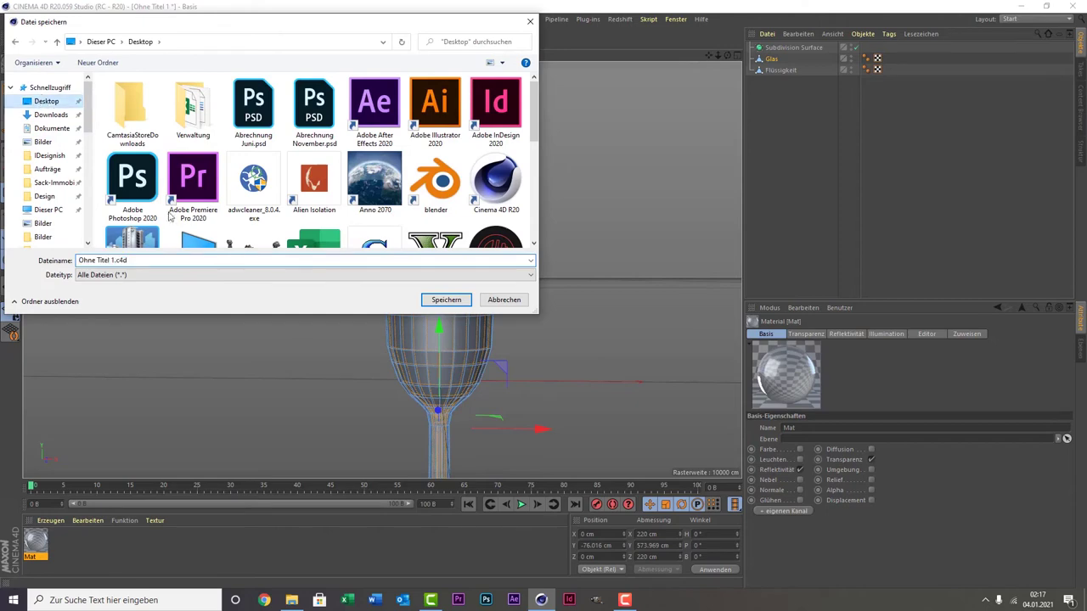
pyautogui.click(182, 260)
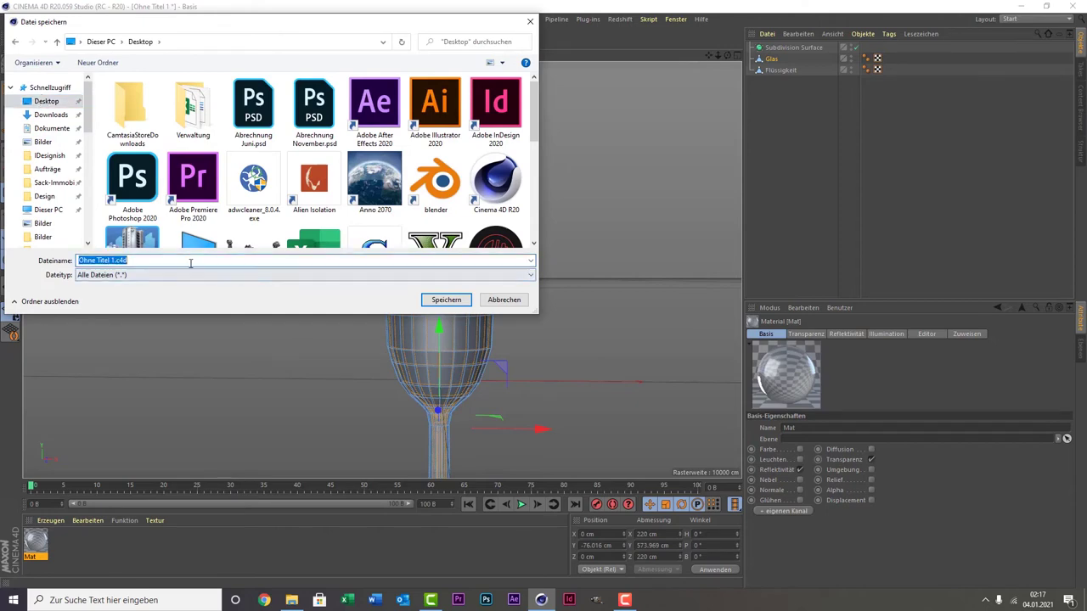
pyautogui.click(447, 300)
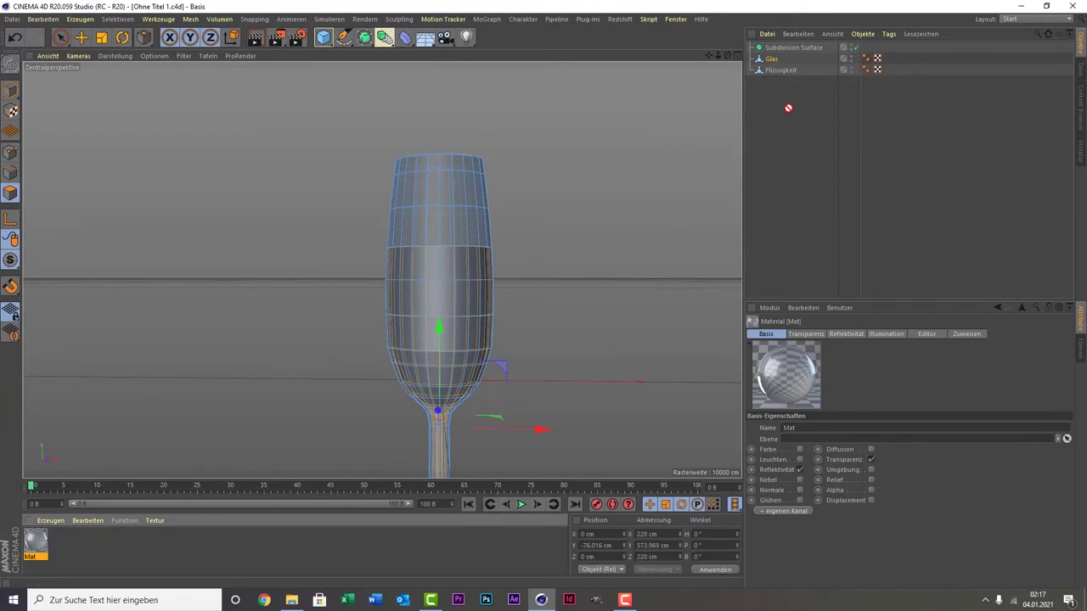
# - Drag the Mat material onto Glas and tick X-Ray in its Basis tab
pyautogui.moveTo(788, 108); pyautogui.dragTo(782, 79)
pyautogui.moveTo(311, 473)
pyautogui.mouseDown()
pyautogui.moveTo(13, 539)
pyautogui.moveTo(296, 253)
pyautogui.mouseUp()
pyautogui.moveTo(689, 47); pyautogui.dragTo(774, 59)
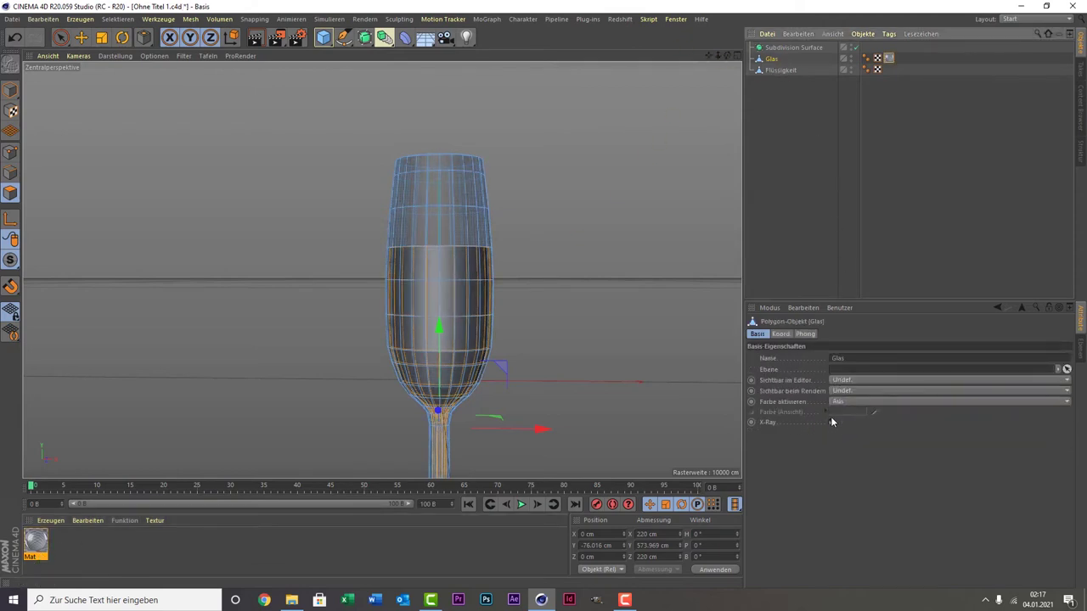
pyautogui.click(833, 422)
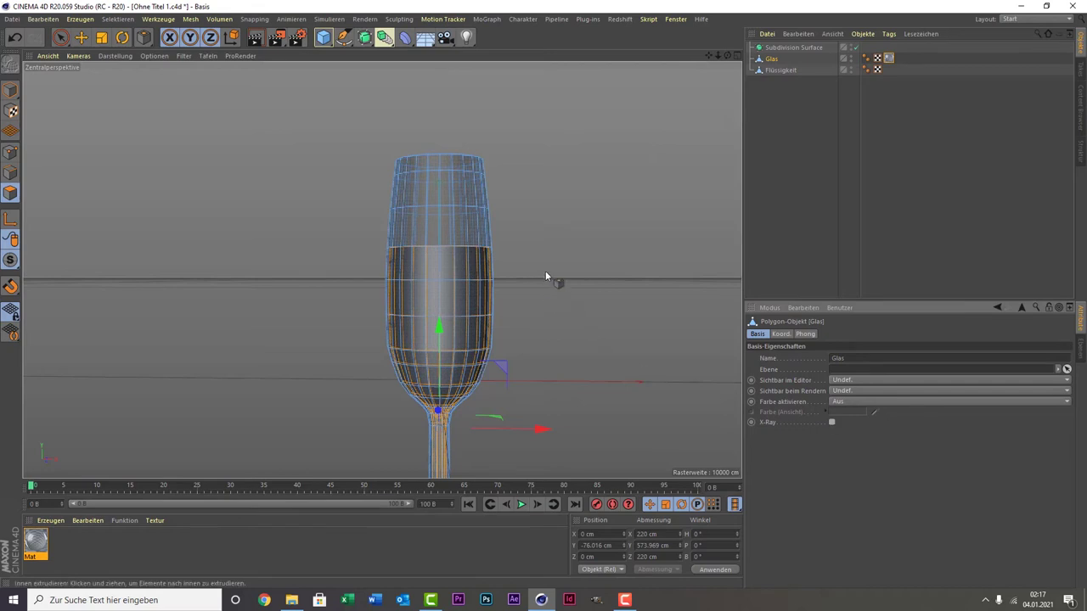
# - Test-render the current view, then clear the preview and reframe the glass
pyautogui.scroll(-2, 577, 262)
pyautogui.scroll(-2, 588, 261)
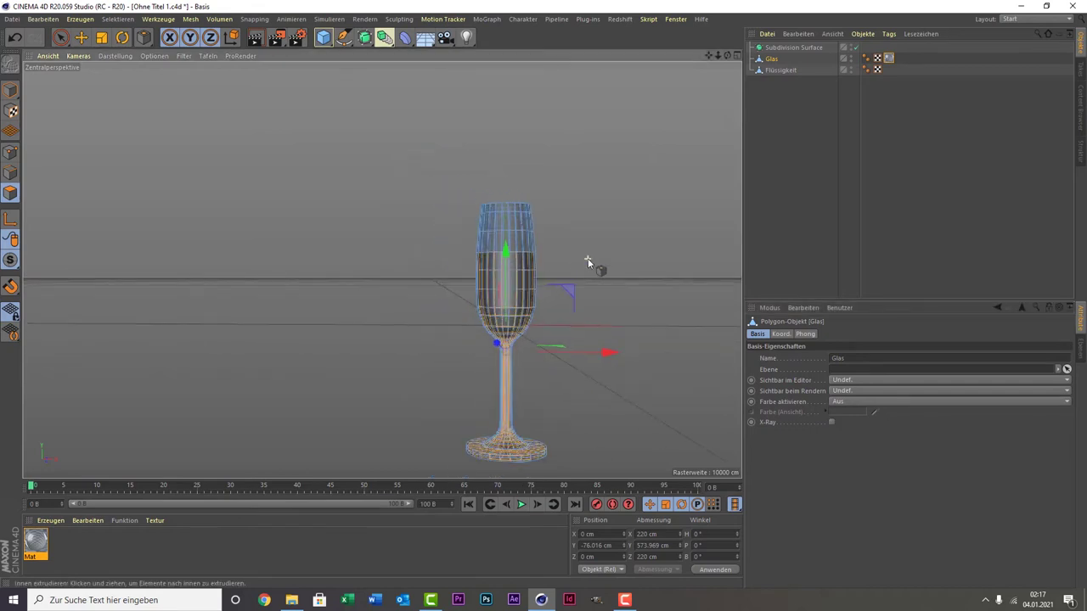
pyautogui.click(256, 38)
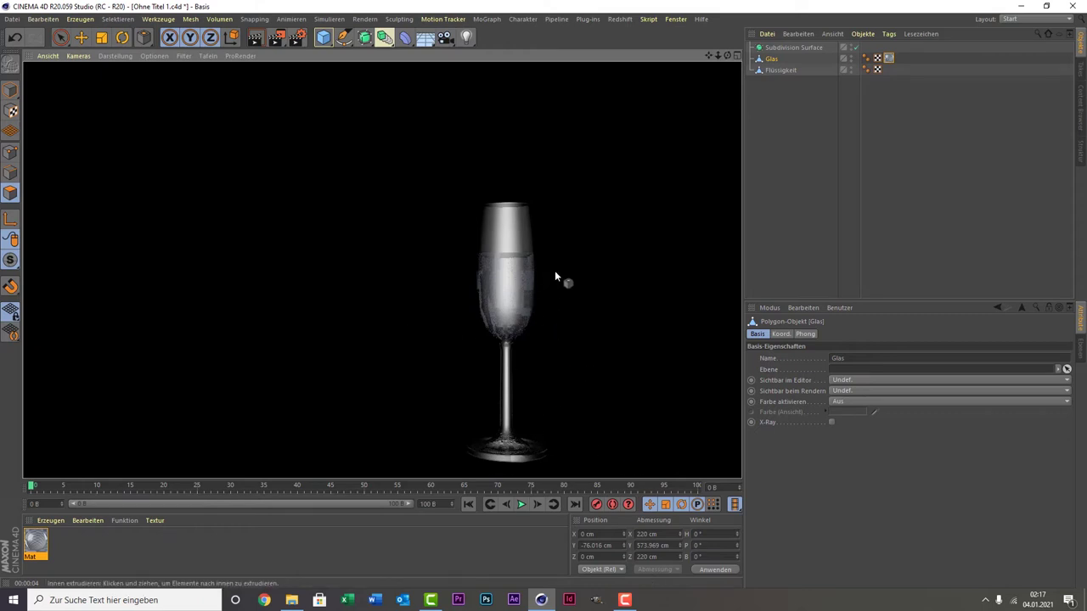
pyautogui.click(837, 177)
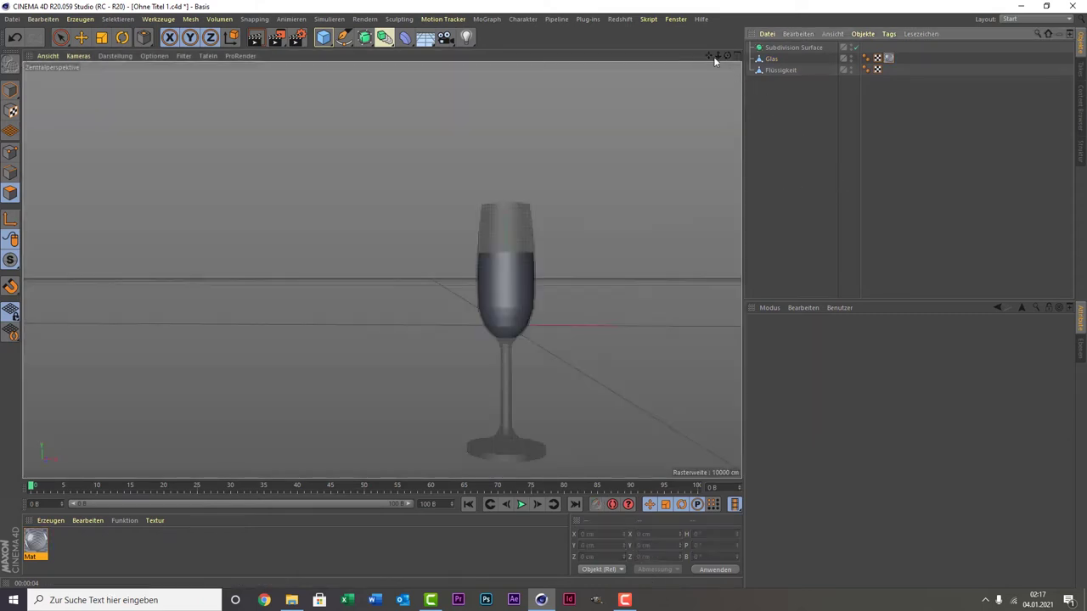
pyautogui.moveTo(709, 57); pyautogui.dragTo(382, 270)
pyautogui.scroll(2, 521, 293)
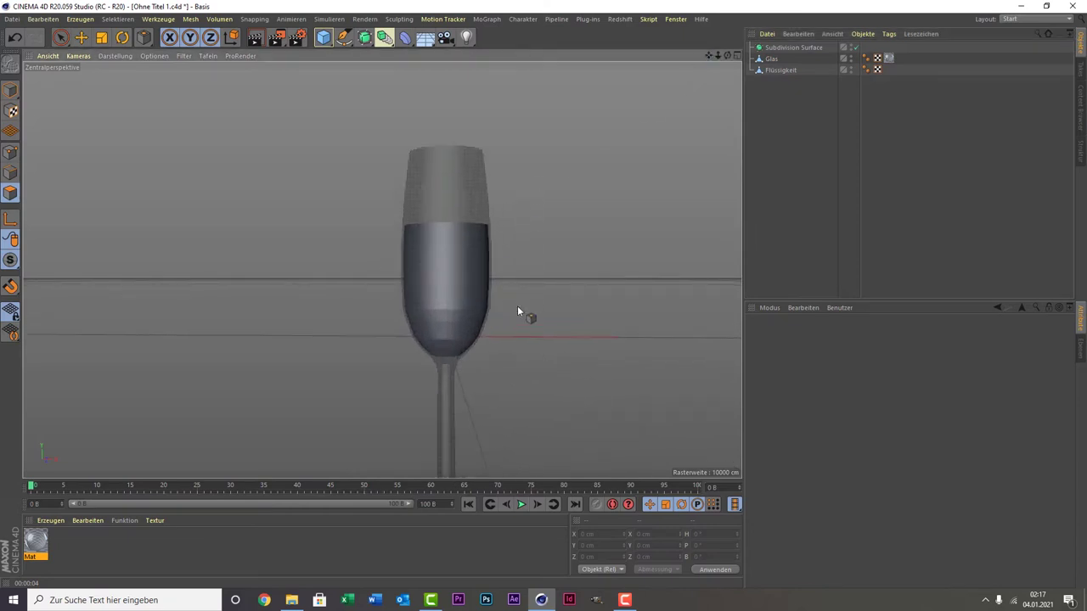
pyautogui.scroll(-2, 517, 311)
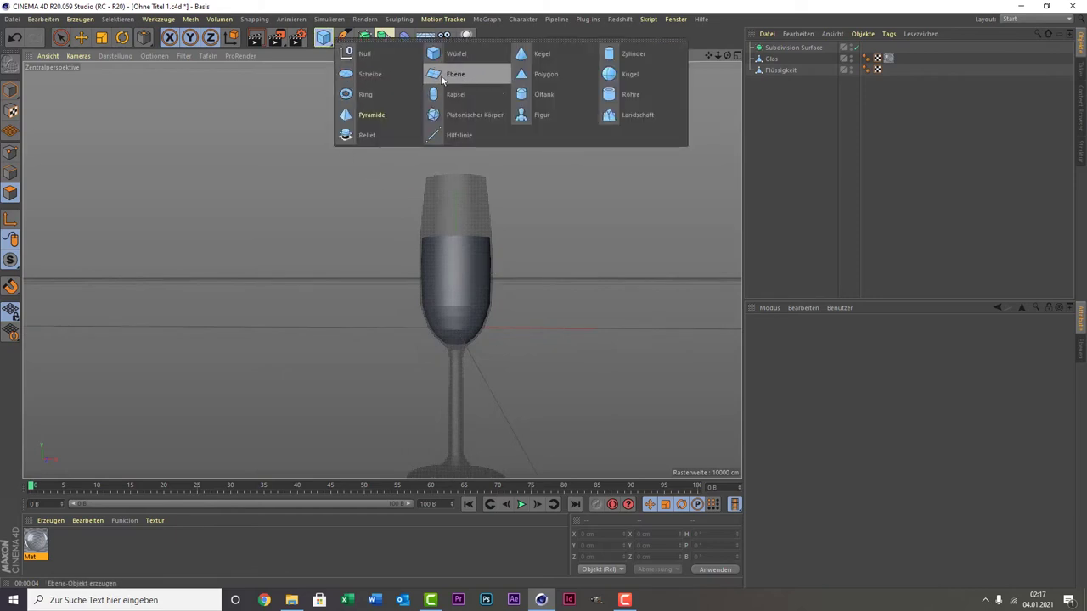
# - Add a Scheibe disc and, in four views, drag it down toward the glass base
pyautogui.moveTo(321, 40); pyautogui.dragTo(383, 70)
pyautogui.scroll(-2, 167, 198)
pyautogui.click(60, 36)
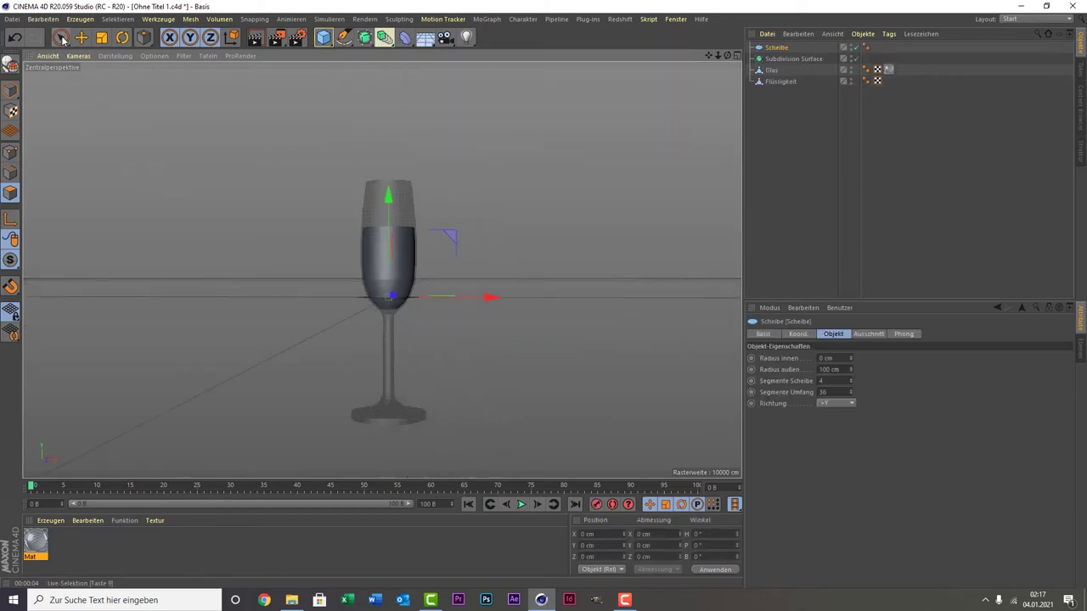
pyautogui.middleClick(368, 280)
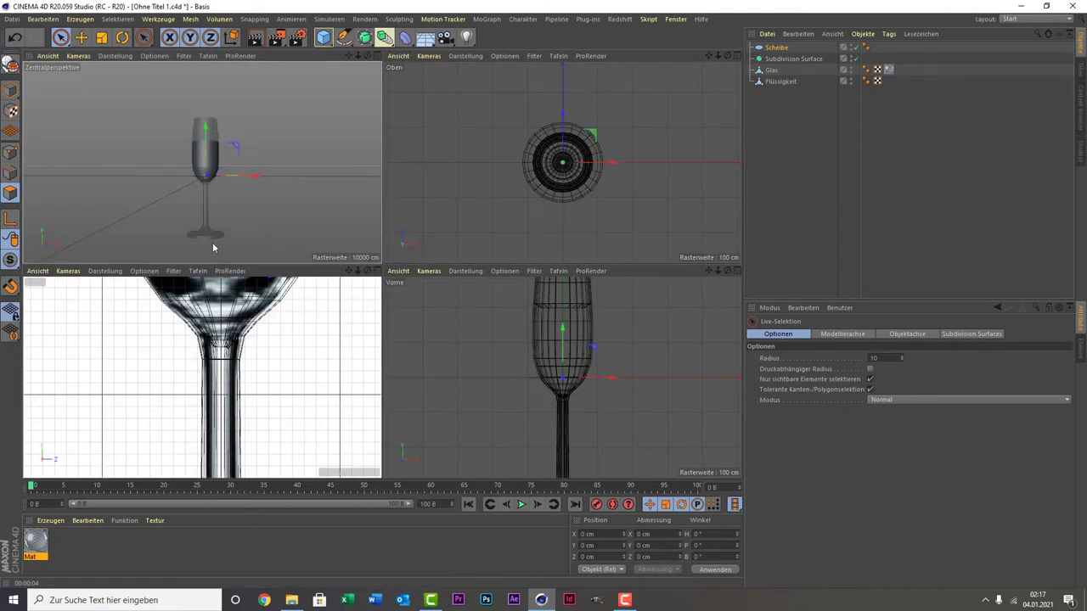
pyautogui.moveTo(204, 157); pyautogui.dragTo(212, 211)
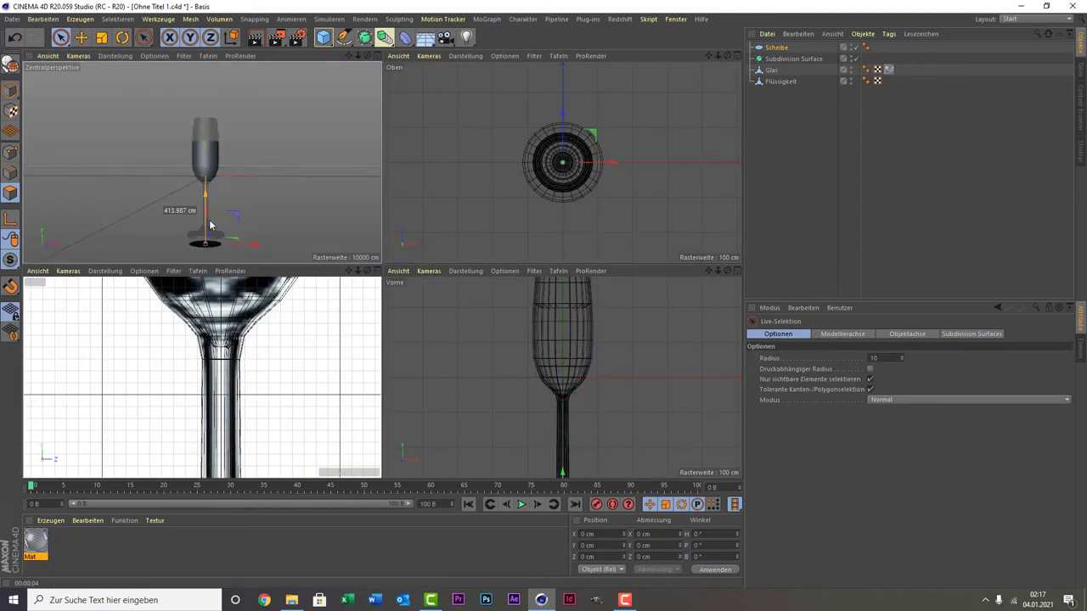
# - In the maximised side view, raise the disc to sit just under the glass base
pyautogui.middleClick(252, 366)
pyautogui.scroll(-5, 251, 368)
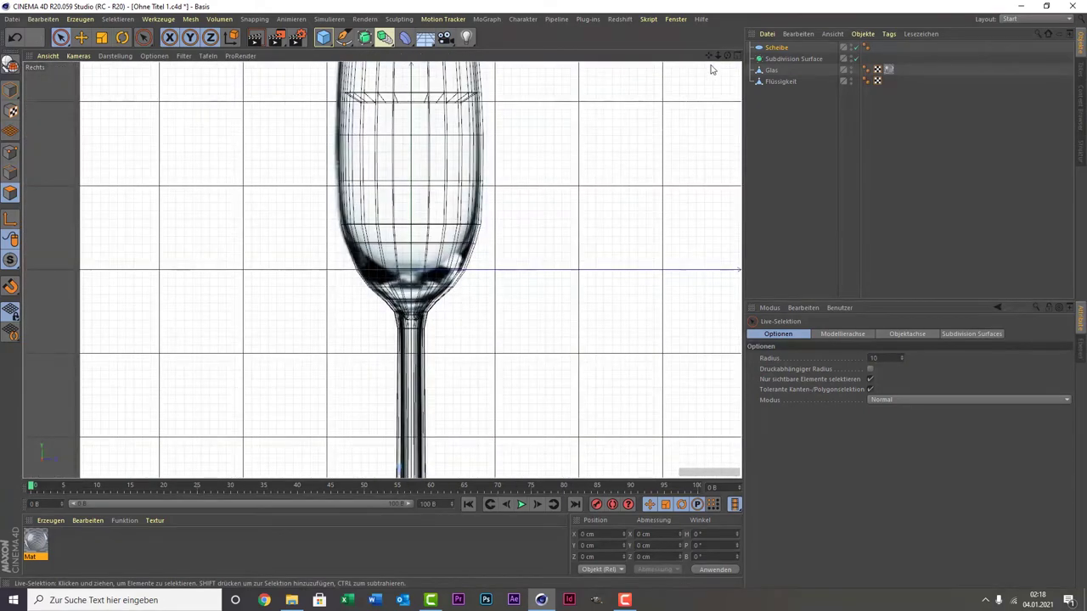
pyautogui.moveTo(709, 55); pyautogui.dragTo(368, 370)
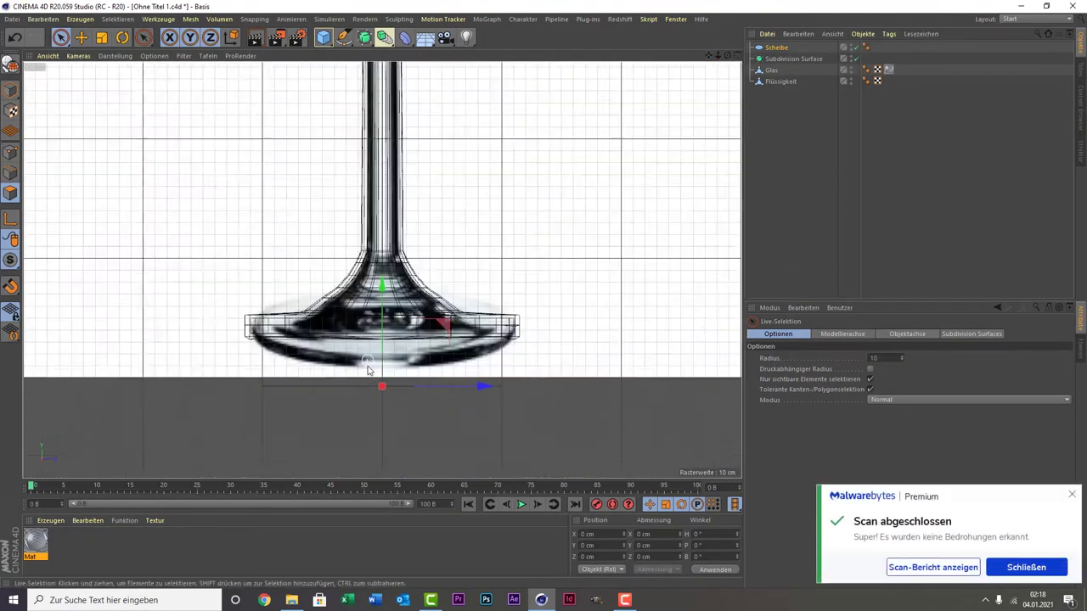
pyautogui.scroll(4, 368, 369)
pyautogui.click(1072, 495)
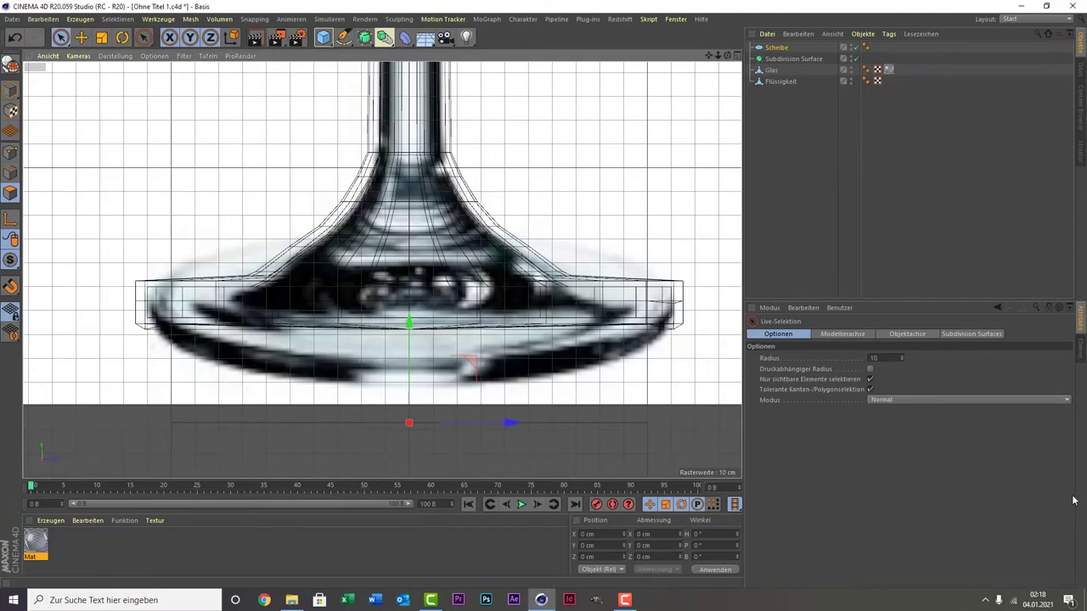
pyautogui.moveTo(413, 359)
pyautogui.mouseDown()
pyautogui.moveTo(404, 289)
pyautogui.moveTo(410, 310)
pyautogui.mouseUp()
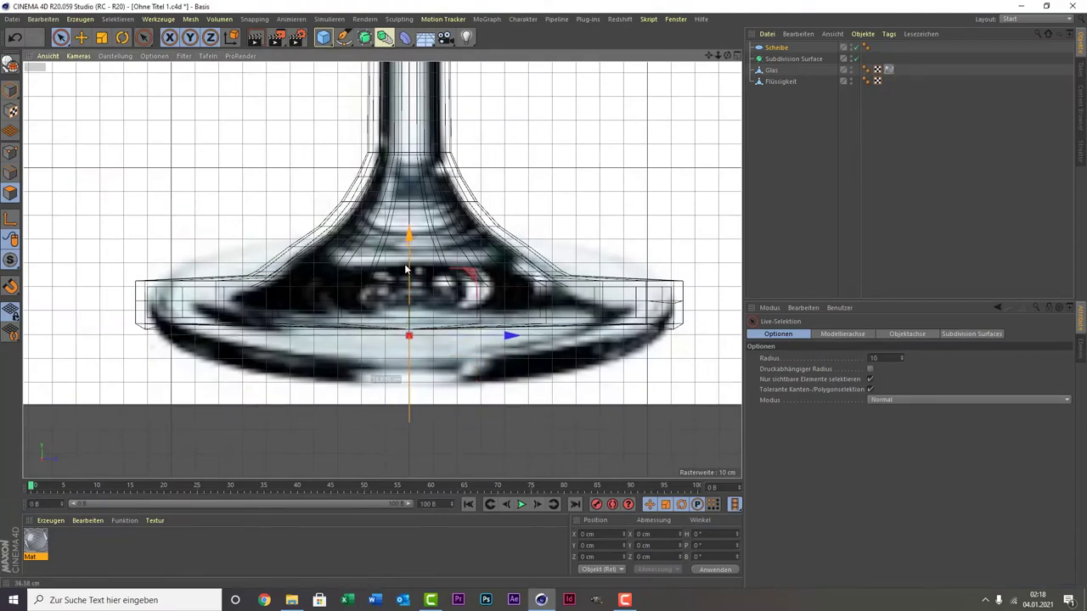
pyautogui.scroll(3, 410, 310)
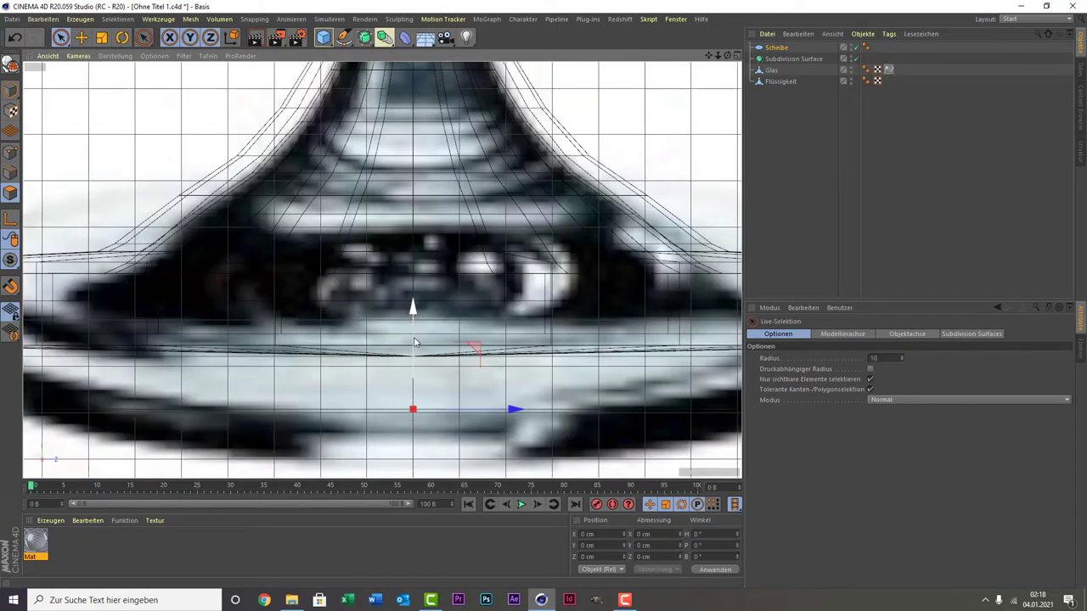
pyautogui.scroll(-1, 414, 342)
pyautogui.scroll(-1, 412, 355)
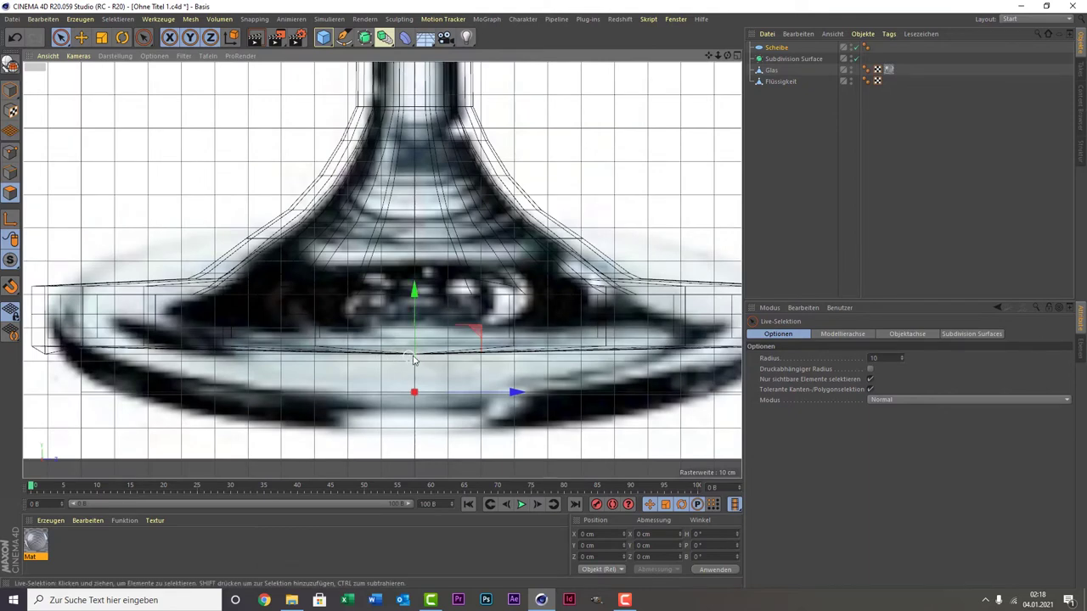
pyautogui.click(771, 82)
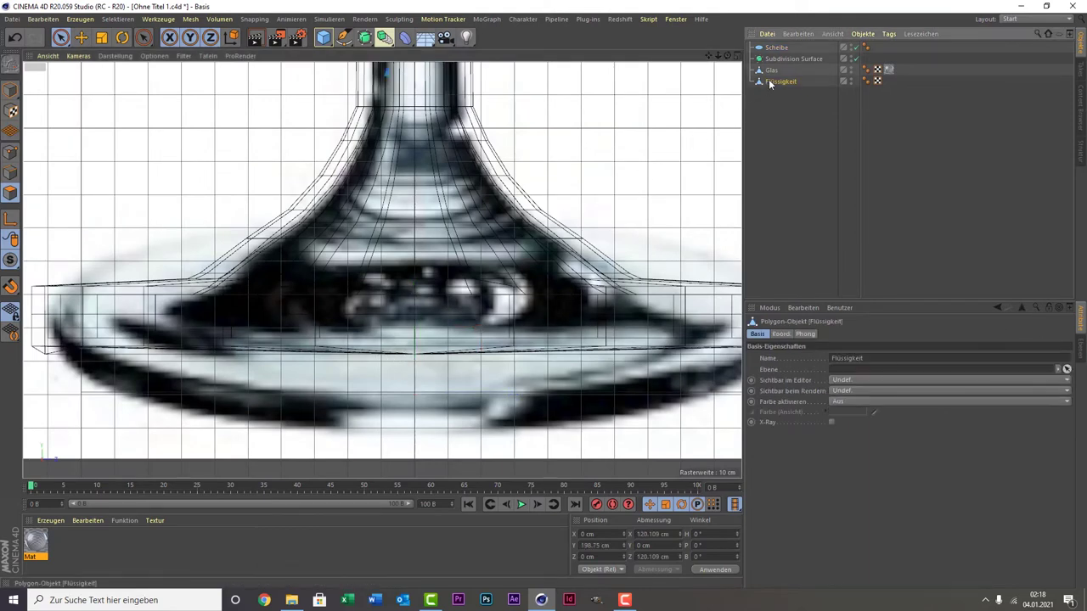
# - In point mode, select a point on the Glas base and raise it slightly
pyautogui.click(12, 176)
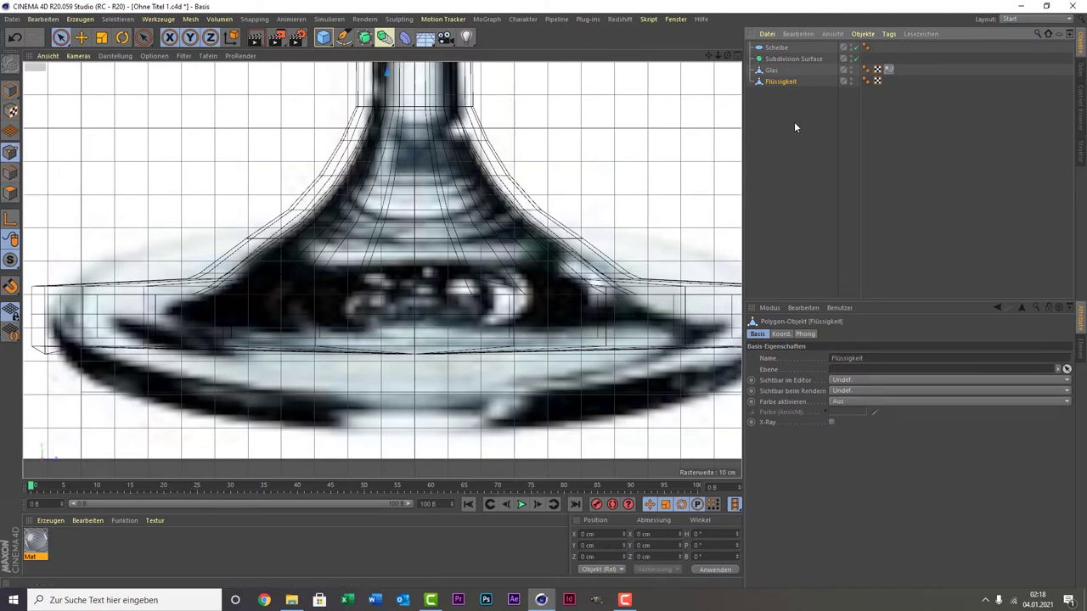
pyautogui.click(768, 70)
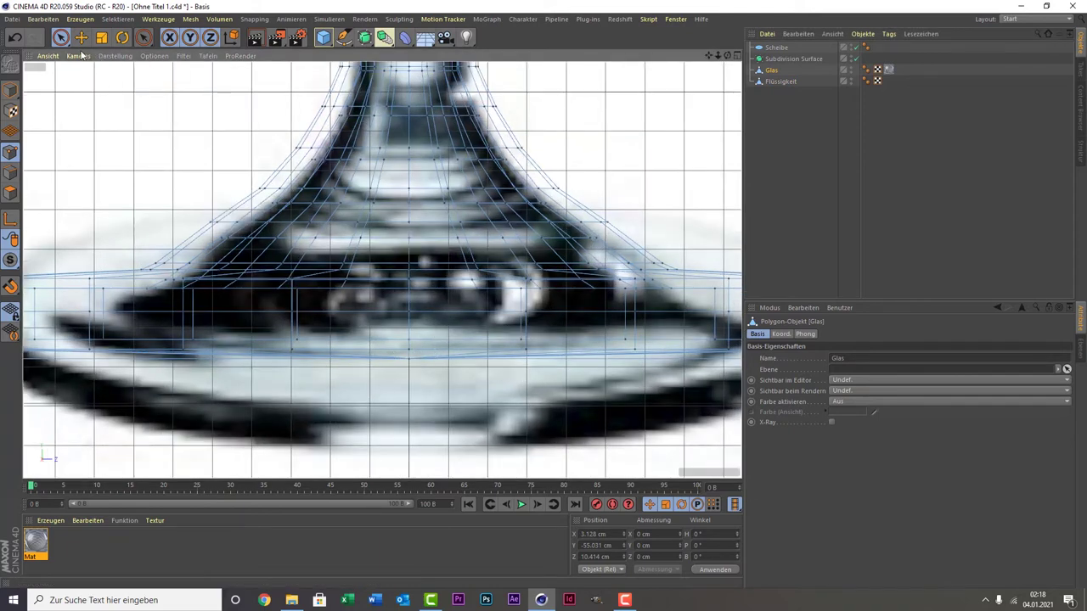
pyautogui.click(61, 37)
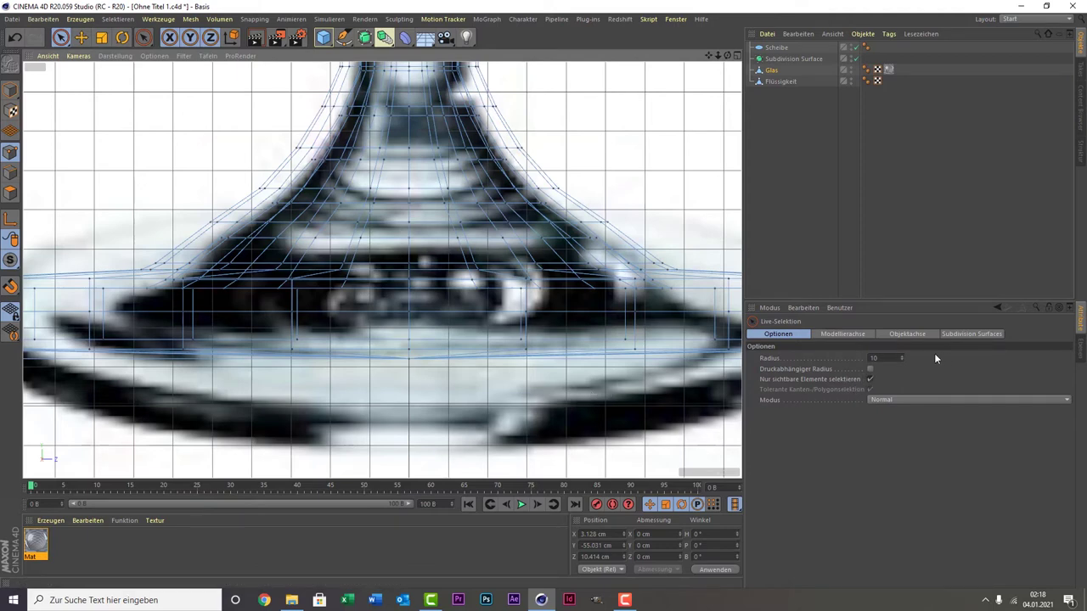
pyautogui.click(869, 380)
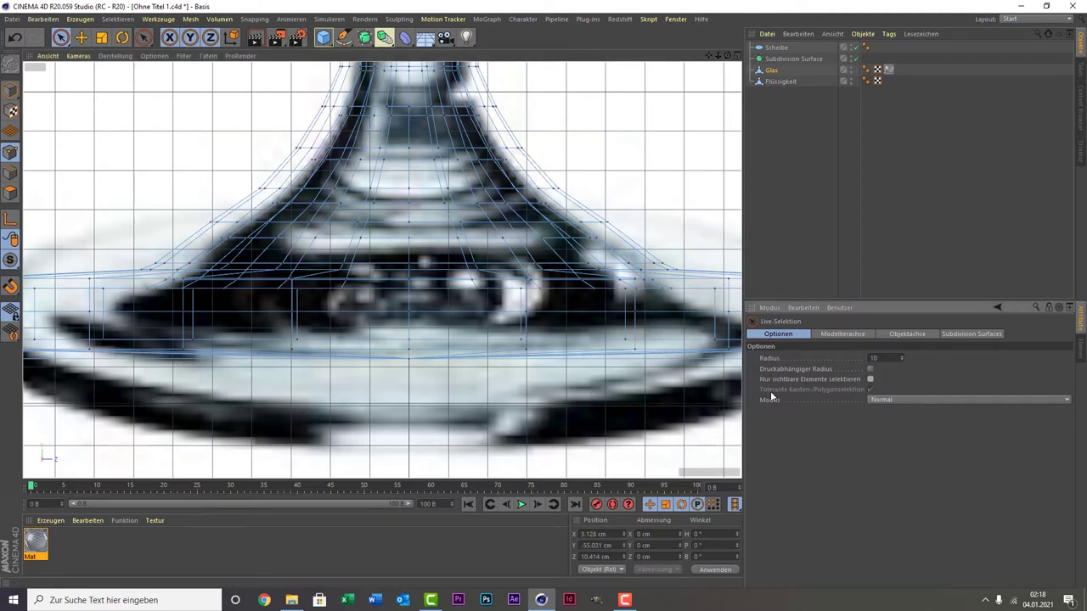
pyautogui.click(408, 358)
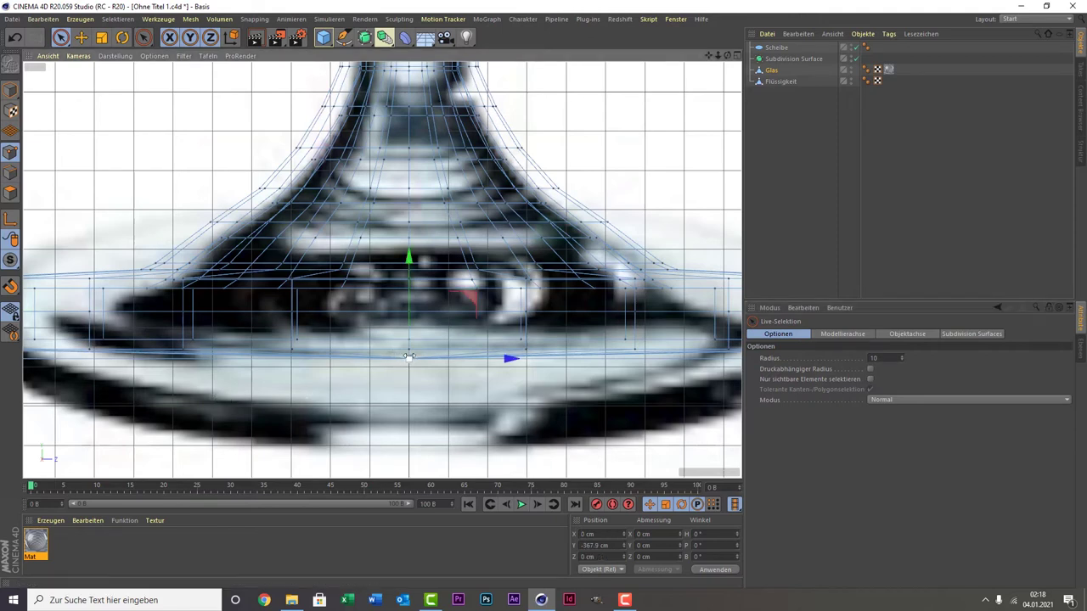
pyautogui.moveTo(409, 307); pyautogui.dragTo(414, 299)
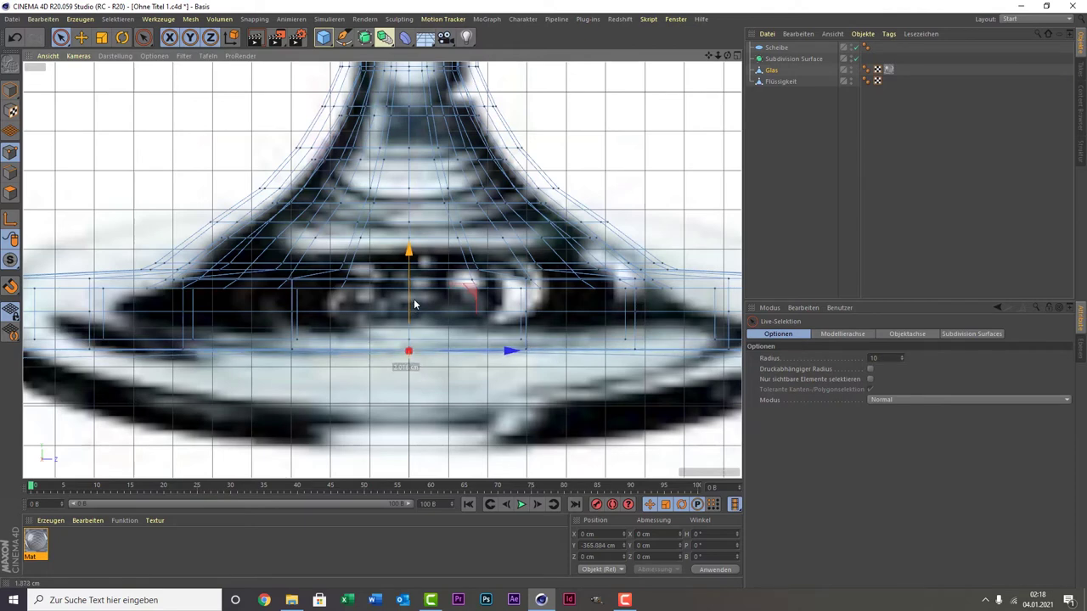
pyautogui.click(821, 278)
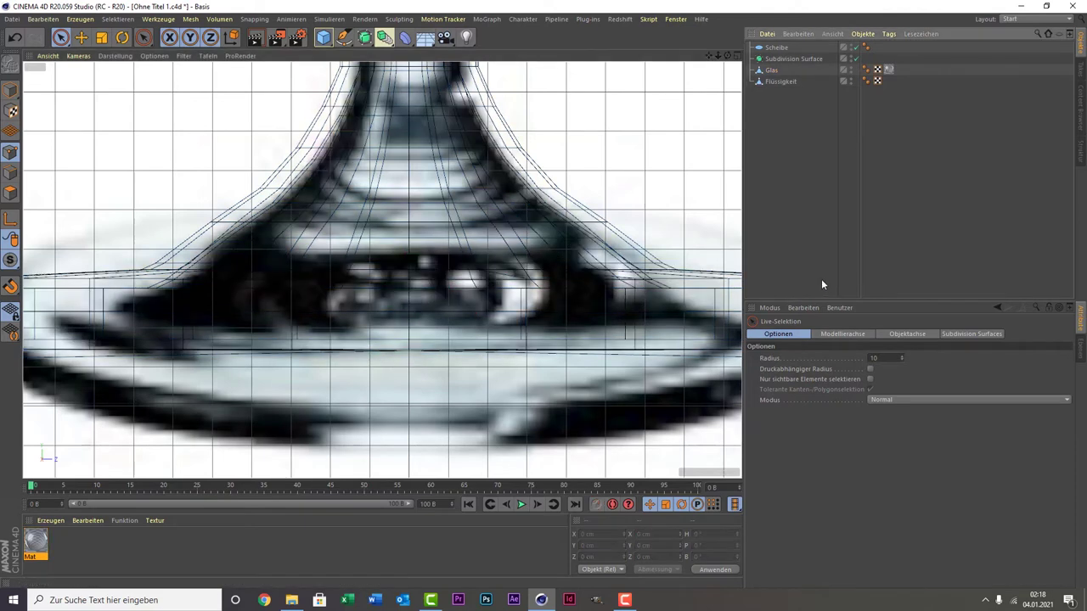
# - Move the Scheibe disc up to Y −367.897 cm under the foot and scale it to 1340.6 cm
pyautogui.scroll(-3, 371, 344)
pyautogui.scroll(-2, 371, 345)
pyautogui.scroll(5, 371, 345)
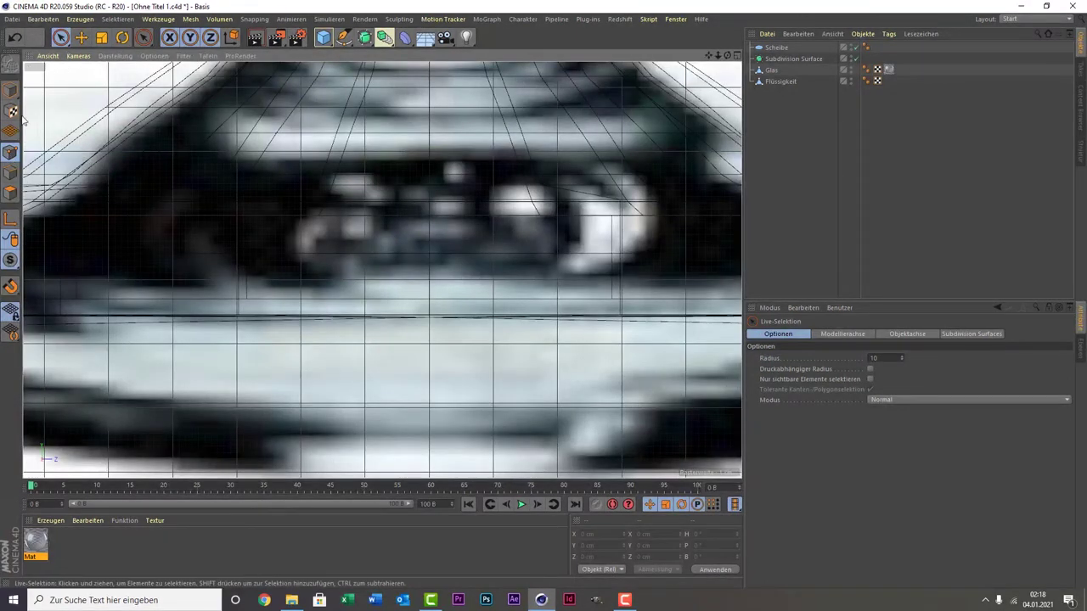
pyautogui.click(13, 90)
pyautogui.click(785, 48)
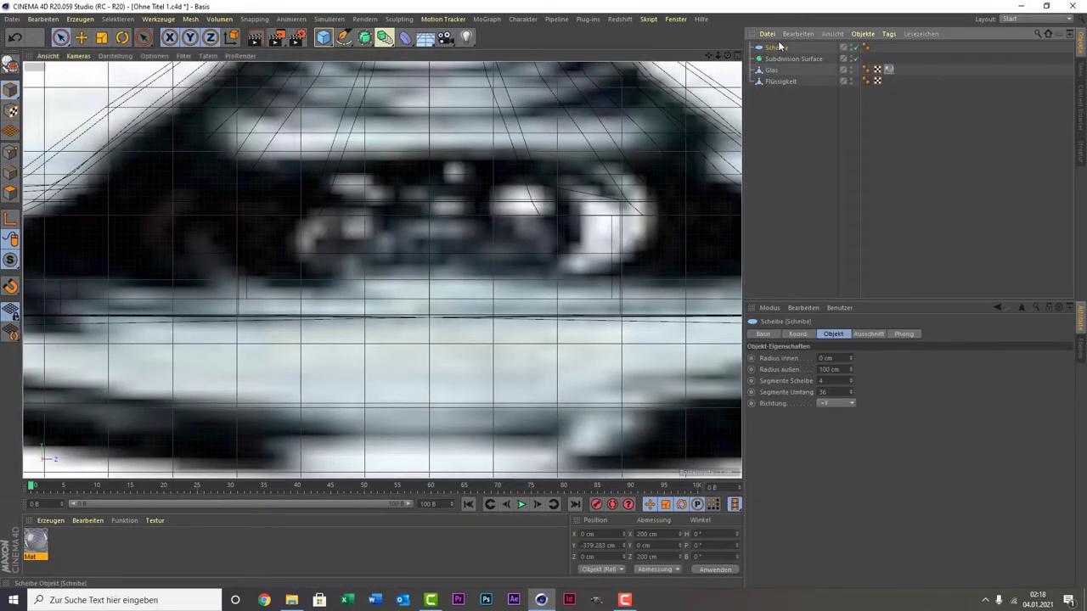
pyautogui.scroll(-3, 599, 213)
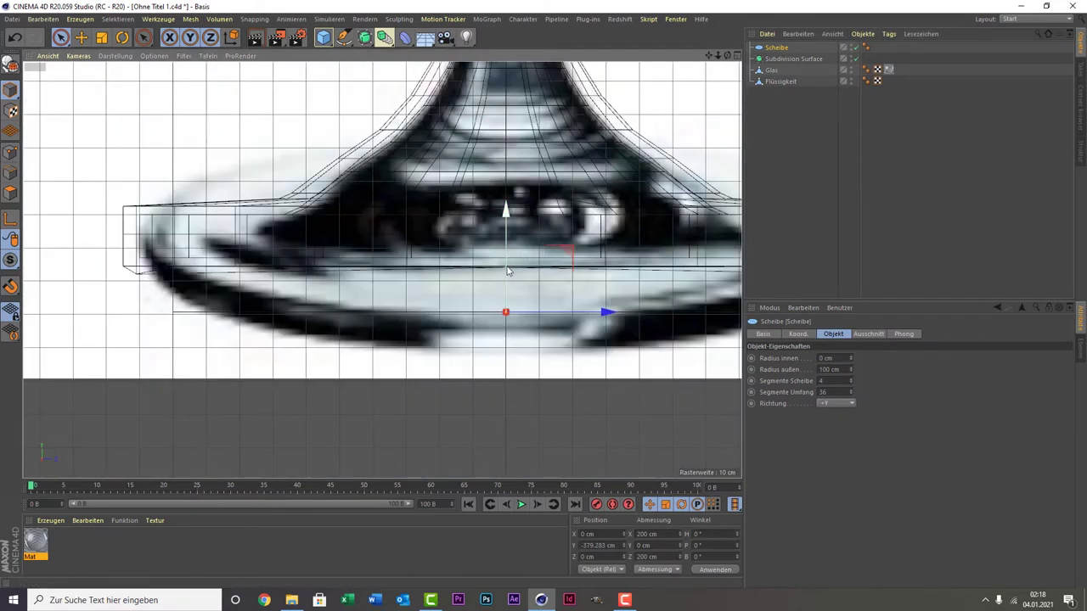
pyautogui.moveTo(508, 268); pyautogui.dragTo(506, 234)
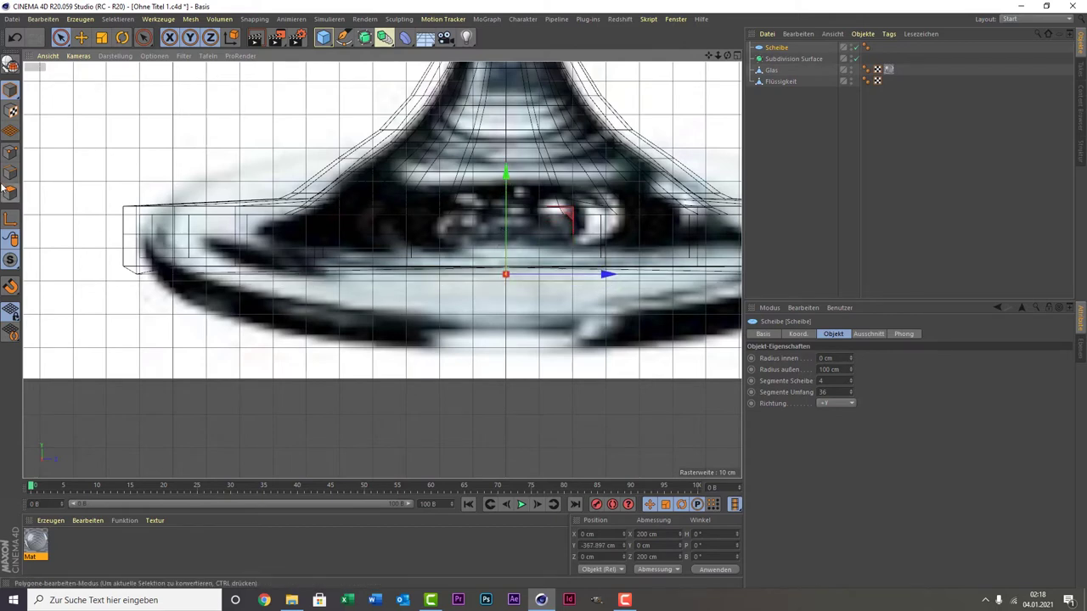
pyautogui.click(101, 38)
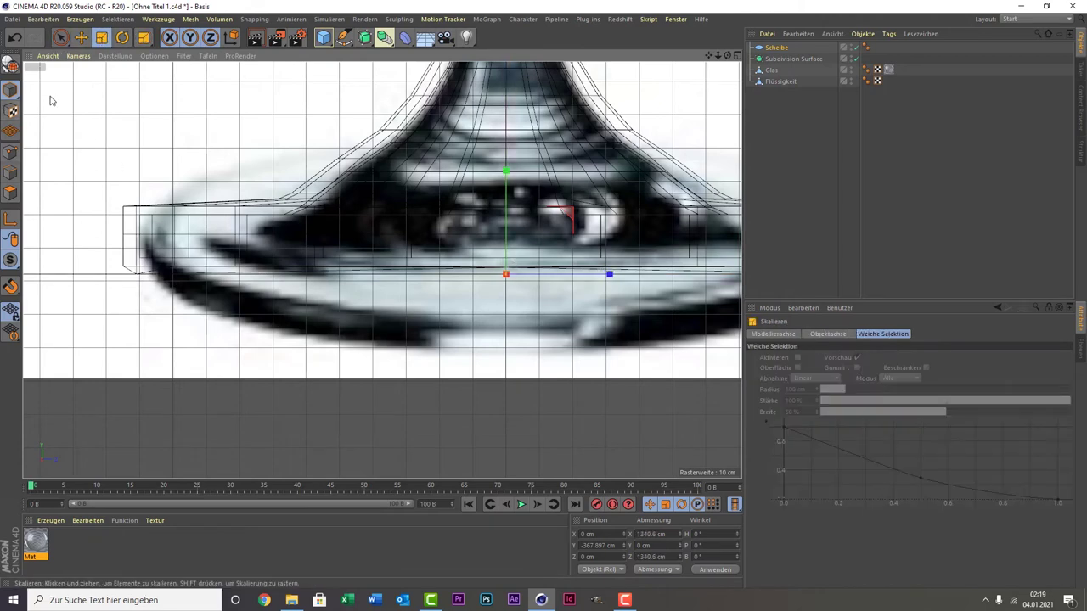
pyautogui.click(775, 69)
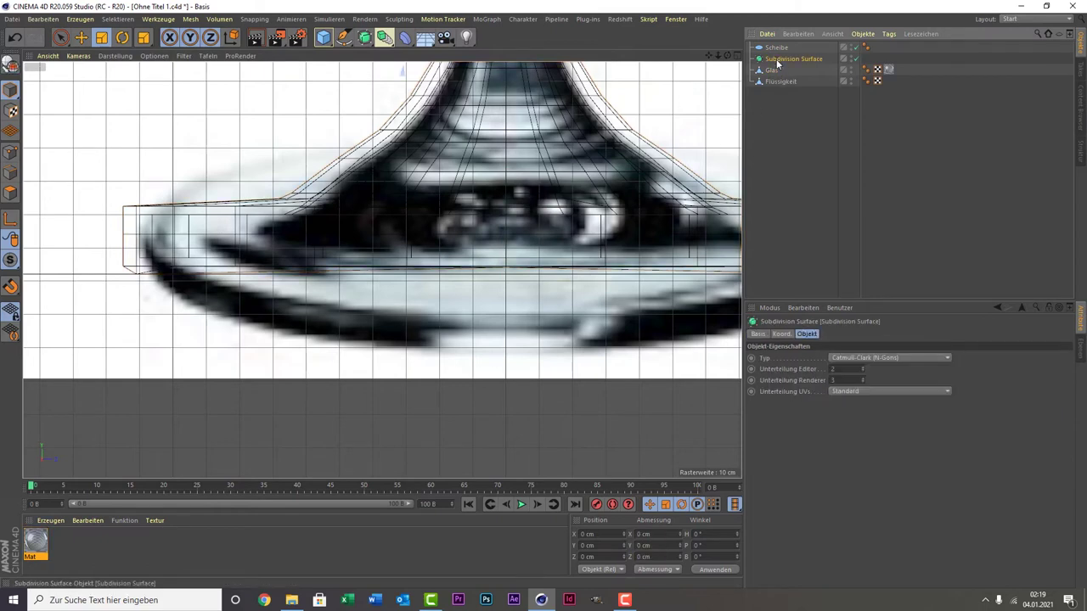
# - Select Glas and pick the outer bottom vertex of its foot in points mode
pyautogui.click(778, 82)
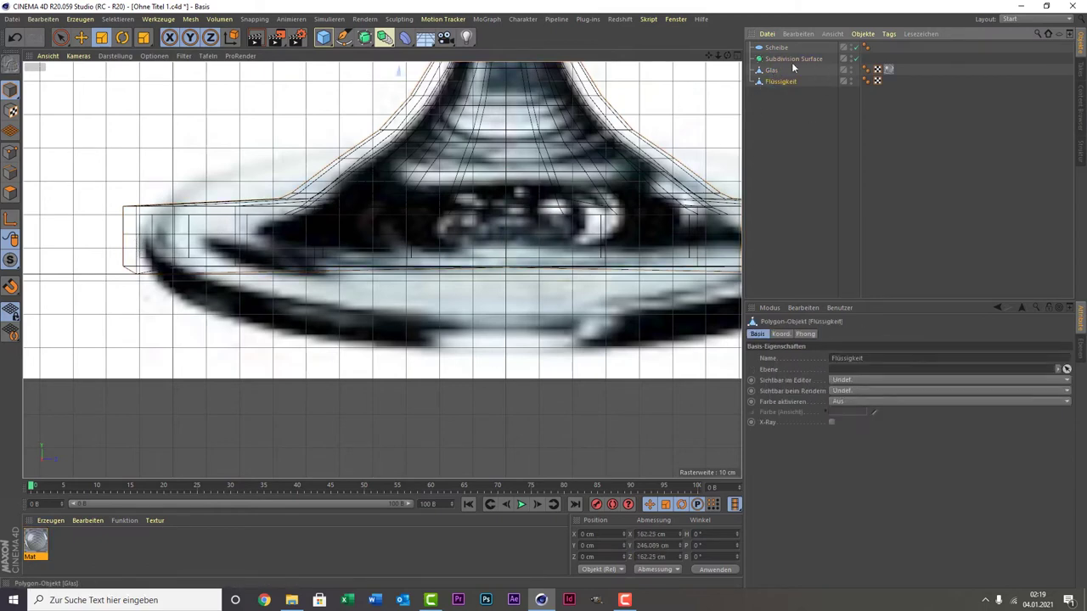
pyautogui.click(134, 257)
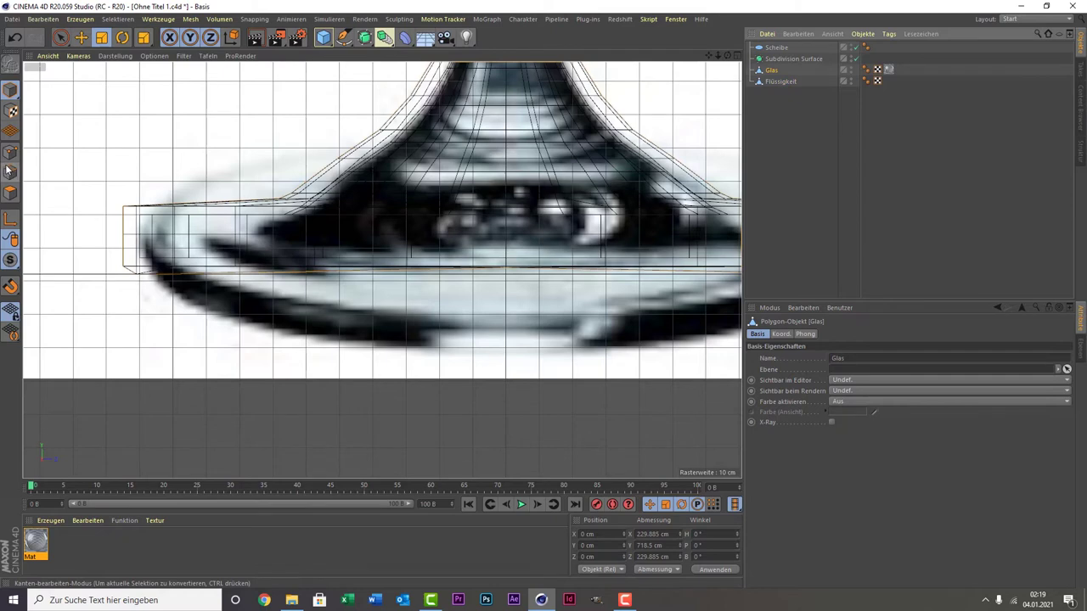
pyautogui.click(8, 171)
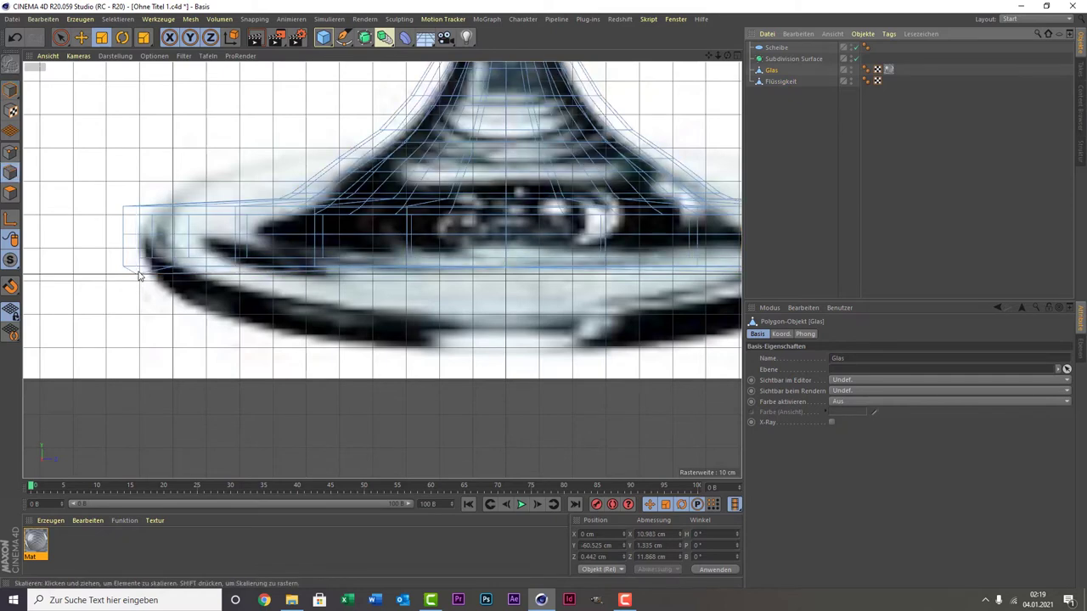
pyautogui.scroll(5, 150, 280)
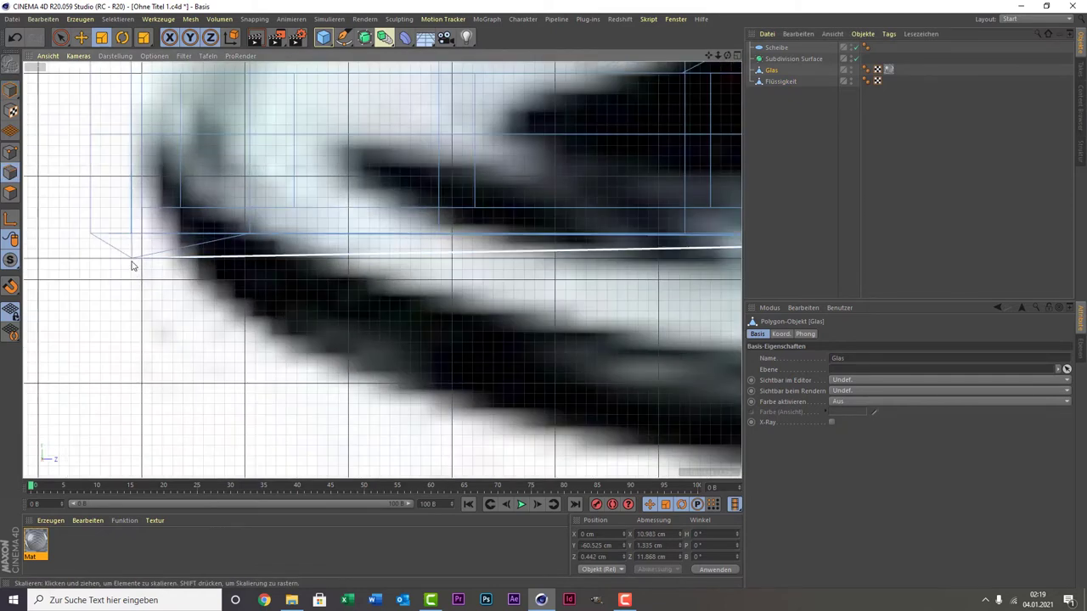
pyautogui.click(132, 263)
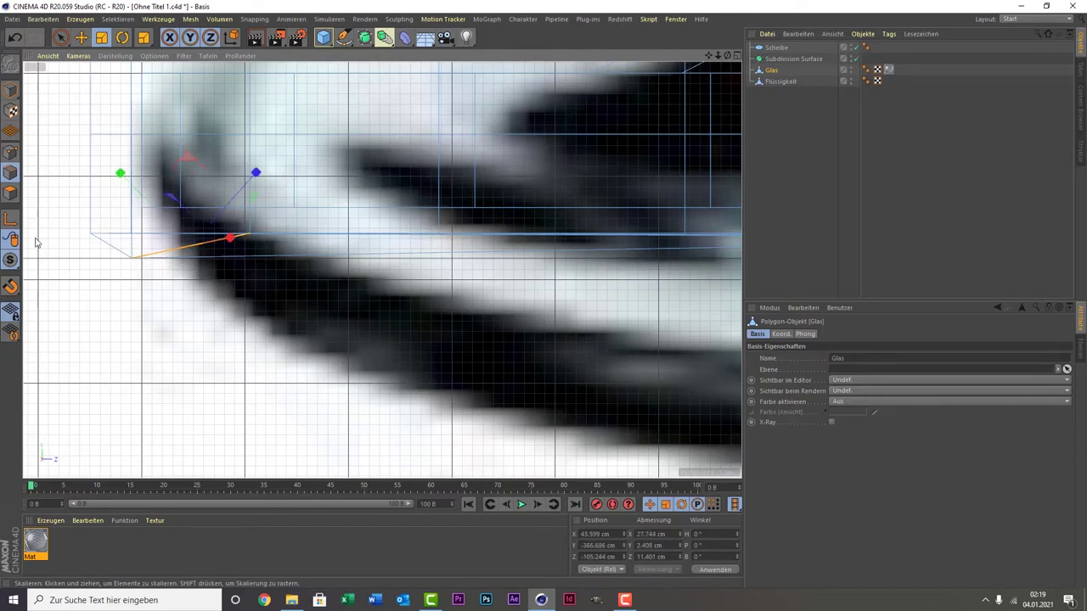
pyautogui.click(10, 152)
pyautogui.click(131, 258)
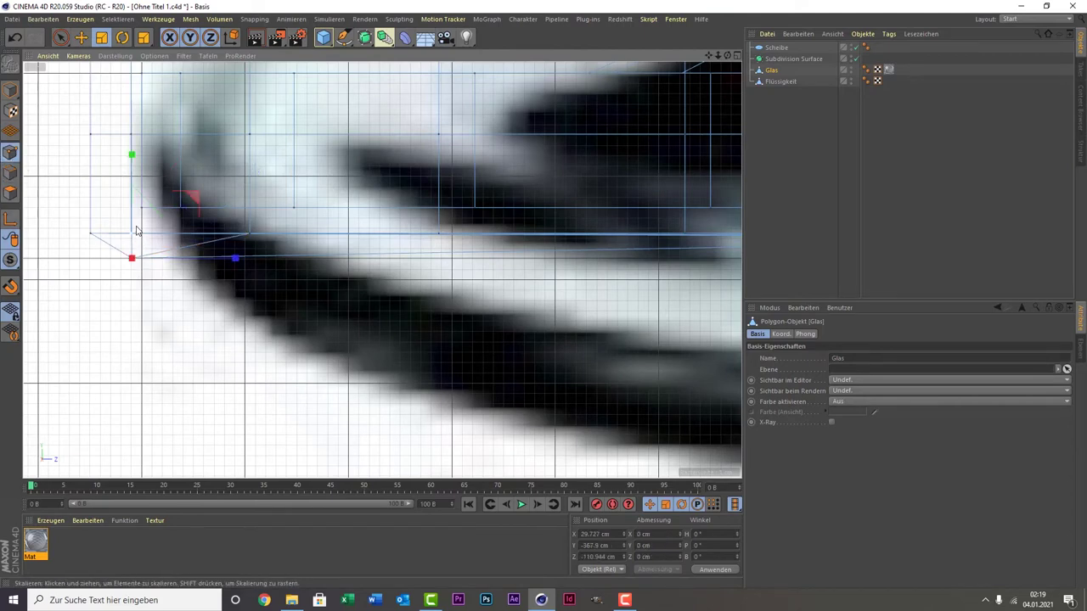
# - Select the foot's outer rim vertices with Live Selection, checking the whole rim
pyautogui.click(62, 36)
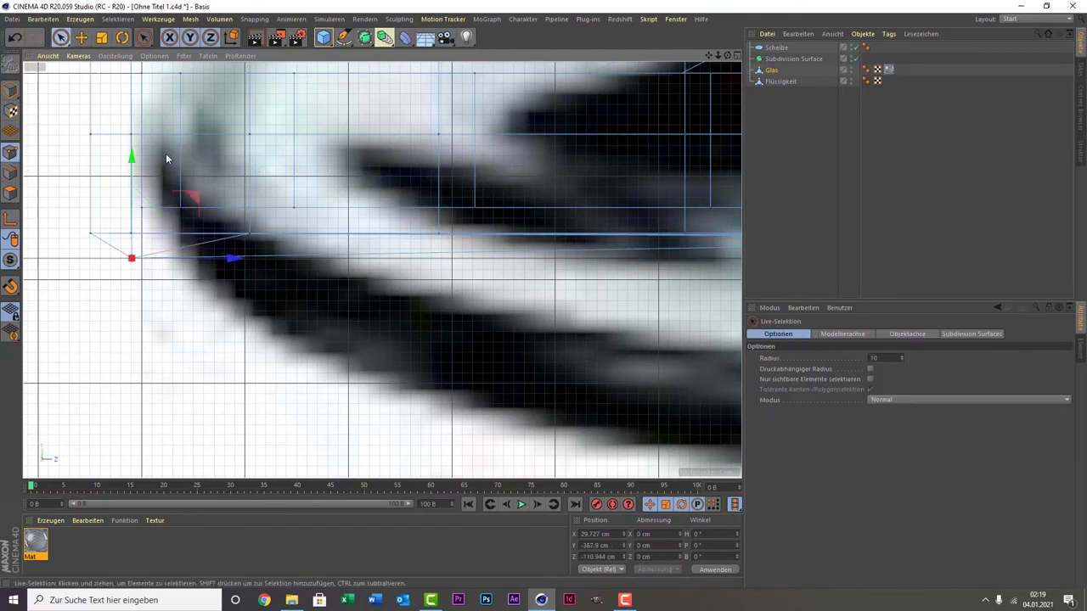
pyautogui.press('s')
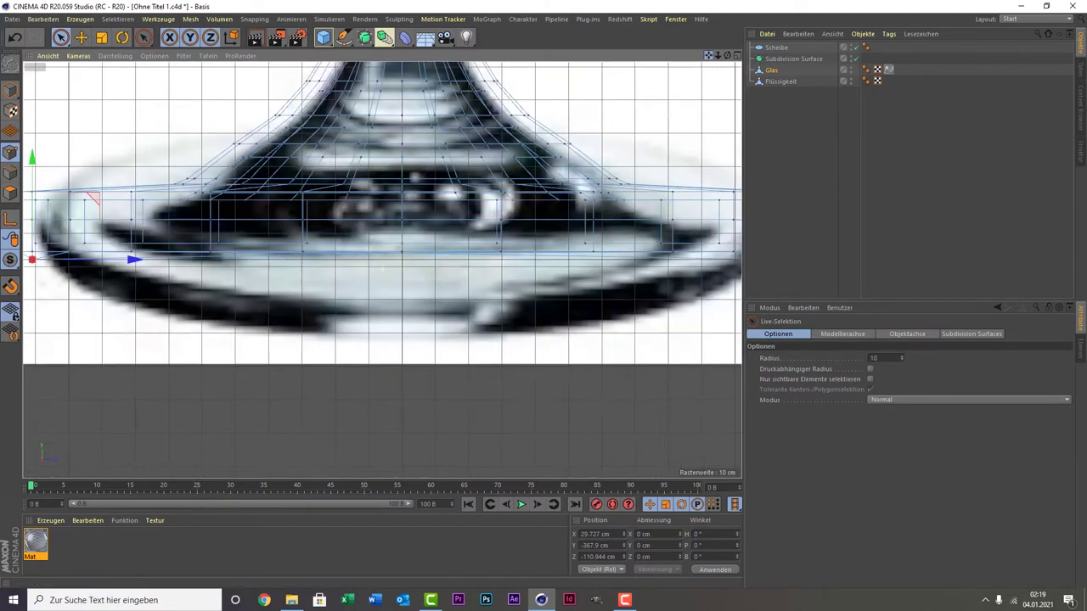
pyautogui.moveTo(709, 55); pyautogui.dragTo(593, 240)
pyautogui.scroll(5, 593, 240)
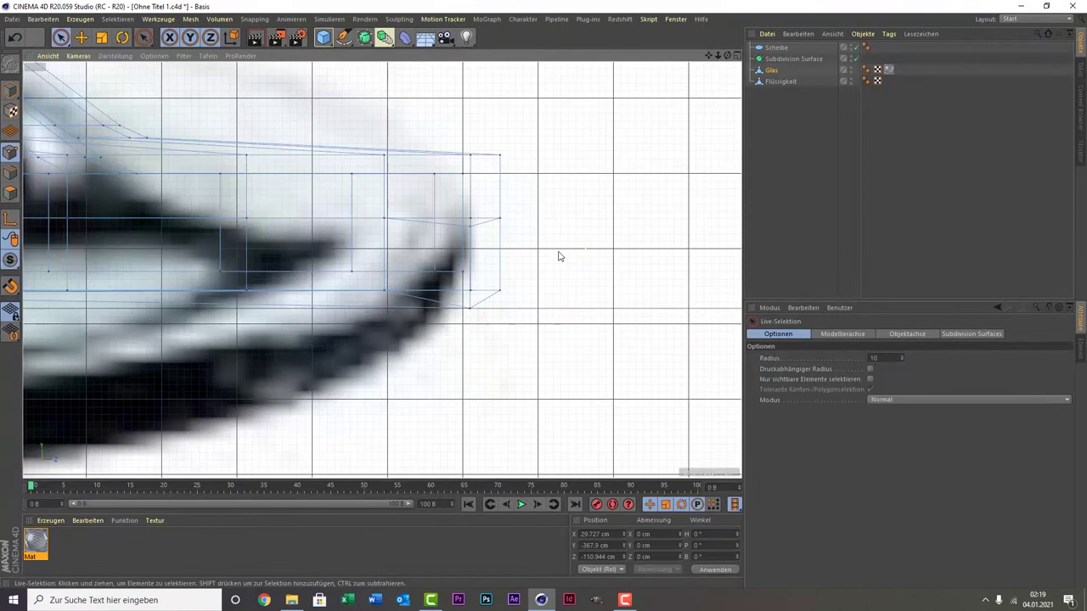
pyautogui.click(473, 313)
pyautogui.scroll(-2, 655, 149)
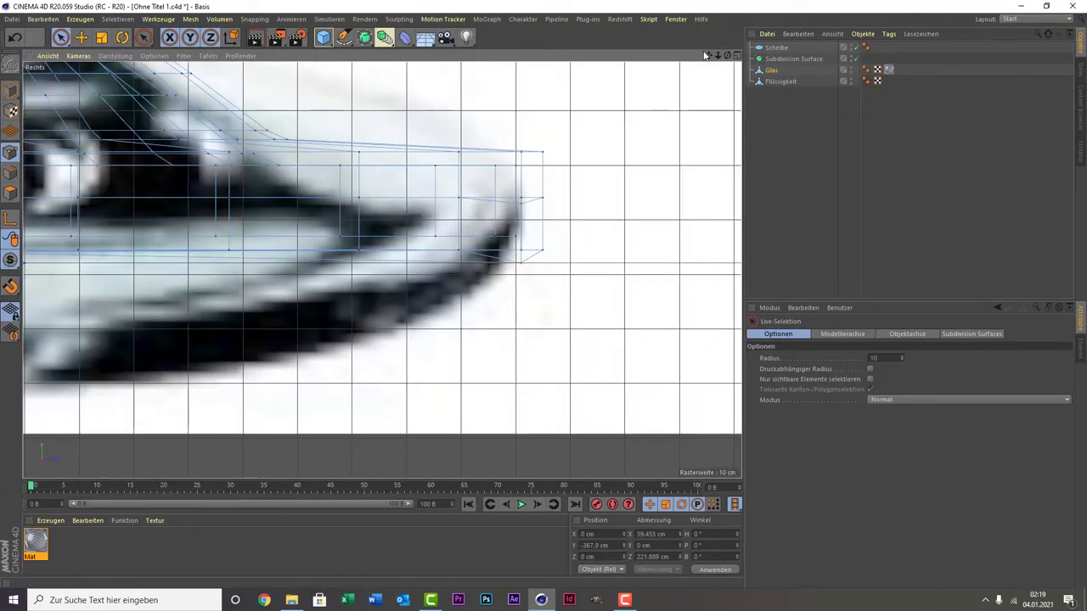
pyautogui.moveTo(710, 60); pyautogui.dragTo(382, 270)
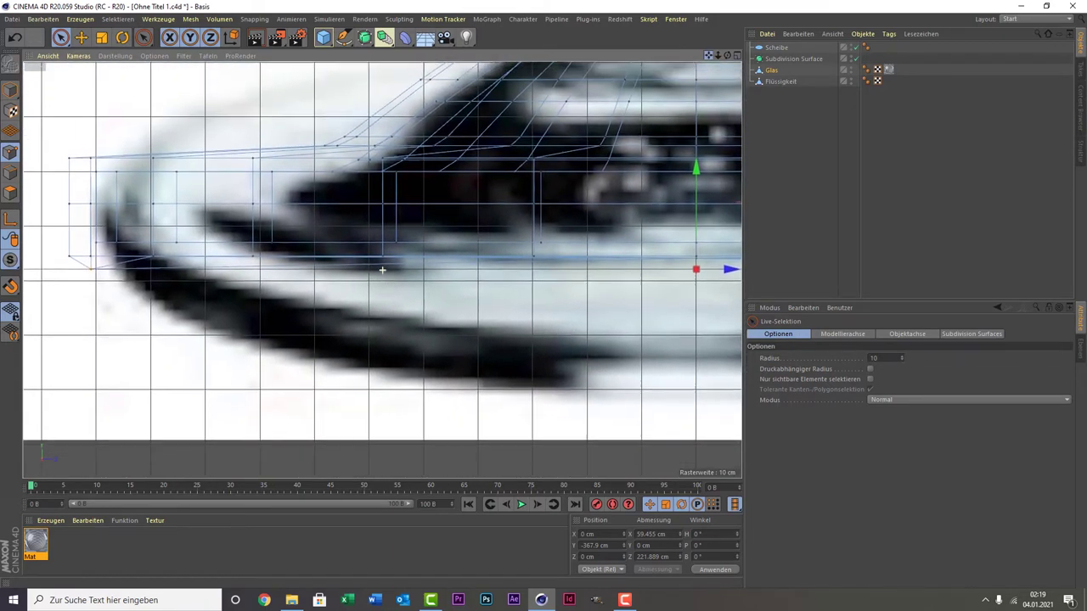
pyautogui.moveTo(382, 270)
pyautogui.mouseDown()
pyautogui.moveTo(670, 263)
pyautogui.moveTo(727, 238)
pyautogui.mouseUp()
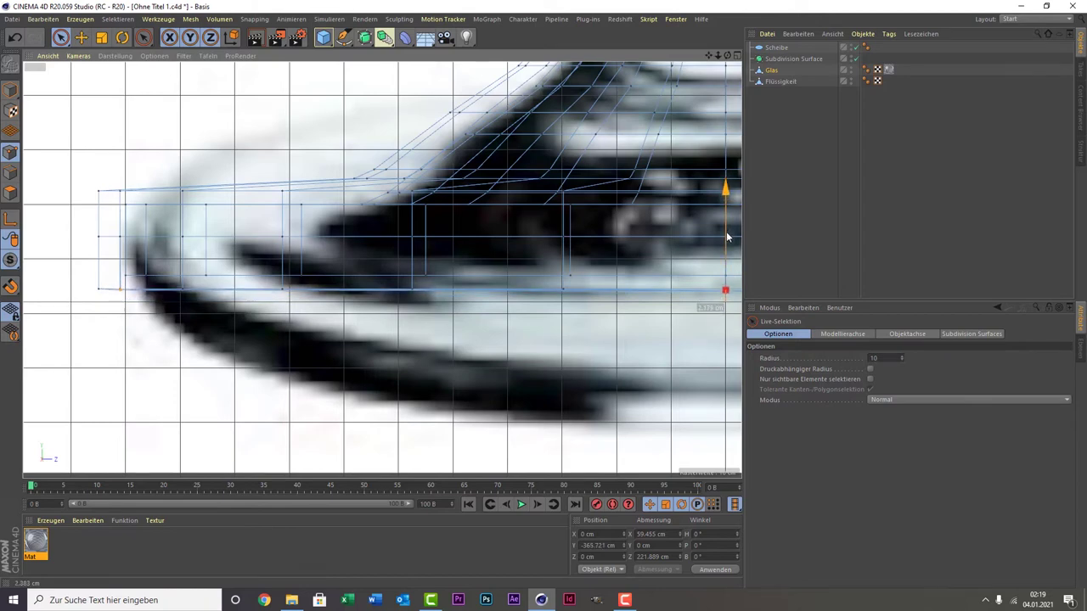
pyautogui.scroll(-4, 597, 270)
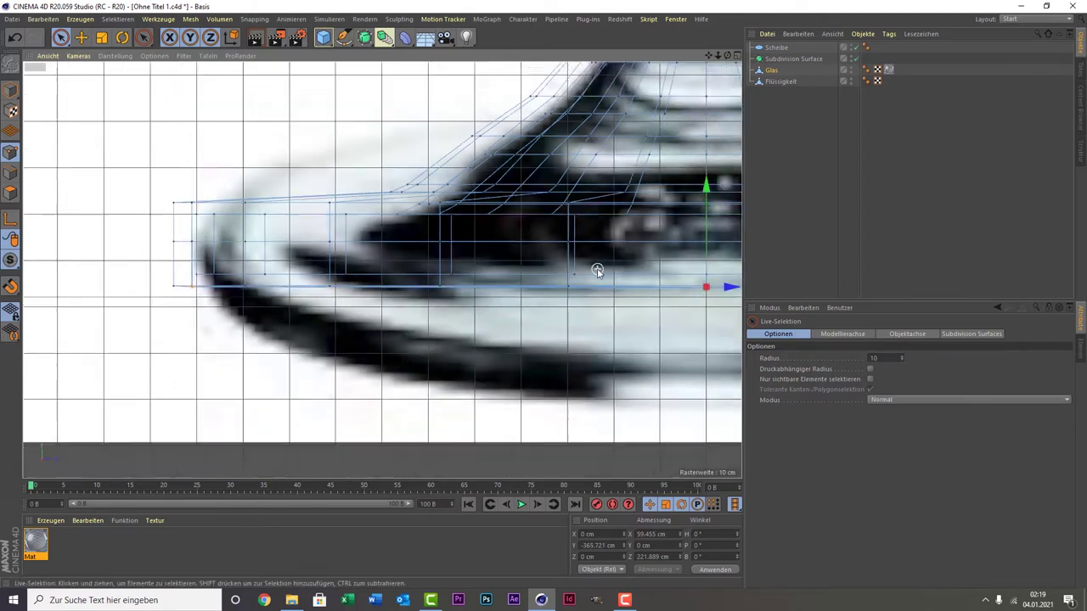
pyautogui.moveTo(734, 278)
pyautogui.keyDown('alt'); pyautogui.mouseDown(button='middle')
pyautogui.moveTo(383, 268)
pyautogui.moveTo(548, 264)
pyautogui.mouseUp(button='middle'); pyautogui.keyUp('alt')
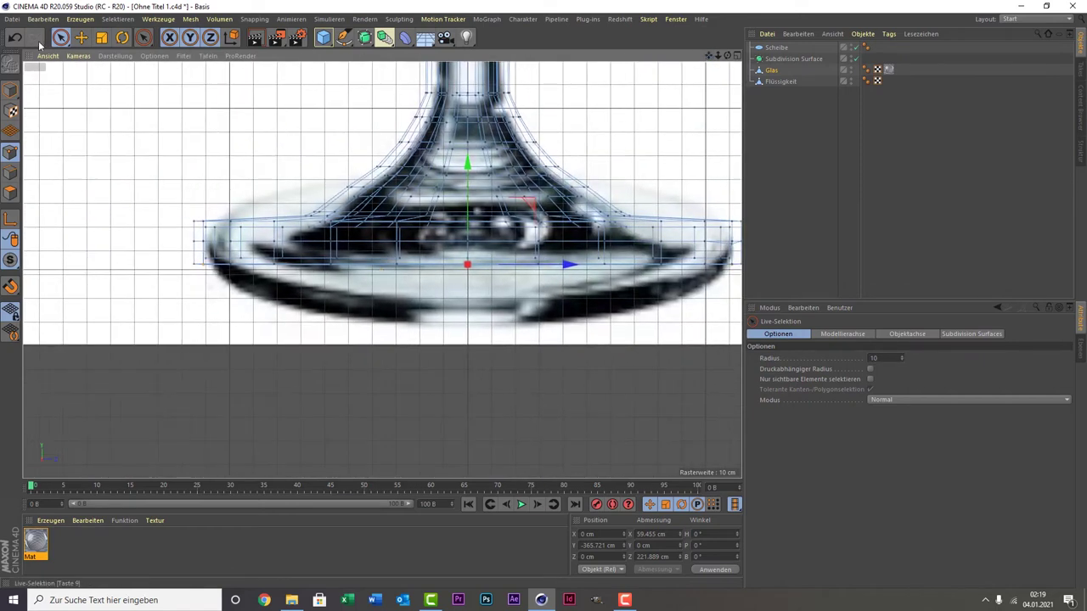
# - Select the Scheibe disc and raise it slightly under the glass
pyautogui.click(790, 48)
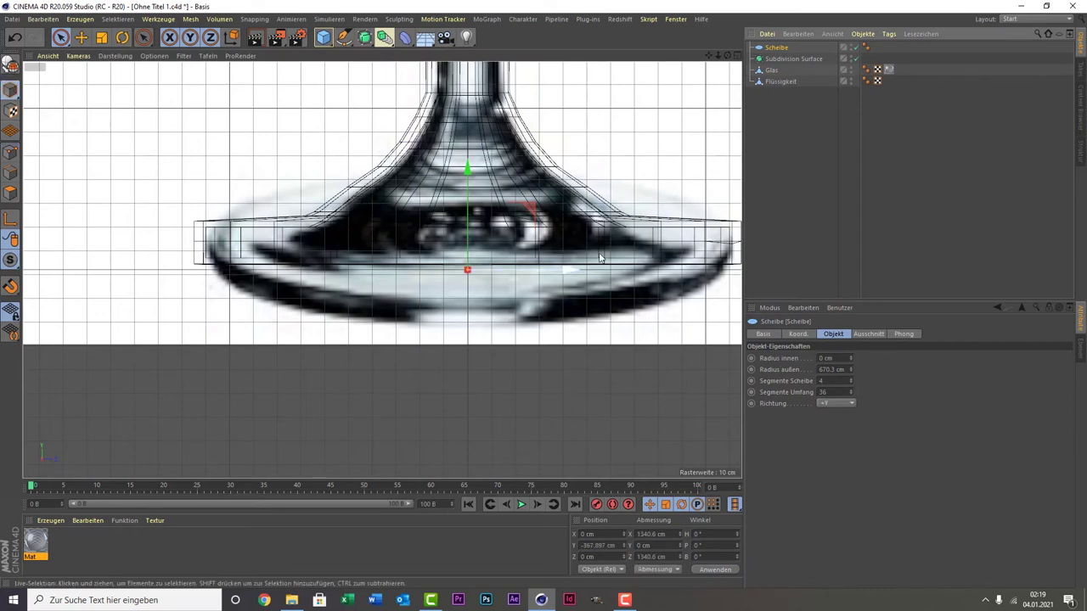
pyautogui.scroll(3, 646, 262)
pyautogui.scroll(3, 456, 260)
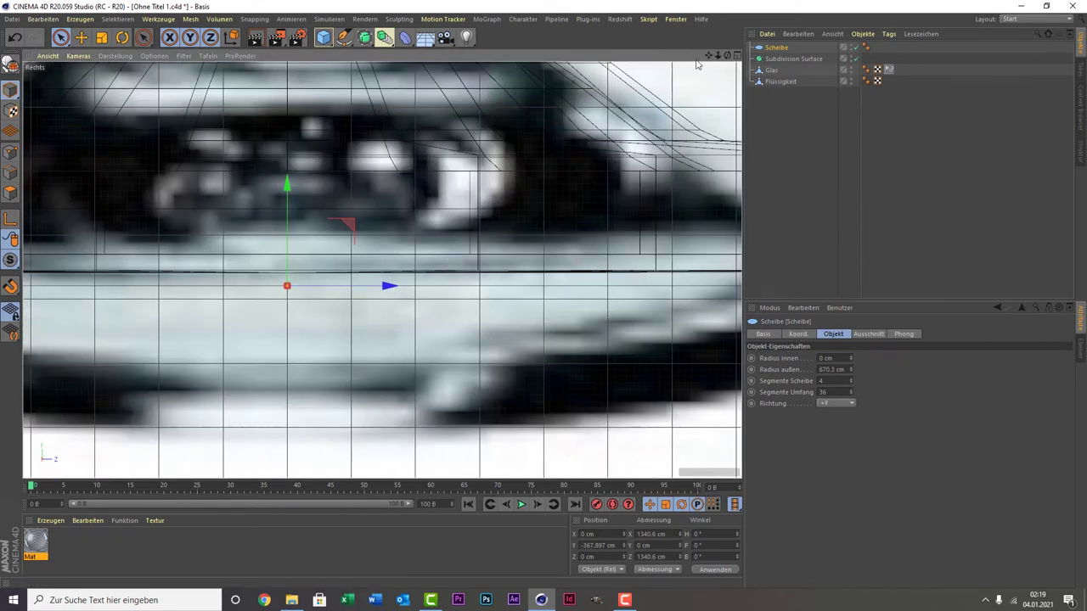
pyautogui.moveTo(709, 56); pyautogui.dragTo(934, 58)
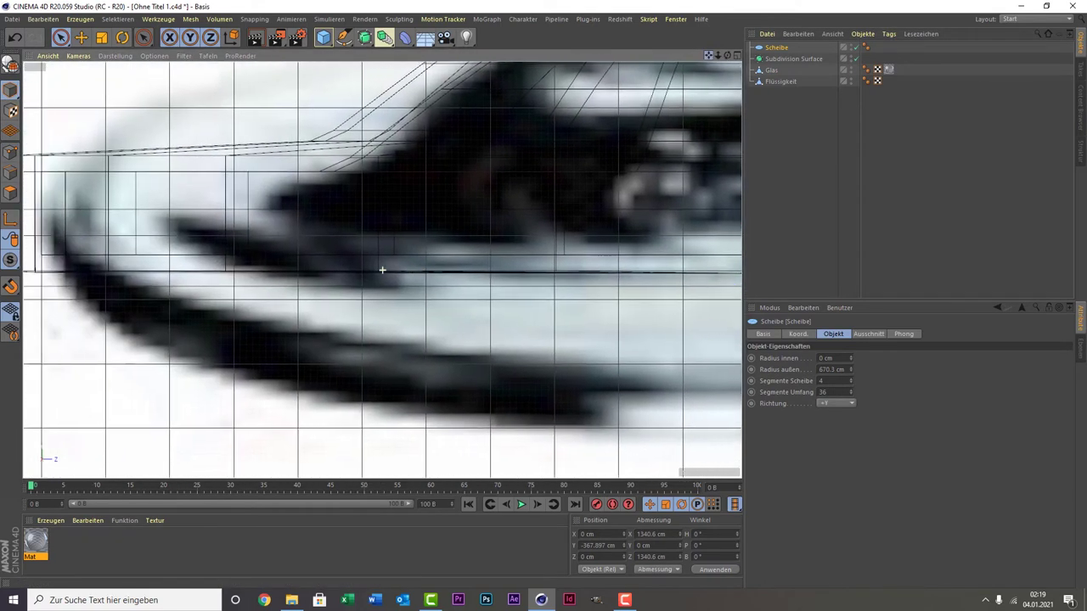
pyautogui.scroll(-3, 477, 180)
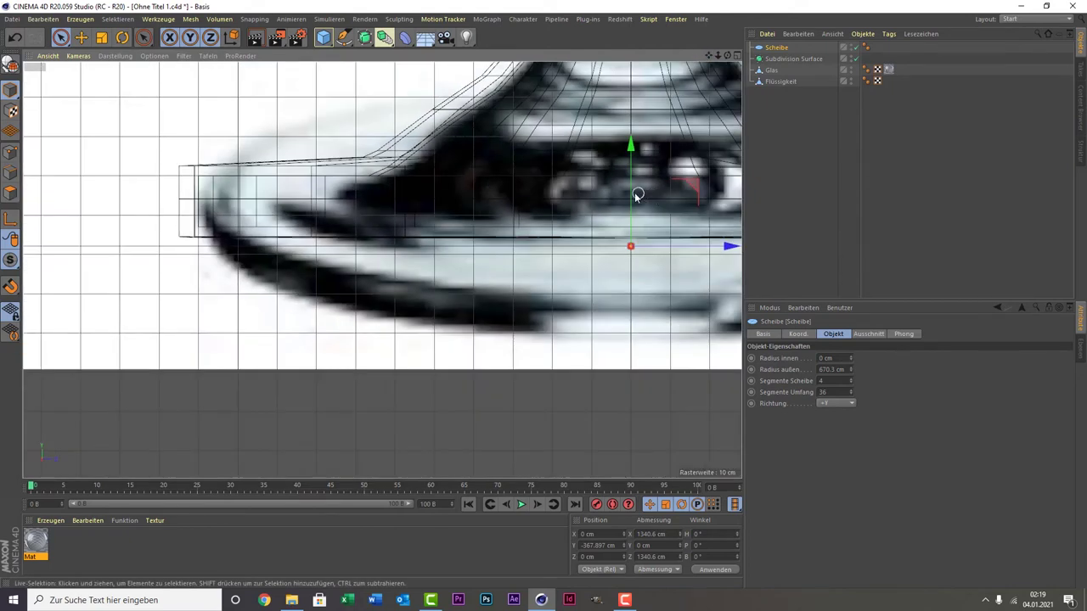
pyautogui.moveTo(631, 193); pyautogui.dragTo(630, 183)
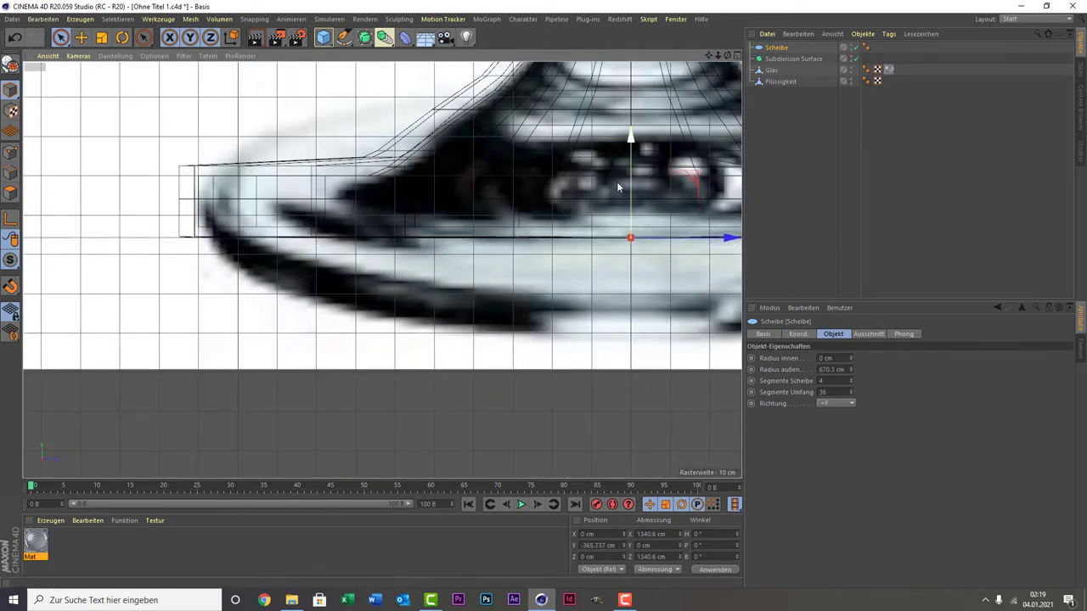
# - Rescale Scheibe, shrinking then enlarging it to 1928.1 cm across (964.05 cm radius)
pyautogui.click(101, 37)
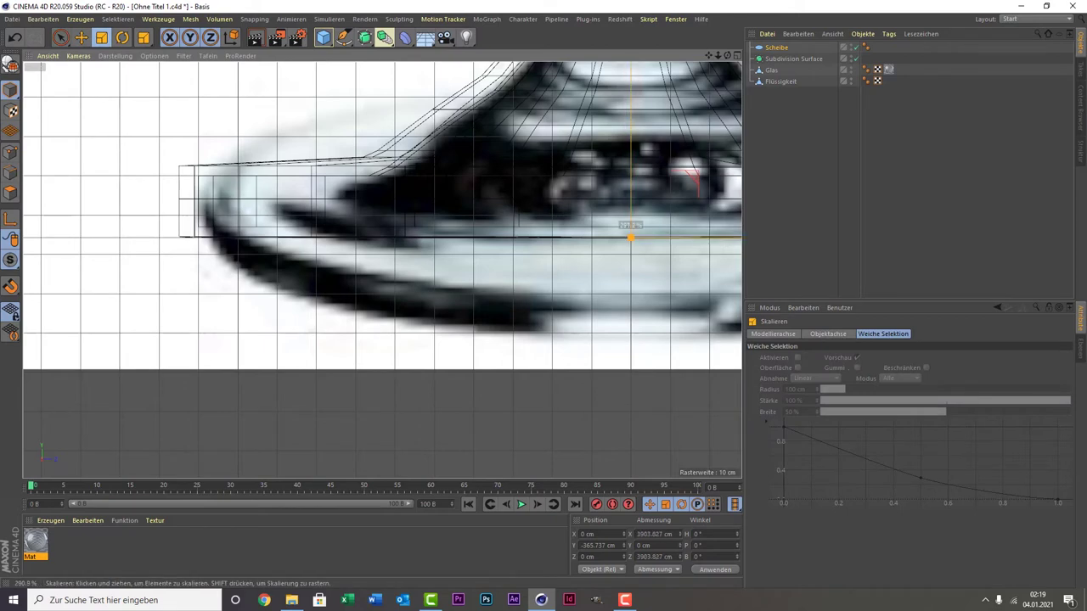
pyautogui.middleClick(110, 174)
pyautogui.middleClick(217, 154)
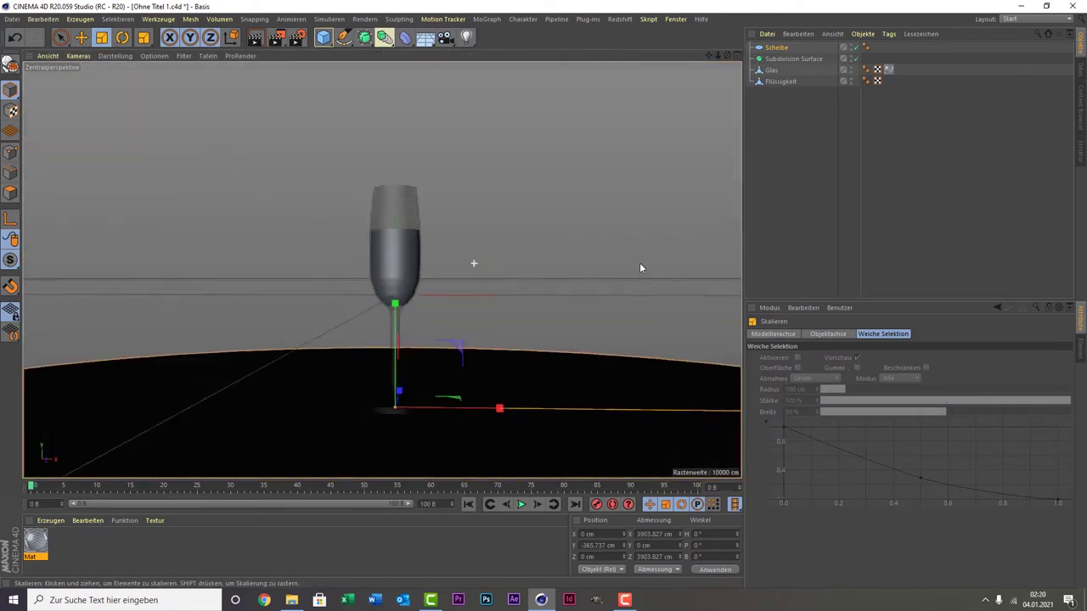
pyautogui.click(630, 271)
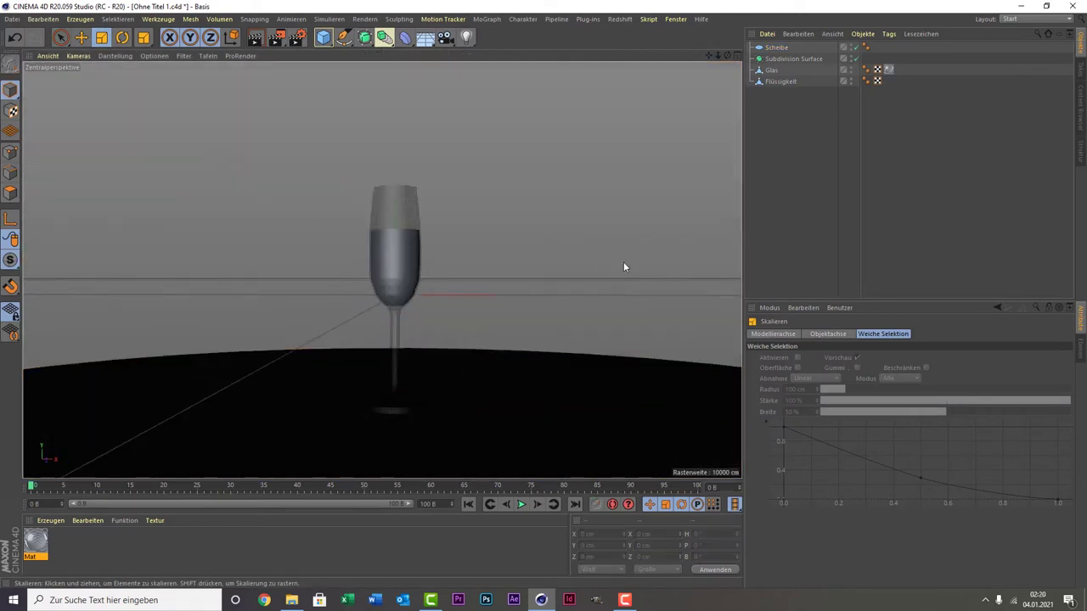
pyautogui.click(502, 391)
pyautogui.moveTo(543, 264)
pyautogui.mouseDown()
pyautogui.moveTo(401, 343)
pyautogui.moveTo(427, 343)
pyautogui.mouseUp()
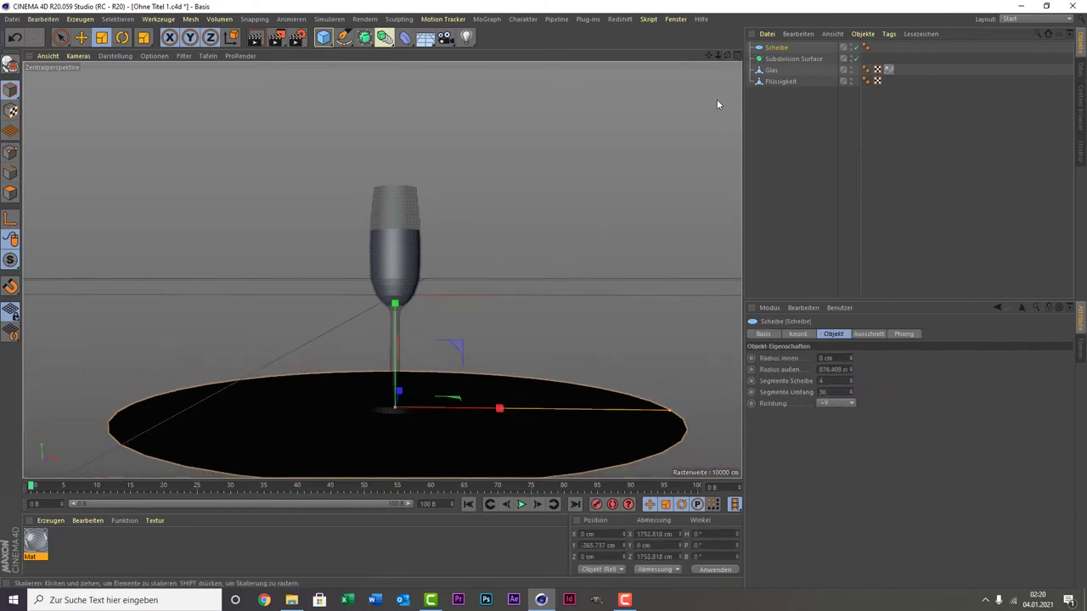
pyautogui.moveTo(719, 56); pyautogui.dragTo(614, 148)
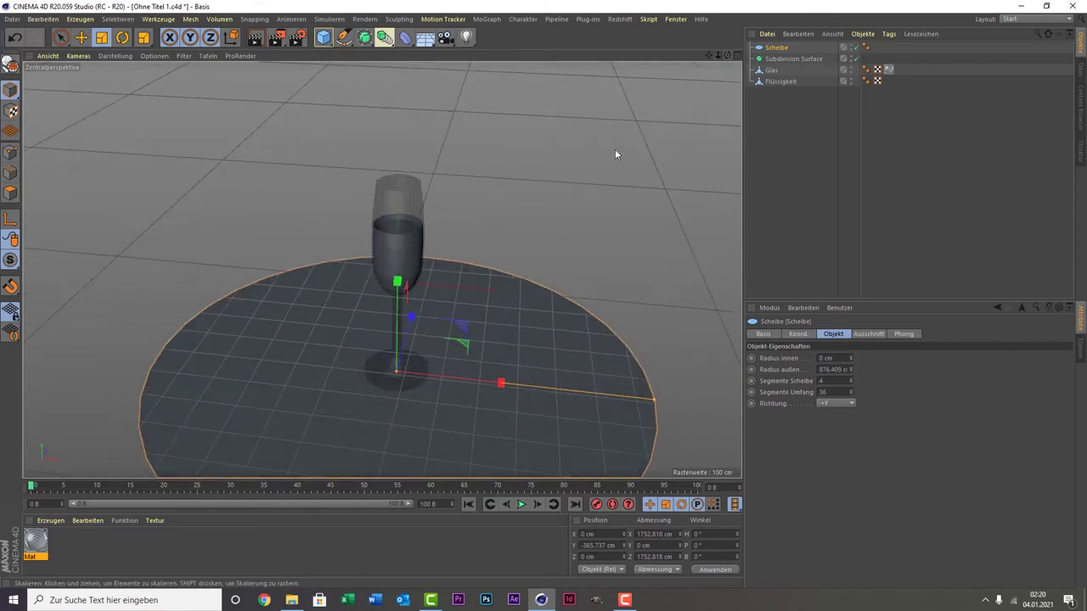
pyautogui.scroll(3, 400, 283)
pyautogui.moveTo(629, 231); pyautogui.dragTo(660, 215)
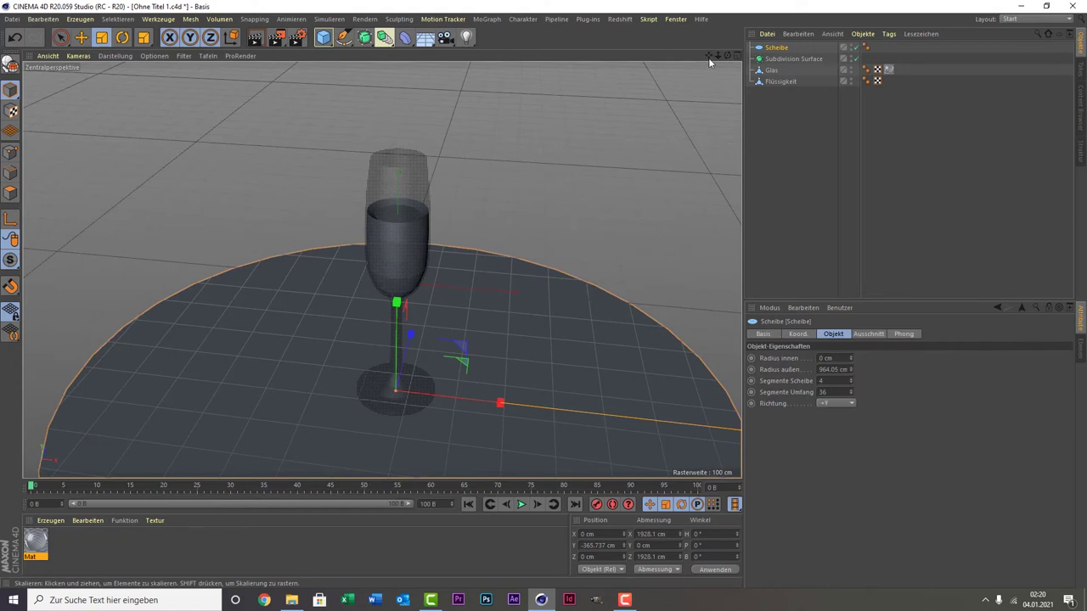
pyautogui.moveTo(710, 59); pyautogui.dragTo(709, 34)
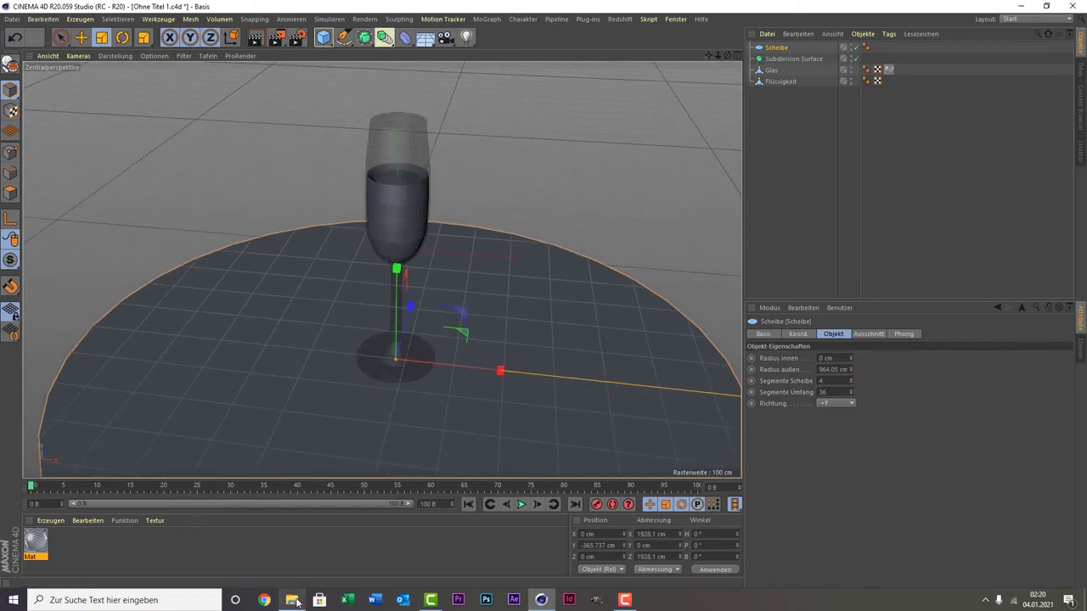
# - Drag 1857.jpg from Textures > metal into the Material Manager as new material Mat
pyautogui.click(293, 600)
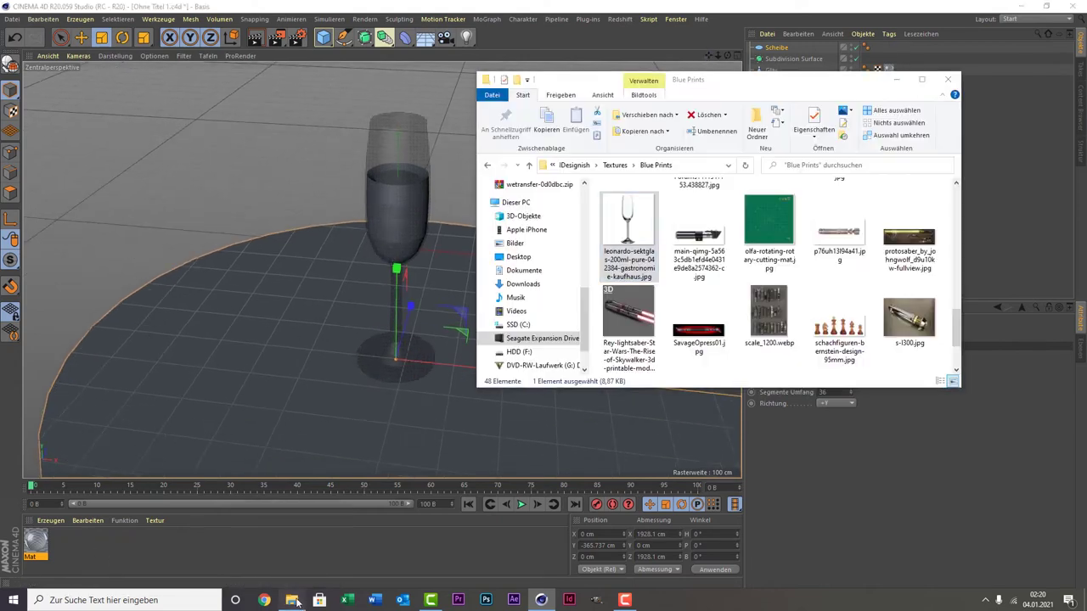
pyautogui.click(488, 165)
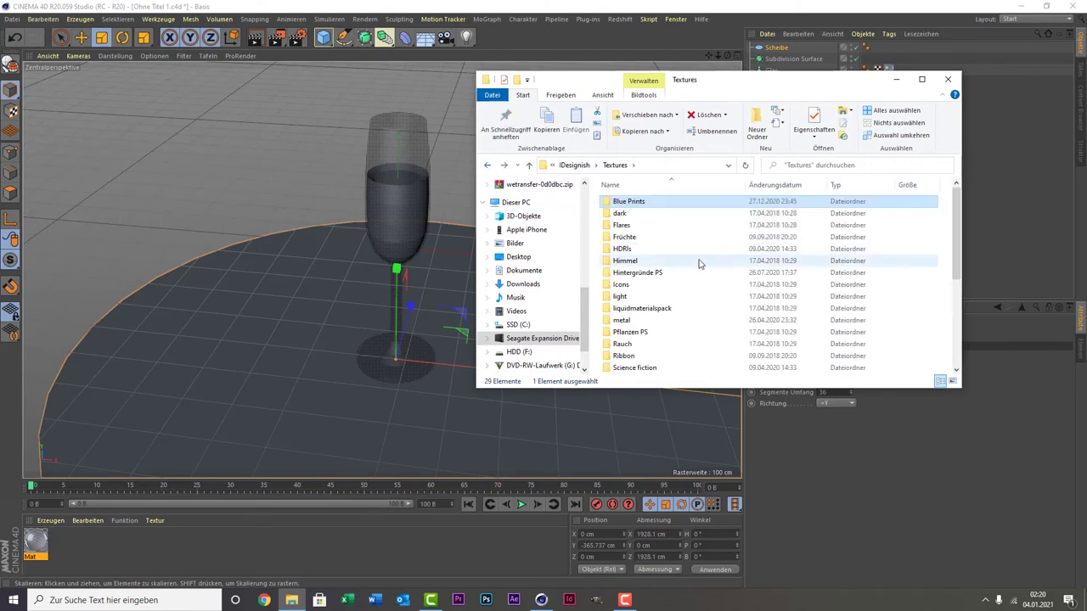
pyautogui.moveTo(623, 249)
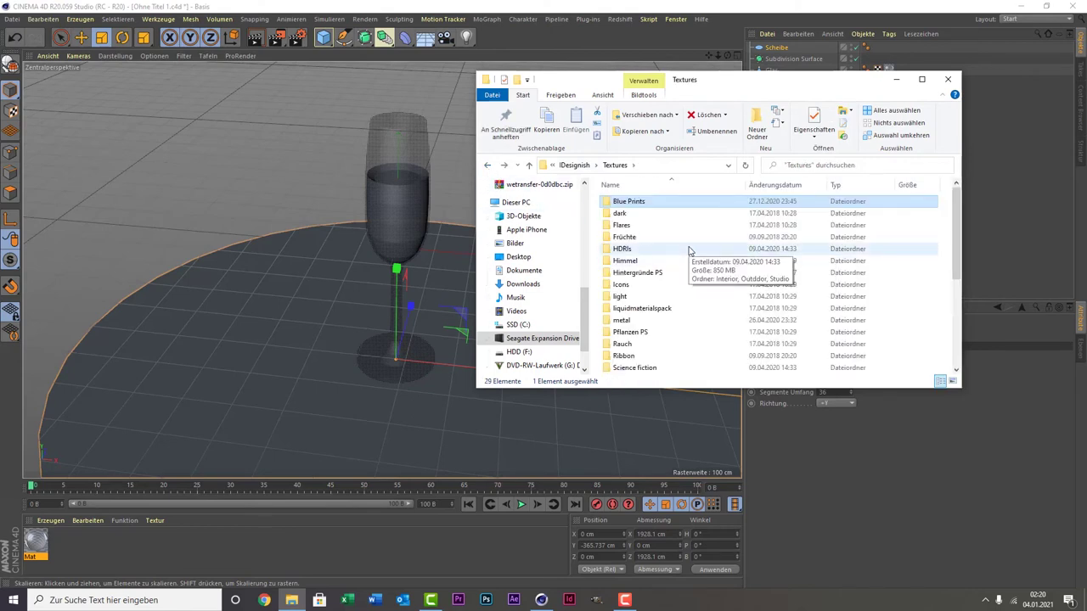
pyautogui.scroll(-1, 689, 250)
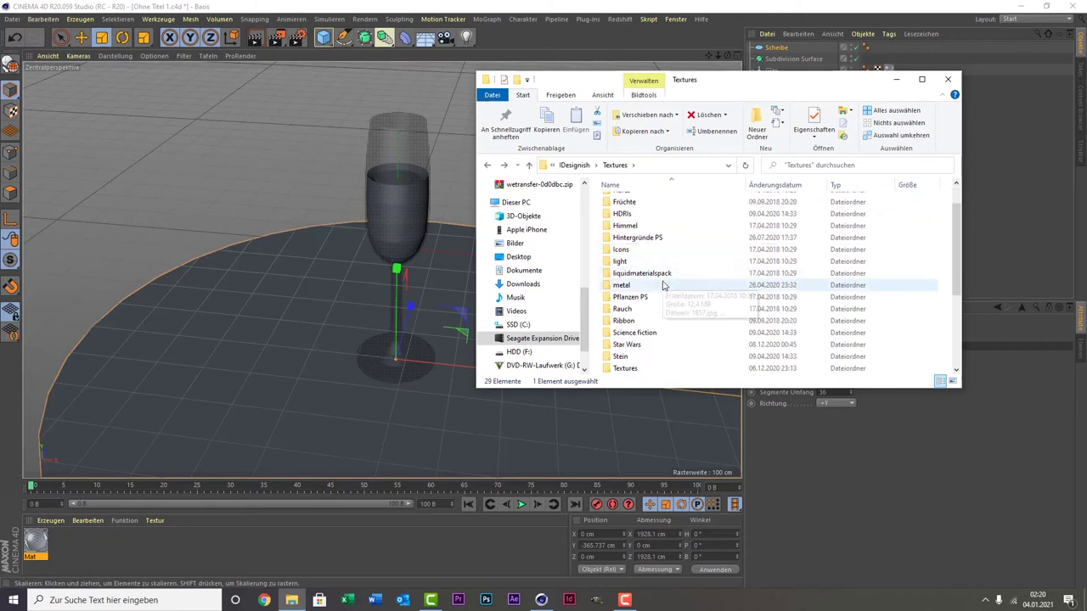
pyautogui.doubleClick(625, 287)
pyautogui.click(634, 219)
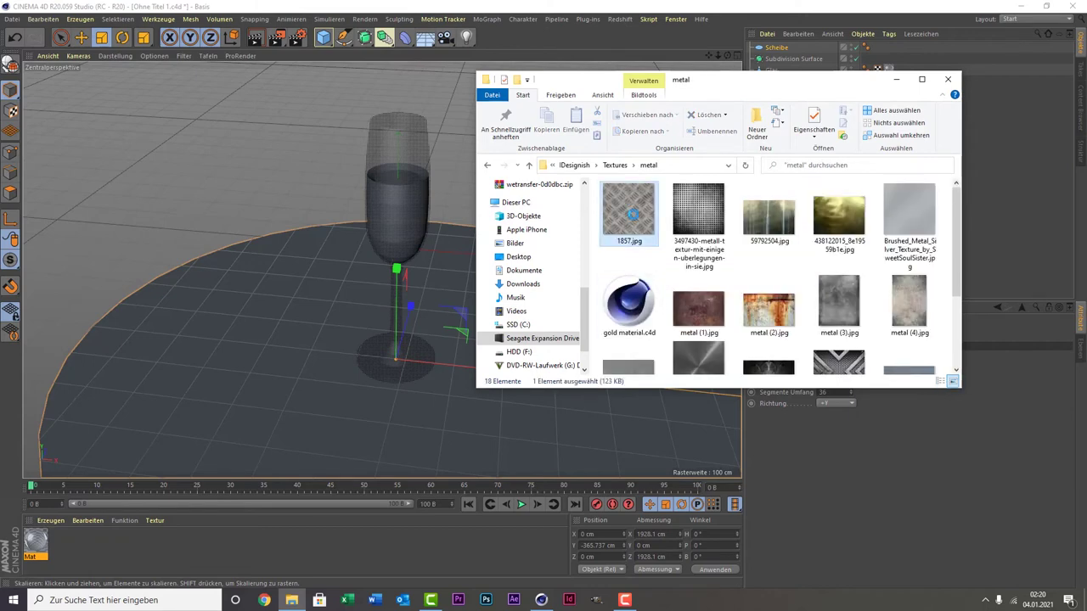
pyautogui.moveTo(416, 367); pyautogui.dragTo(149, 528)
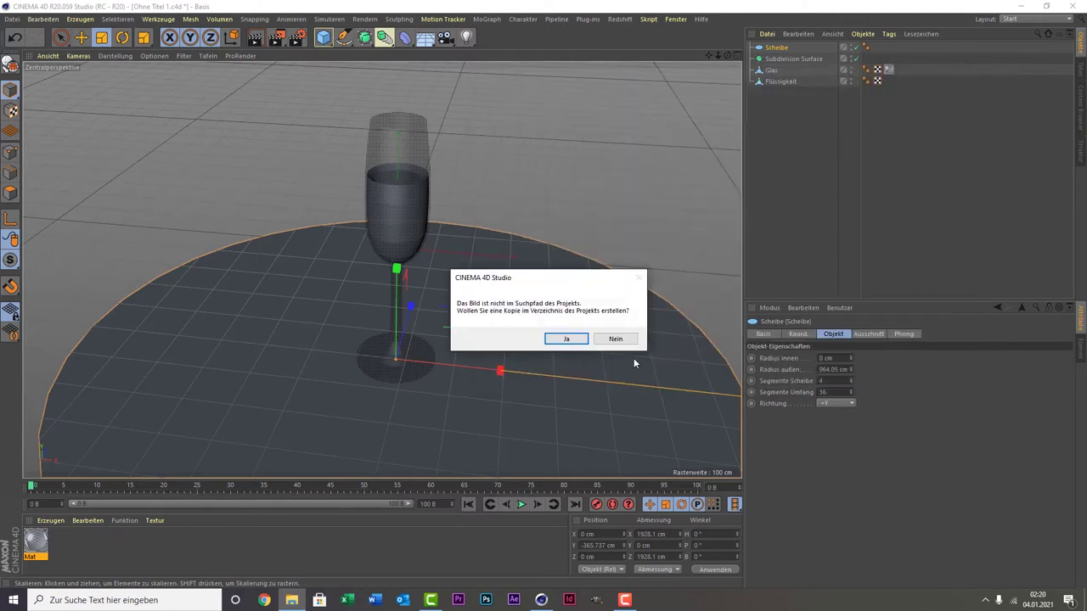
pyautogui.click(619, 338)
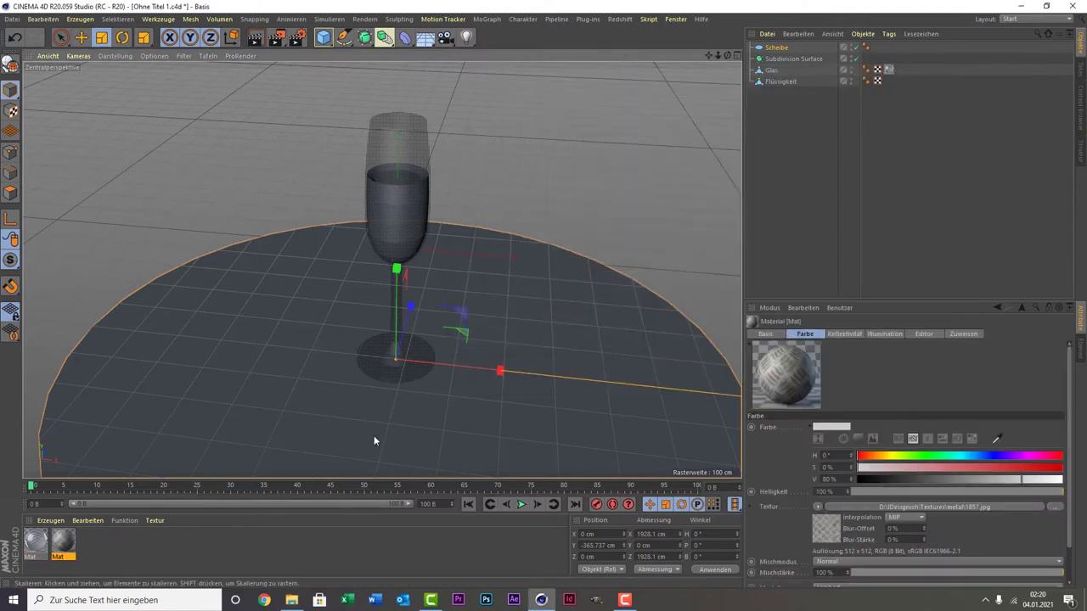
# - Apply Mat to the Scheibe disc and add 1857.jpg as its 20% Relief map
pyautogui.moveTo(59, 536); pyautogui.dragTo(357, 365)
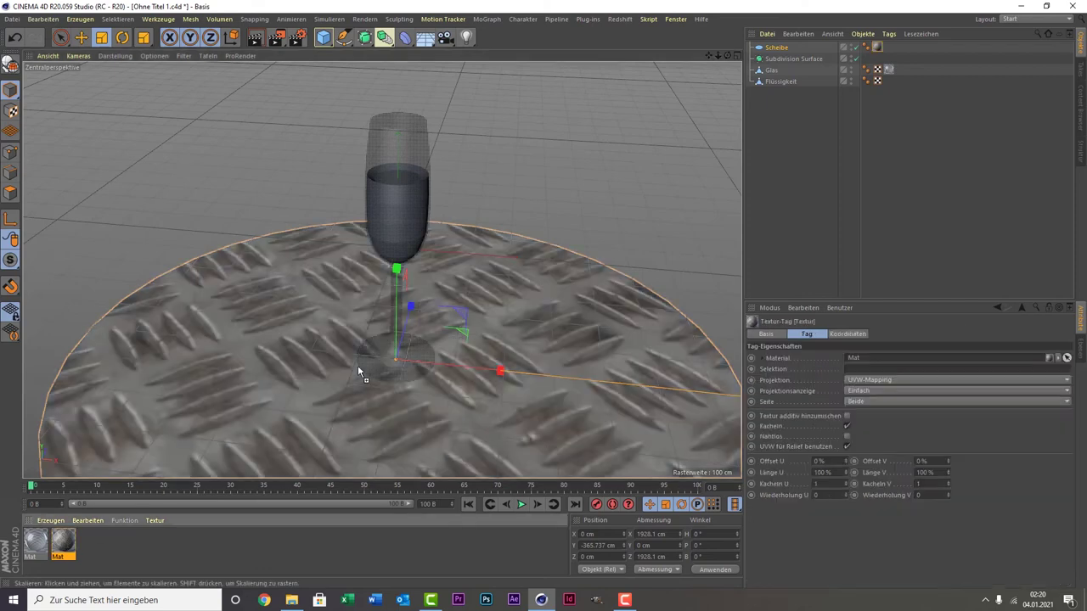
pyautogui.doubleClick(64, 544)
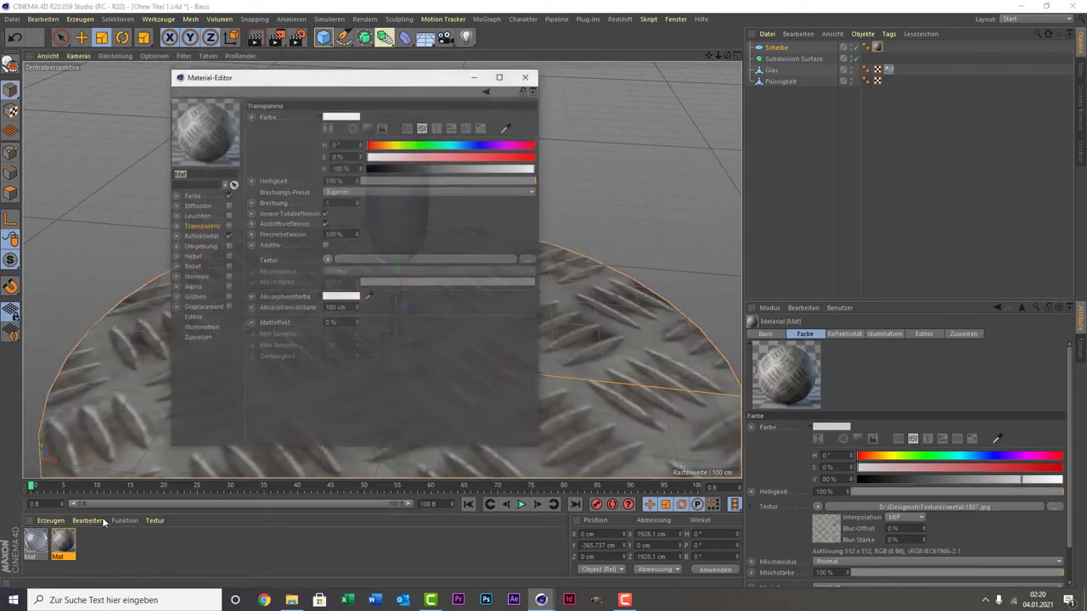
pyautogui.click(230, 266)
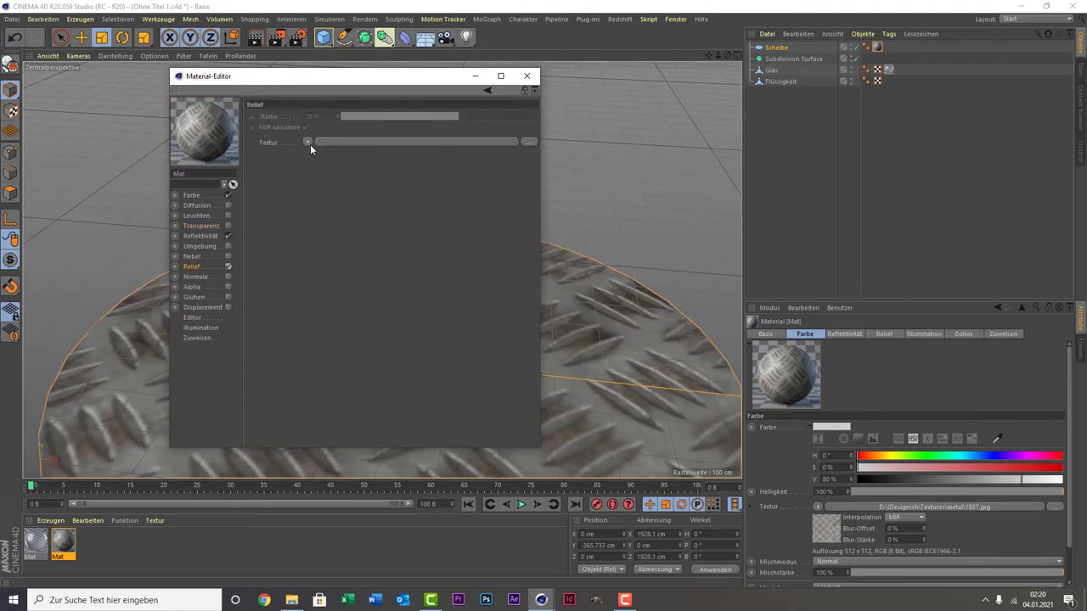
pyautogui.click(307, 141)
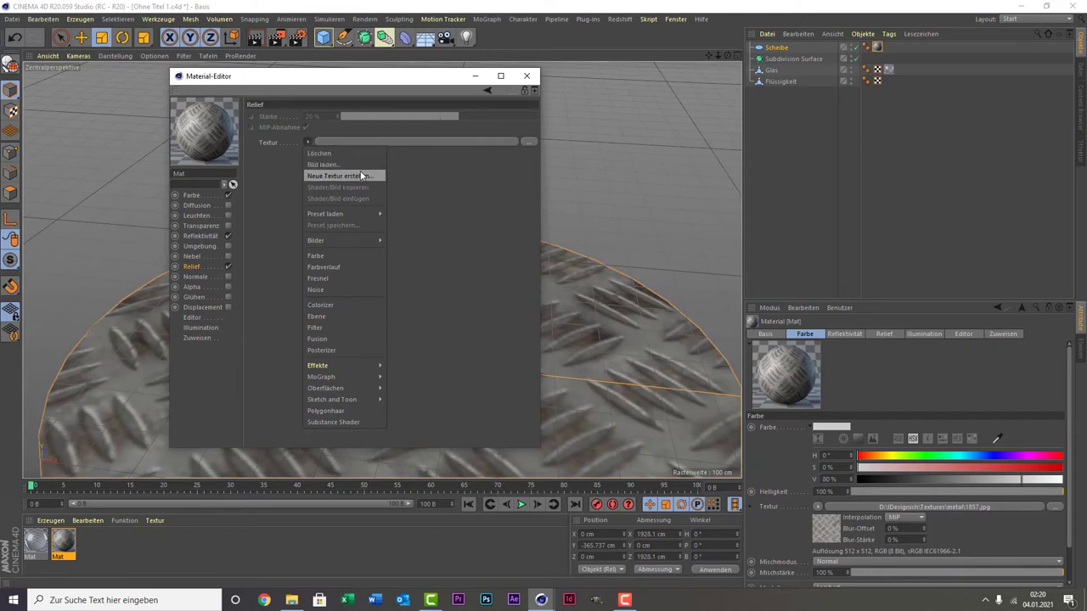
pyautogui.click(359, 164)
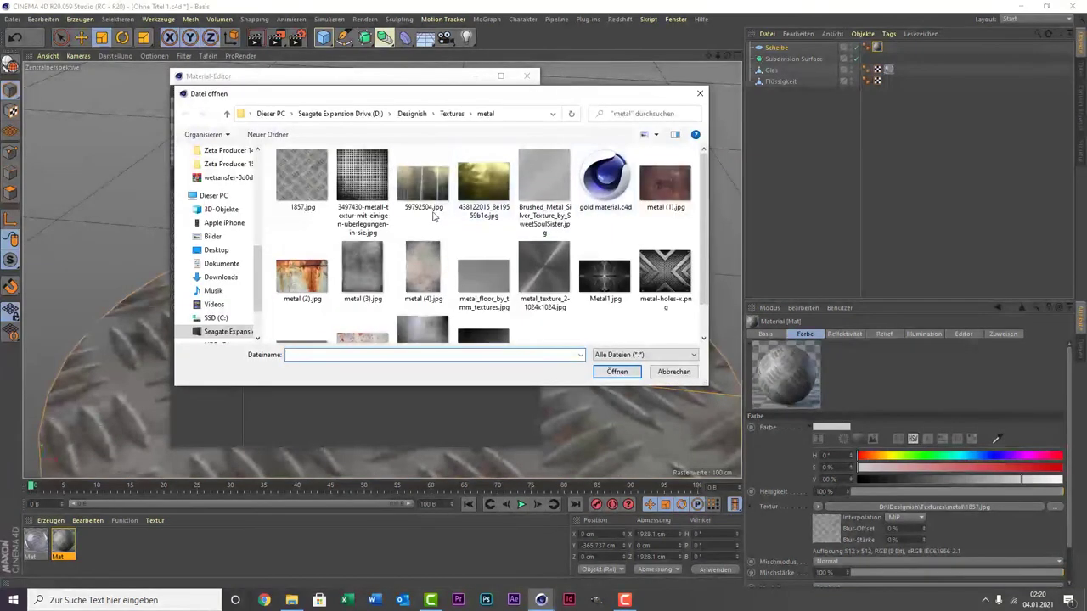
pyautogui.doubleClick(301, 180)
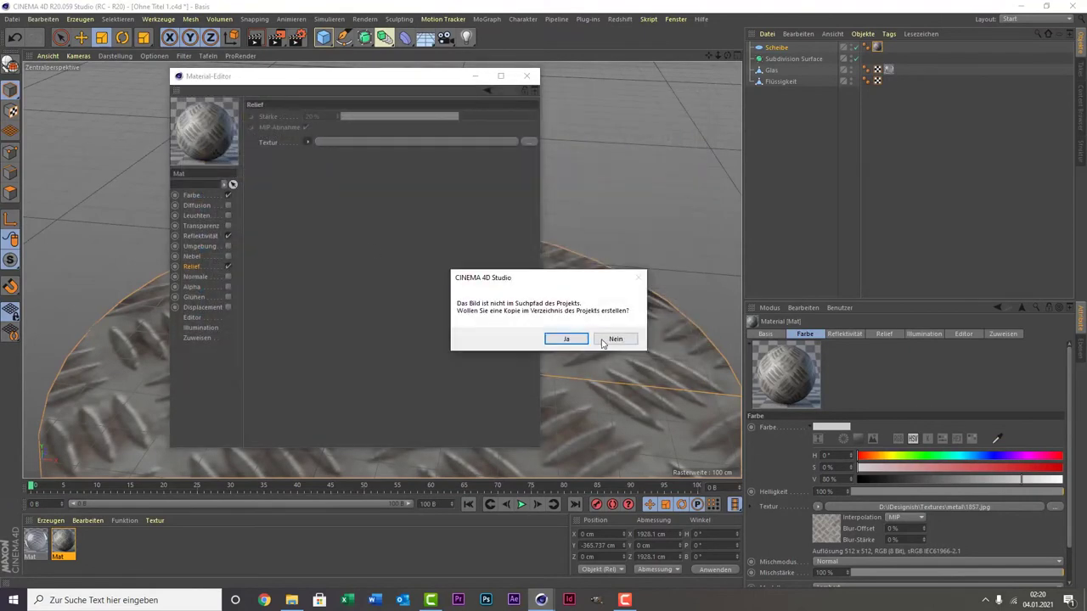
pyautogui.click(603, 341)
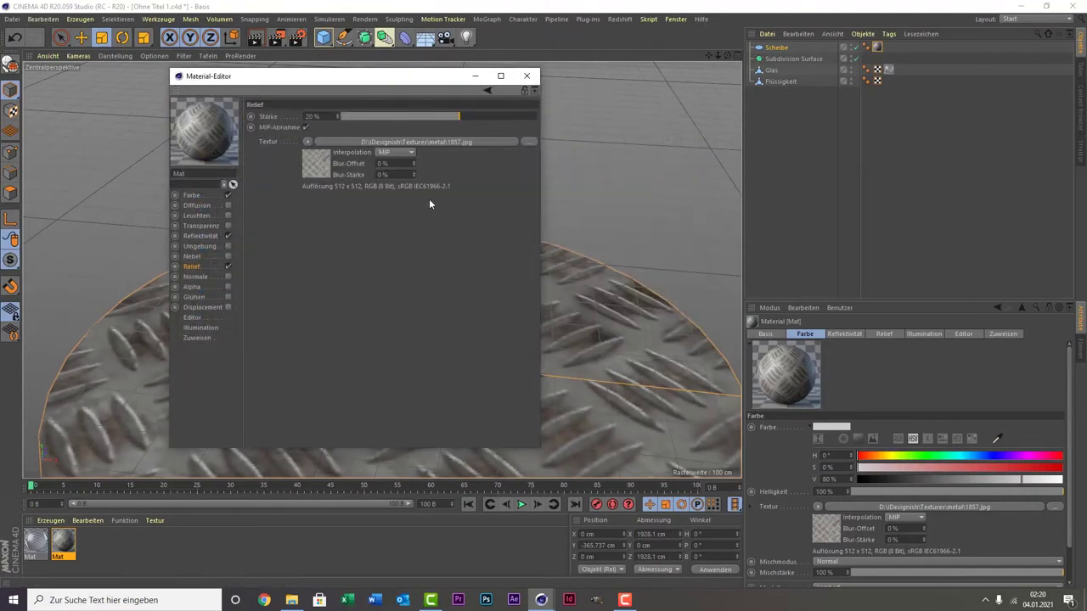
pyautogui.click(524, 76)
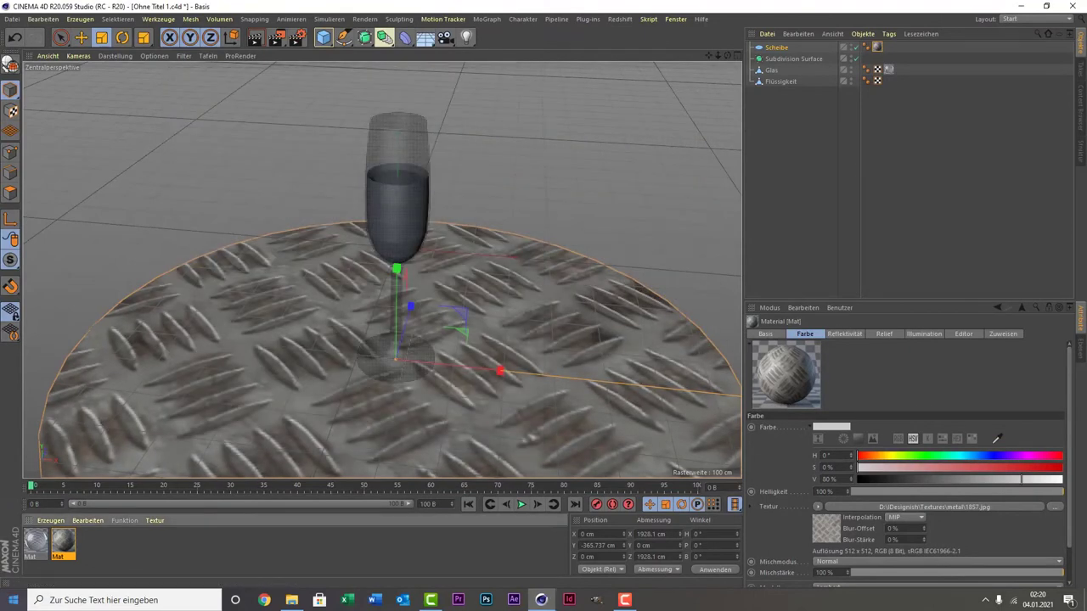
# - Set the Scheibe texture tag to Quader-Mapping and scale its projection to 201.1 cm
pyautogui.click(877, 47)
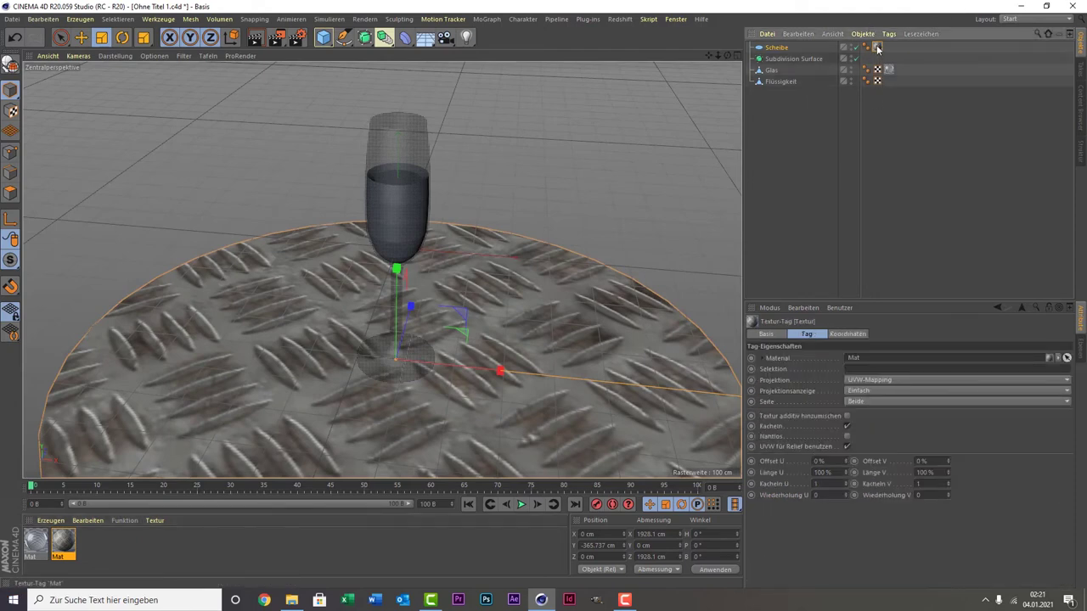
pyautogui.click(868, 384)
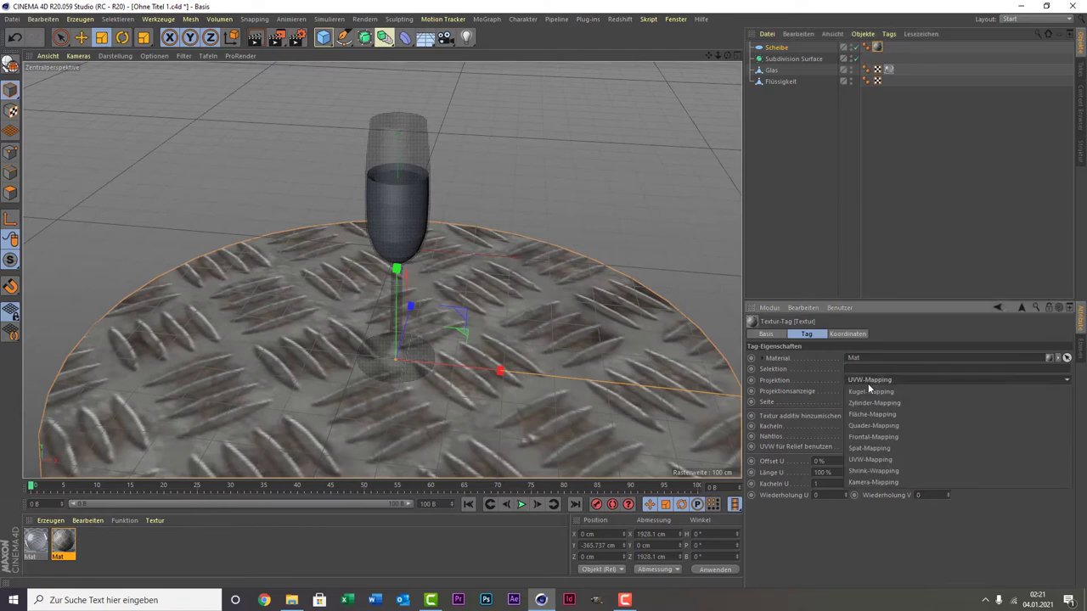
pyautogui.click(899, 424)
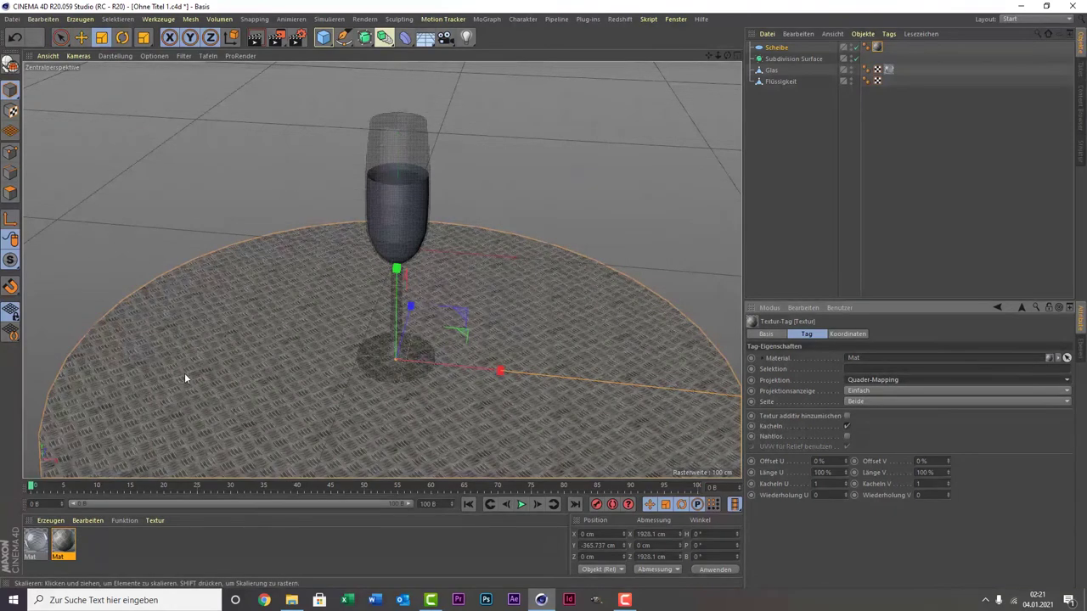
pyautogui.scroll(-2, 220, 357)
pyautogui.scroll(2, 219, 357)
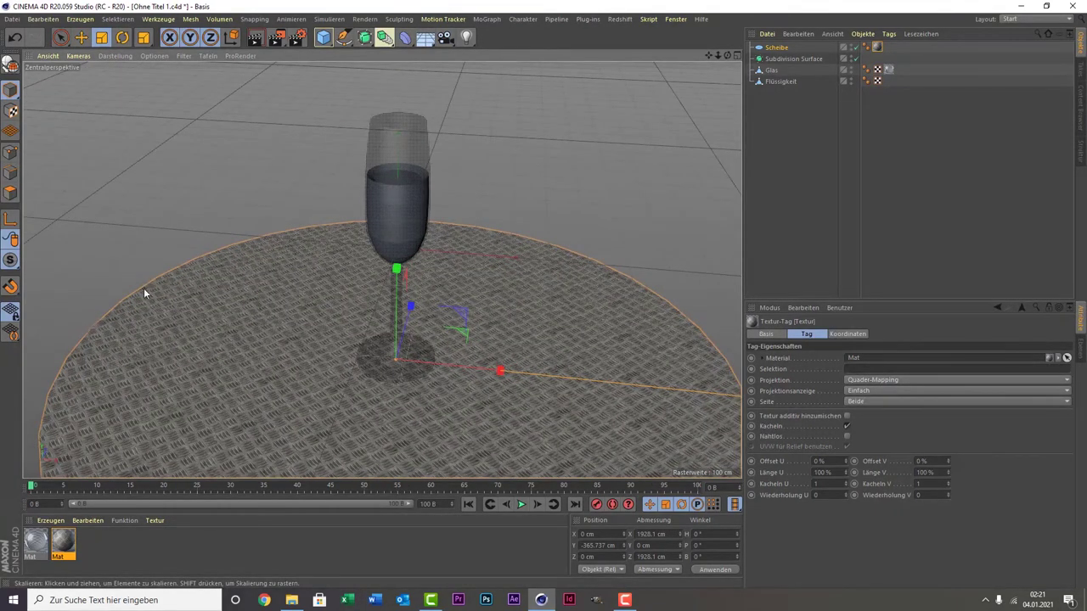
pyautogui.click(12, 111)
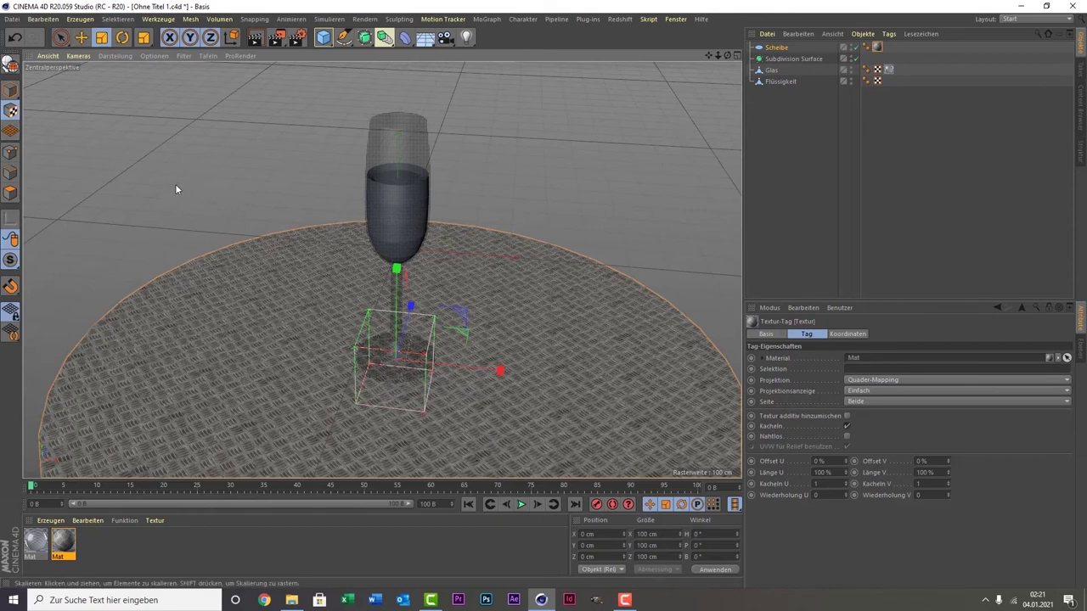
pyautogui.moveTo(176, 184); pyautogui.dragTo(641, 92)
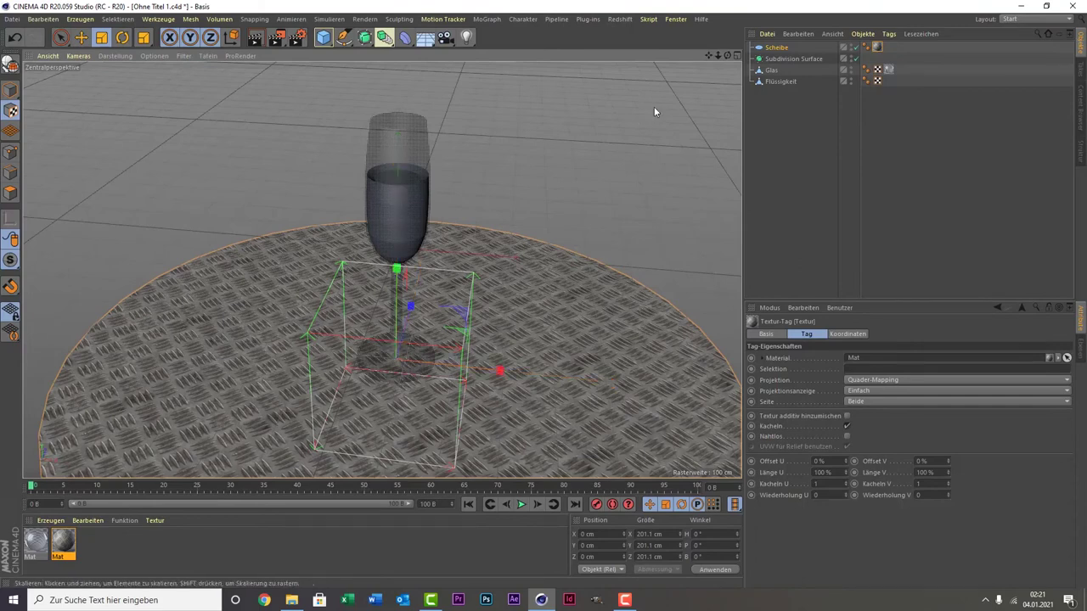
pyautogui.moveTo(711, 55); pyautogui.dragTo(722, 80)
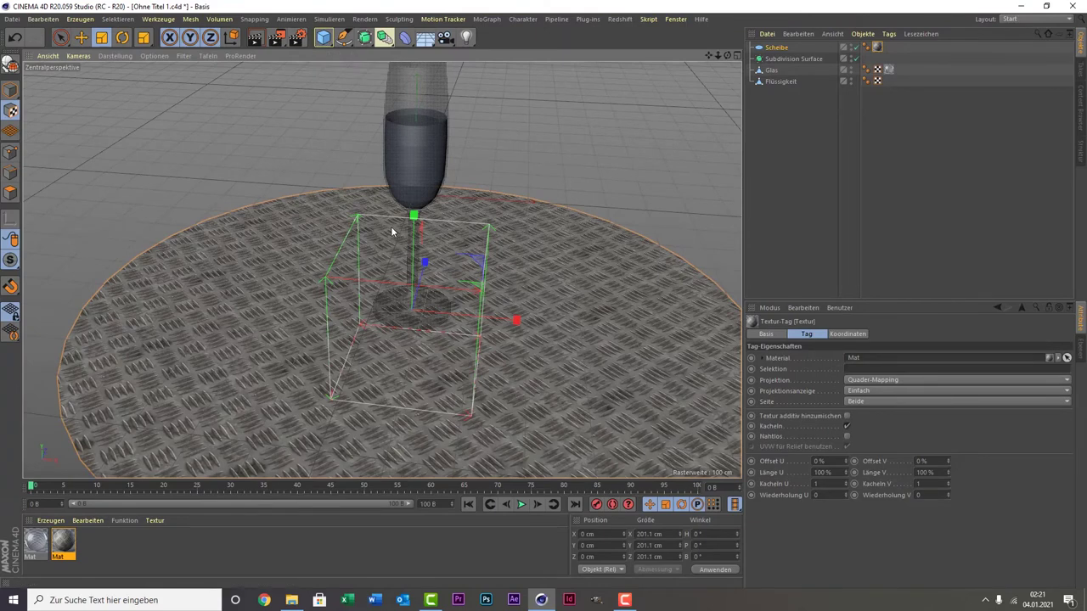
# - Add a Kugel sphere and take the disc out of texture editing
pyautogui.click(326, 42)
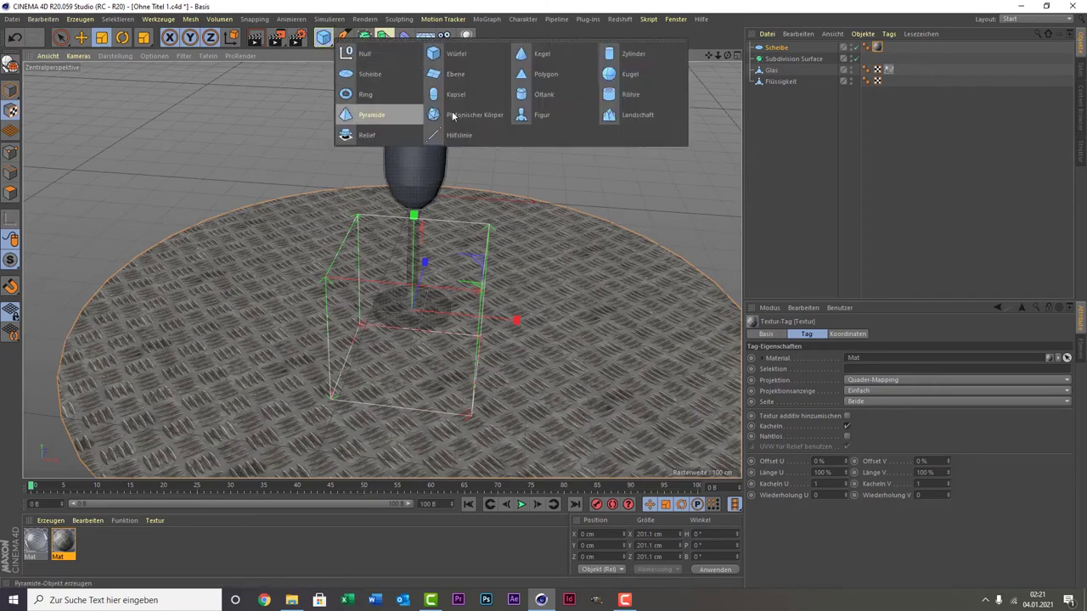
pyautogui.click(672, 74)
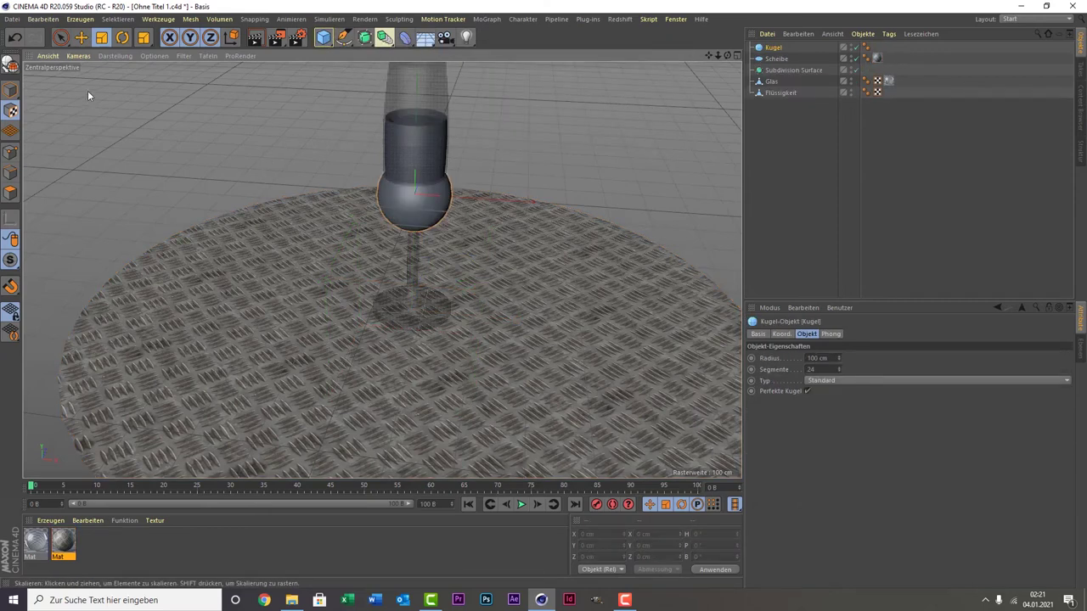
pyautogui.click(163, 142)
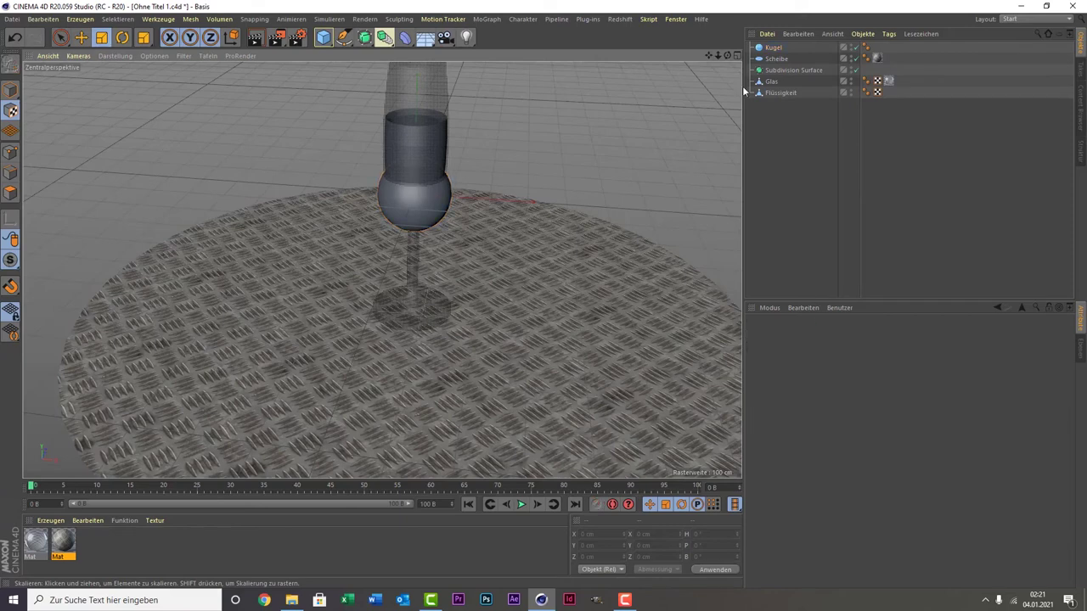
pyautogui.click(377, 197)
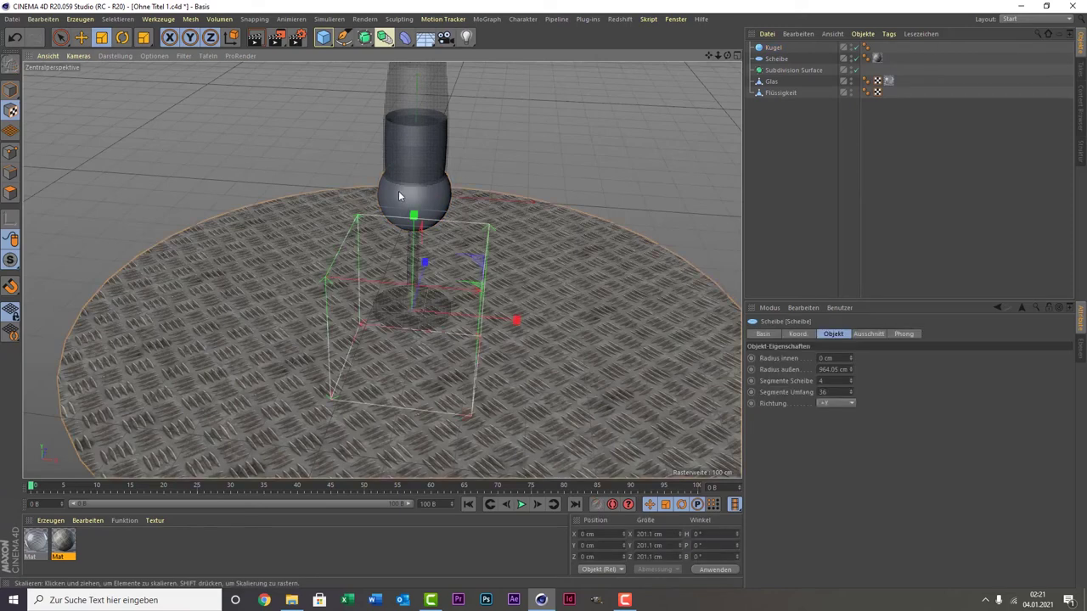
pyautogui.click(11, 89)
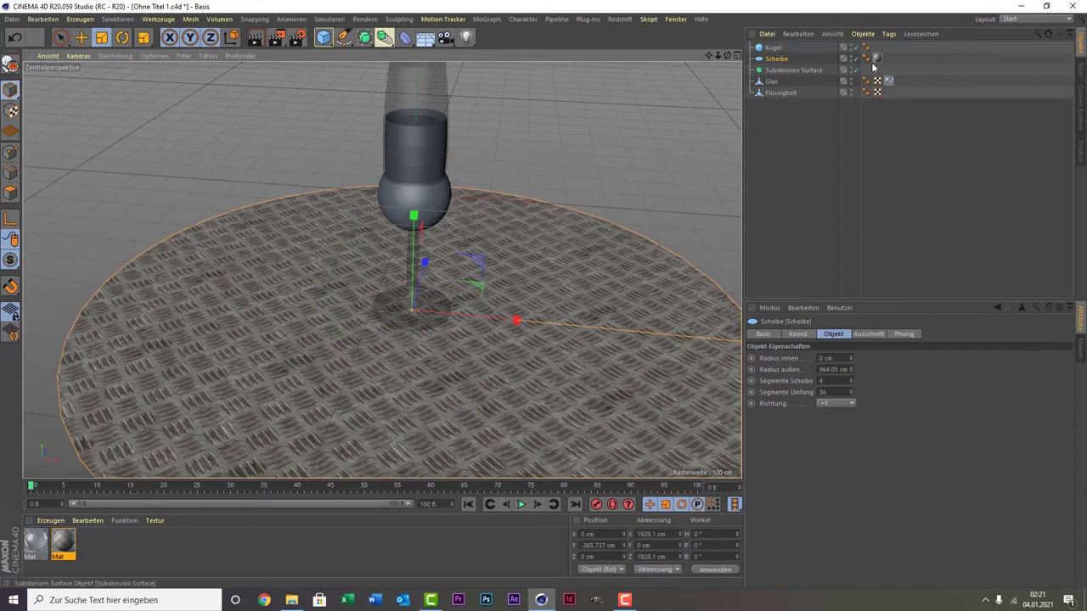
# - Scale Kugel into a 2047.6 cm radius dome and bring up the material presets
pyautogui.click(433, 108)
pyautogui.moveTo(433, 108); pyautogui.dragTo(586, 118)
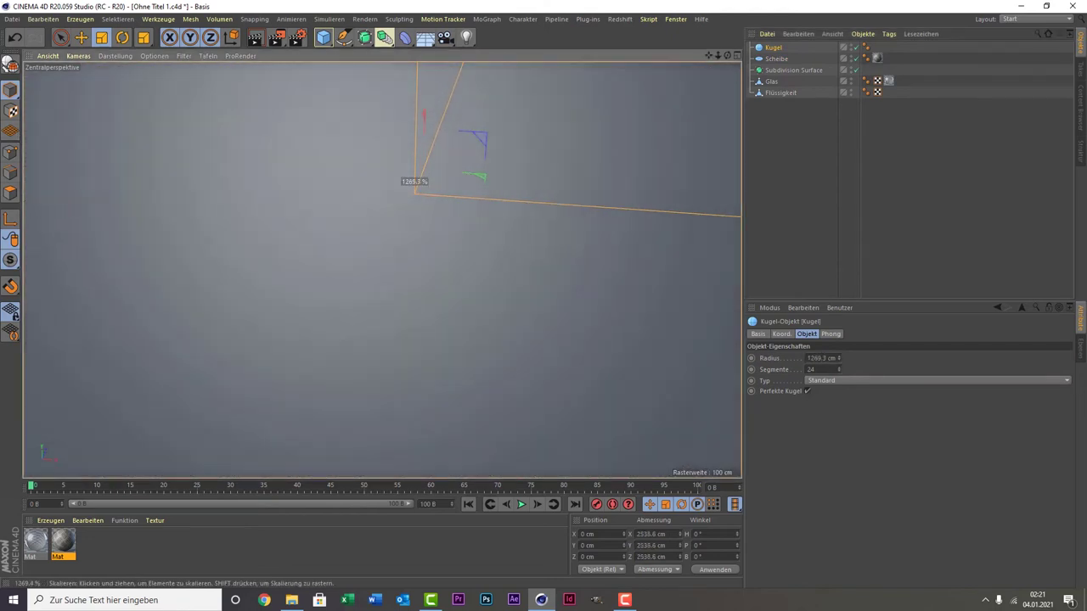
pyautogui.moveTo(414, 187); pyautogui.dragTo(415, 187)
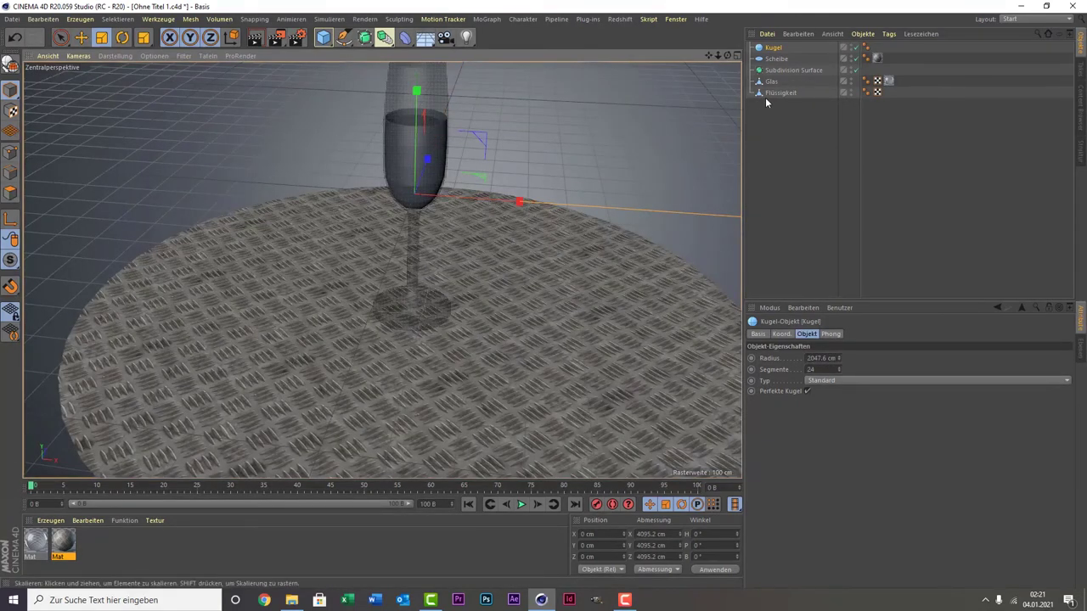
pyautogui.click(51, 520)
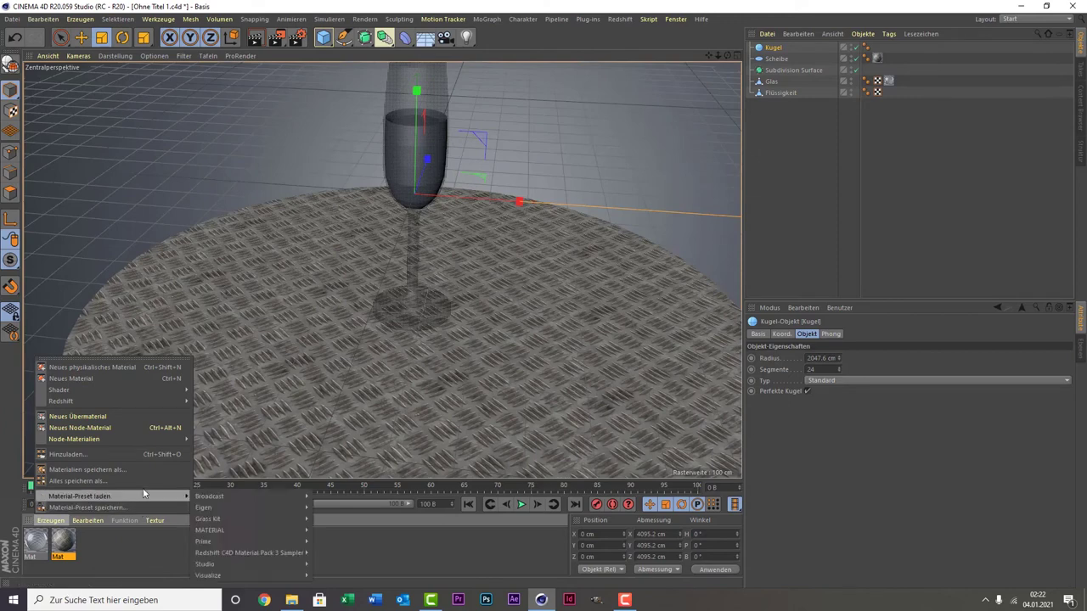
pyautogui.moveTo(79, 496)
pyautogui.moveTo(208, 575)
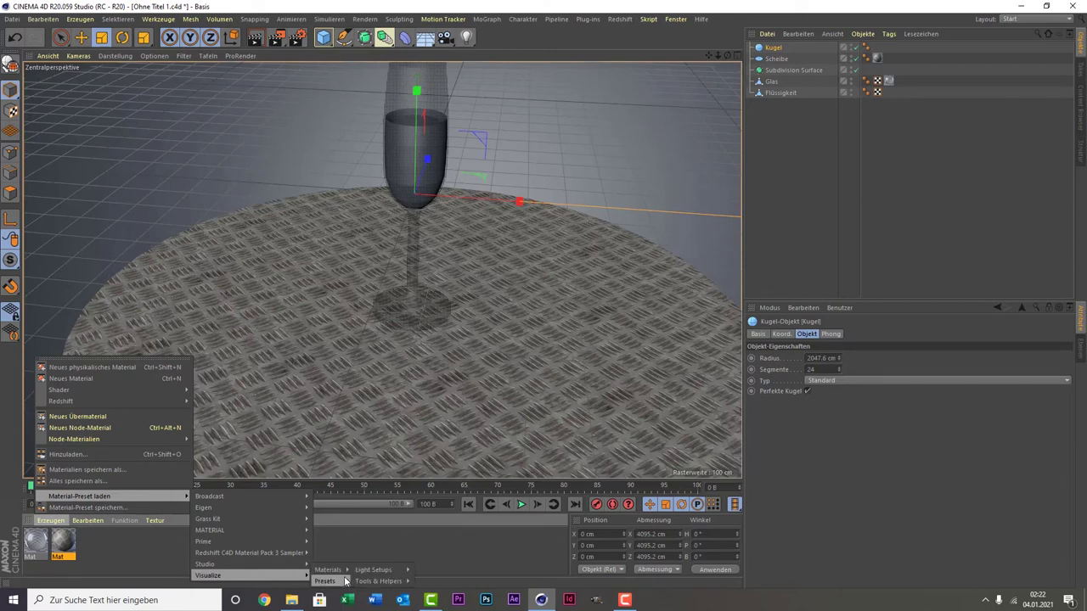
pyautogui.moveTo(422, 570)
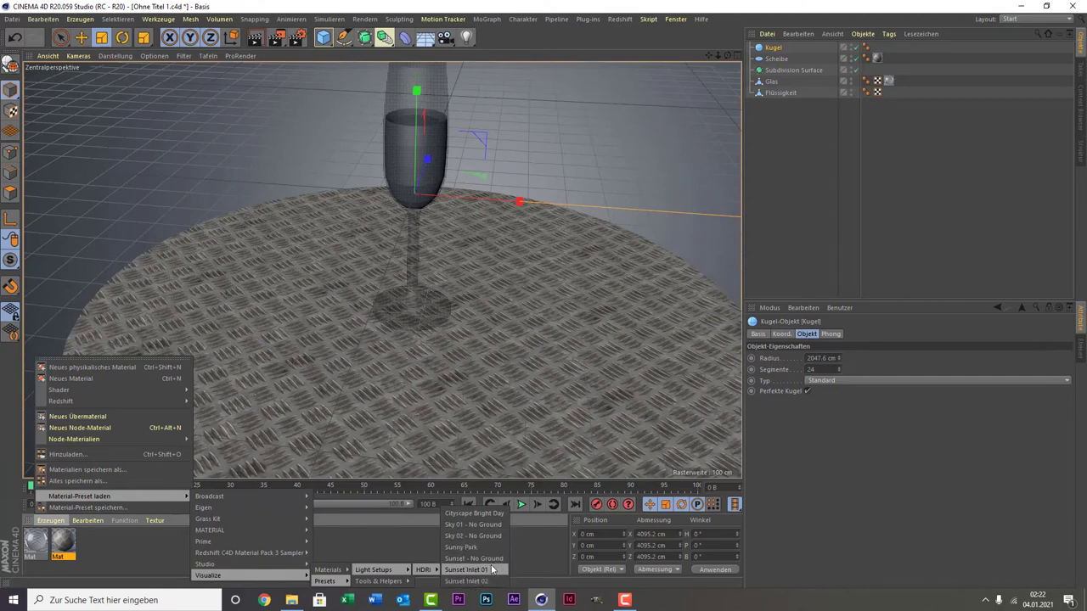
# - Load the Sunset Inlet 01 HDRI preset onto Kugel, undoing a stray resize
pyautogui.click(466, 570)
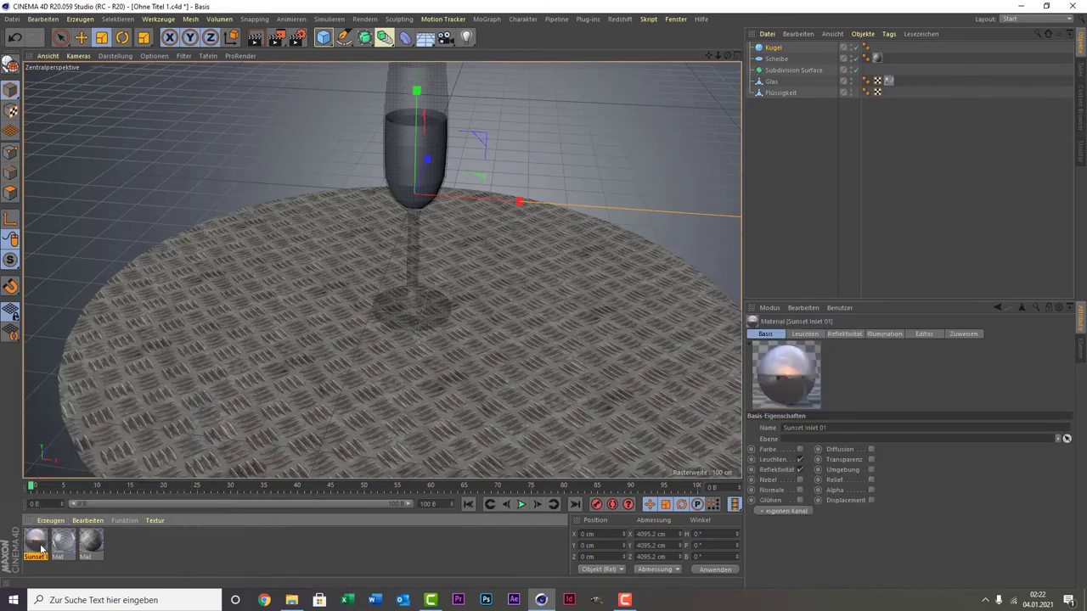
pyautogui.moveTo(629, 154)
pyautogui.mouseDown()
pyautogui.moveTo(600, 147)
pyautogui.moveTo(662, 122)
pyautogui.mouseUp()
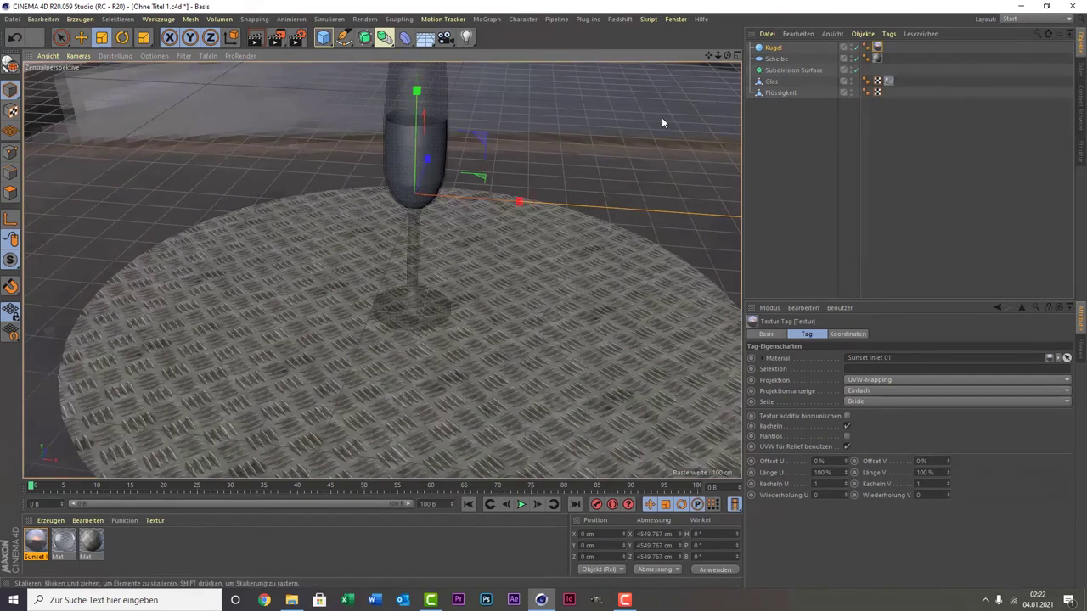
pyautogui.moveTo(663, 71); pyautogui.dragTo(580, 138)
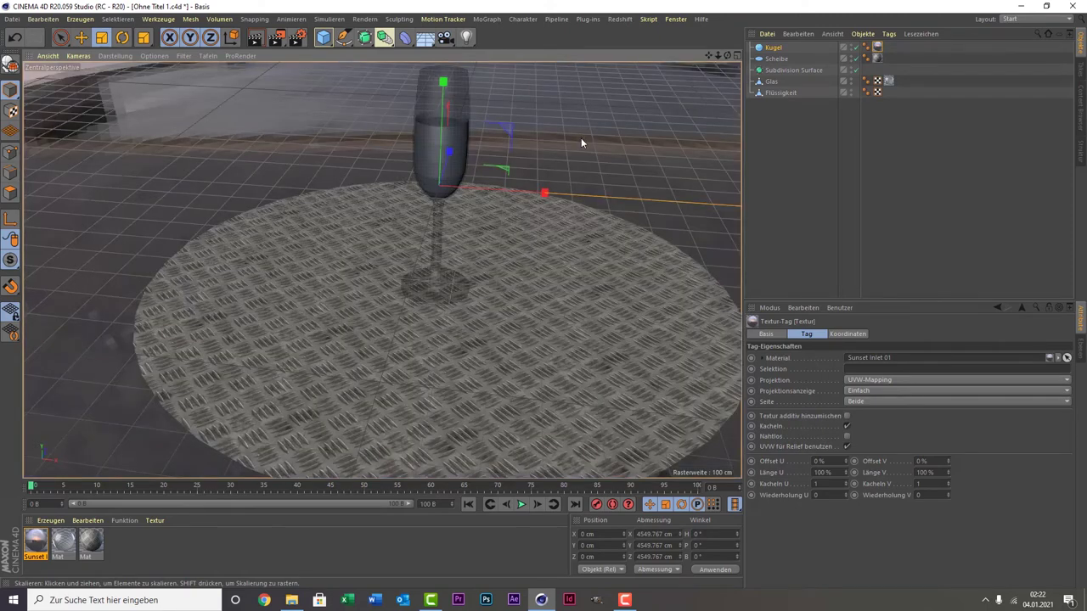
pyautogui.hotkey('ctrl', 'z')
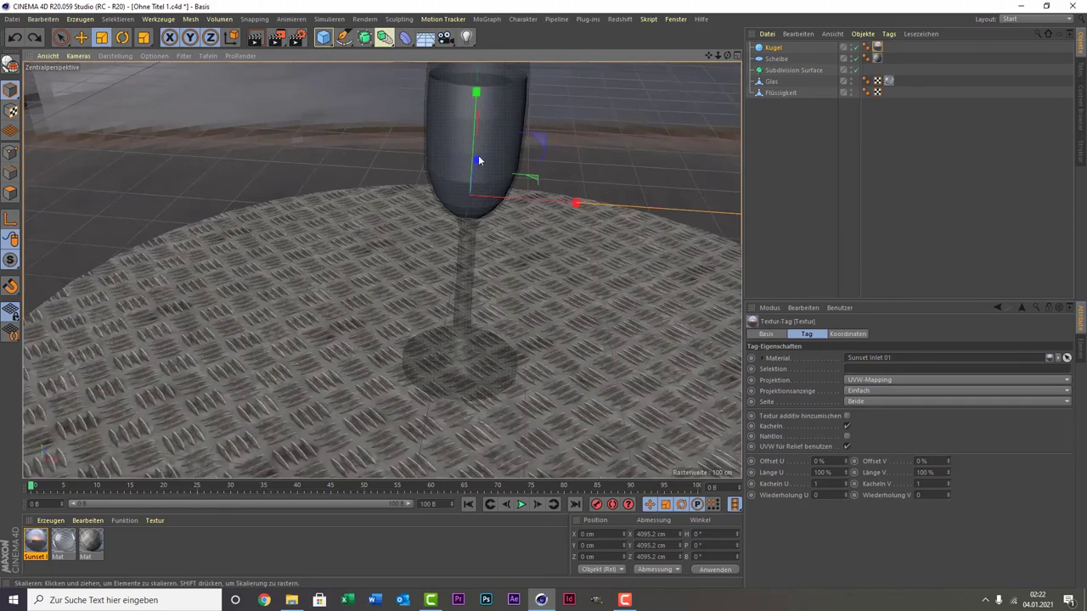
pyautogui.moveTo(710, 58); pyautogui.dragTo(382, 270)
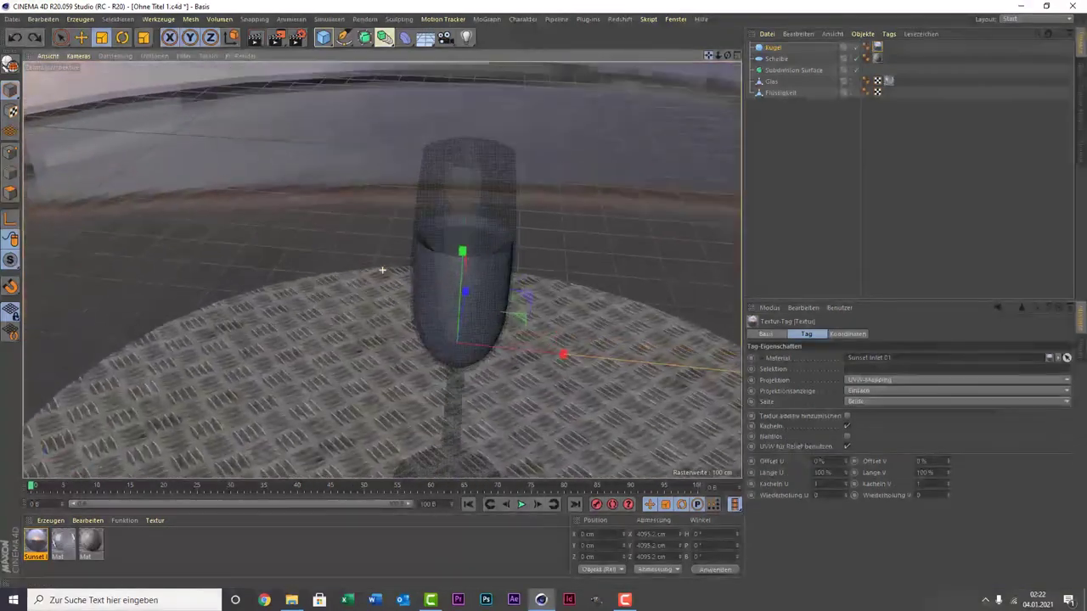
pyautogui.moveTo(727, 59); pyautogui.dragTo(705, 93)
pyautogui.moveTo(635, 117); pyautogui.dragTo(611, 130, button='middle')
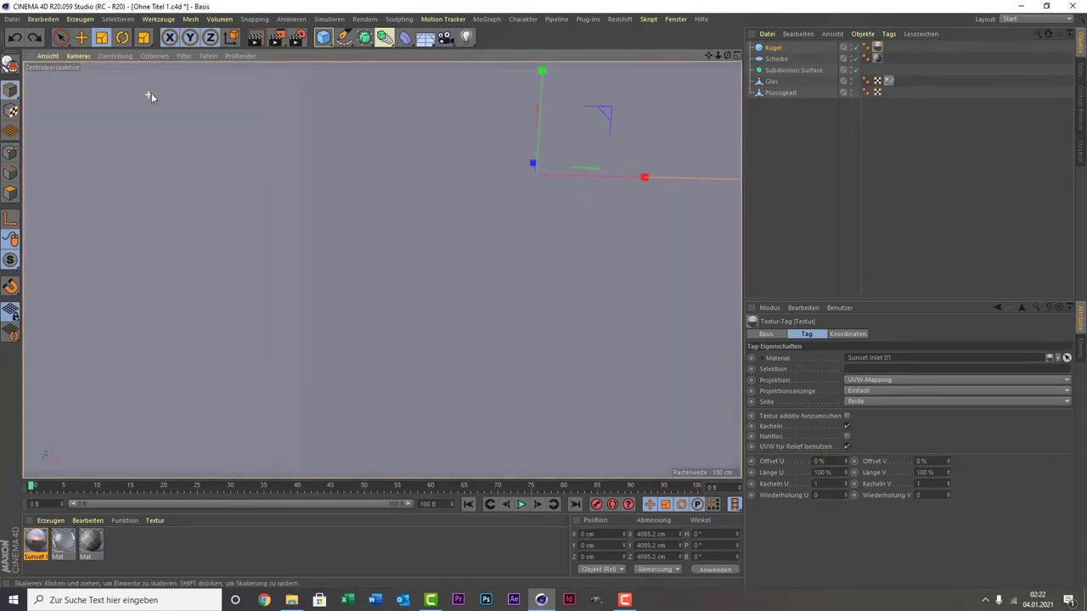
# - Enlarge the sky Kugel to a 2652.787 cm radius and reframe the glass
pyautogui.moveTo(484, 178); pyautogui.dragTo(517, 174)
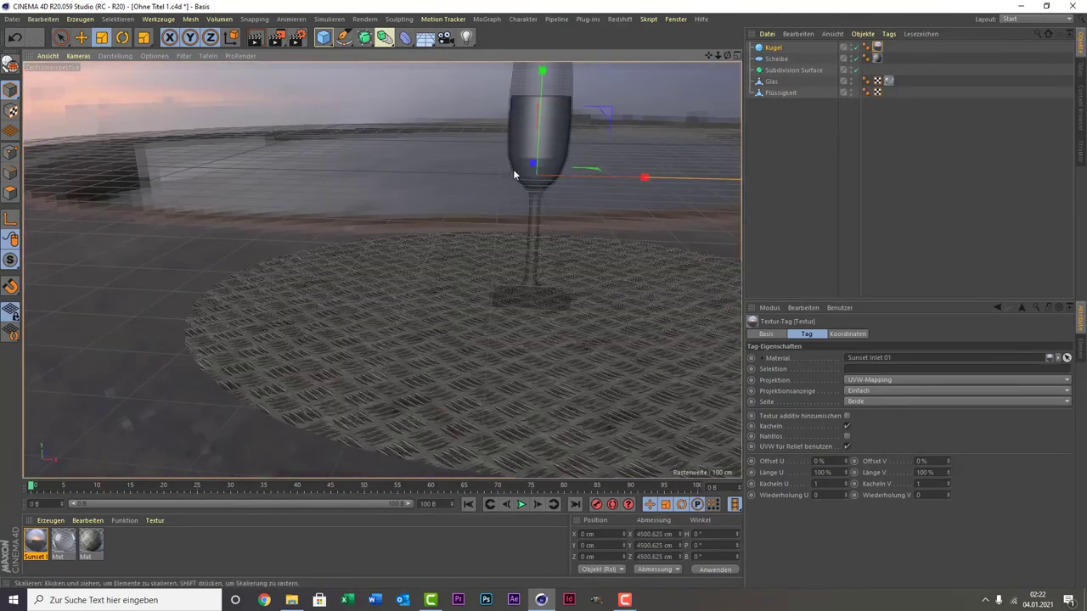
pyautogui.click(517, 174)
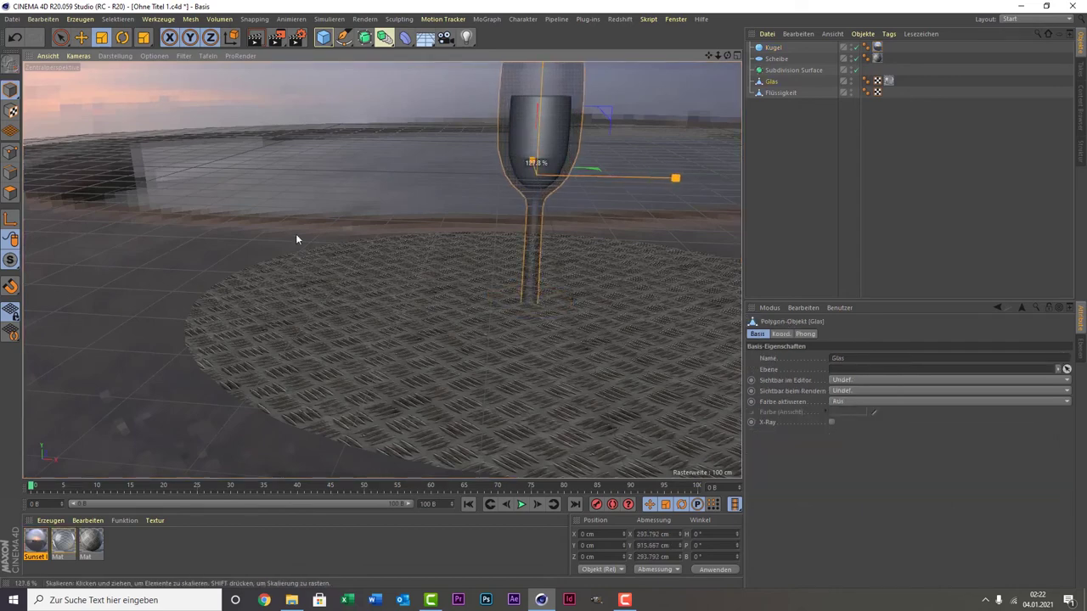
pyautogui.hotkey('ctrl', 'z')
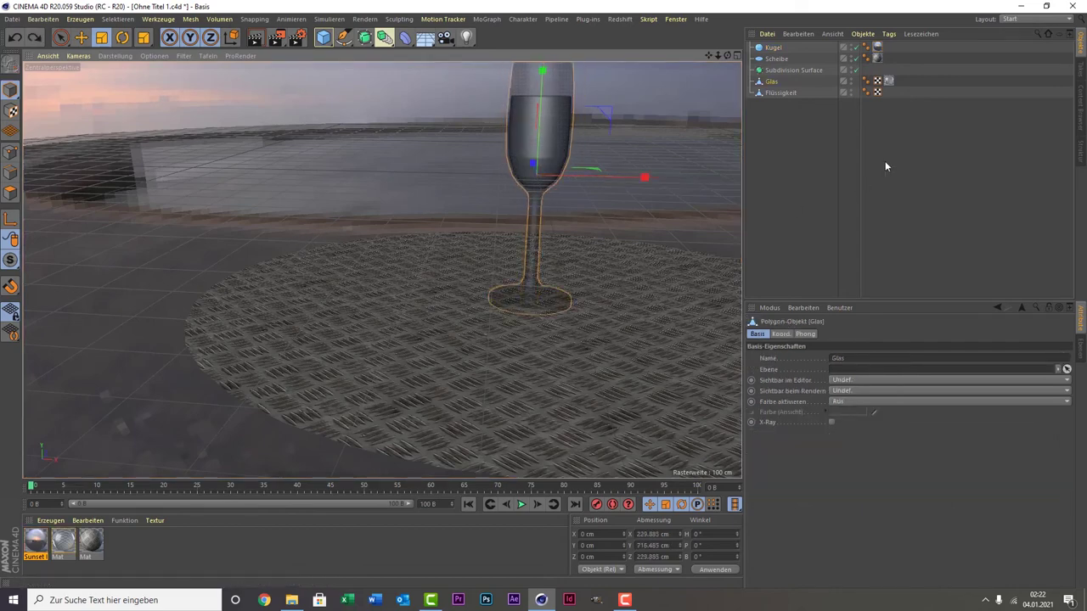
pyautogui.click(773, 47)
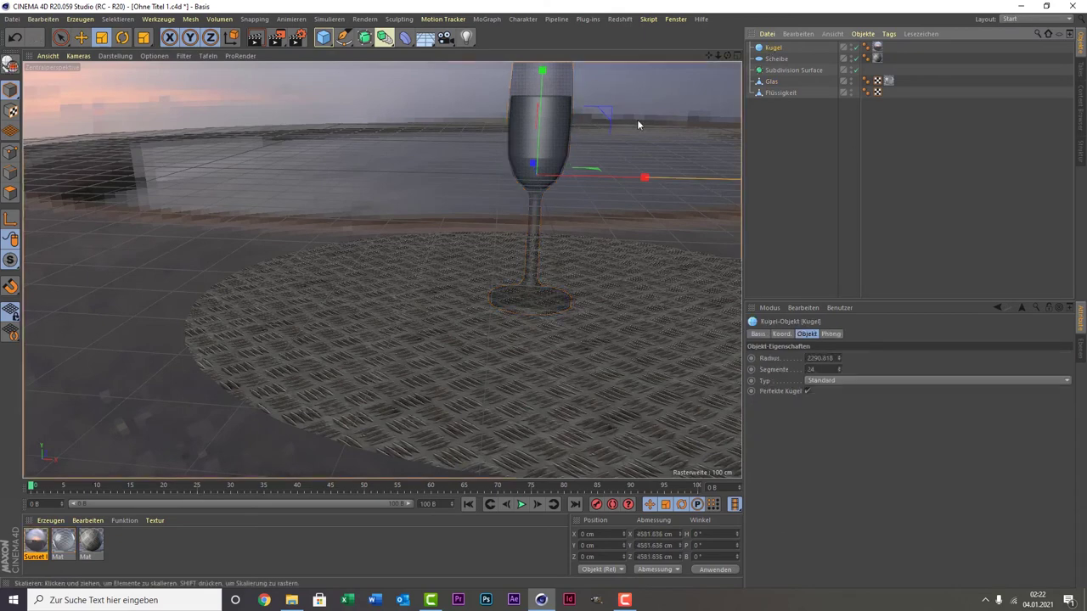
pyautogui.moveTo(637, 118)
pyautogui.mouseDown()
pyautogui.moveTo(711, 125)
pyautogui.moveTo(710, 94)
pyautogui.mouseUp()
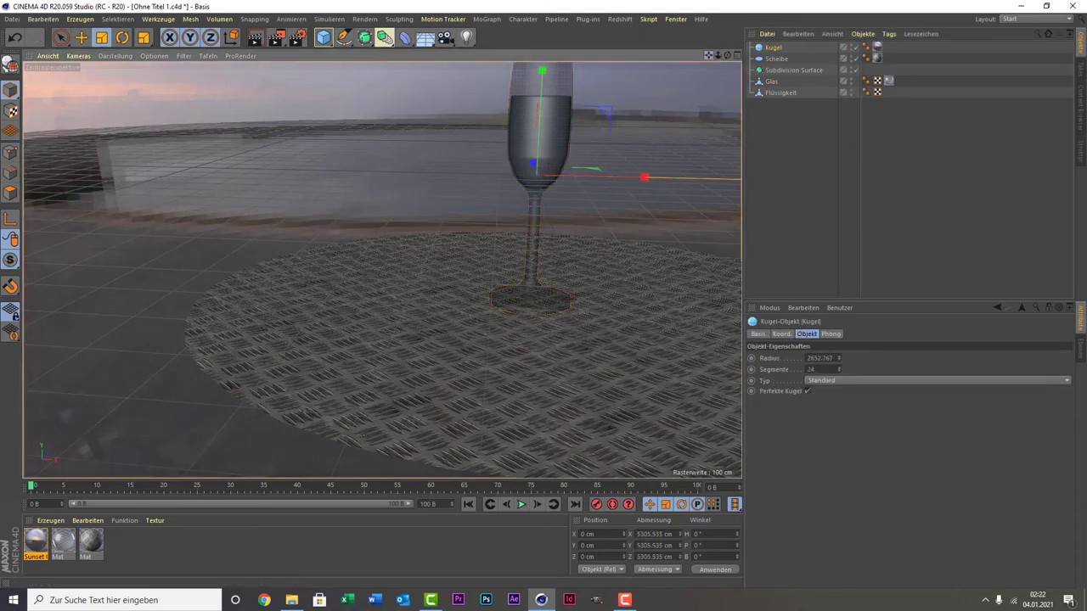
pyautogui.moveTo(476, 255)
pyautogui.keyDown('alt'); pyautogui.mouseDown()
pyautogui.moveTo(382, 270)
pyautogui.moveTo(620, 289)
pyautogui.moveTo(638, 235)
pyautogui.mouseUp(); pyautogui.keyUp('alt')
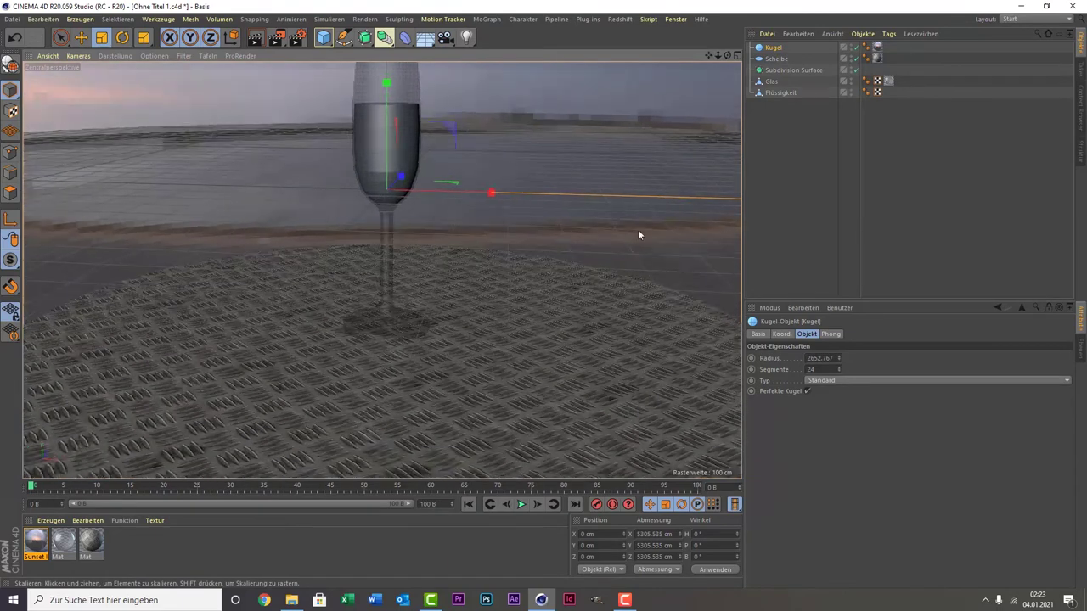
pyautogui.moveTo(708, 55); pyautogui.dragTo(708, 93)
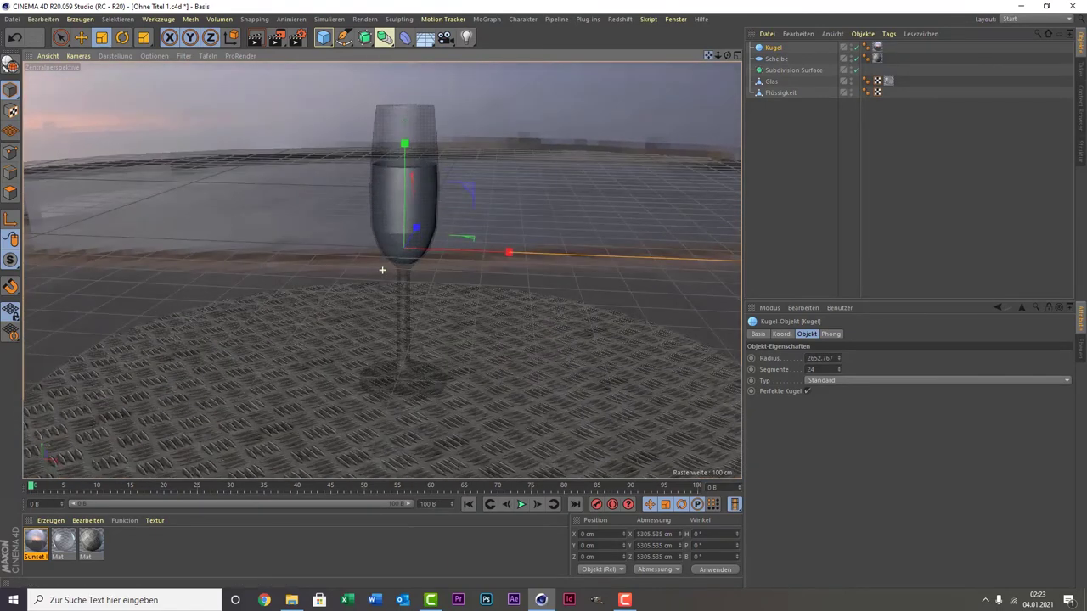
pyautogui.moveTo(382, 270); pyautogui.dragTo(708, 55)
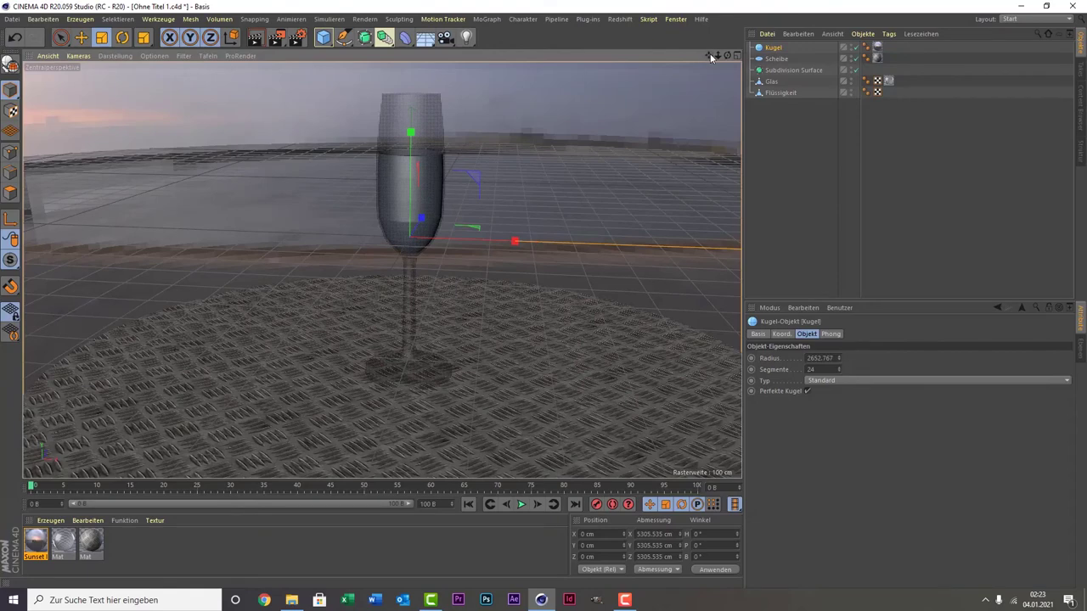
# - Add a Licht point light and move it to the left of the glass
pyautogui.click(466, 36)
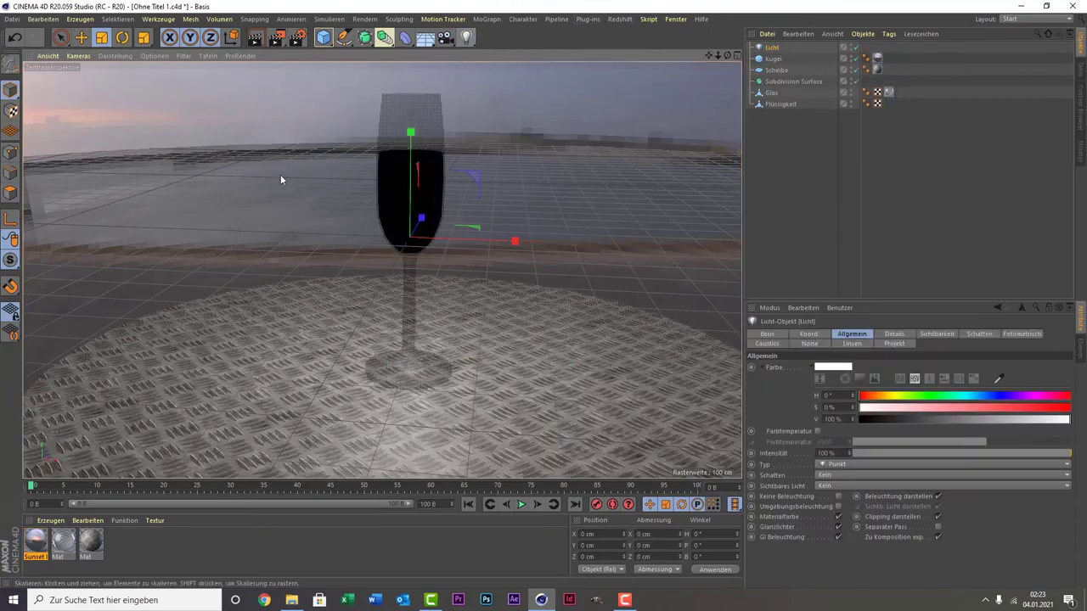
pyautogui.click(60, 37)
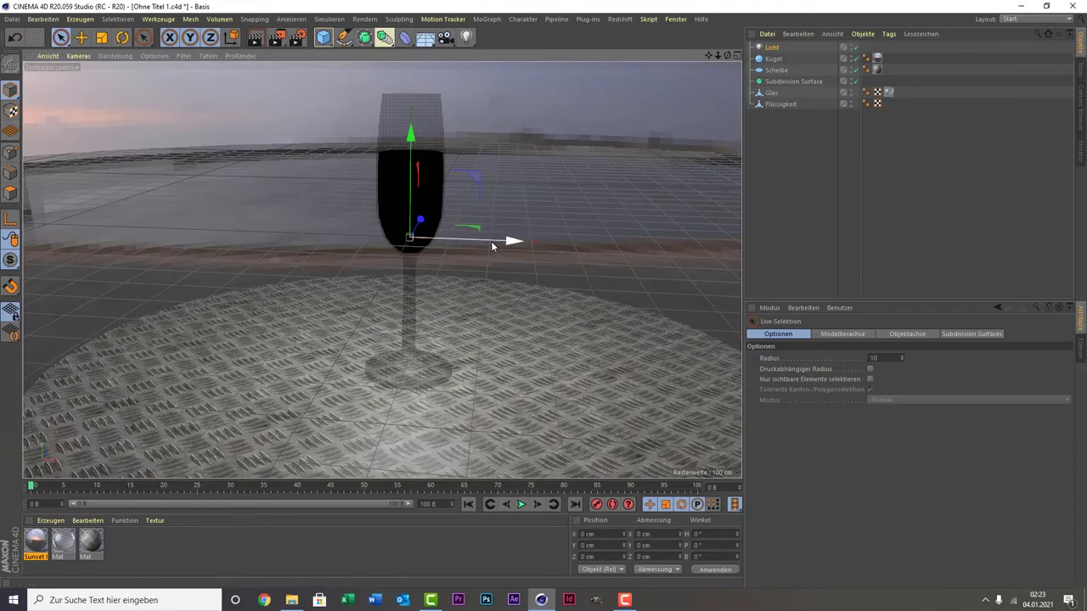
pyautogui.moveTo(497, 243)
pyautogui.mouseDown()
pyautogui.moveTo(41, 225)
pyautogui.moveTo(60, 122)
pyautogui.moveTo(72, 120)
pyautogui.mouseUp()
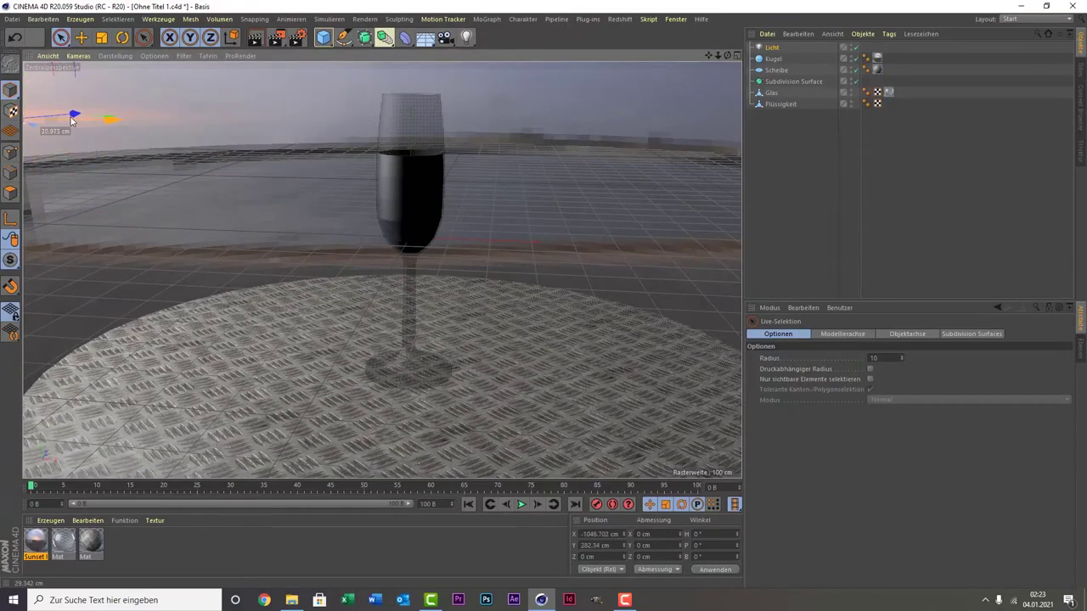
# - Set the light's Schatten to Shadow Maps (Weich)
pyautogui.click(781, 48)
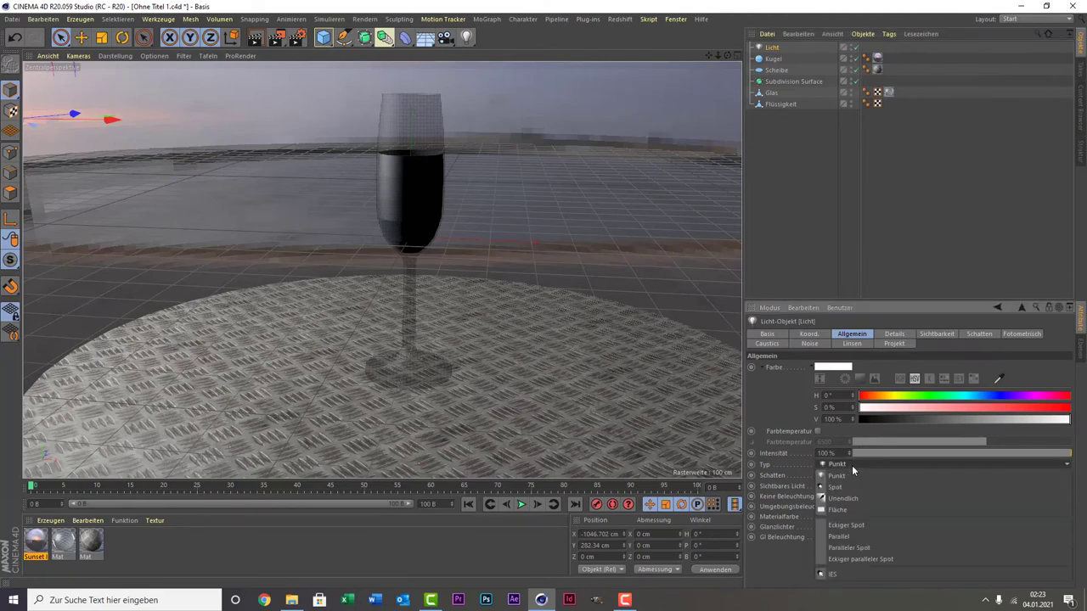
pyautogui.click(852, 465)
pyautogui.click(837, 468)
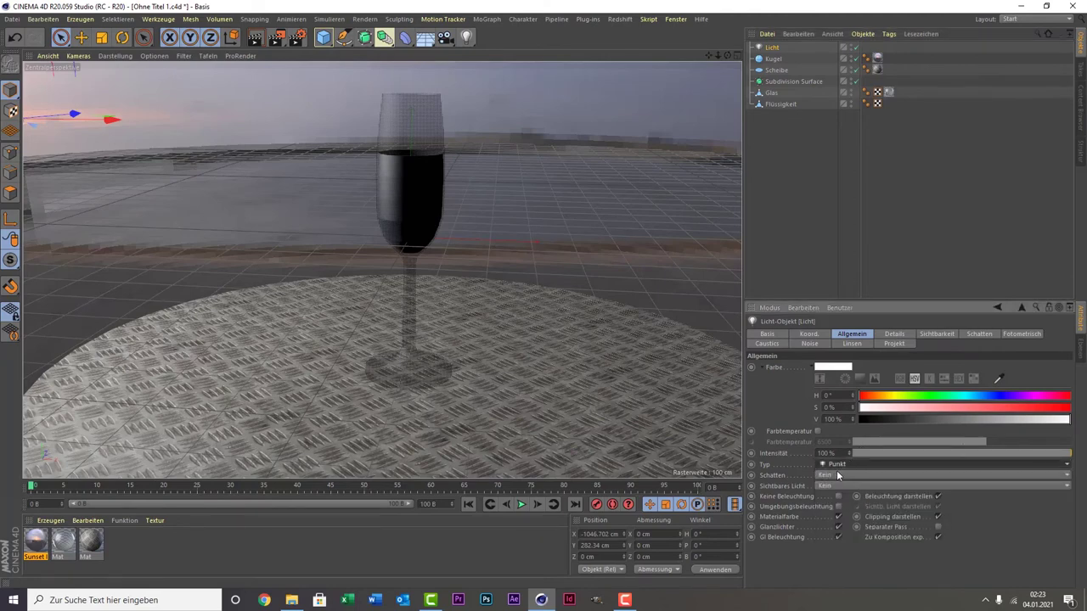
pyautogui.click(836, 475)
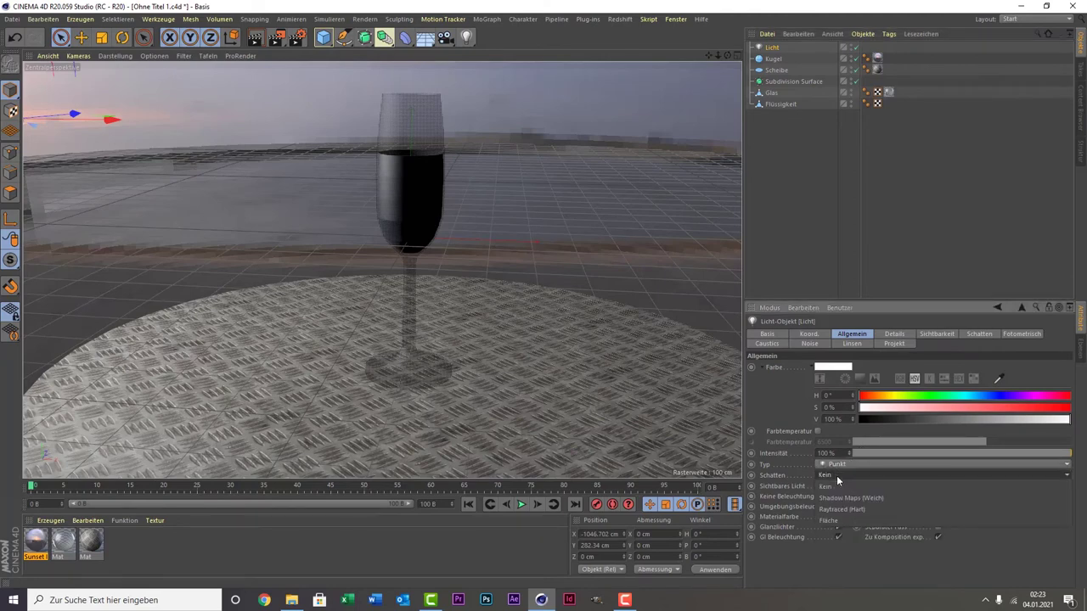
pyautogui.click(889, 498)
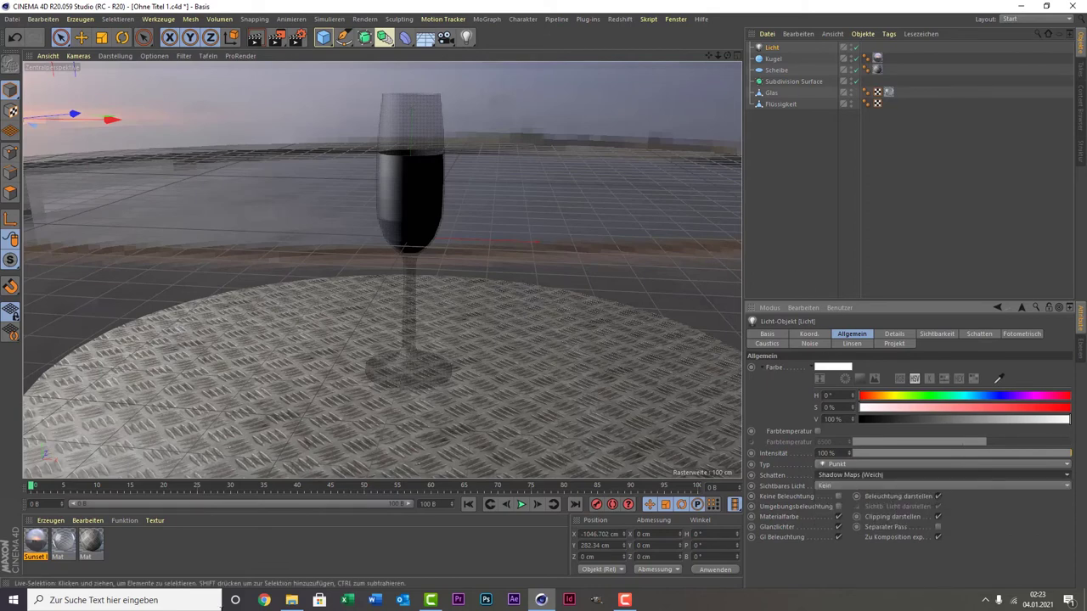
pyautogui.click(65, 540)
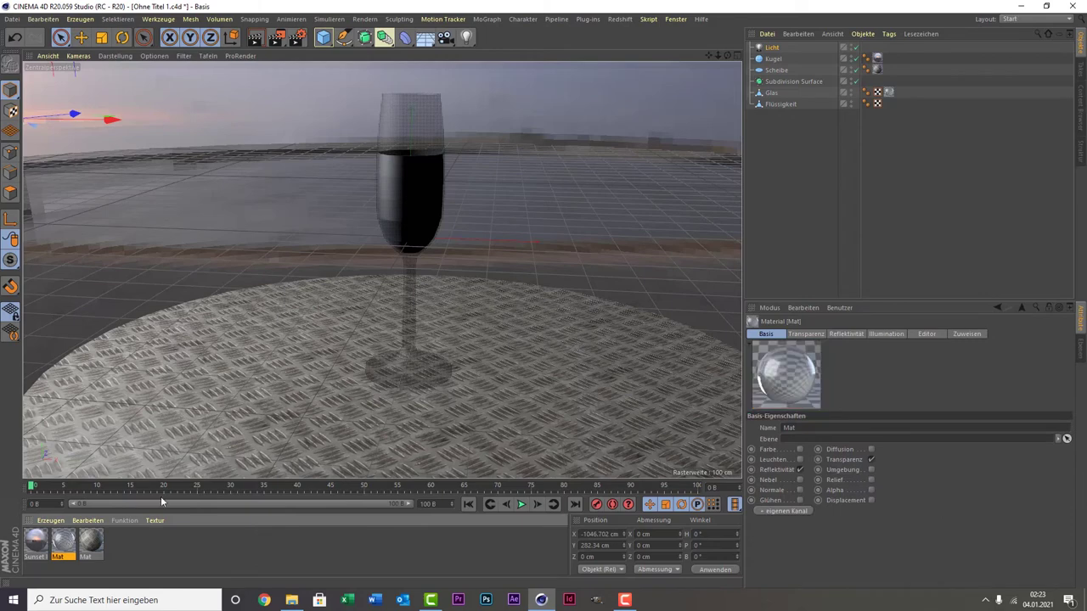
# - Shrink the Flüssigkeit liquid slightly inside the glass
pyautogui.click(783, 103)
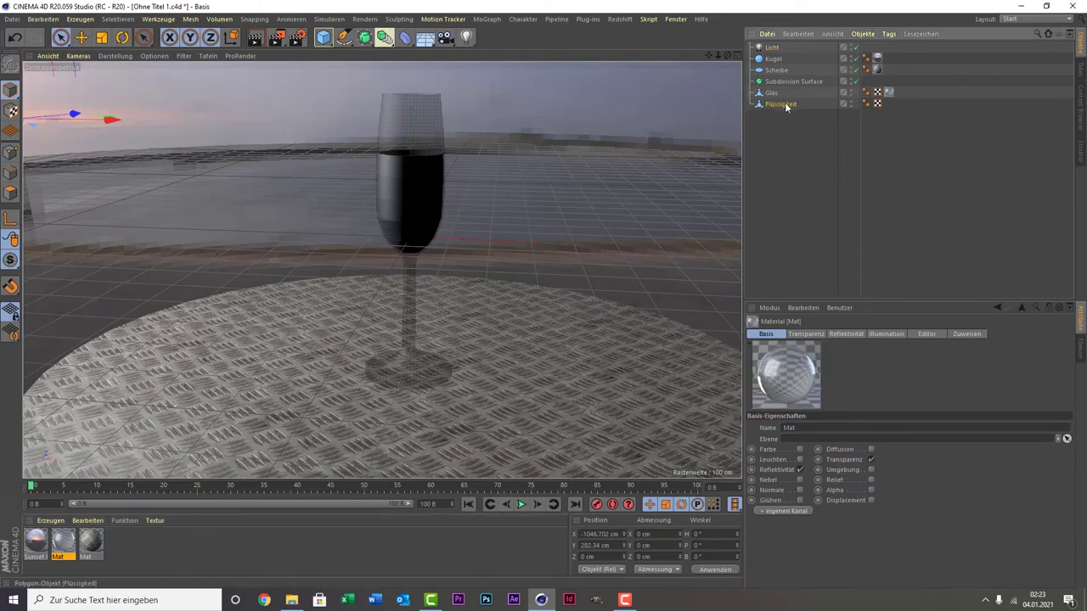
pyautogui.click(101, 38)
pyautogui.moveTo(133, 123); pyautogui.dragTo(124, 133)
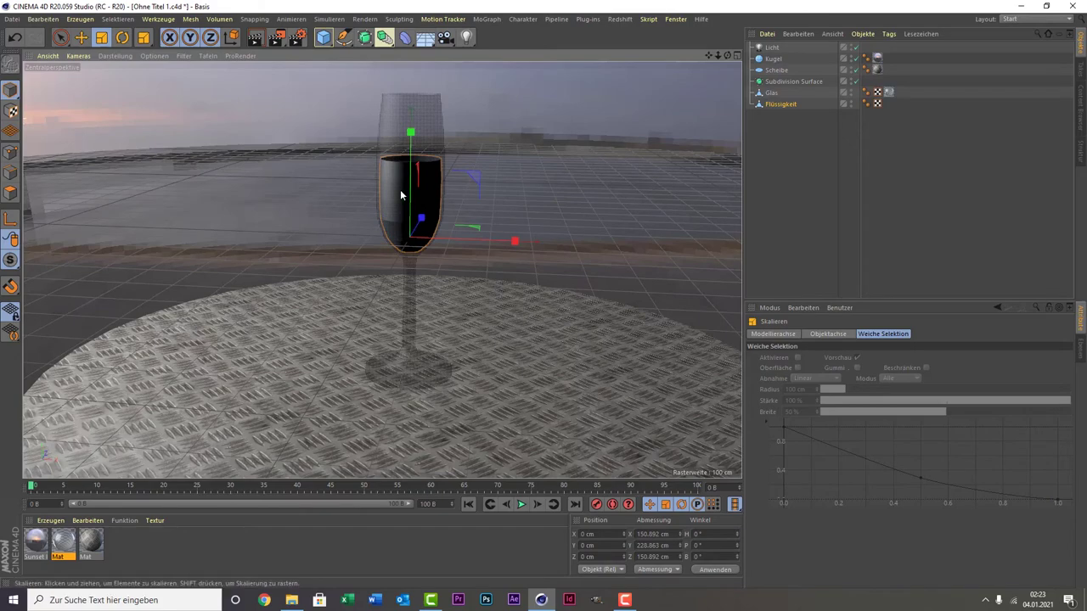
pyautogui.scroll(3, 401, 196)
pyautogui.scroll(3, 401, 195)
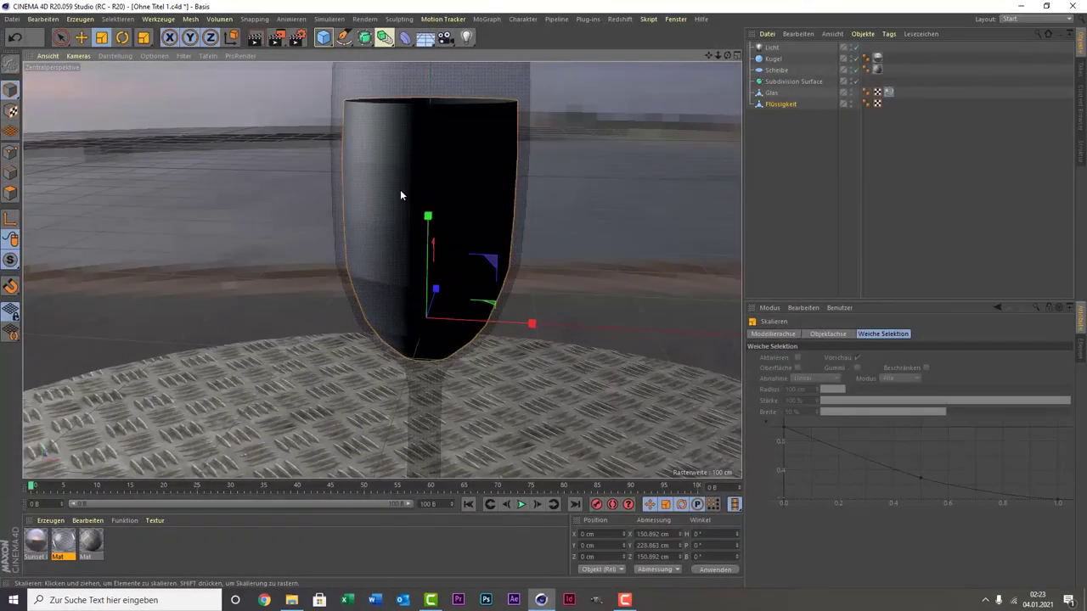
pyautogui.scroll(-3, 400, 195)
pyautogui.scroll(-2, 399, 196)
pyautogui.scroll(-2, 268, 243)
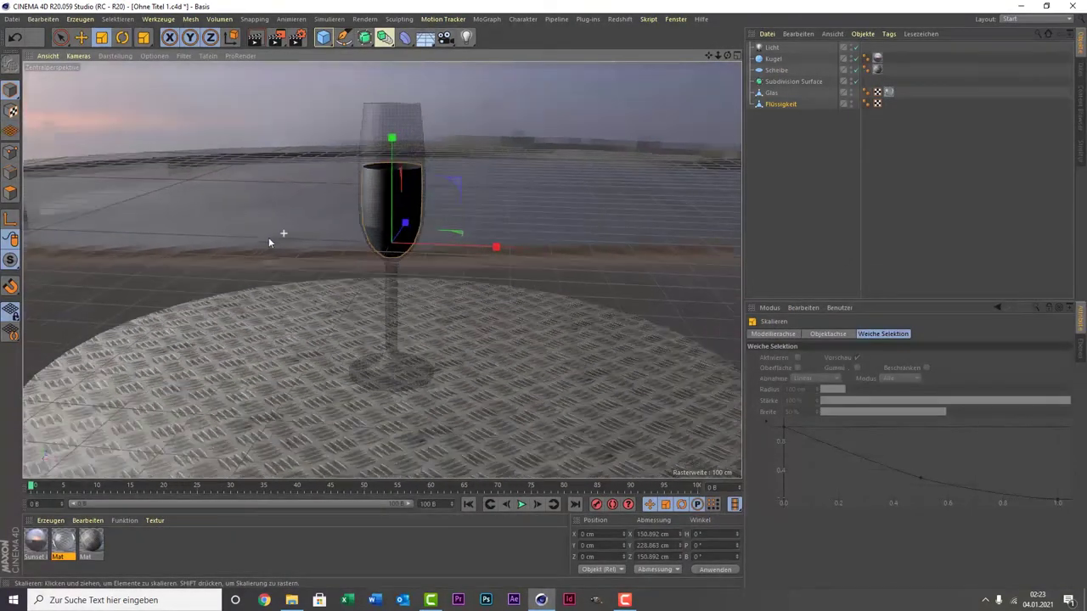
# - Duplicate the Mat glass material and assign the copy to Flüssigkeit
pyautogui.click(61, 545)
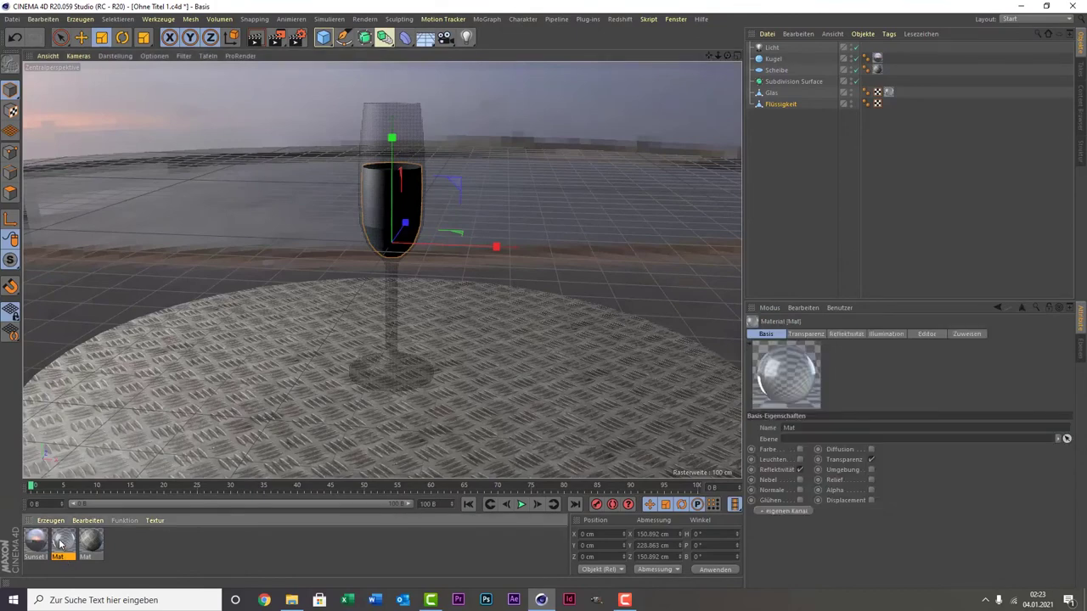
pyautogui.hotkey('ctrl', 'c')
pyautogui.hotkey('ctrl', 'v')
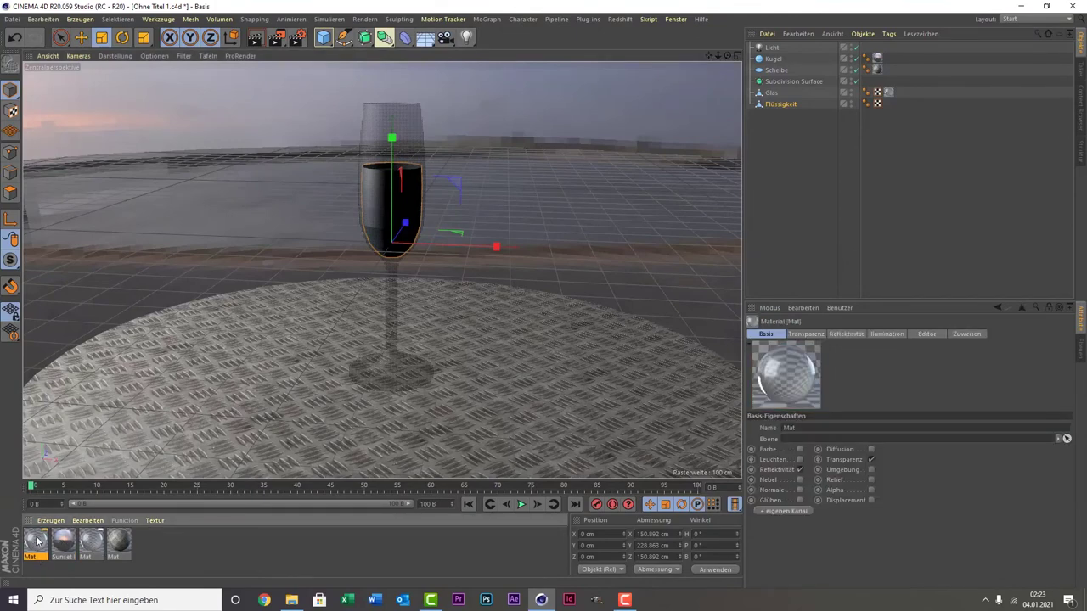
pyautogui.moveTo(156, 506); pyautogui.dragTo(915, 99)
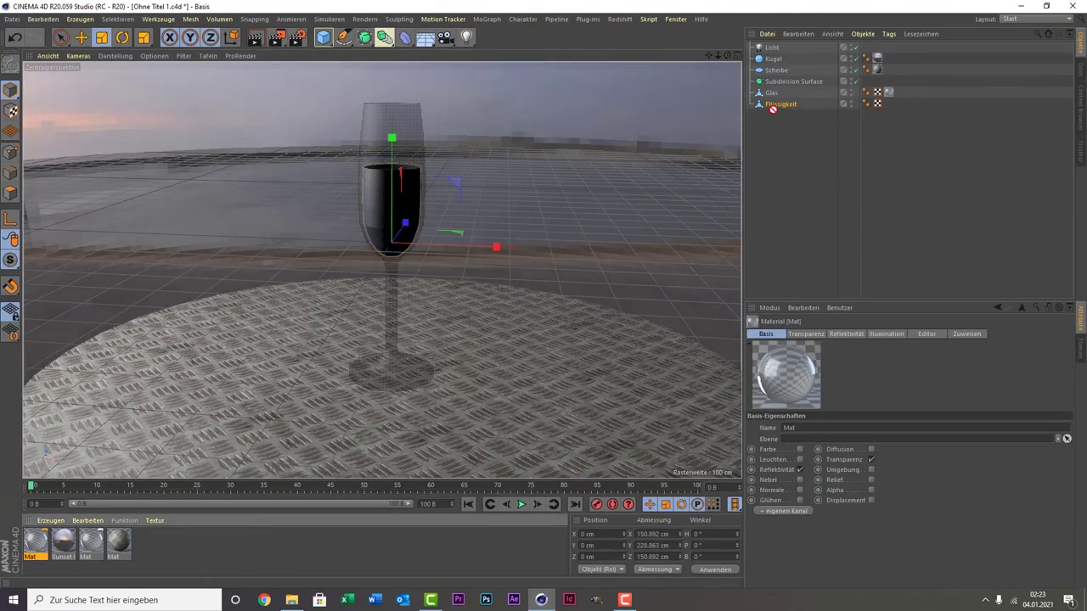
pyautogui.moveTo(772, 108); pyautogui.dragTo(780, 106)
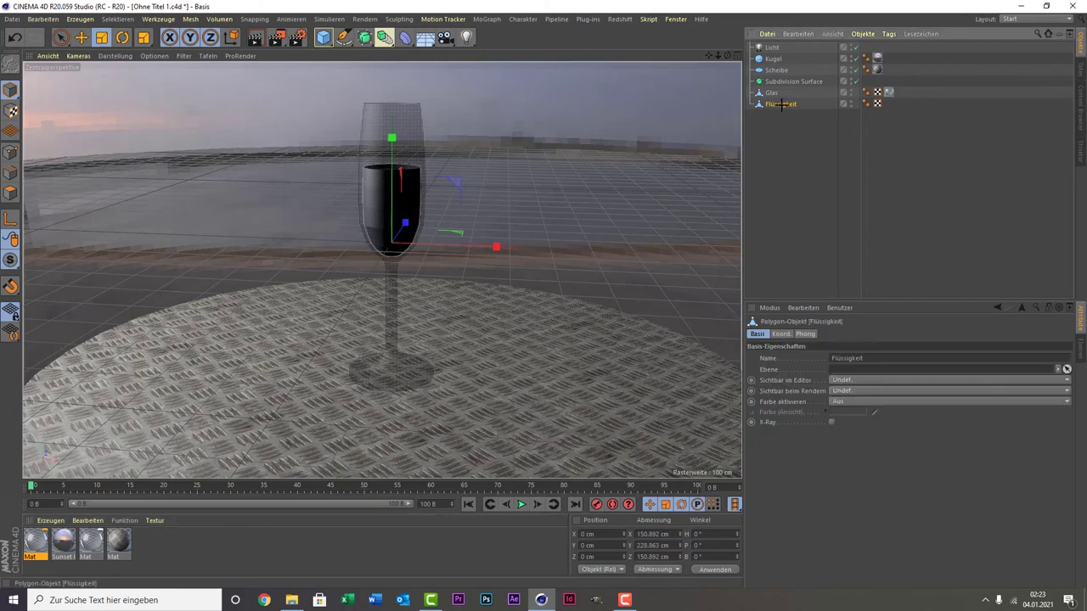
pyautogui.click(779, 119)
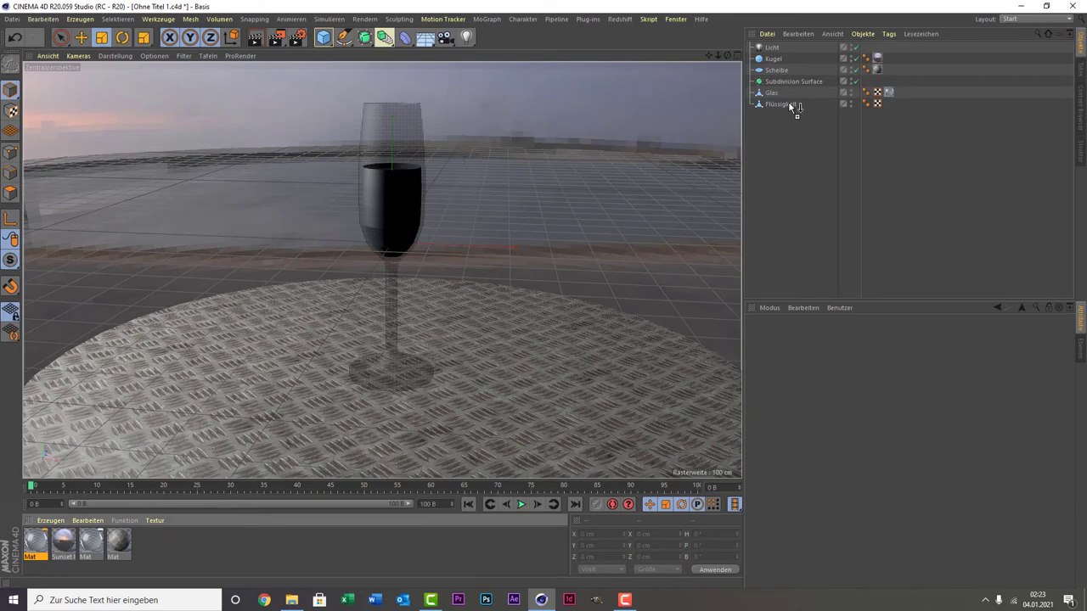
pyautogui.moveTo(918, 56); pyautogui.dragTo(788, 101)
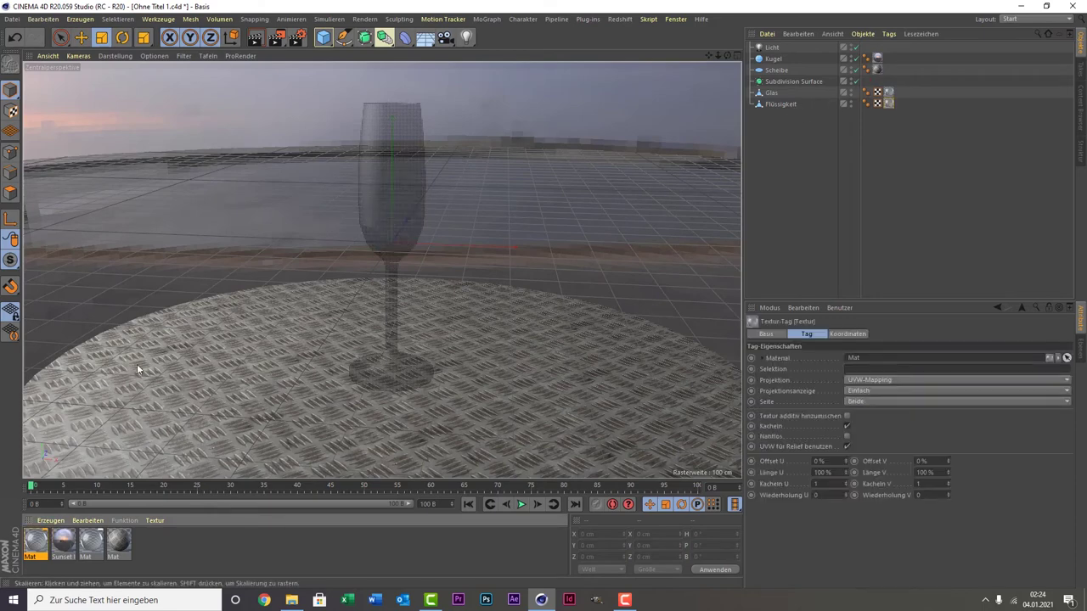
# - Set the copied material's Transparenz refraction preset to Wasser (1.333)
pyautogui.click(41, 545)
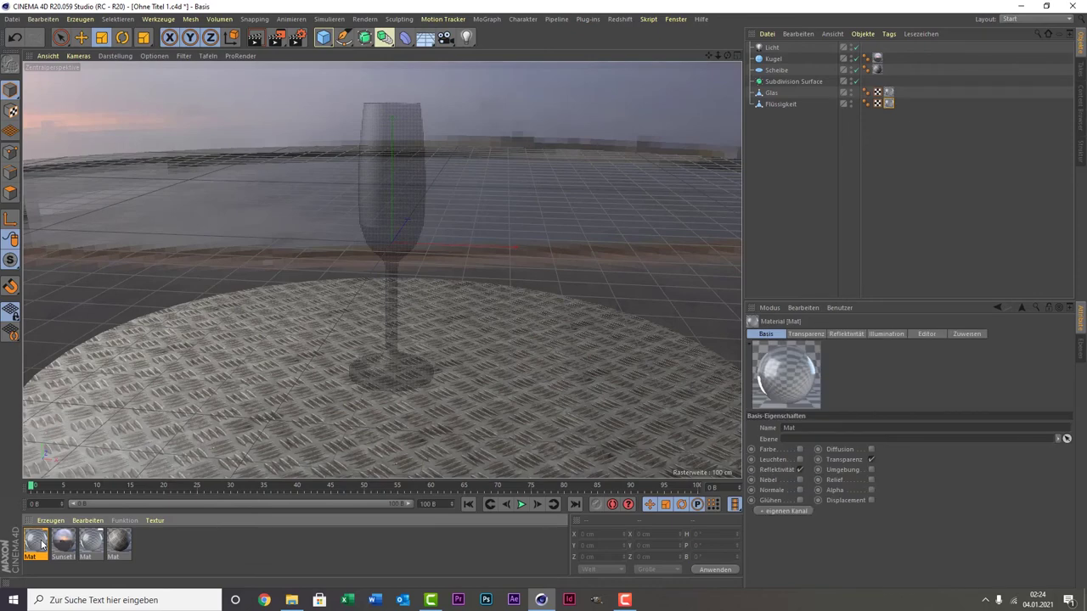
pyautogui.doubleClick(41, 544)
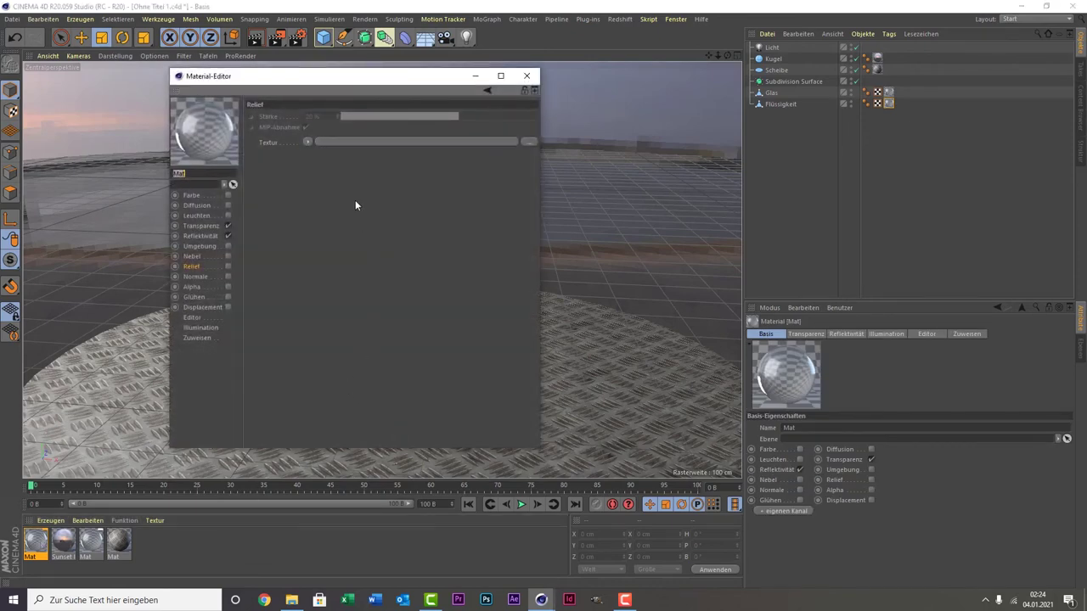
pyautogui.click(200, 226)
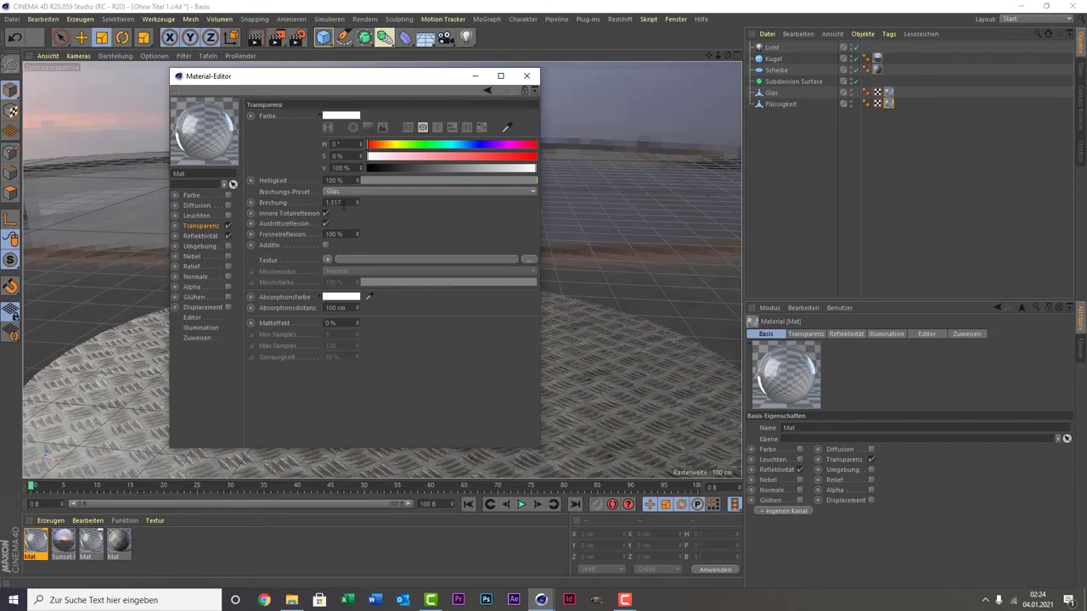
pyautogui.click(364, 194)
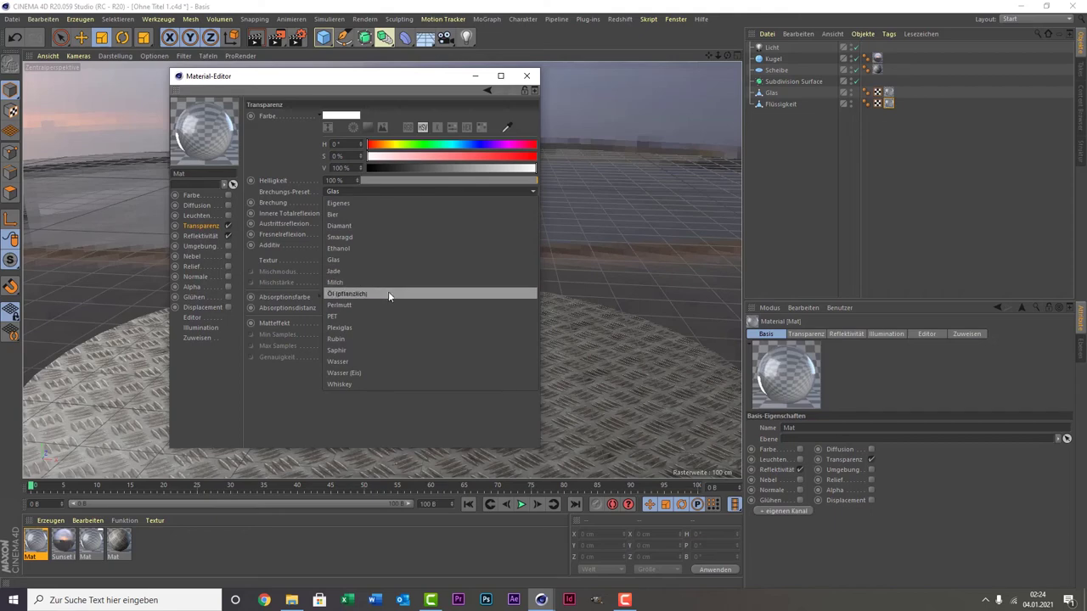
pyautogui.click(385, 363)
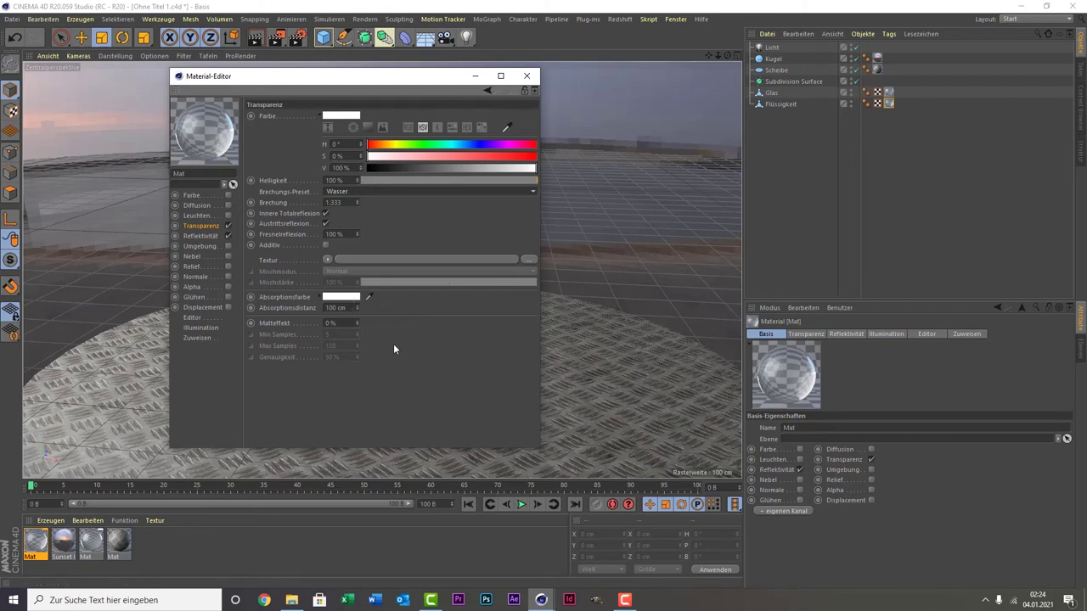
# - Give it a pale yellow absorption colour, about 57° hue and 14% saturation
pyautogui.click(346, 297)
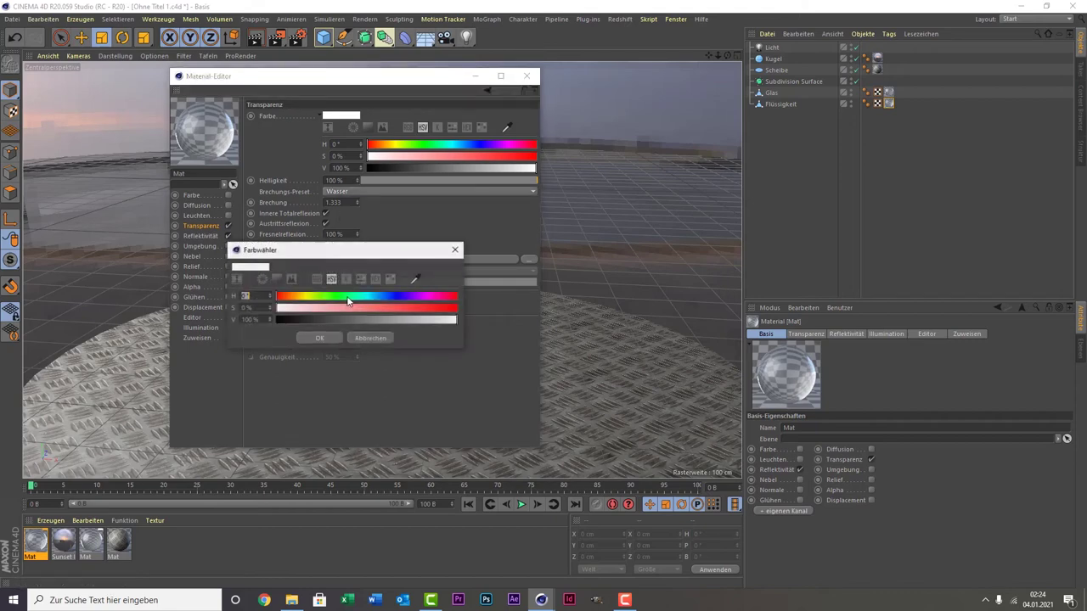
pyautogui.click(304, 296)
pyautogui.click(302, 310)
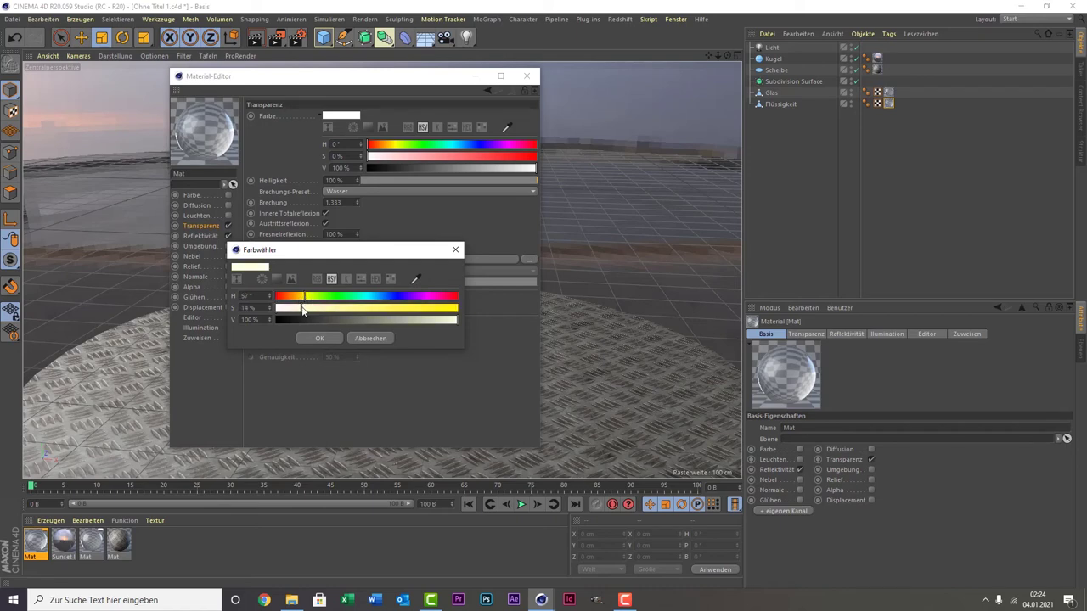
pyautogui.click(315, 338)
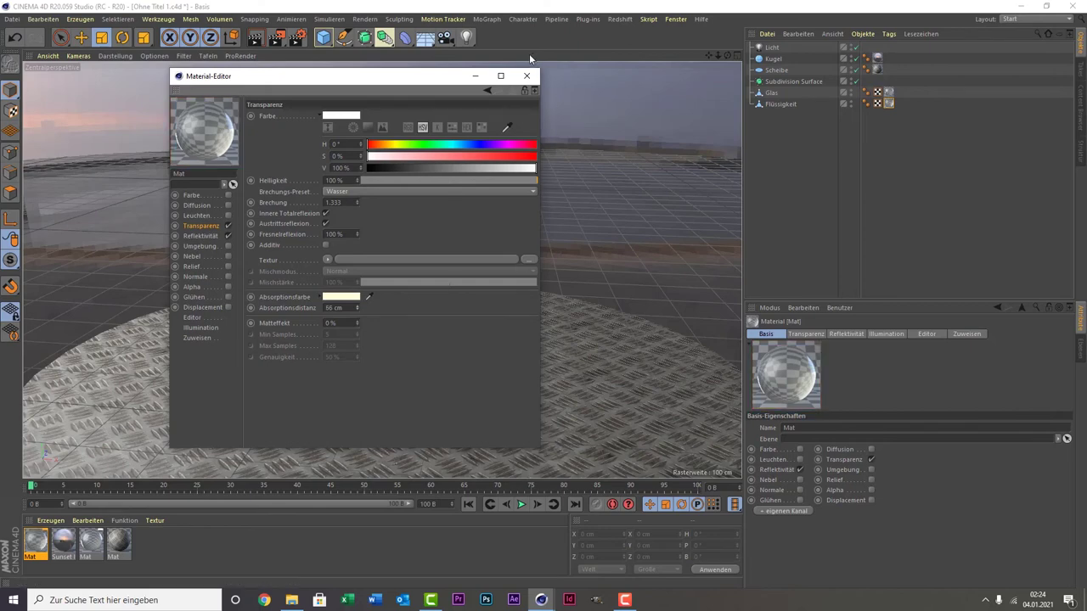
pyautogui.click(525, 78)
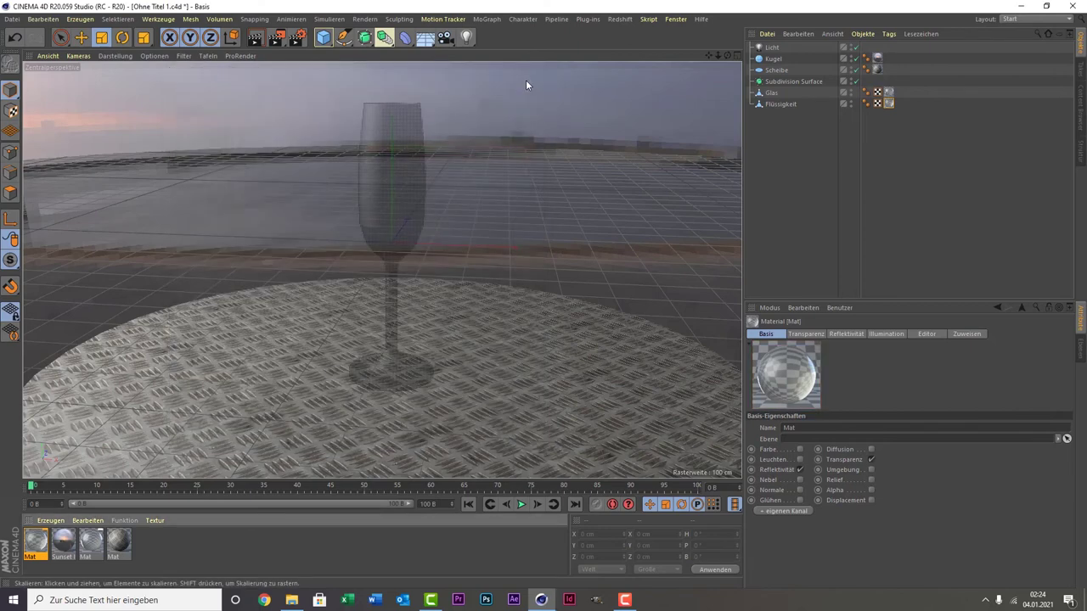
# - Add Ambient Occlusion and Global Illumination to the render settings, then render the viewport
pyautogui.click(297, 36)
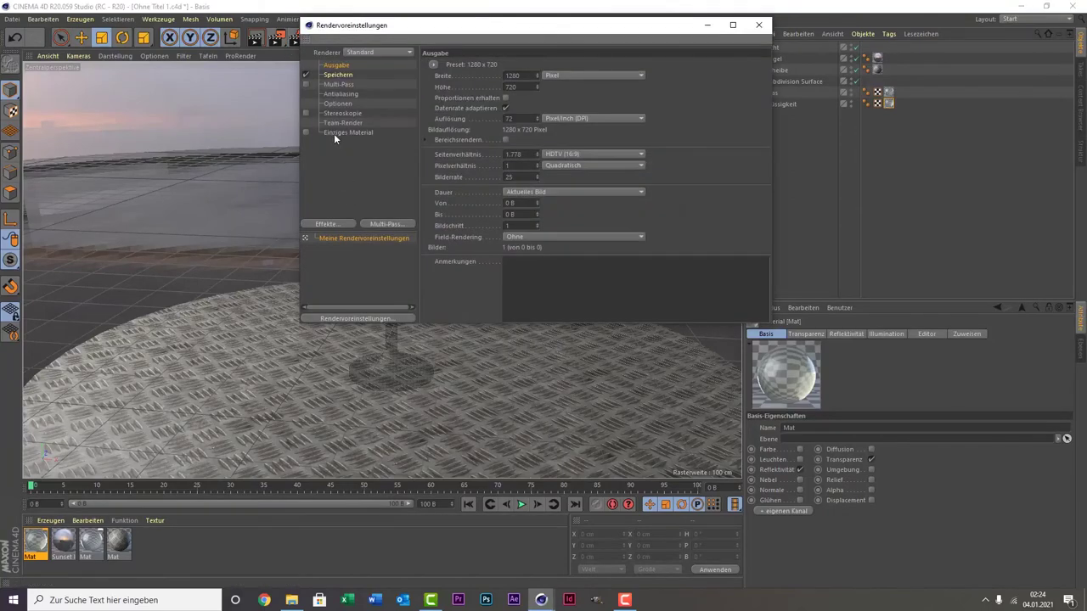
pyautogui.click(337, 225)
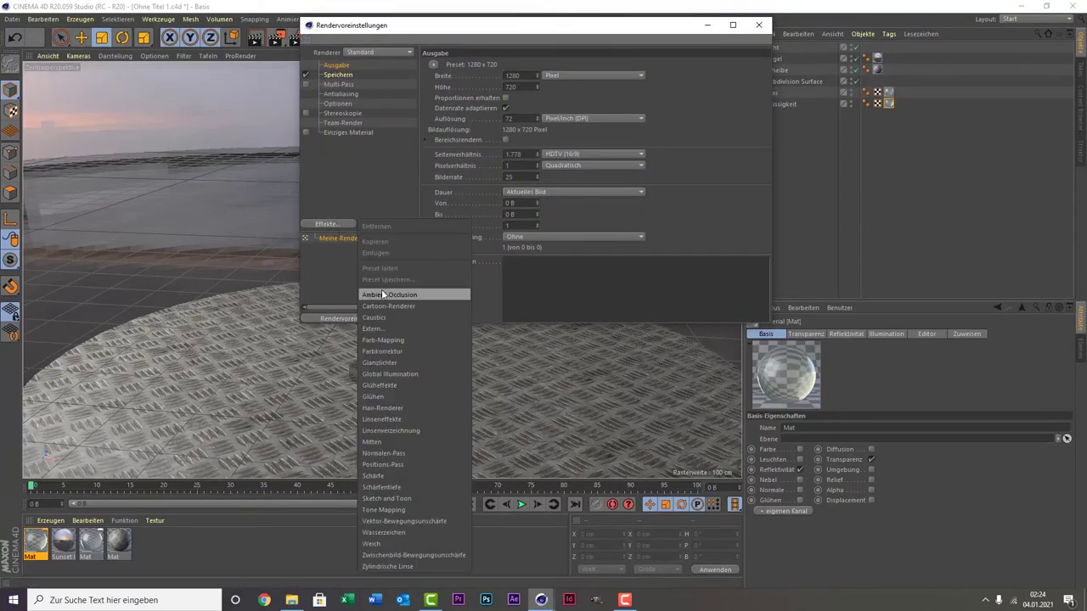
pyautogui.click(382, 294)
pyautogui.click(328, 225)
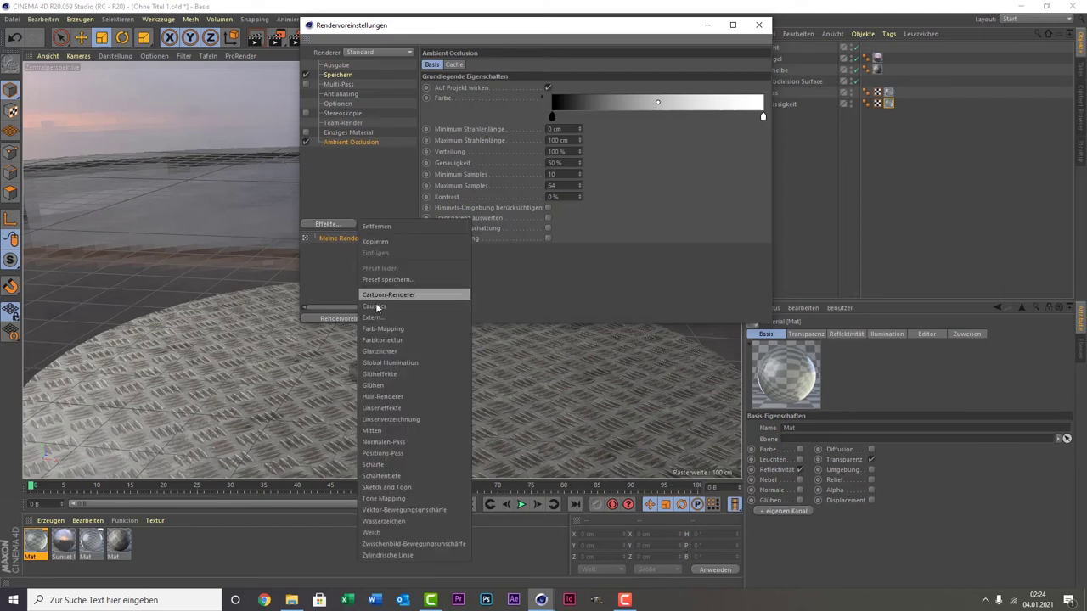
pyautogui.click(389, 363)
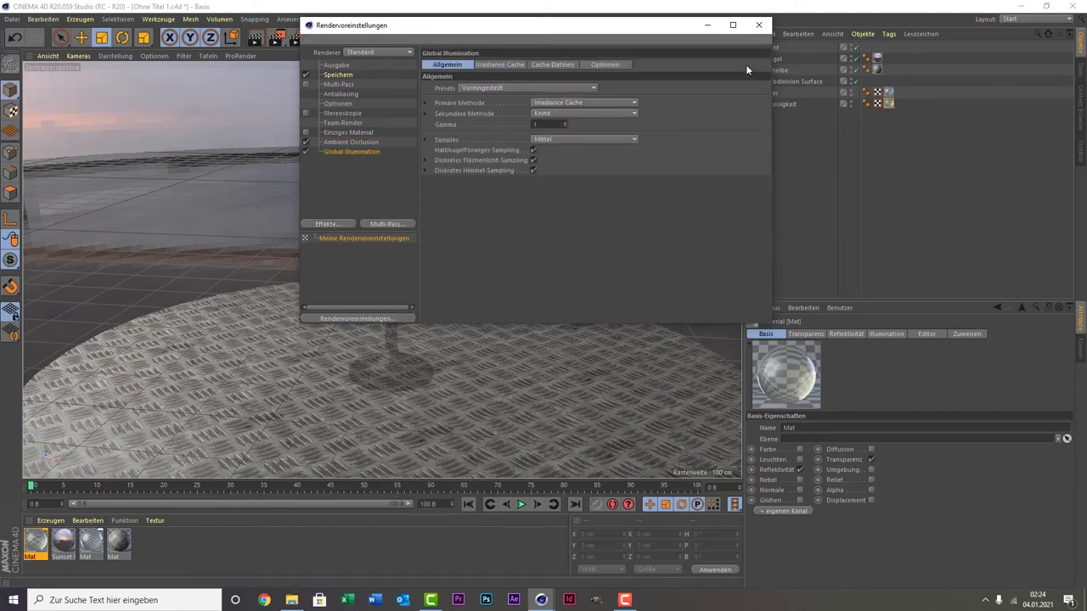
pyautogui.click(758, 25)
pyautogui.click(263, 38)
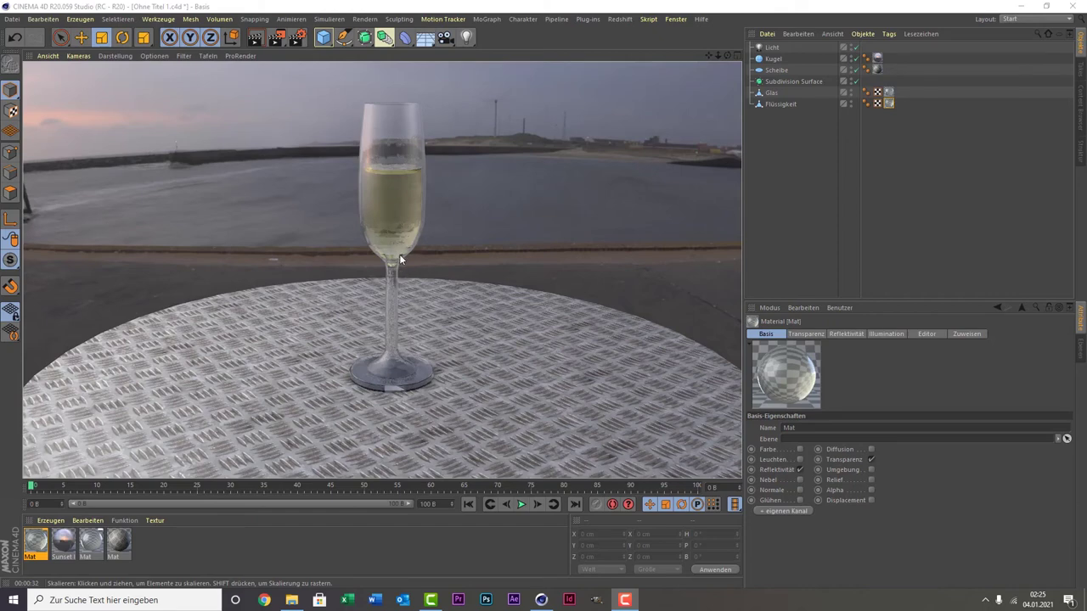
# - Nest the Glas object under a new Subdivision Surface.1 to smooth it
pyautogui.click(773, 92)
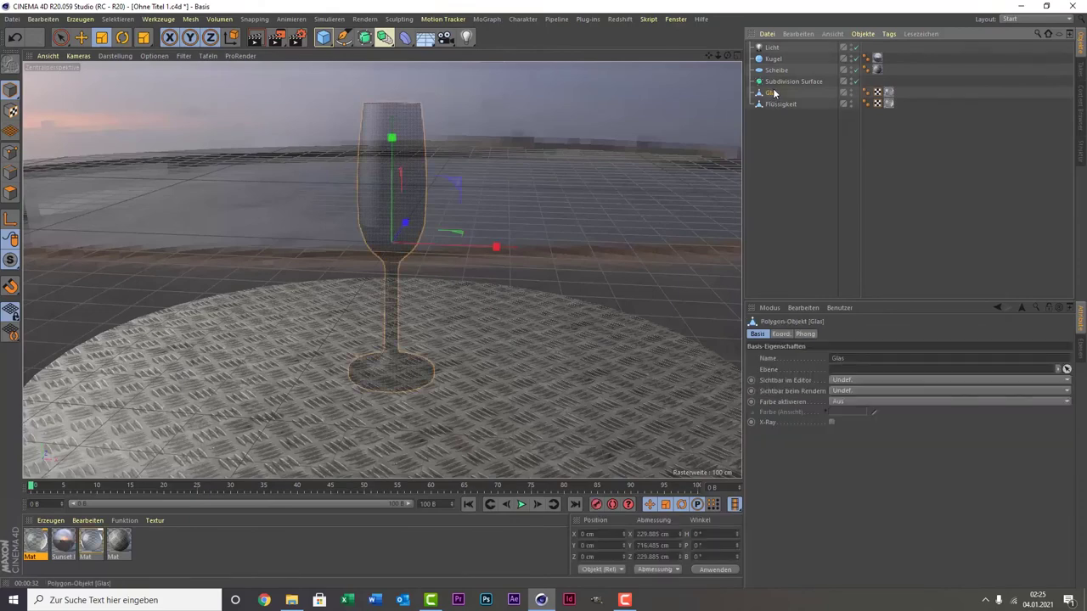
pyautogui.click(364, 37)
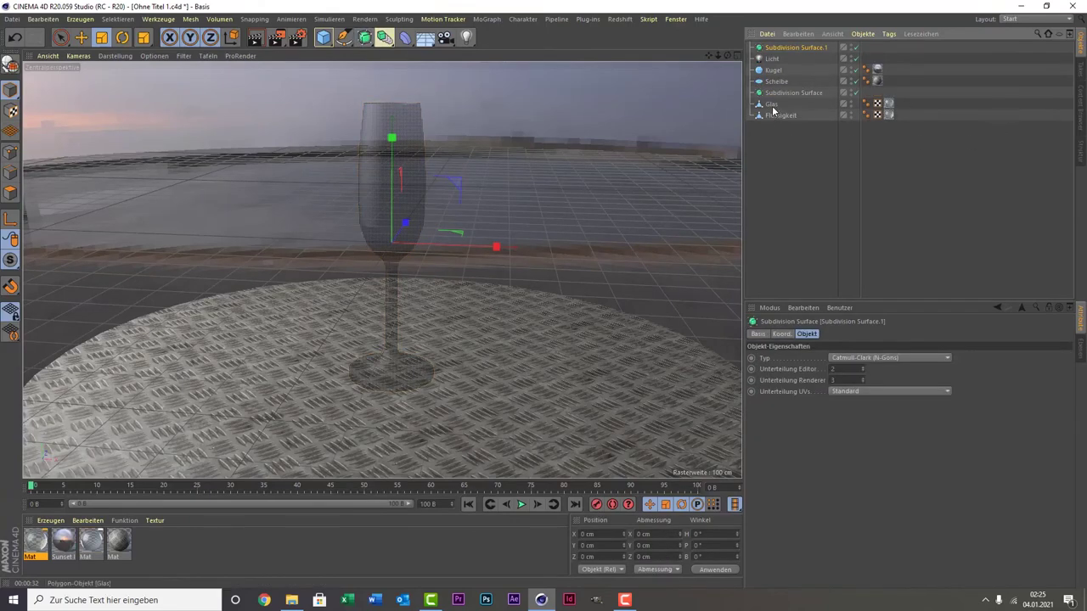
pyautogui.moveTo(771, 104); pyautogui.dragTo(815, 47)
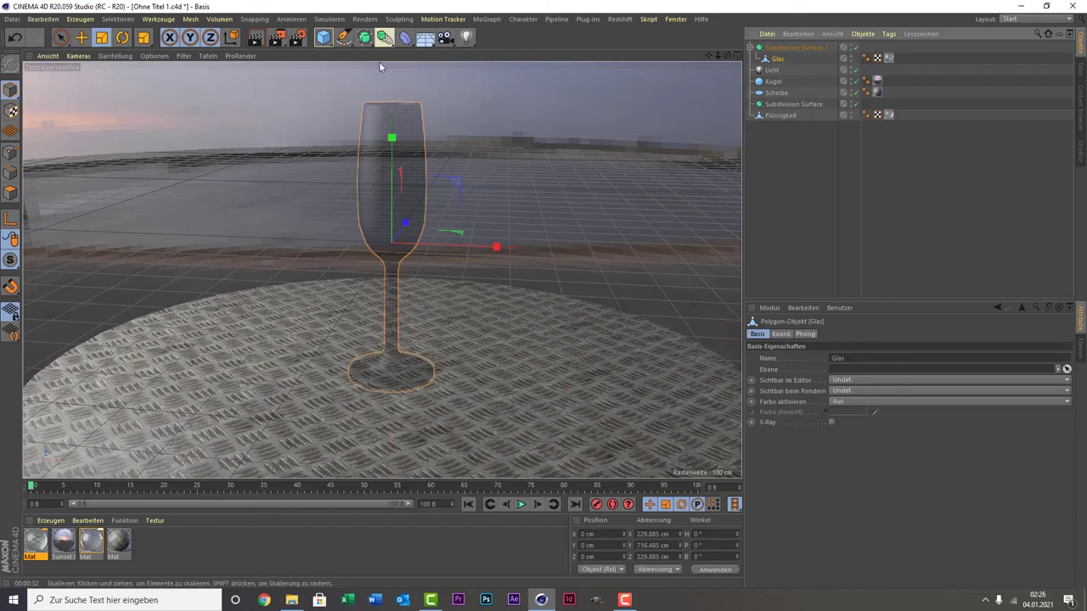
# - Add a new sphere, Kugel.1, trying and then undoing a segment-count change
pyautogui.click(323, 36)
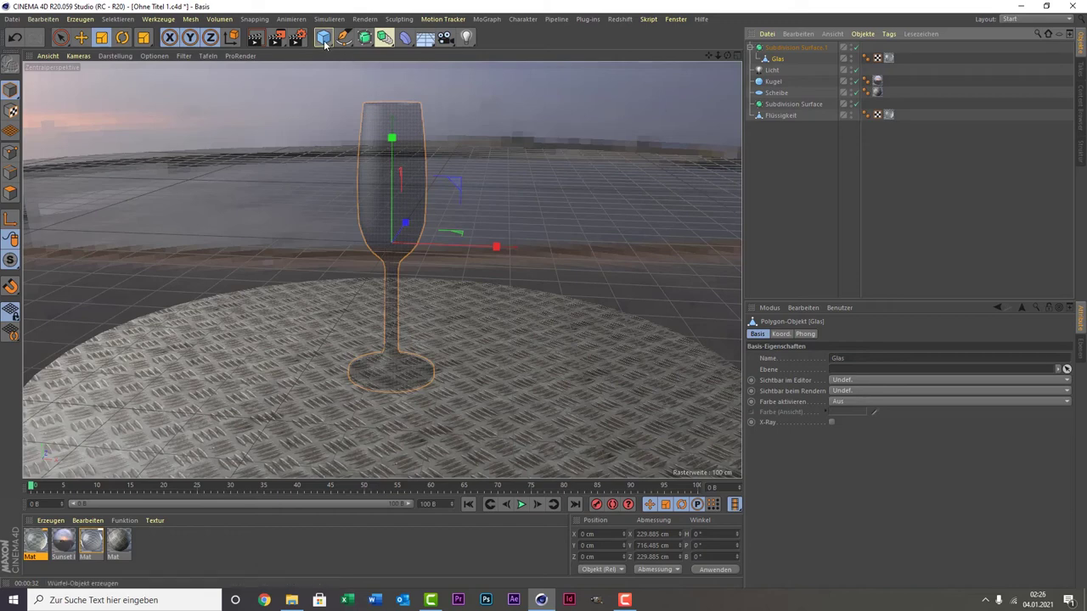
pyautogui.click(645, 73)
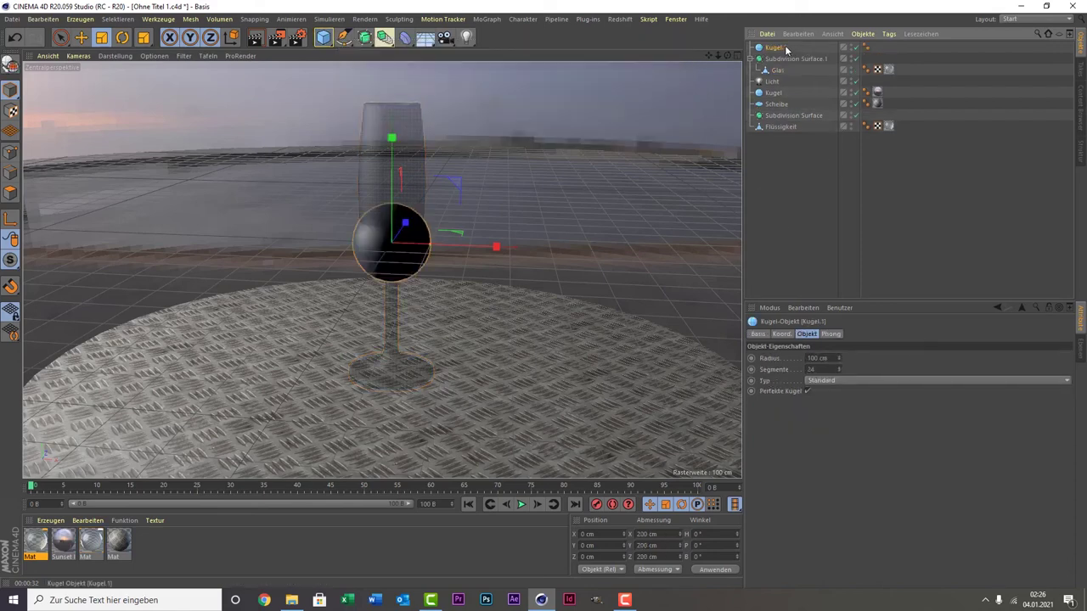
pyautogui.click(810, 369)
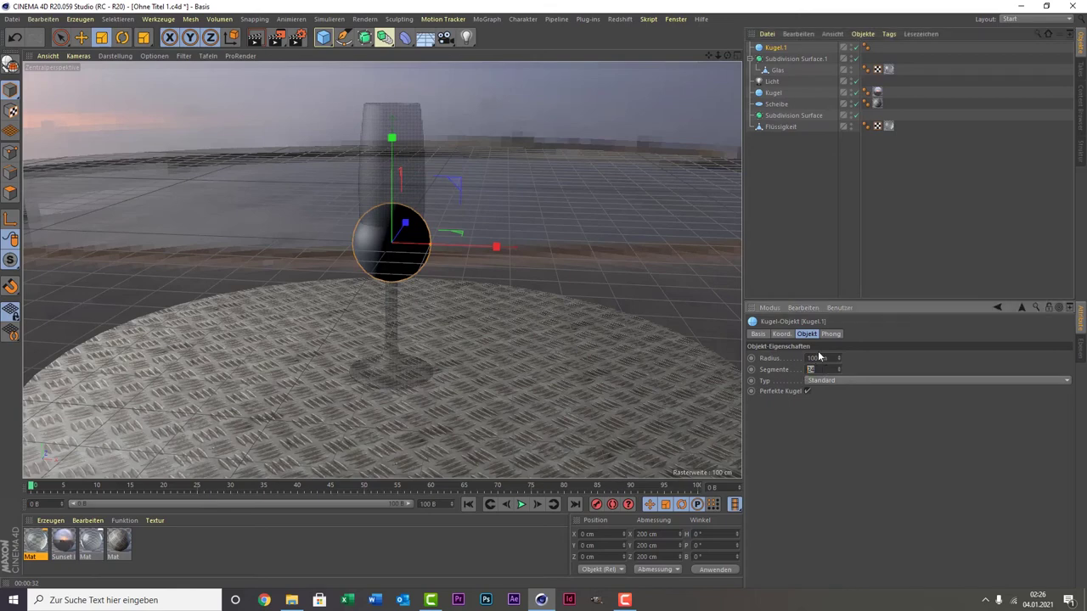
pyautogui.press('BackSpace')
pyautogui.write('3')
pyautogui.press('Return')
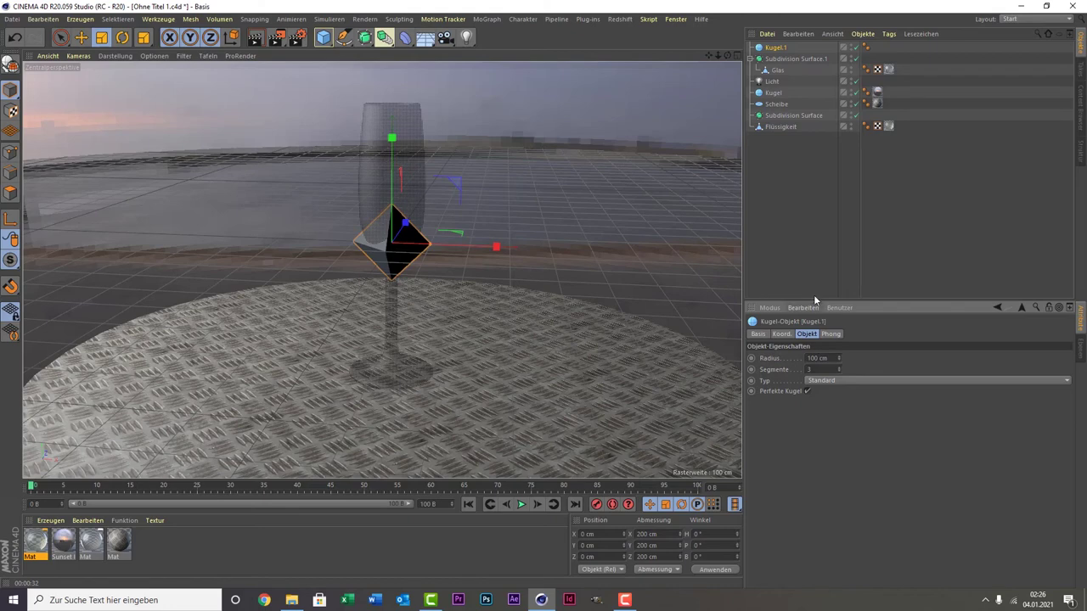
pyautogui.hotkey('ctrl', 'z')
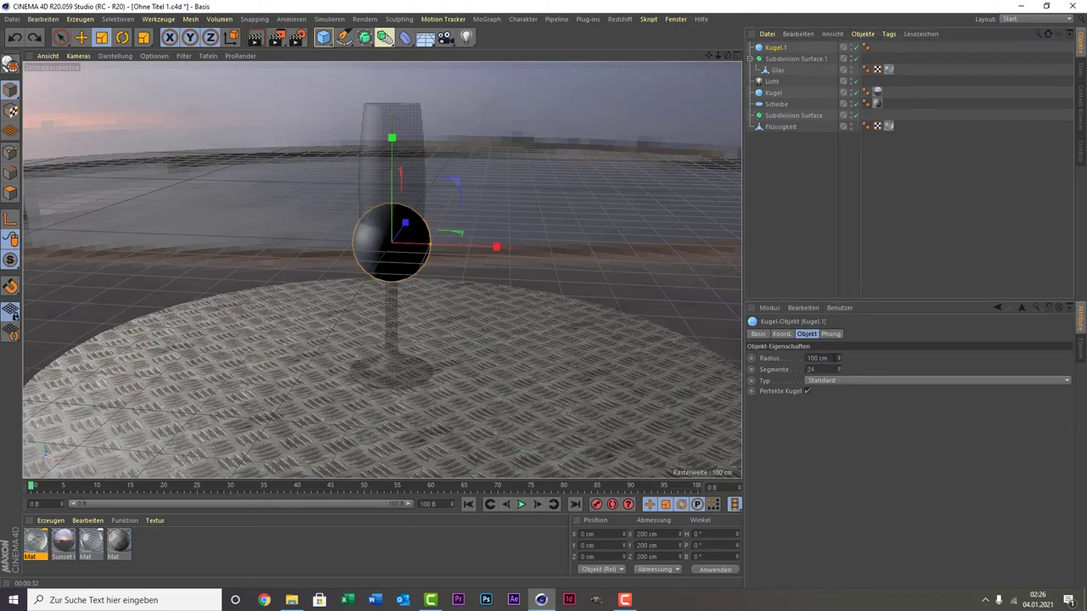
# - Set Kugel.1's radius to 3 cm
pyautogui.click(817, 357)
pyautogui.write('3')
pyautogui.press('Return')
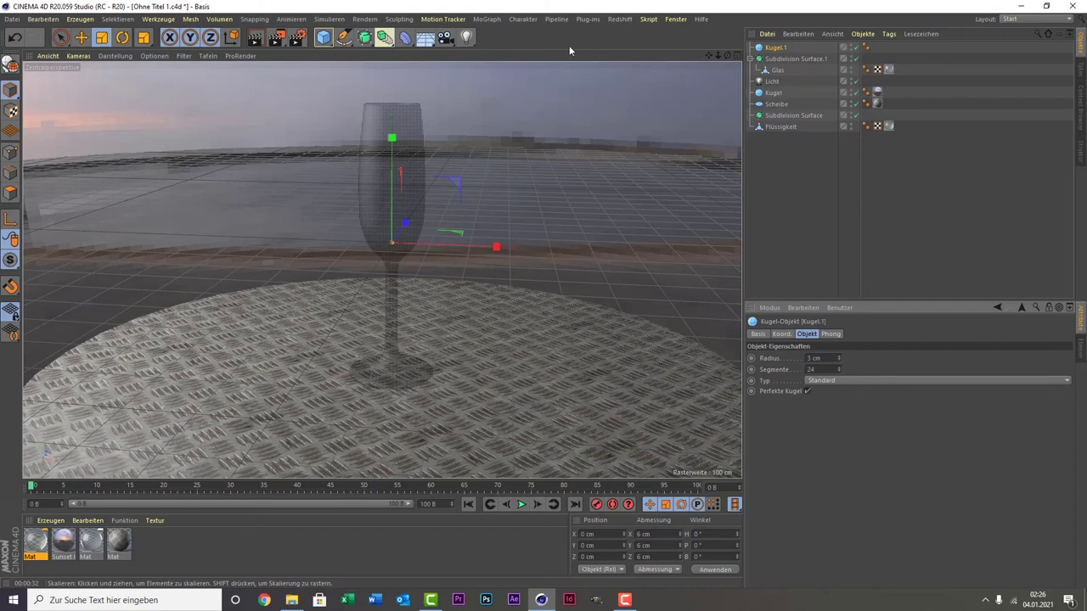
# - Create a Klon cloner and place the small sphere Kugel.1 inside it
pyautogui.click(486, 19)
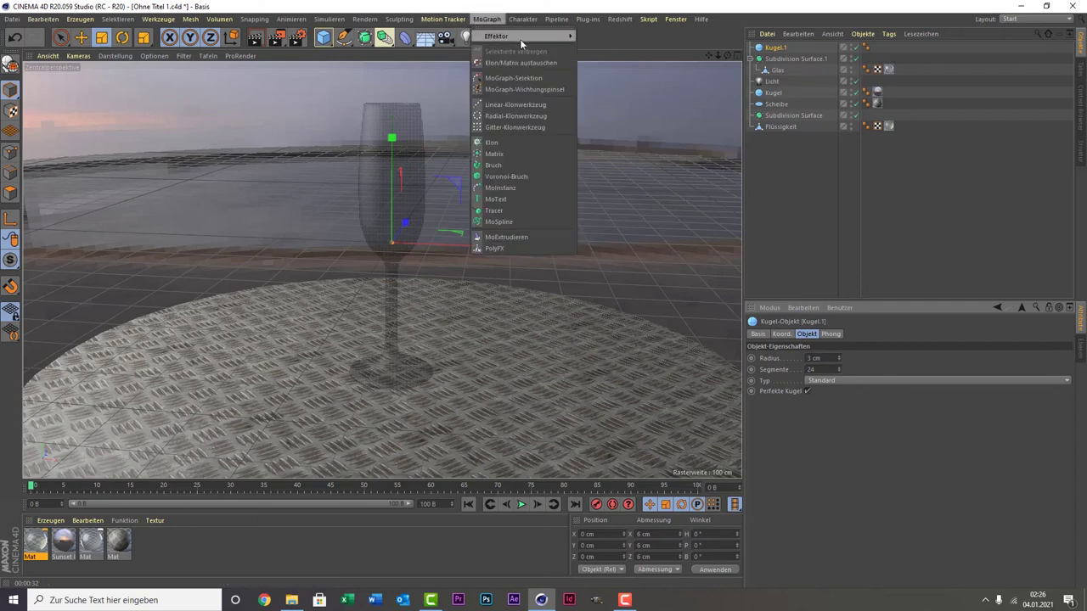
pyautogui.click(521, 143)
pyautogui.moveTo(773, 58)
pyautogui.mouseDown()
pyautogui.moveTo(787, 51)
pyautogui.moveTo(774, 49)
pyautogui.mouseUp()
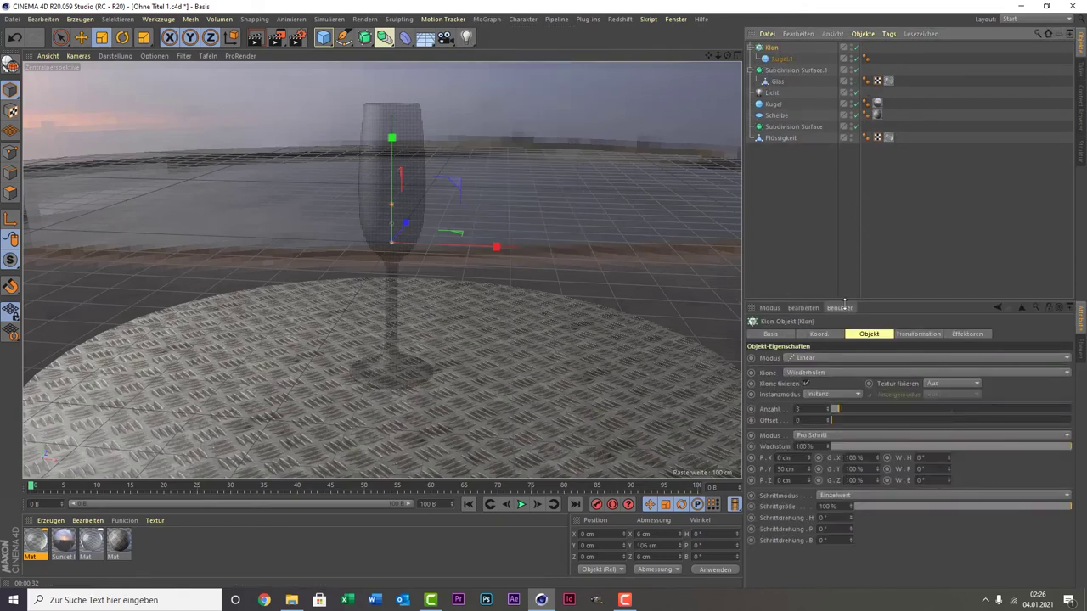
# - Set the cloner to Objekt mode on Flüssigkeit with Volumen distribution
pyautogui.click(815, 363)
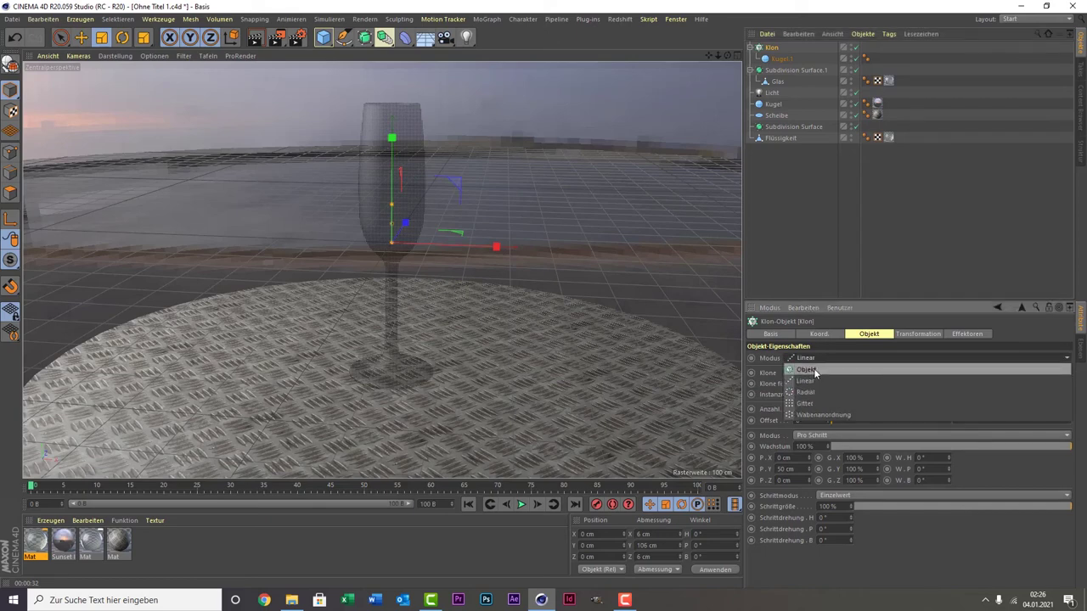
pyautogui.click(813, 368)
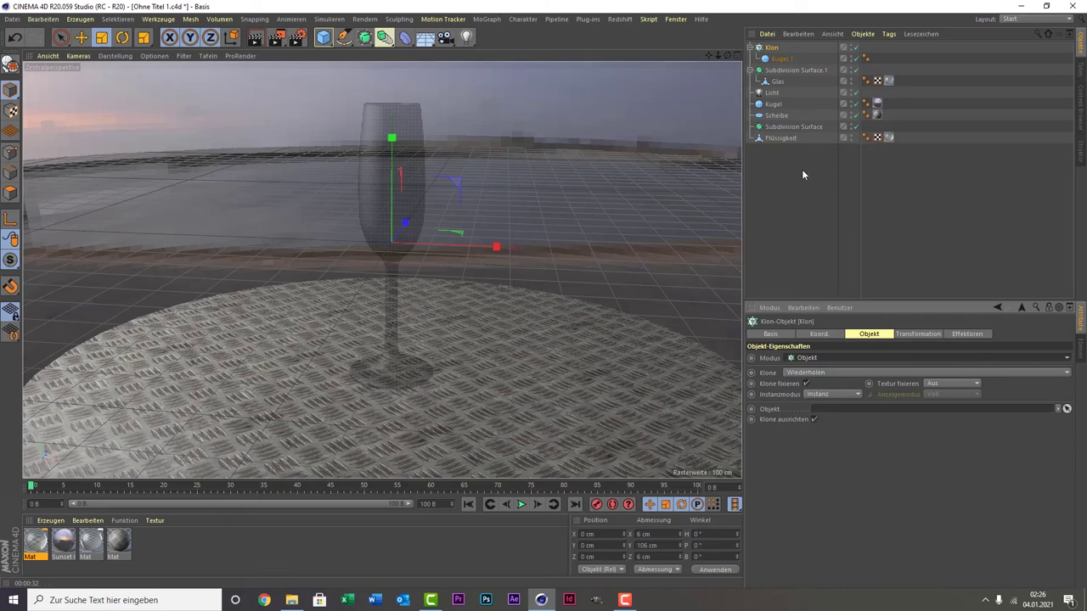
pyautogui.moveTo(785, 139); pyautogui.dragTo(846, 414)
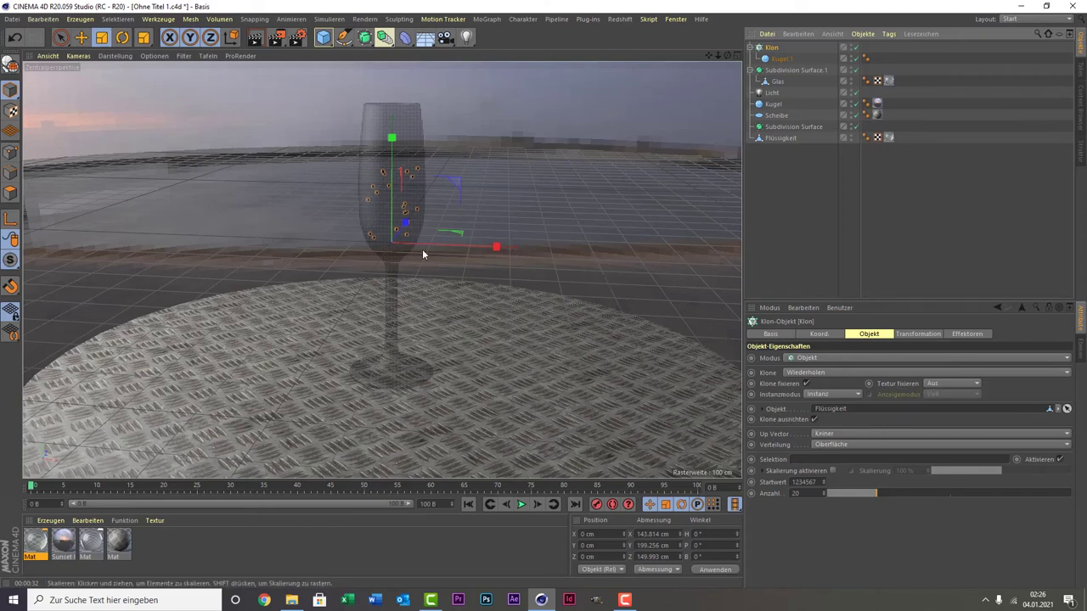
pyautogui.click(818, 444)
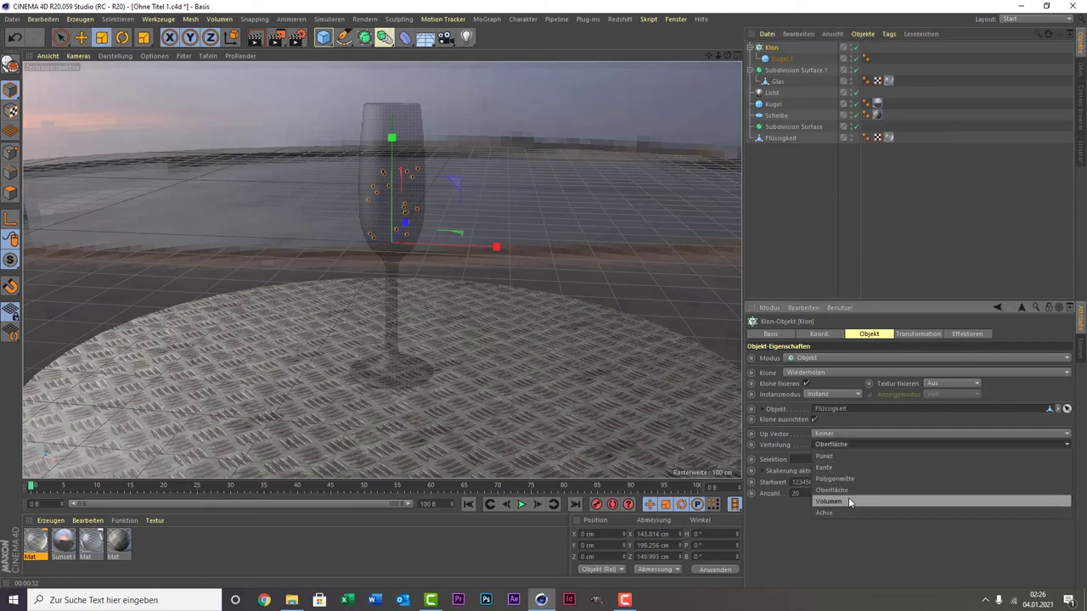
pyautogui.click(848, 501)
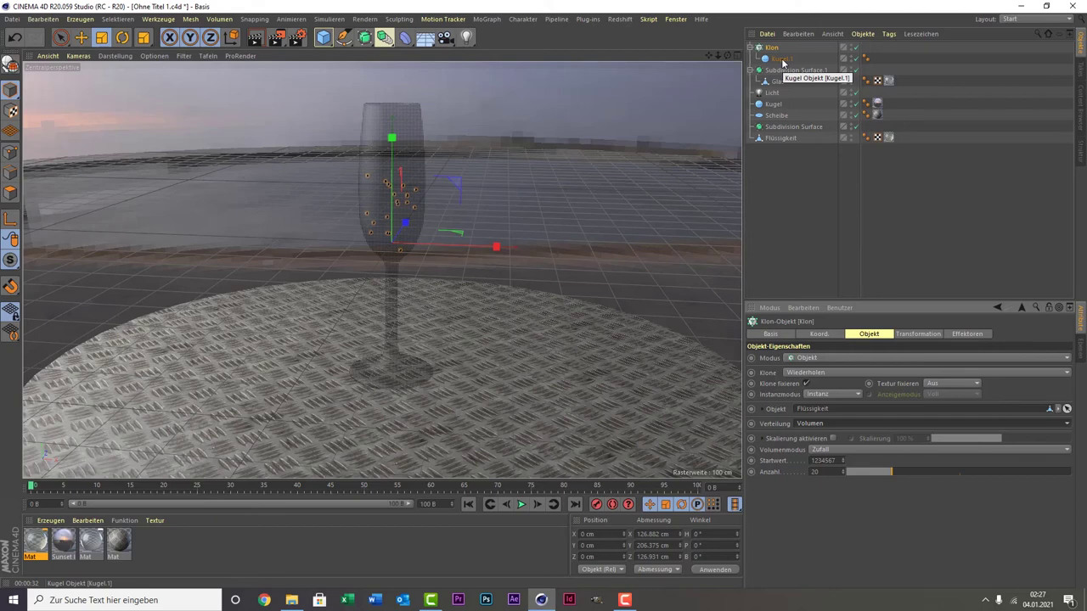
# - Add a Zufall random effector and show its transform parameters
pyautogui.click(487, 19)
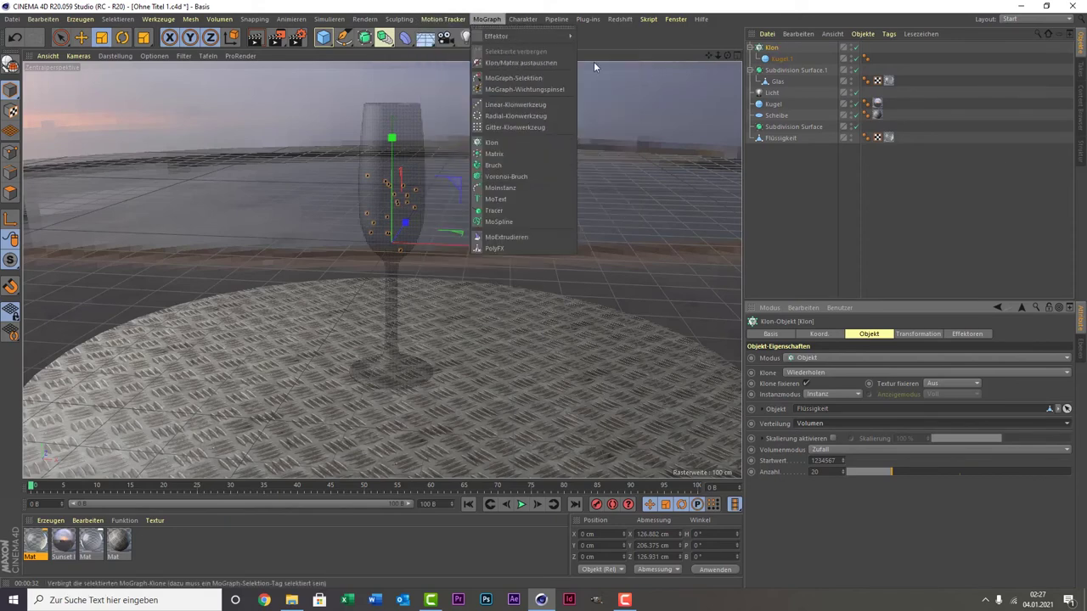
pyautogui.moveTo(509, 35)
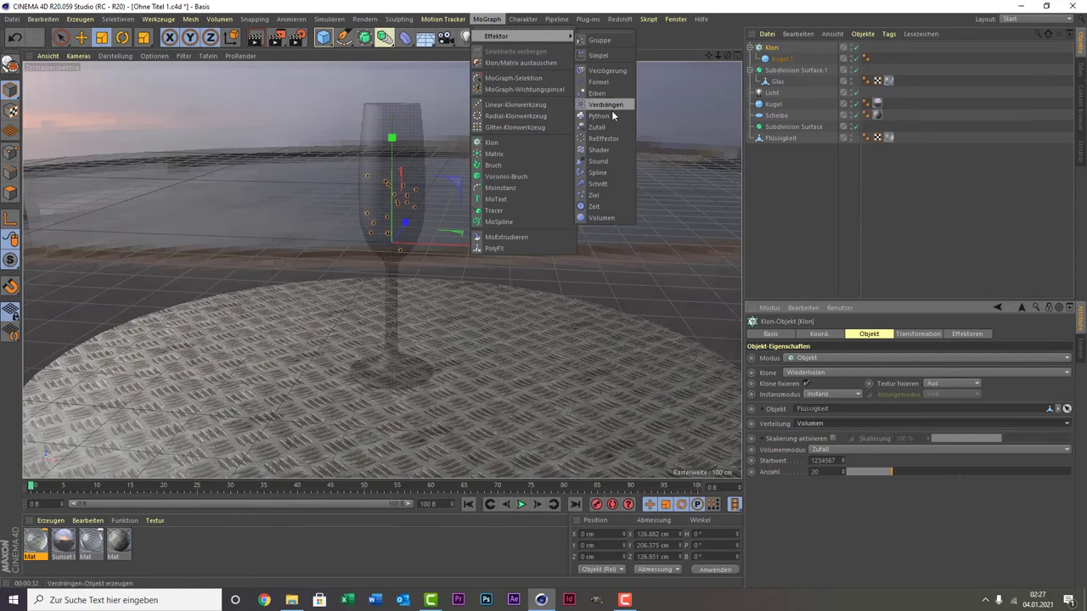
pyautogui.click(613, 126)
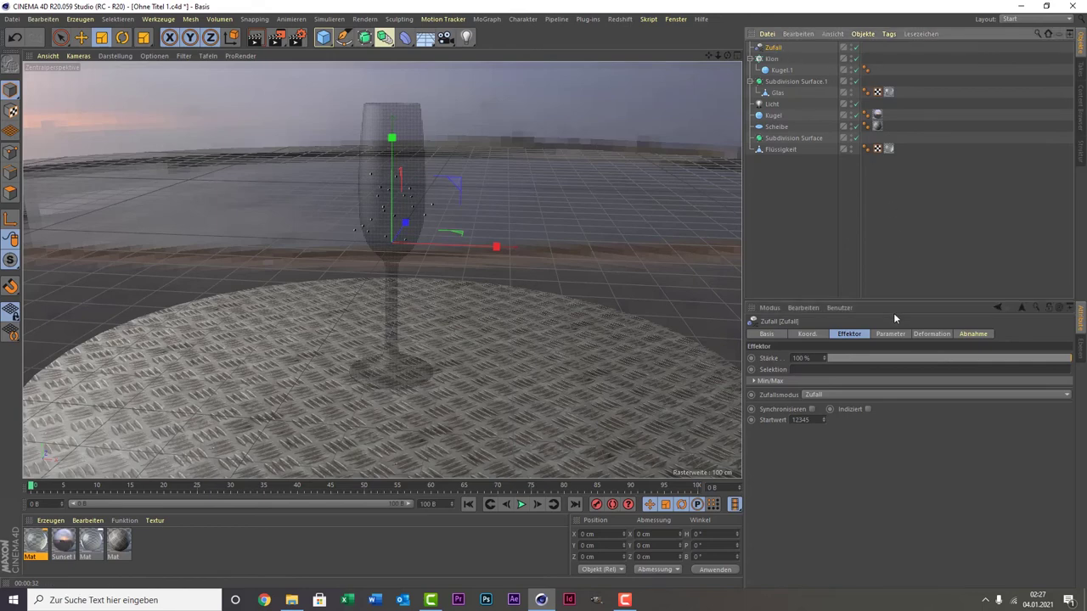
pyautogui.click(883, 335)
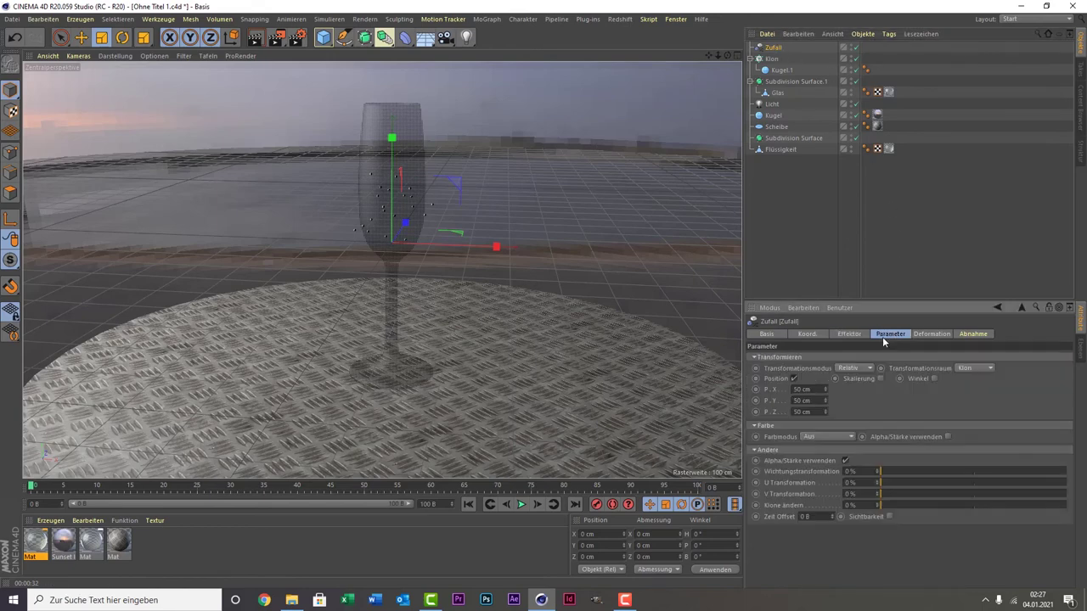
# - Disable Position, enable uniform absolute Skalierung, and set Skalieren to -0.5
pyautogui.click(794, 379)
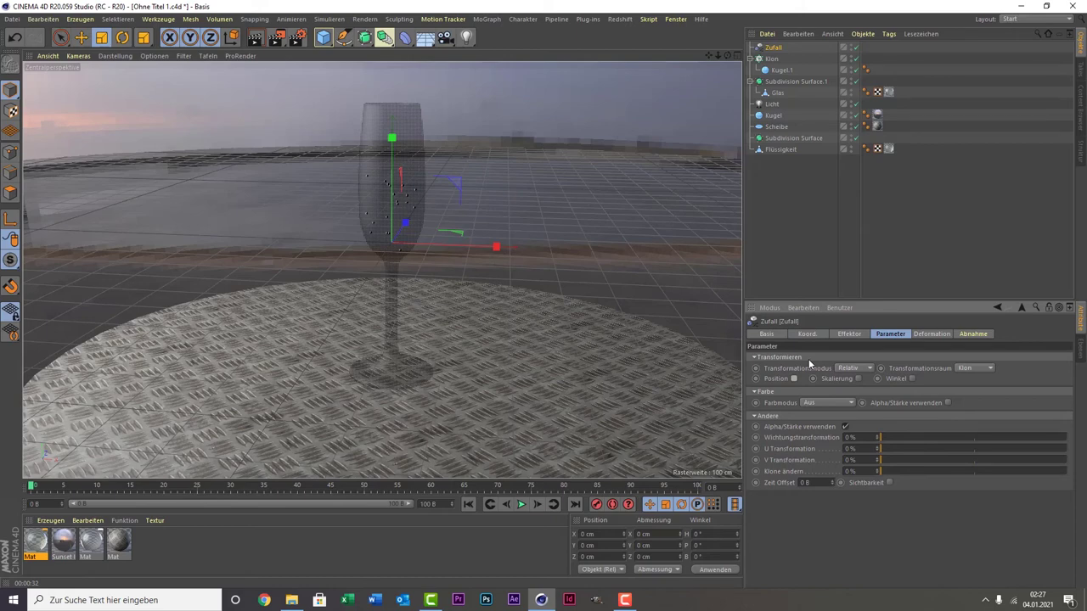
pyautogui.click(857, 379)
pyautogui.click(877, 423)
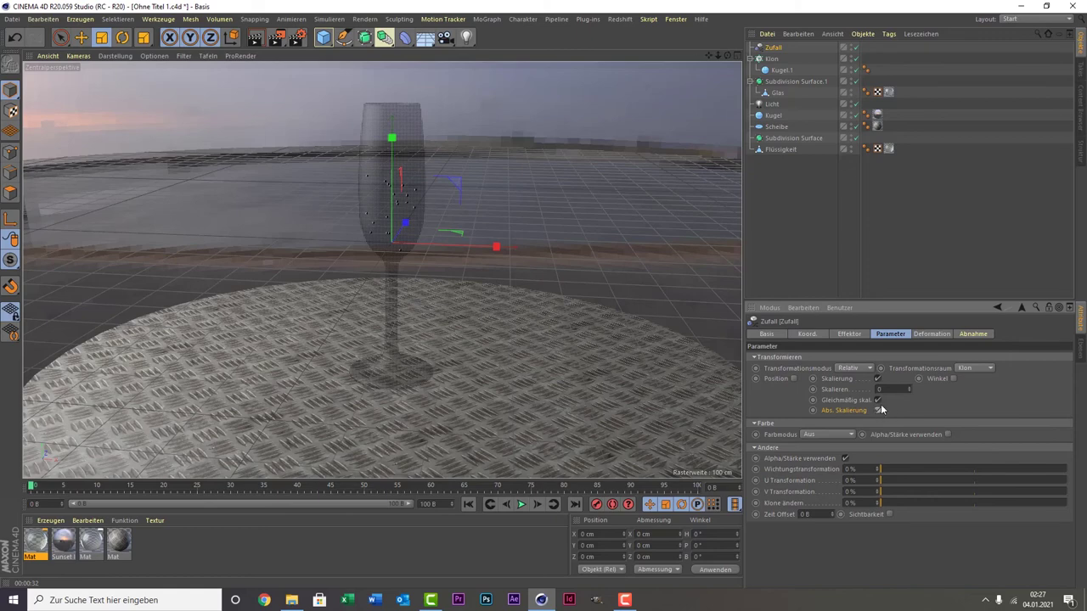
pyautogui.click(887, 390)
pyautogui.write('-0.5')
# - Set the Klon count to 200 bubbles and apply the Mat material to the cloner
pyautogui.click(771, 59)
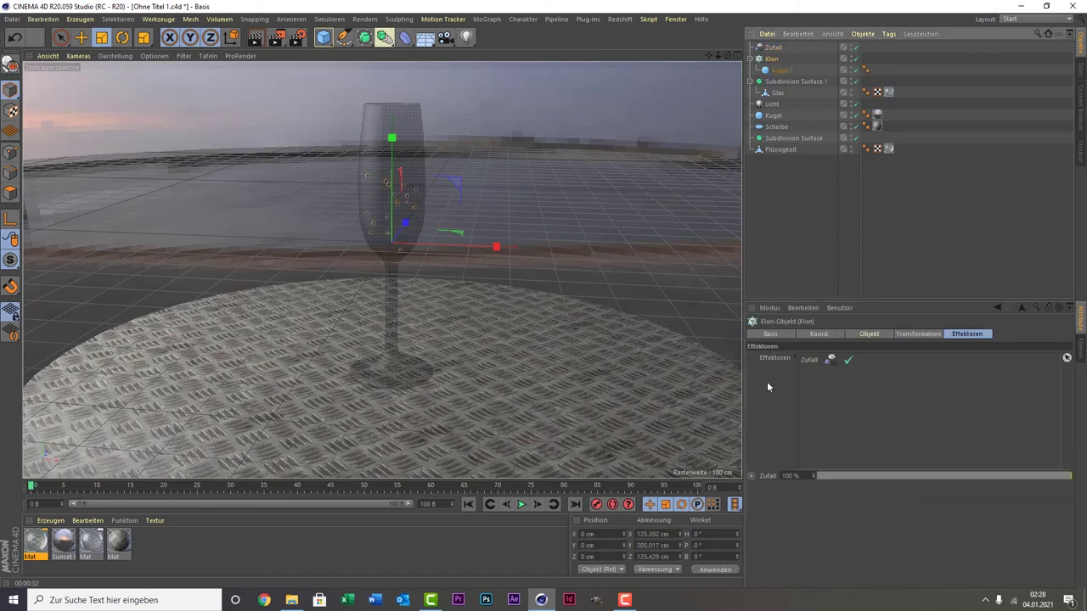
pyautogui.click(838, 335)
pyautogui.click(865, 334)
pyautogui.write('200')
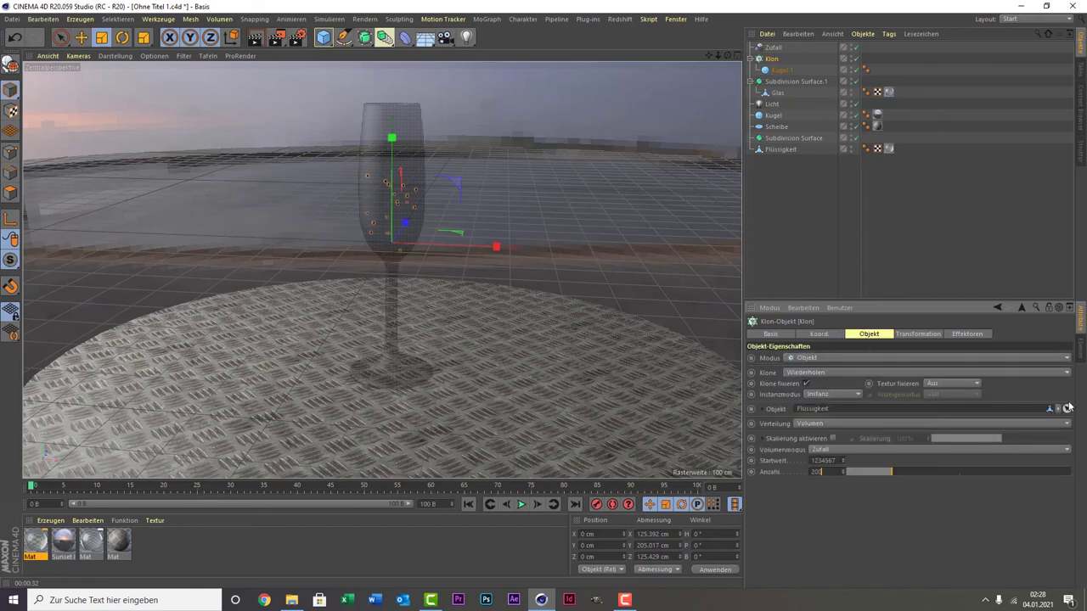
pyautogui.press('Return')
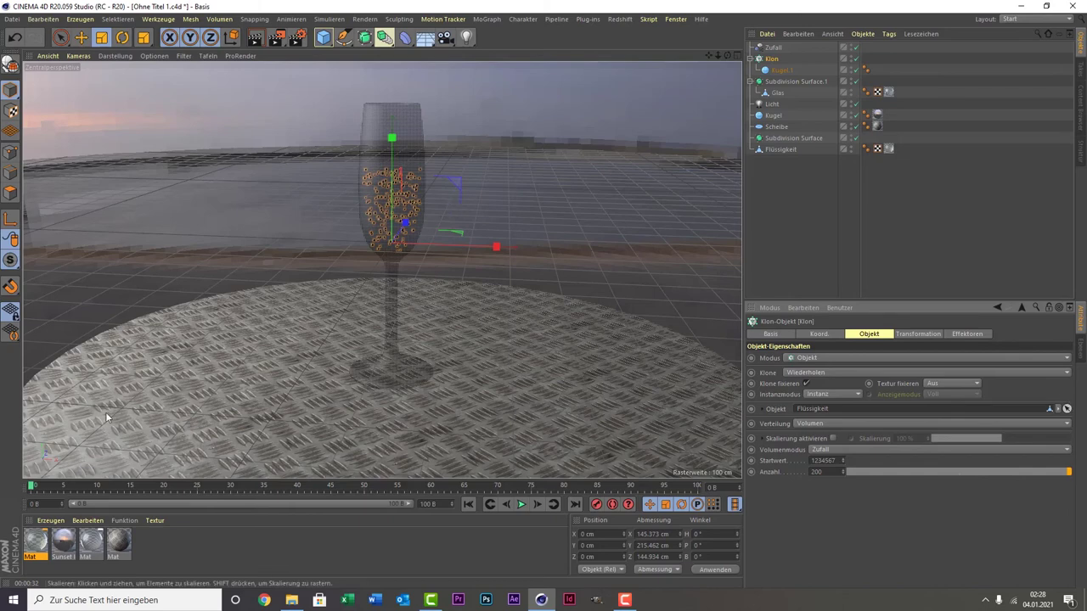
pyautogui.click(32, 548)
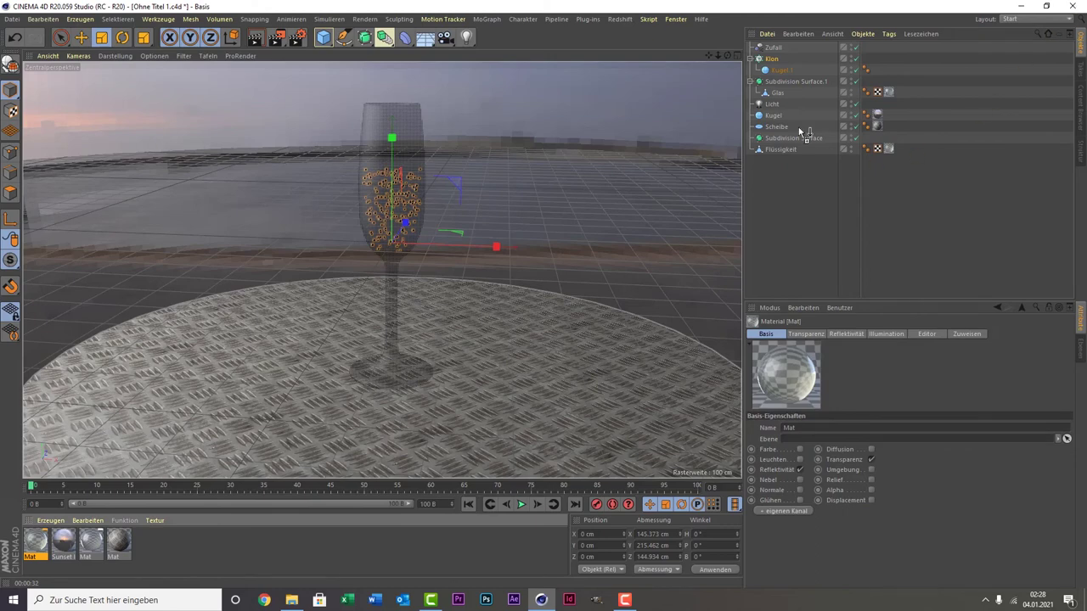
pyautogui.moveTo(764, 58); pyautogui.dragTo(769, 60)
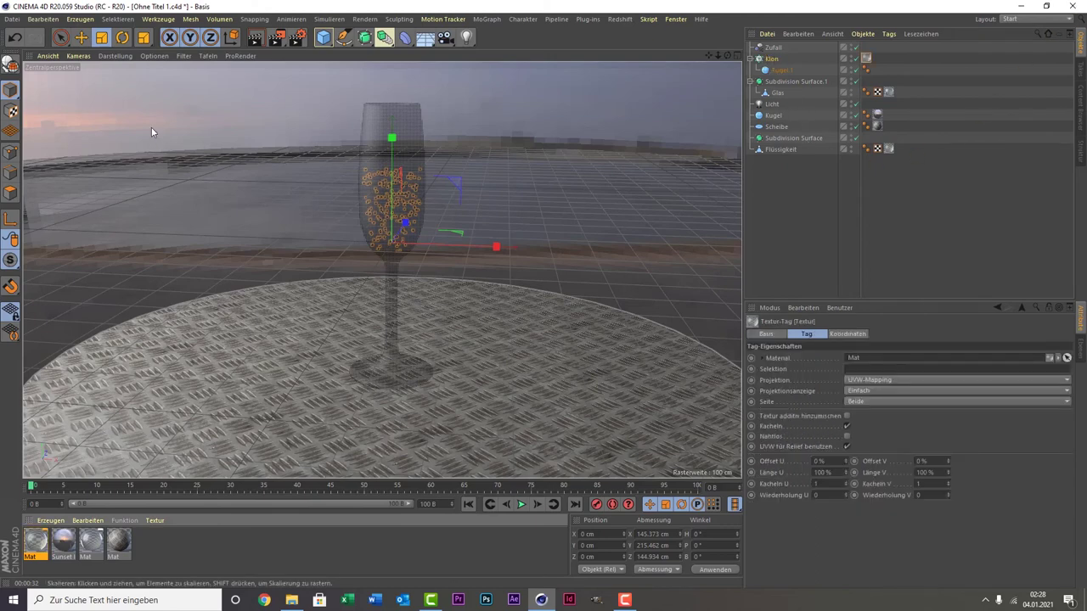
# - Render the viewport to check the bubbly champagne glass on the tread-plate disc
pyautogui.click(256, 38)
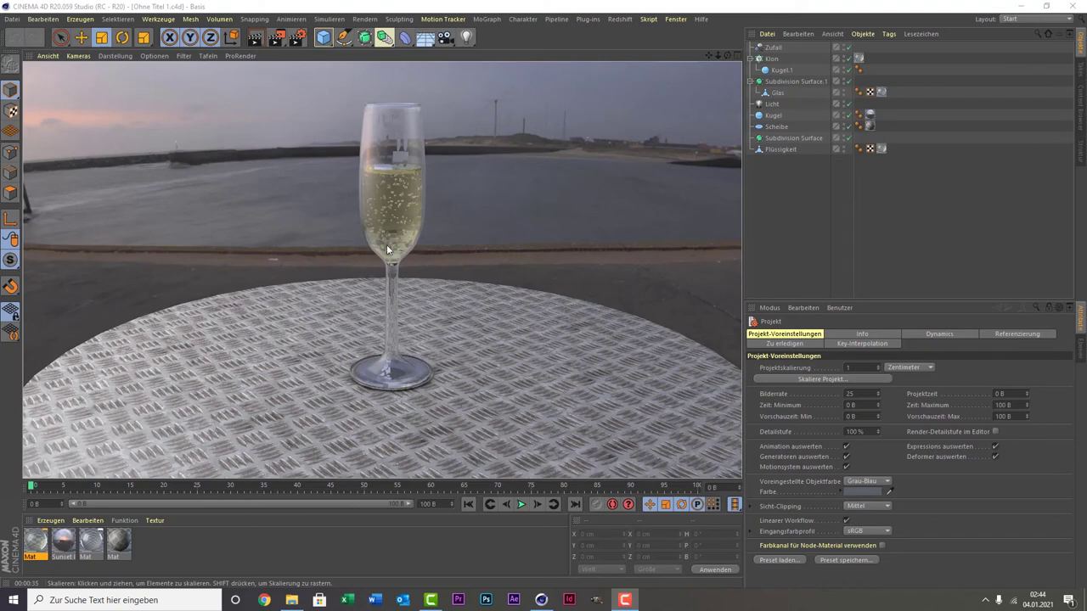
# - Delete the Licht light from the scene
pyautogui.click(150, 155)
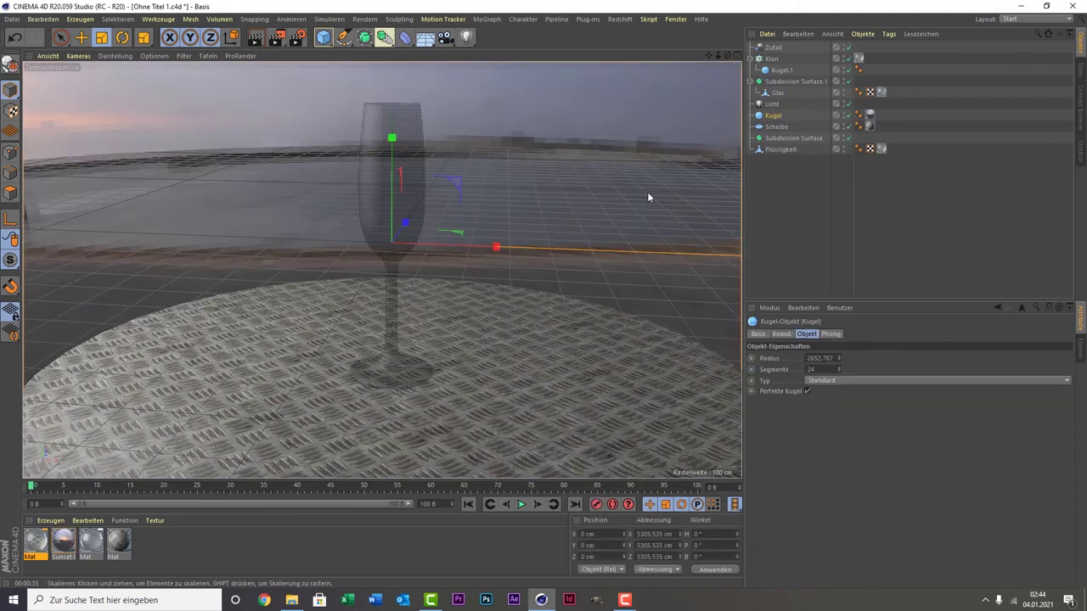
pyautogui.click(775, 104)
pyautogui.press('Delete')
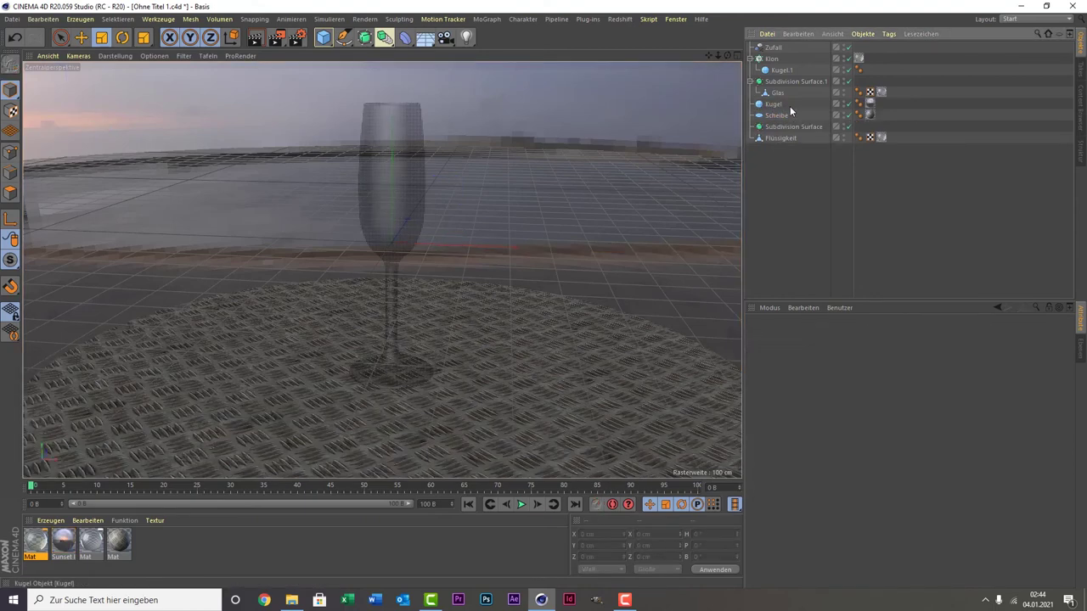
# - Start an interactive render region and fit it around the glass bowl
pyautogui.click(277, 36)
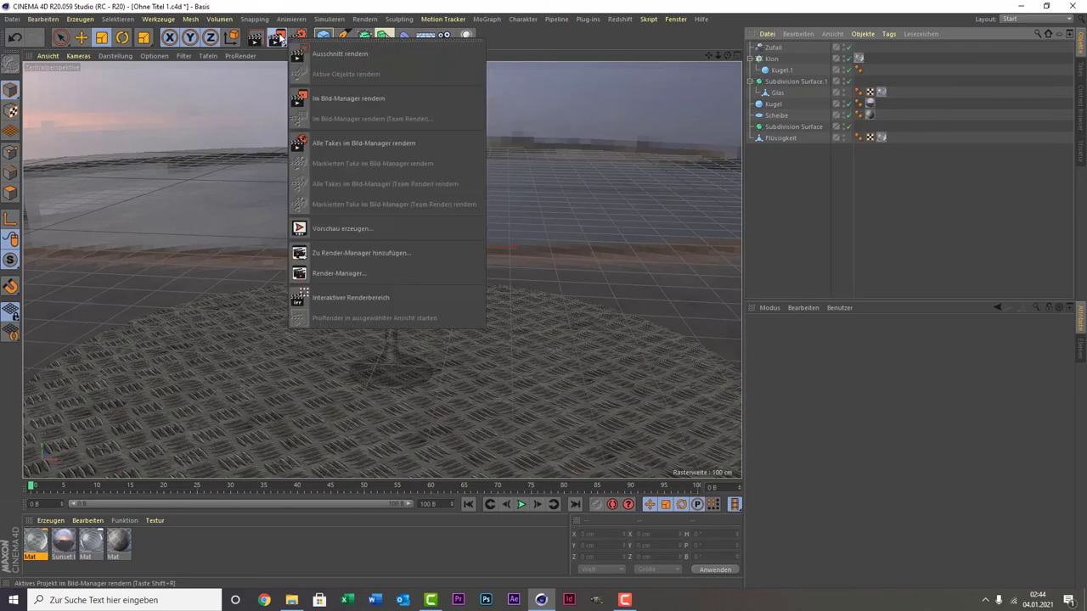
pyautogui.click(395, 298)
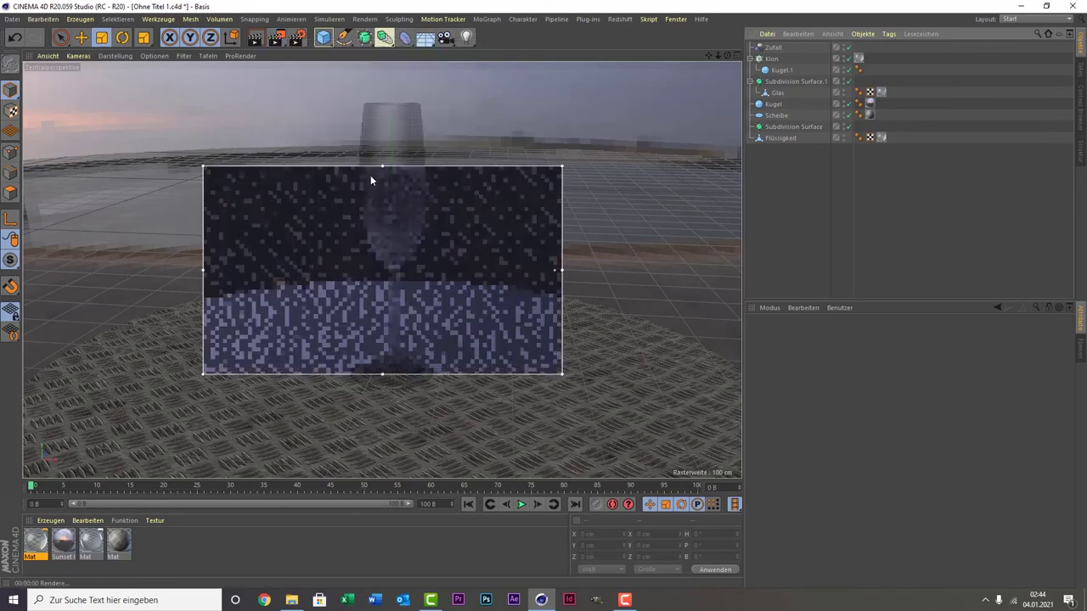
pyautogui.moveTo(371, 165); pyautogui.dragTo(404, 91)
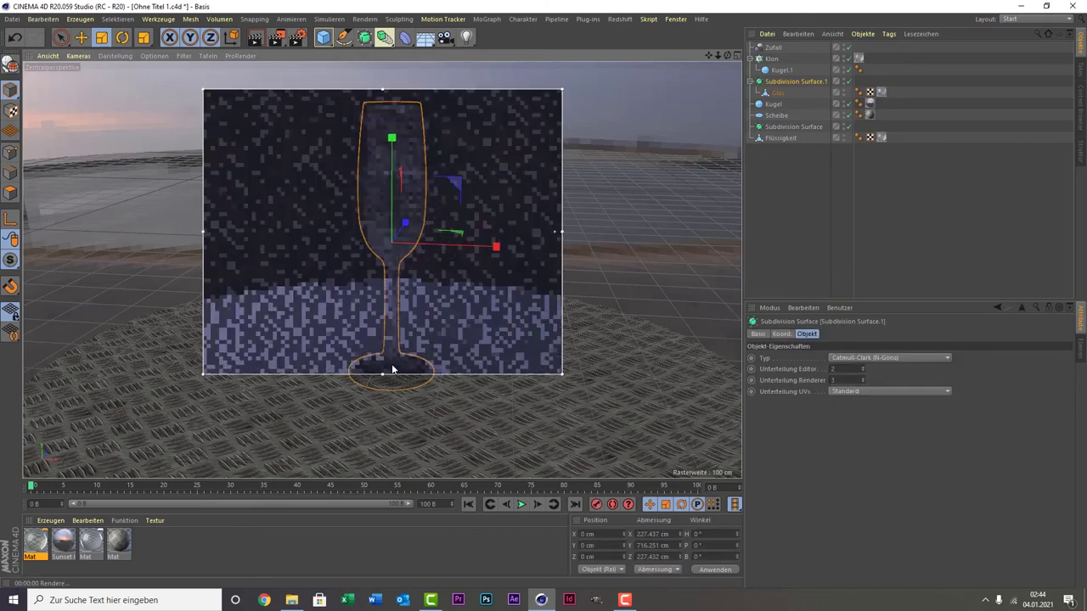
pyautogui.moveTo(381, 371); pyautogui.dragTo(396, 293)
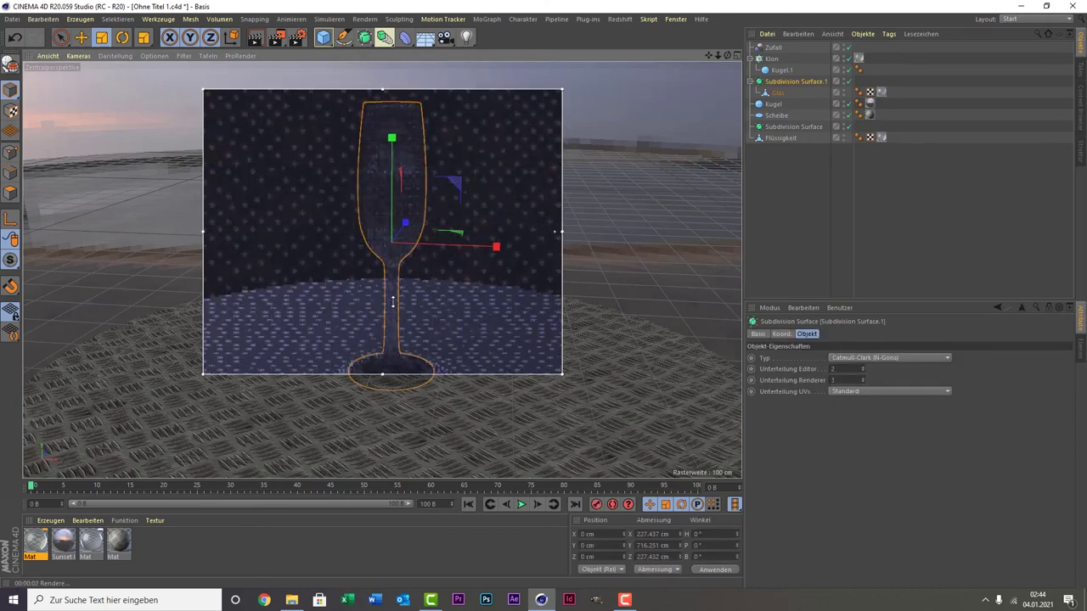
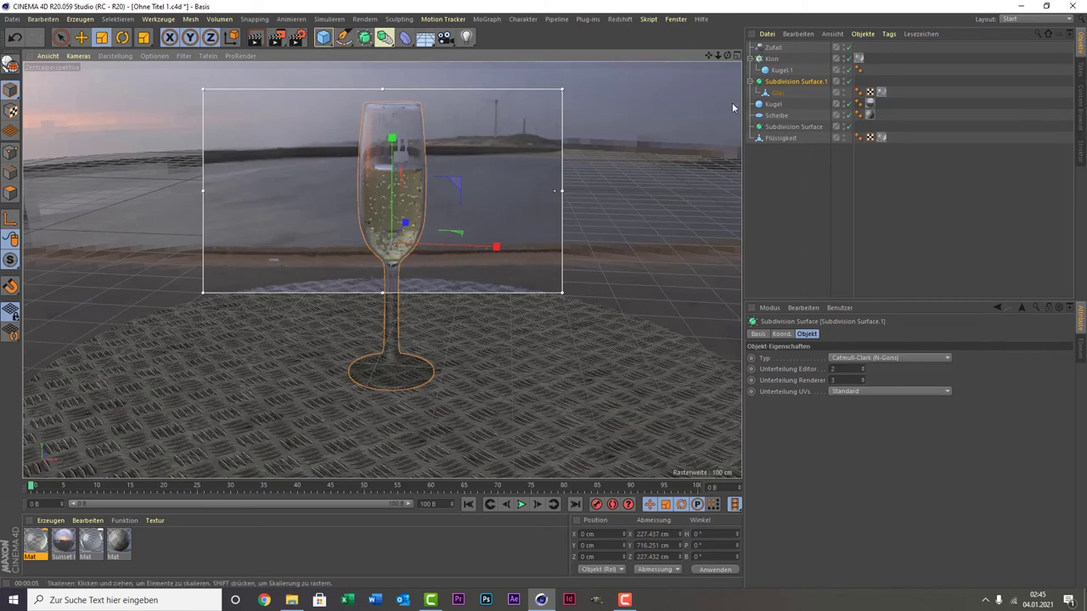
# - Move Glas to the top level of the Object Manager and zoom in on the glass
pyautogui.moveTo(766, 95); pyautogui.dragTo(779, 176)
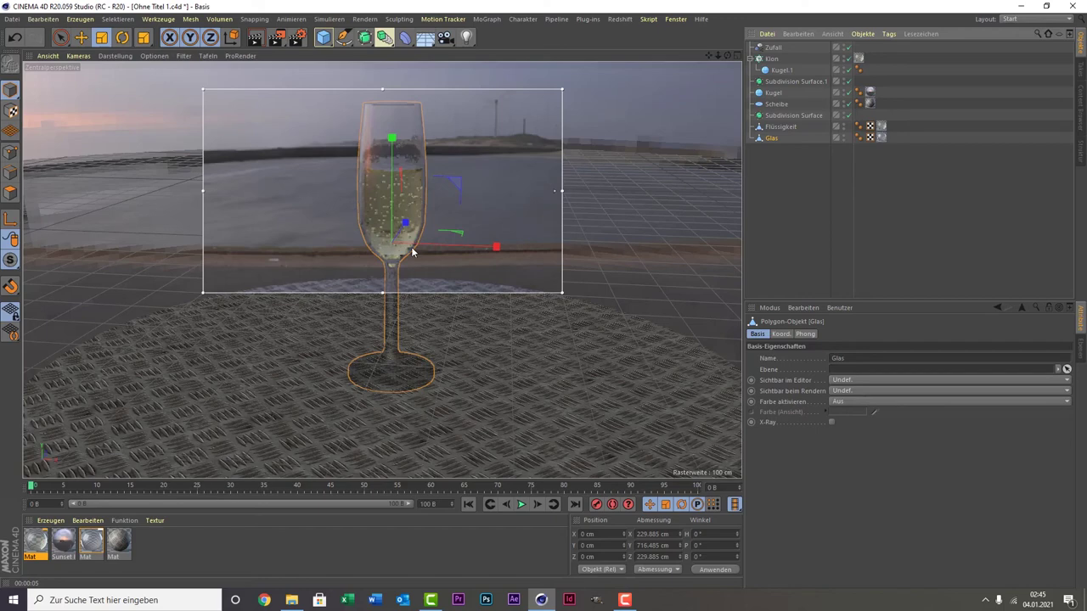
pyautogui.scroll(3, 394, 200)
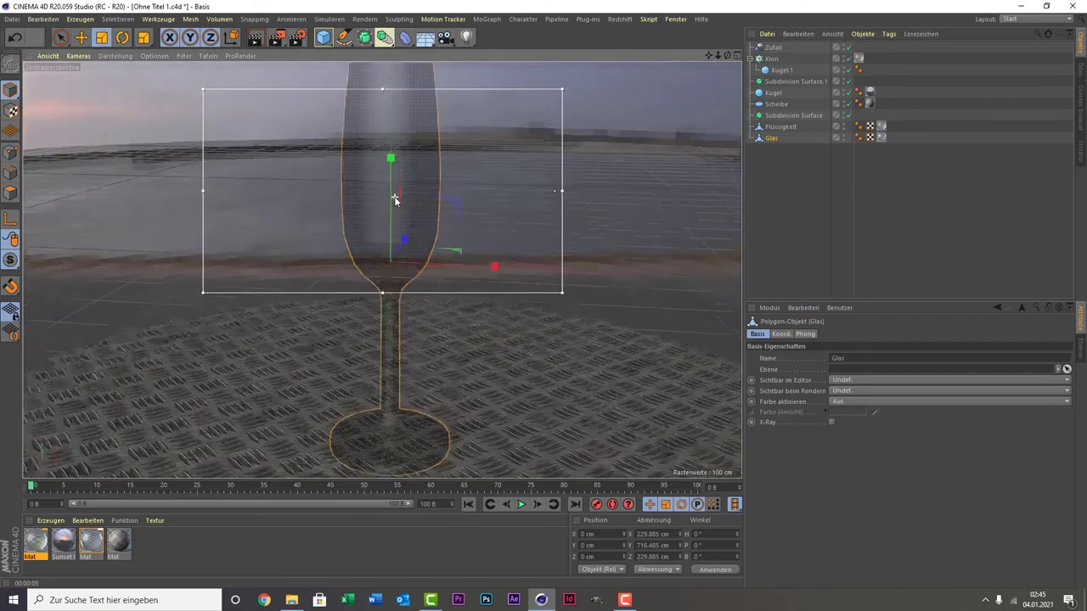
pyautogui.scroll(3, 394, 200)
pyautogui.scroll(1, 395, 197)
pyautogui.scroll(2, 395, 195)
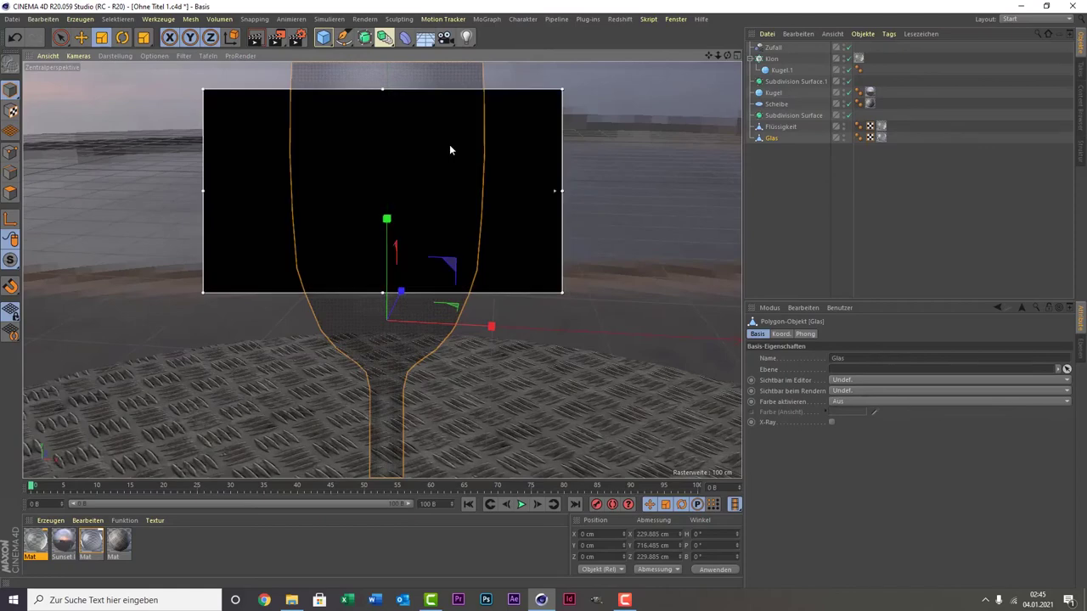
pyautogui.scroll(1, 450, 149)
# - Frame the bowl and rim, stretch the interactive render region over the lower glass, and deselect
pyautogui.moveTo(710, 52); pyautogui.dragTo(739, 178)
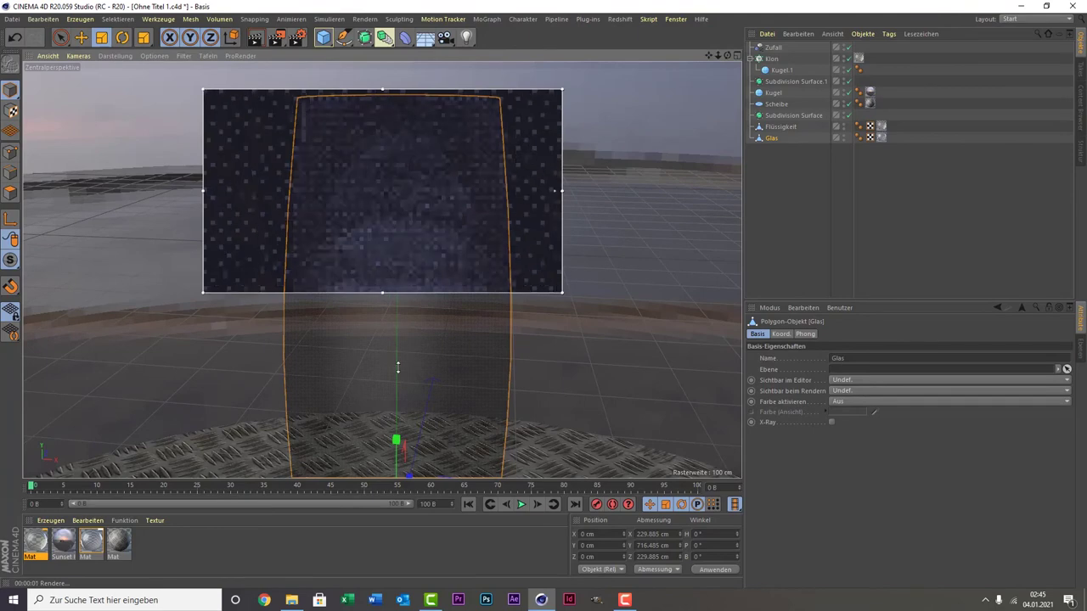
pyautogui.moveTo(380, 291); pyautogui.dragTo(410, 490)
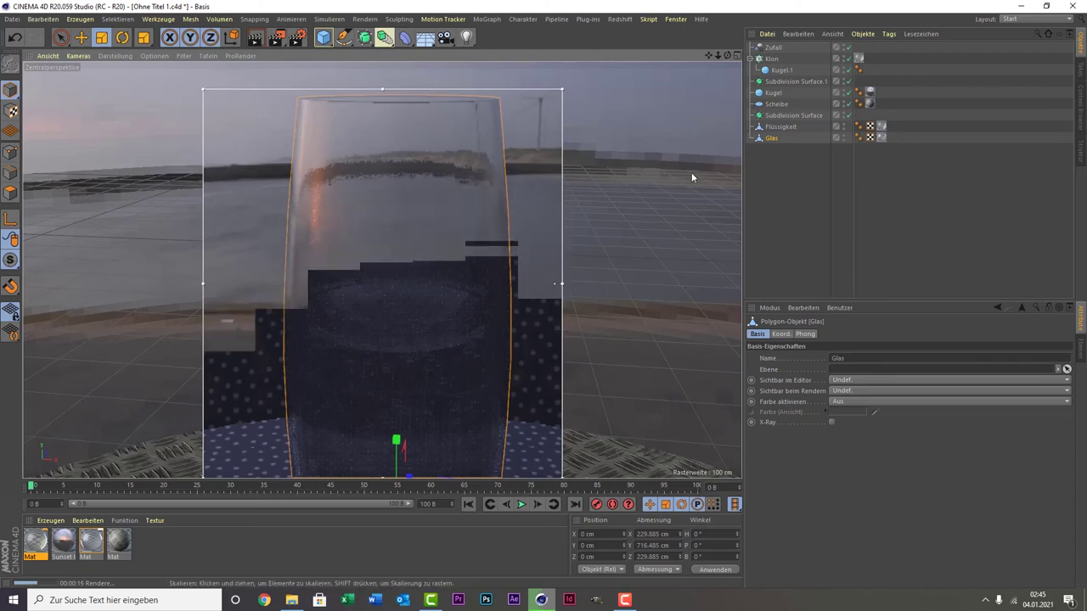
pyautogui.click(812, 171)
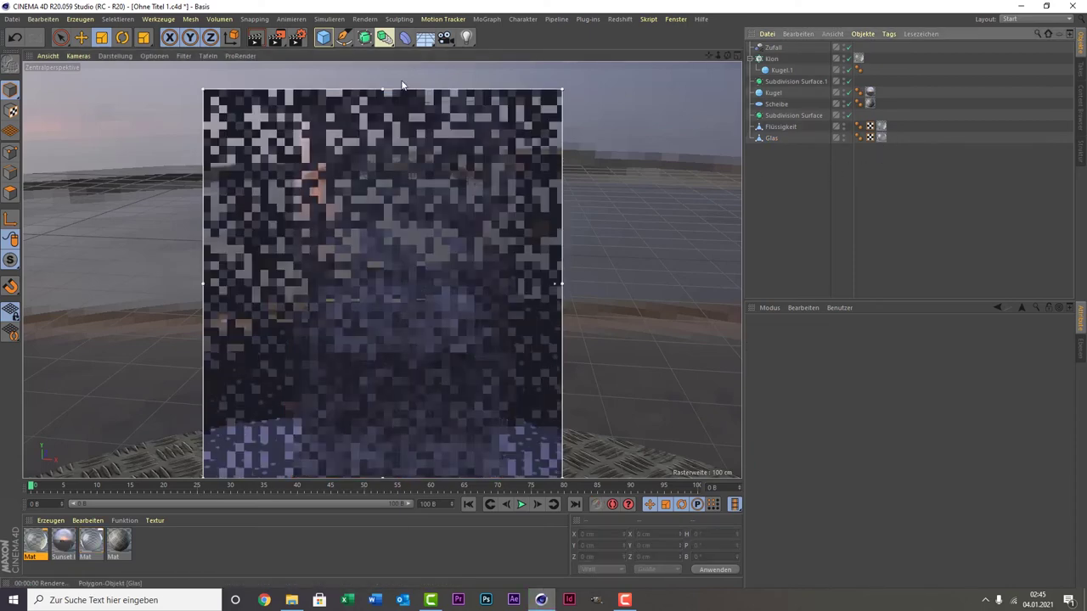
# - Close the render preview, delete the material tag from Glas, and reselect Glas
pyautogui.moveTo(277, 37); pyautogui.dragTo(315, 302)
pyautogui.click(880, 137)
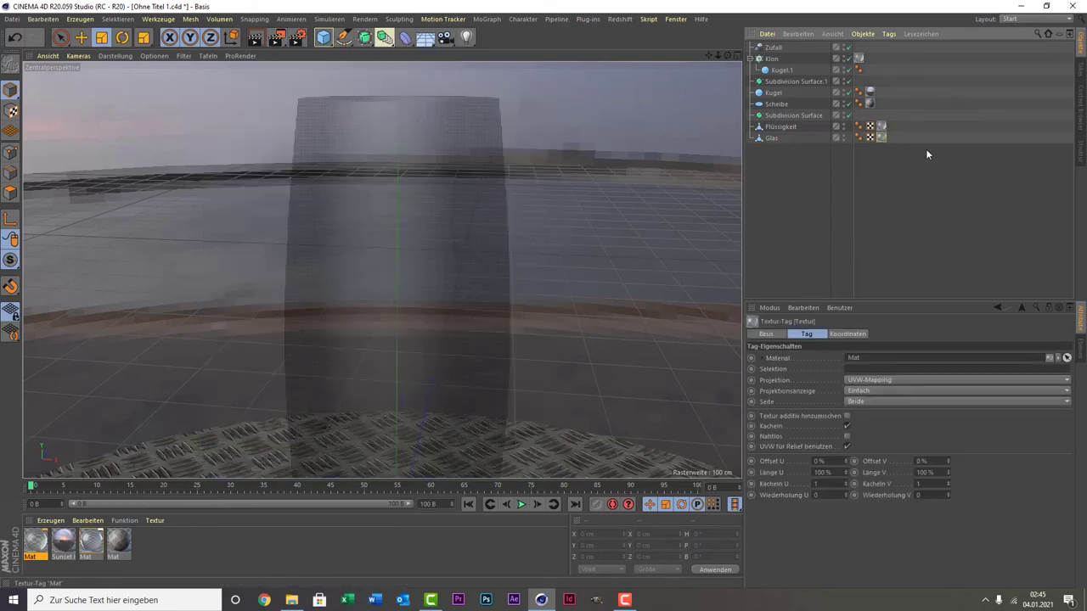
pyautogui.press('Delete')
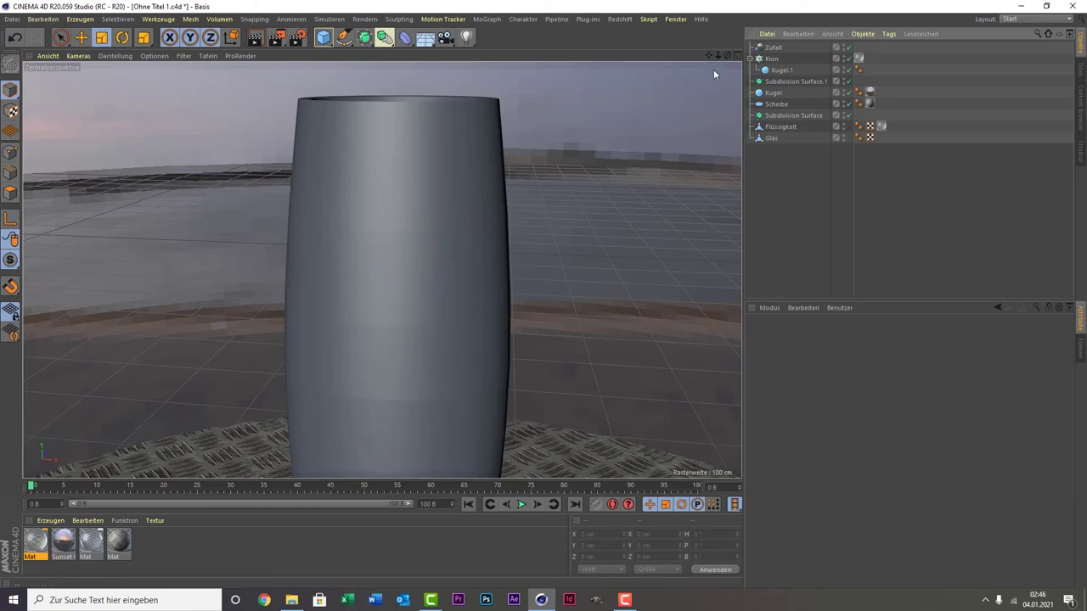
pyautogui.moveTo(707, 56); pyautogui.dragTo(381, 267)
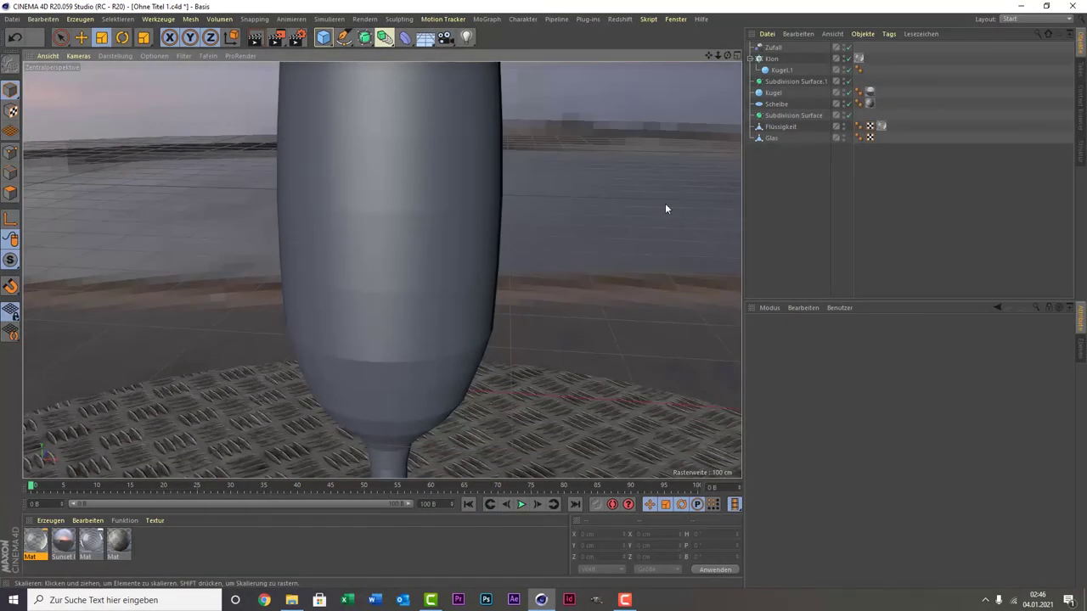
pyautogui.click(770, 137)
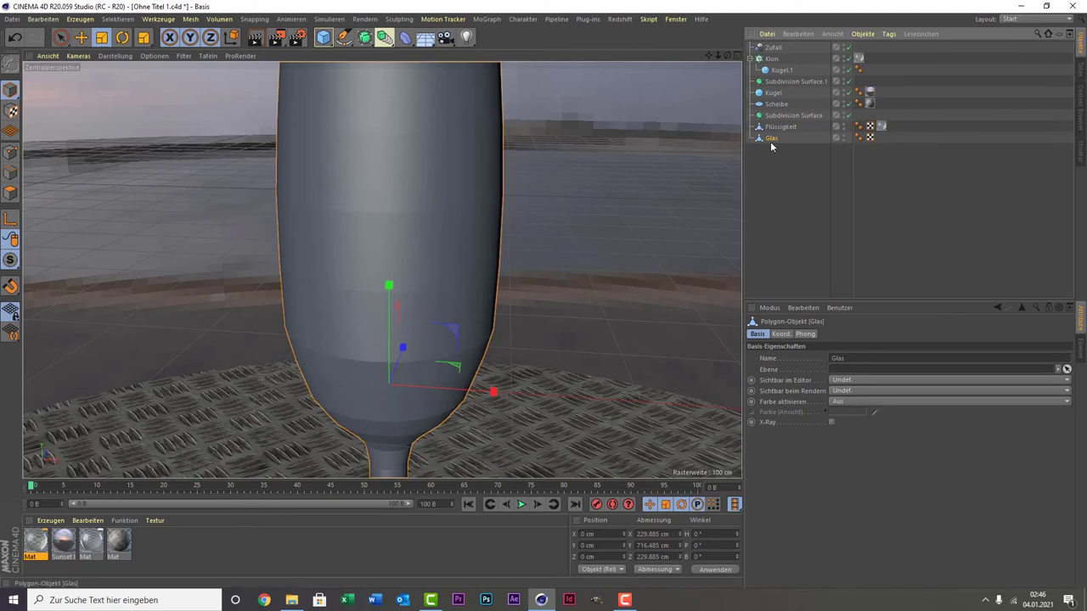
# - Select all edges of Glas in Edge mode and bring up the viewport context menu
pyautogui.click(10, 173)
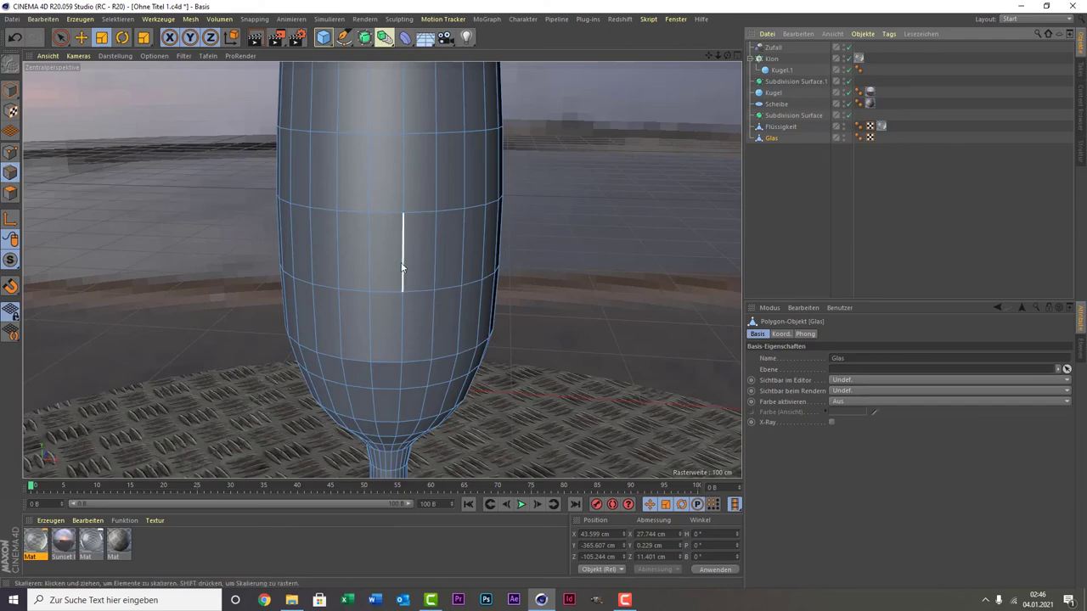
pyautogui.hotkey('ctrl', 'a')
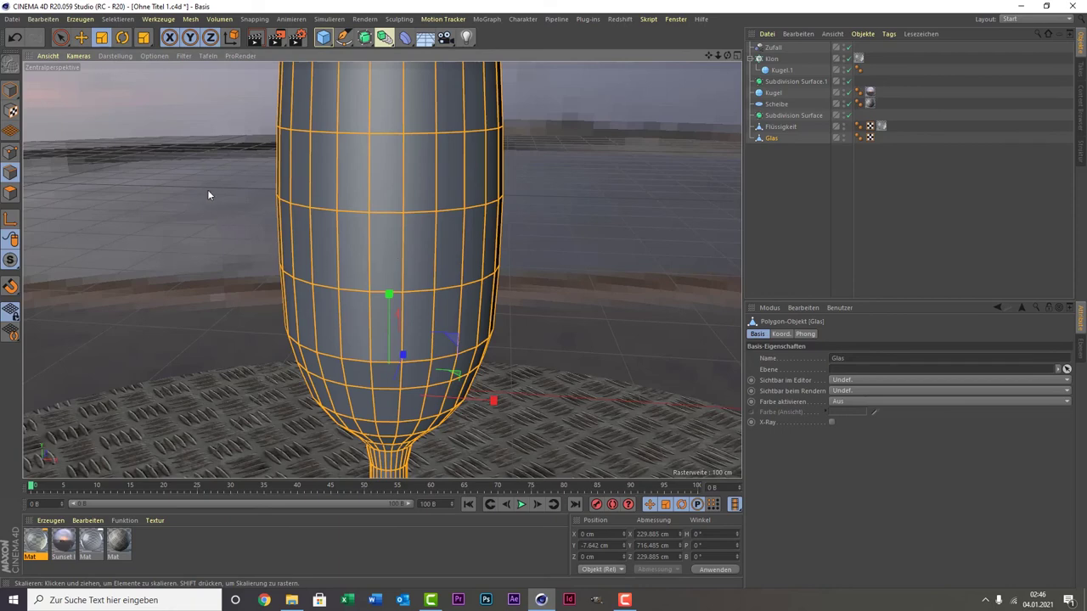
pyautogui.rightClick(253, 228)
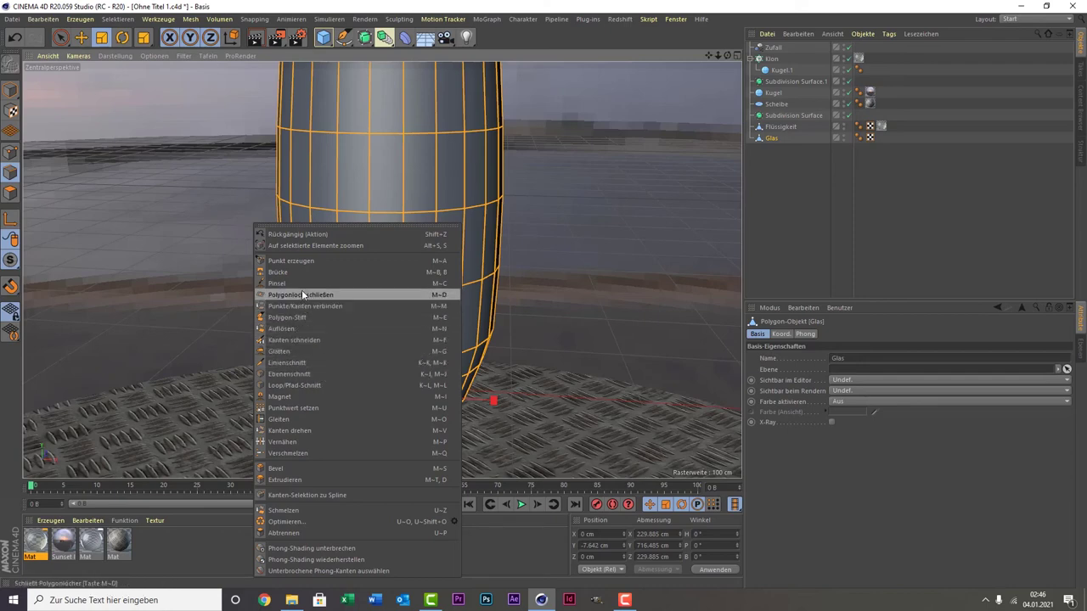
# - Apply Glätten at 100 % strength to the whole Glas mesh
pyautogui.click(319, 351)
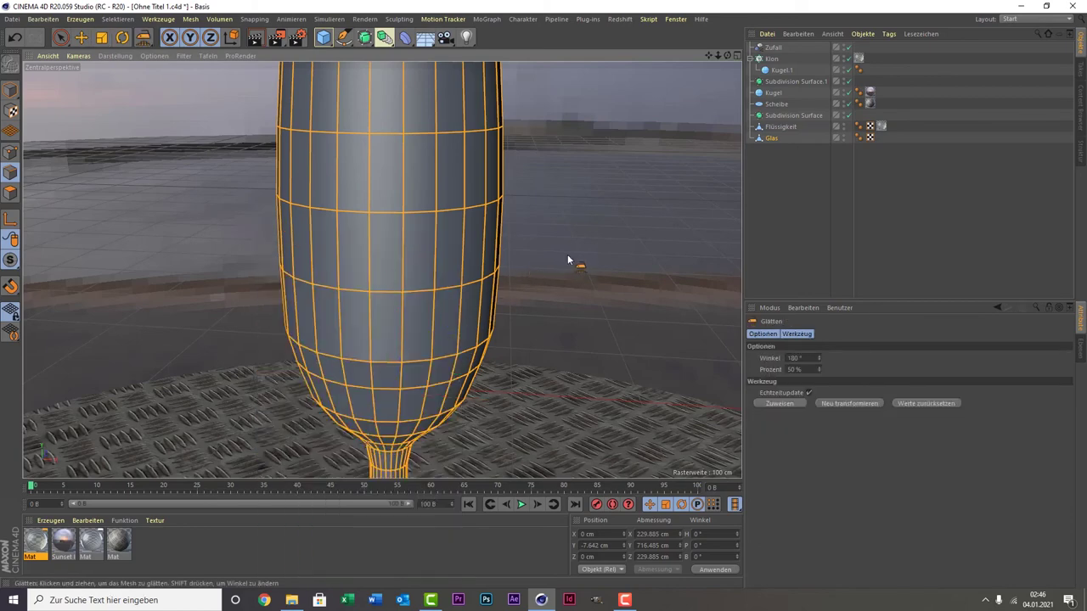
pyautogui.moveTo(390, 255)
pyautogui.mouseDown()
pyautogui.moveTo(476, 254)
pyautogui.moveTo(305, 254)
pyautogui.moveTo(475, 255)
pyautogui.mouseUp()
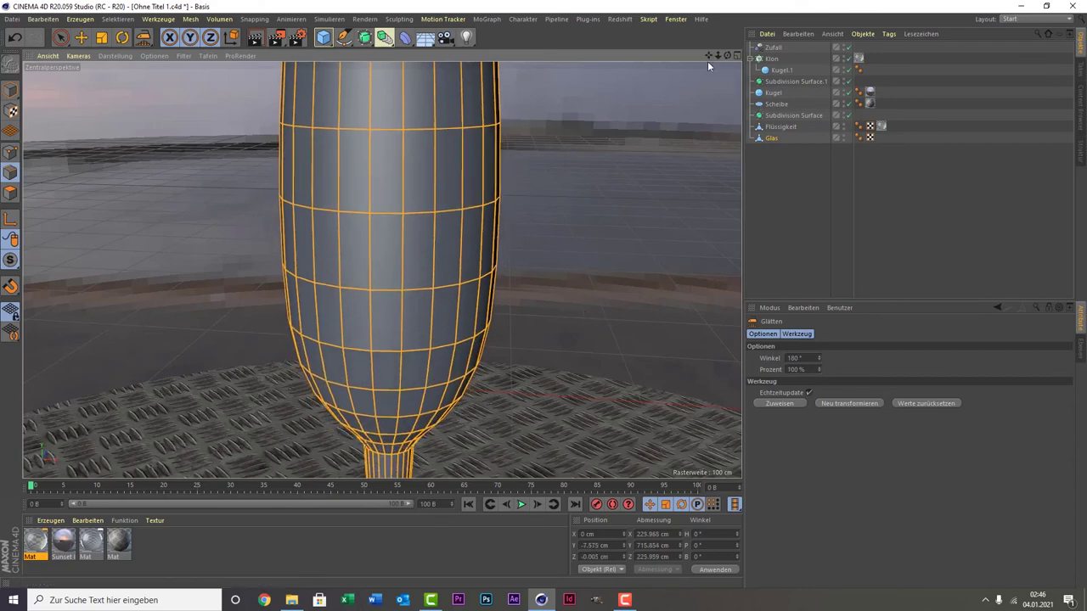
pyautogui.moveTo(707, 61); pyautogui.dragTo(674, 245)
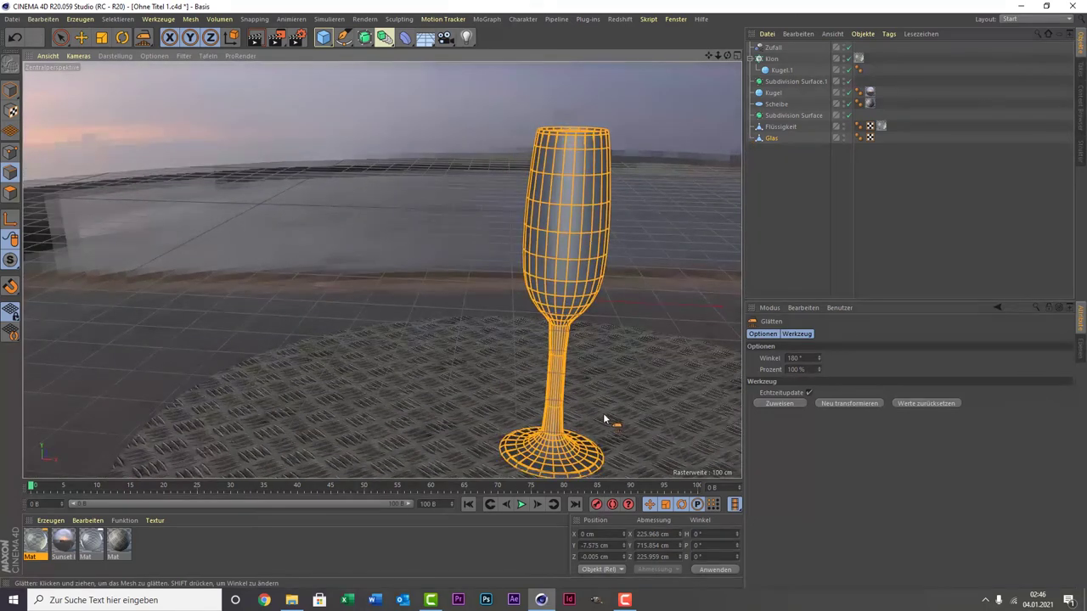
pyautogui.scroll(5, 602, 413)
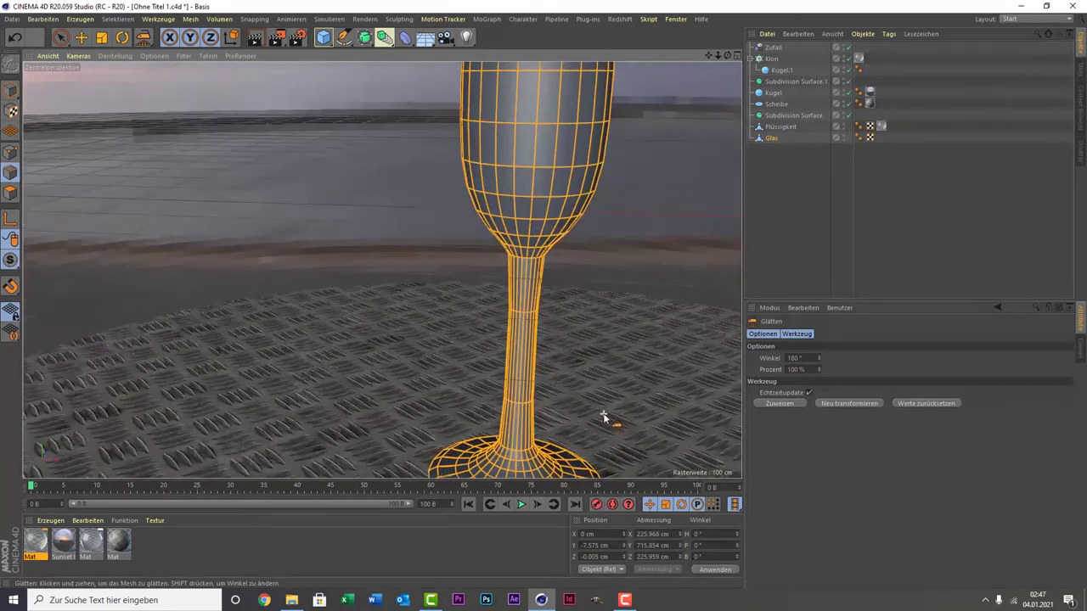
pyautogui.click(783, 249)
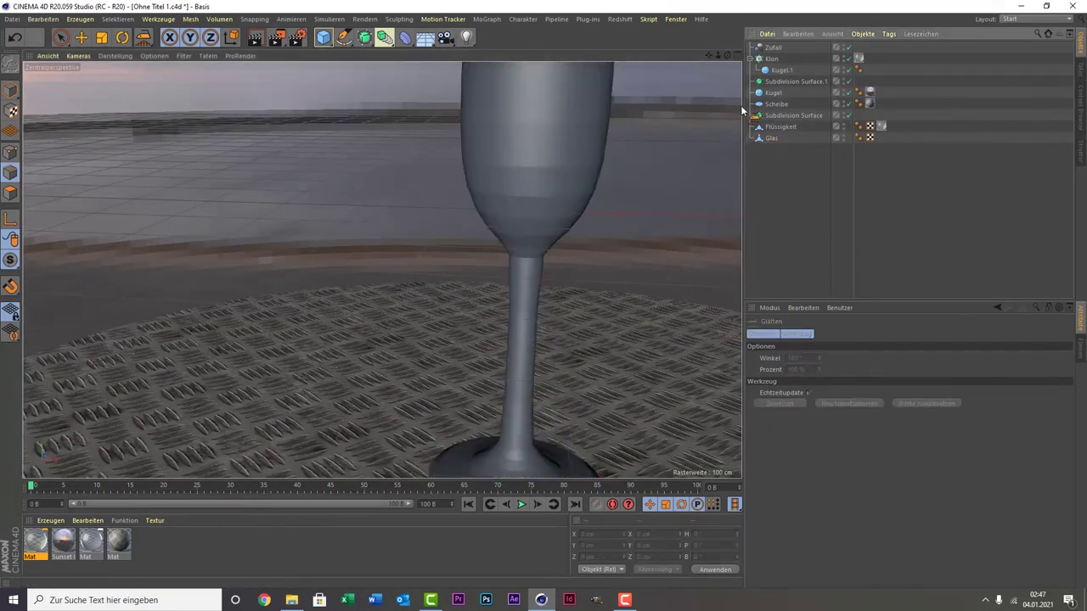
# - Inspect the smoothed glass from several angles, undoing and redoing to compare
pyautogui.moveTo(717, 56); pyautogui.dragTo(381, 272)
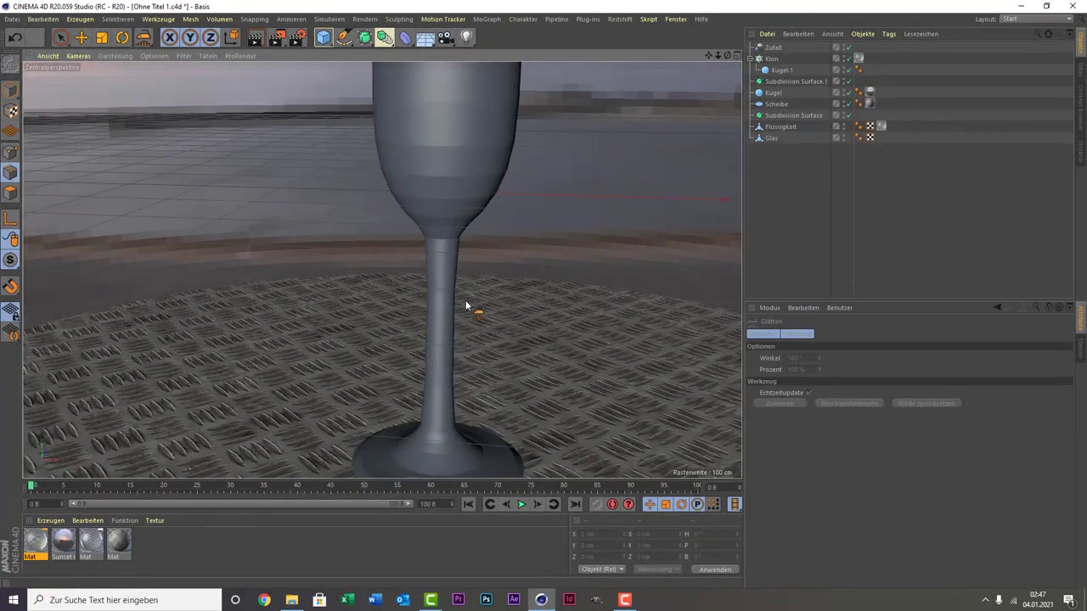
pyautogui.hotkey('ctrl', 'z')
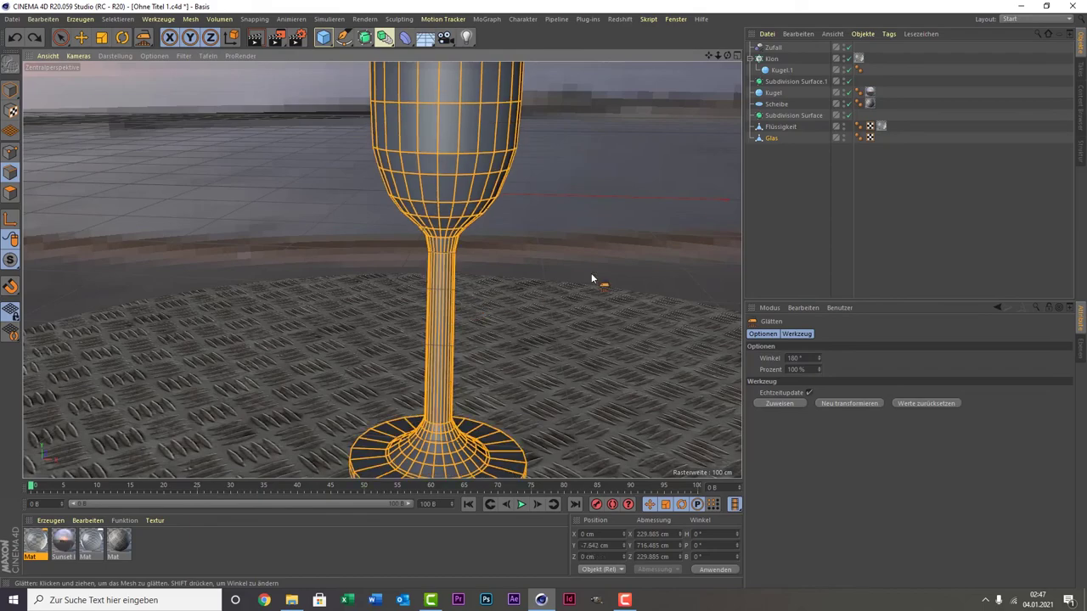
pyautogui.hotkey('ctrl', 'y')
pyautogui.scroll(3, 439, 293)
pyautogui.scroll(2, 438, 295)
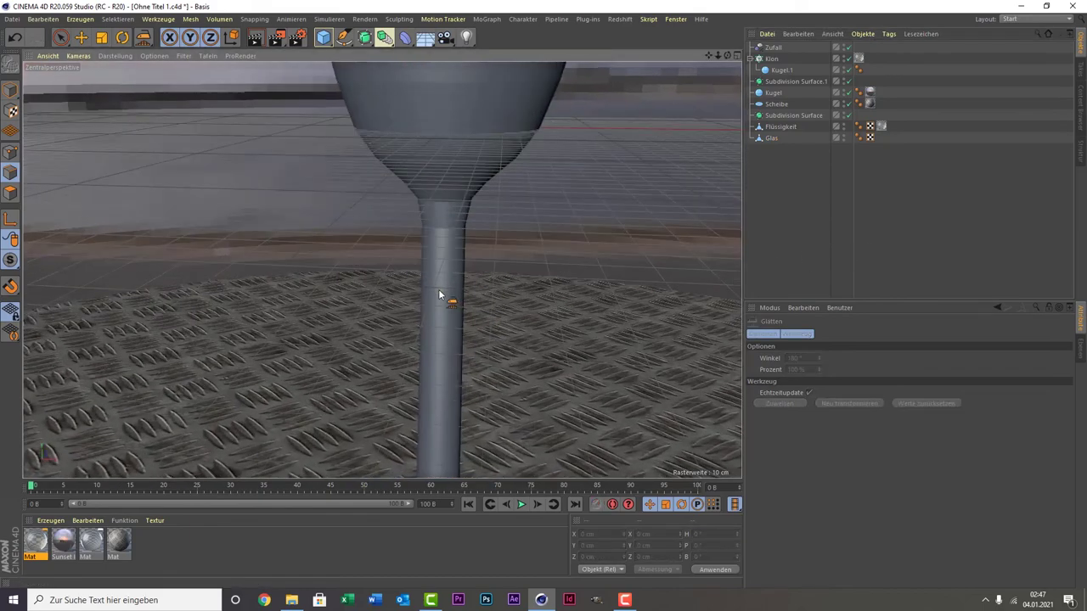
pyautogui.scroll(2, 439, 295)
pyautogui.scroll(3, 466, 318)
pyautogui.scroll(-4, 497, 322)
pyautogui.scroll(-1, 449, 323)
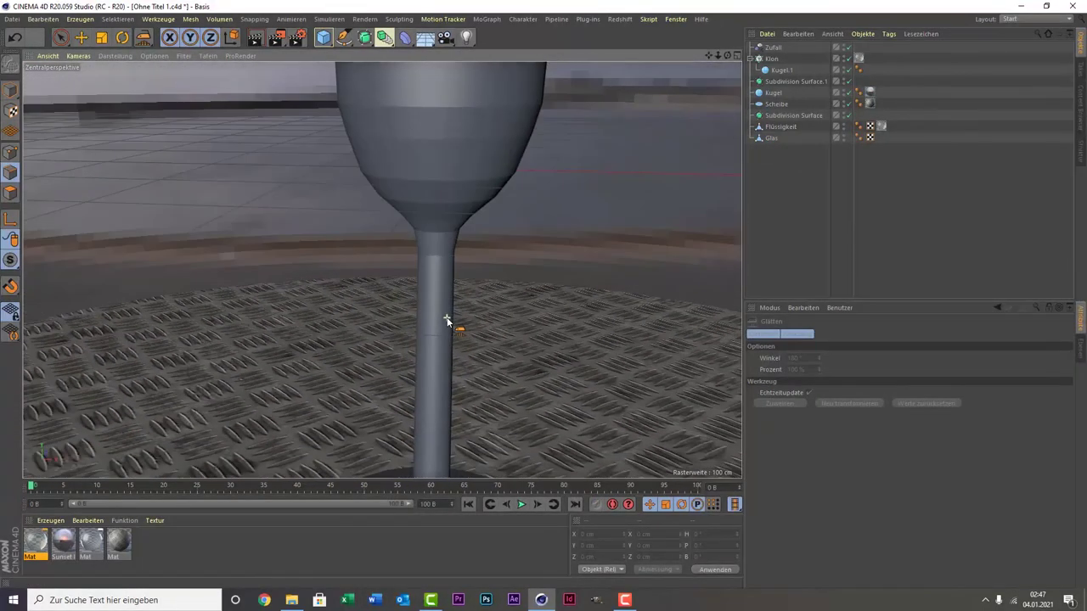
pyautogui.moveTo(714, 56)
pyautogui.mouseDown()
pyautogui.moveTo(730, 57)
pyautogui.moveTo(705, 56)
pyautogui.moveTo(718, 56)
pyautogui.mouseUp()
pyautogui.scroll(-5, 382, 270)
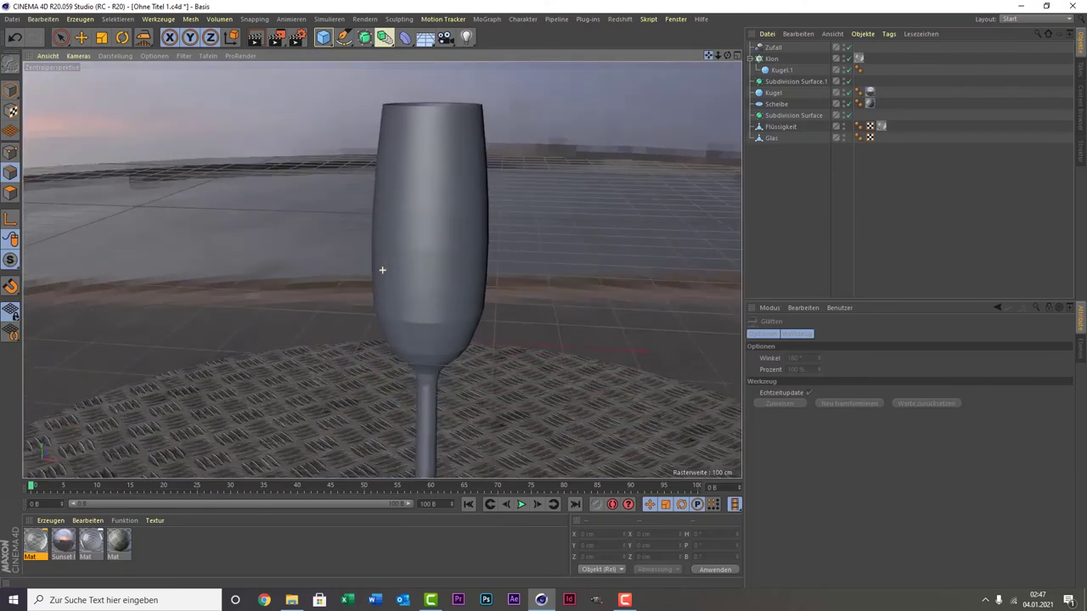
pyautogui.scroll(2, 398, 187)
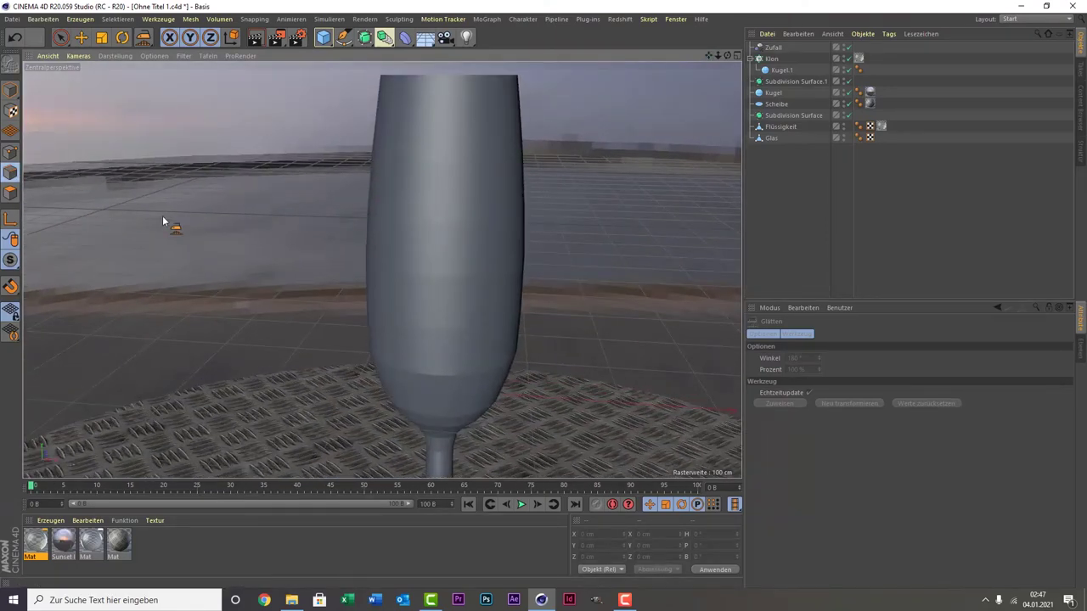
# - Select Glas, switch to Loop selection, and grow the loop selection from the rim toward the base
pyautogui.click(791, 136)
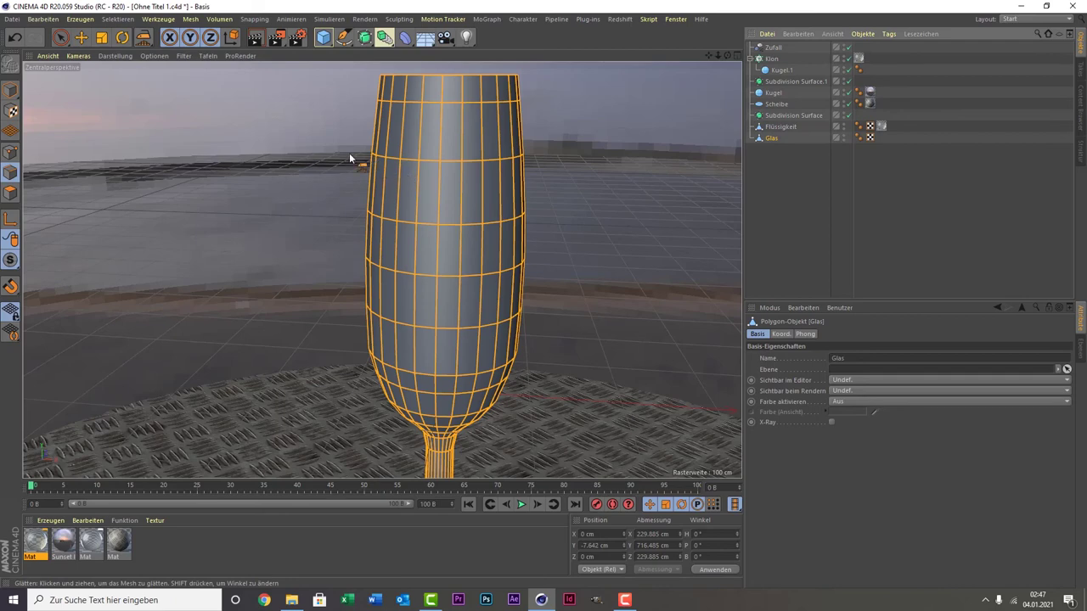
pyautogui.click(117, 19)
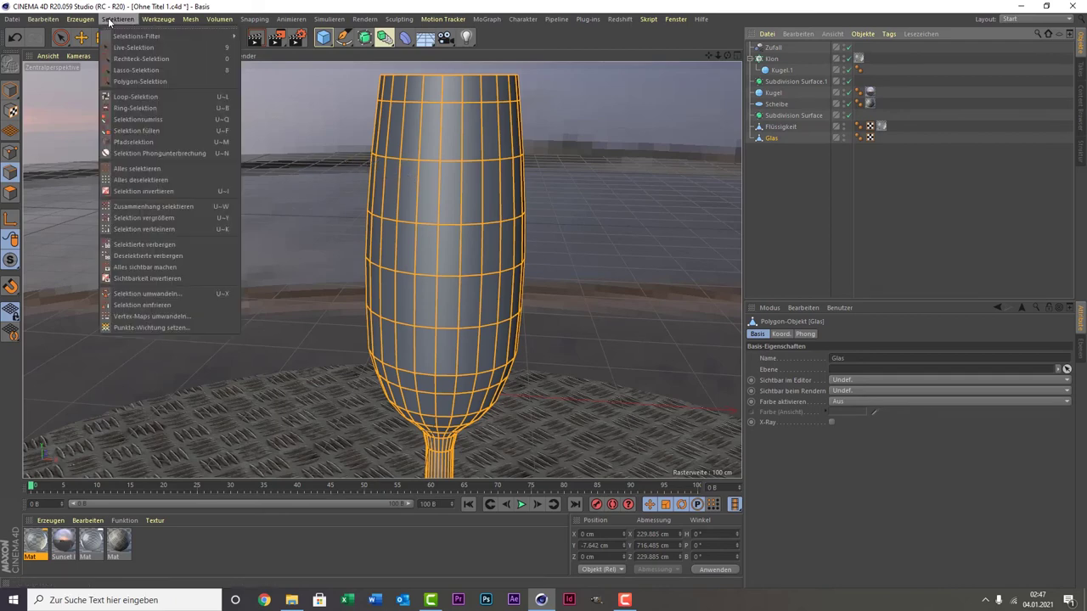
pyautogui.click(156, 94)
pyautogui.click(426, 161)
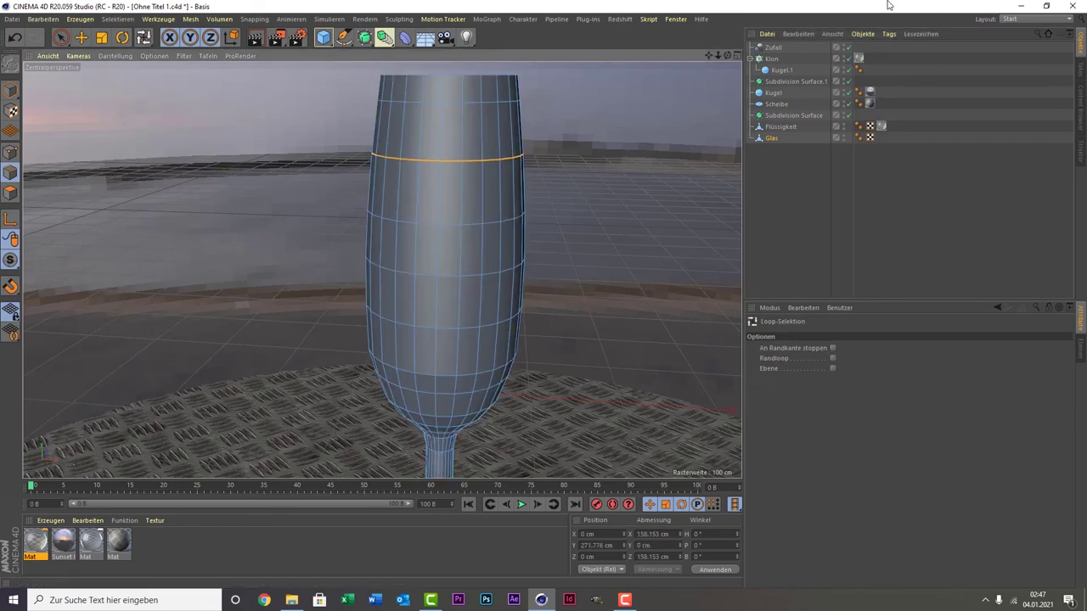
pyautogui.press('u')
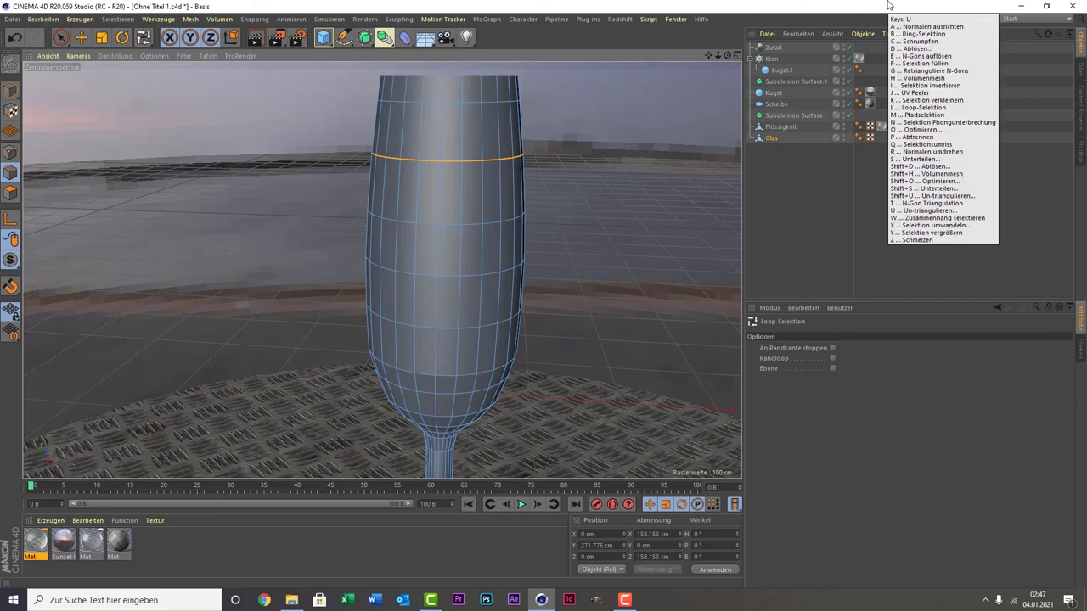
pyautogui.press('y')
pyautogui.press('u')
pyautogui.press('y')
pyautogui.press('u')
pyautogui.press('y')
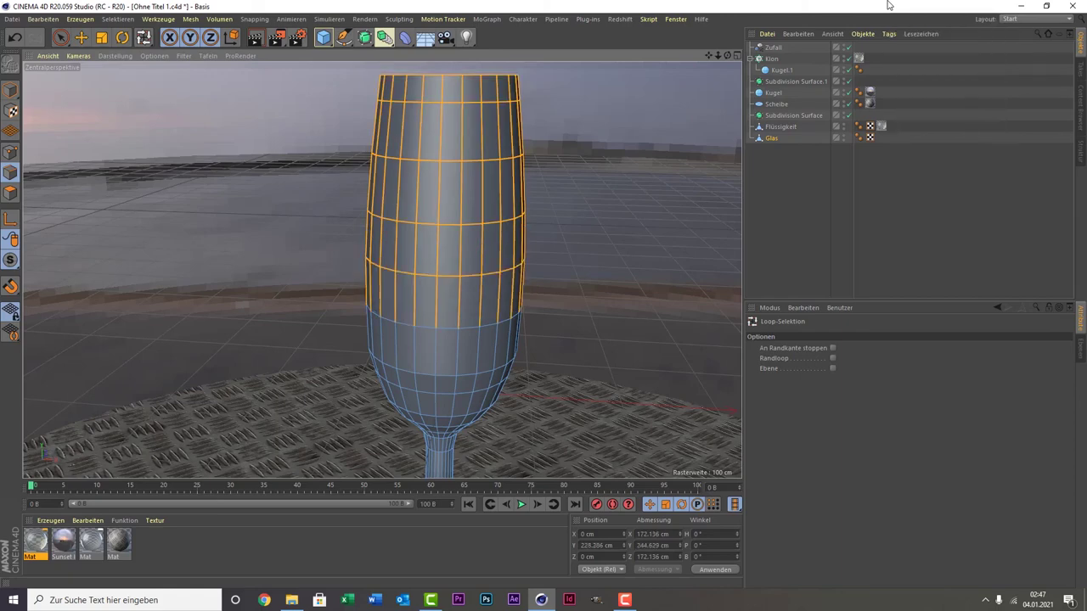
pyautogui.press('u')
pyautogui.press('y')
pyautogui.press('u')
pyautogui.press('y')
pyautogui.press('u')
pyautogui.press('y')
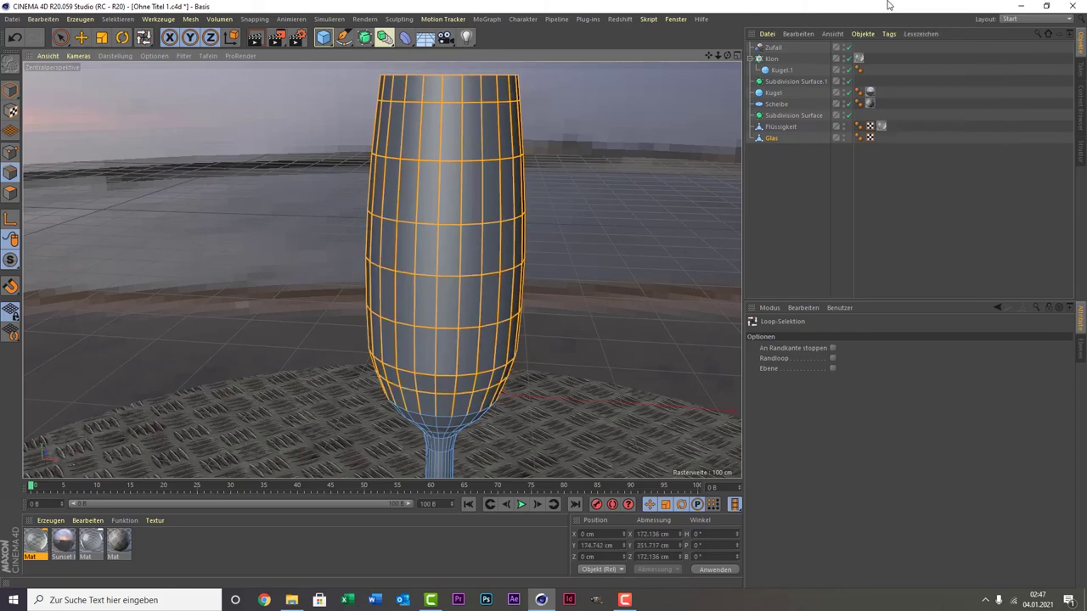
pyautogui.press('u')
pyautogui.press('y')
pyautogui.press('u')
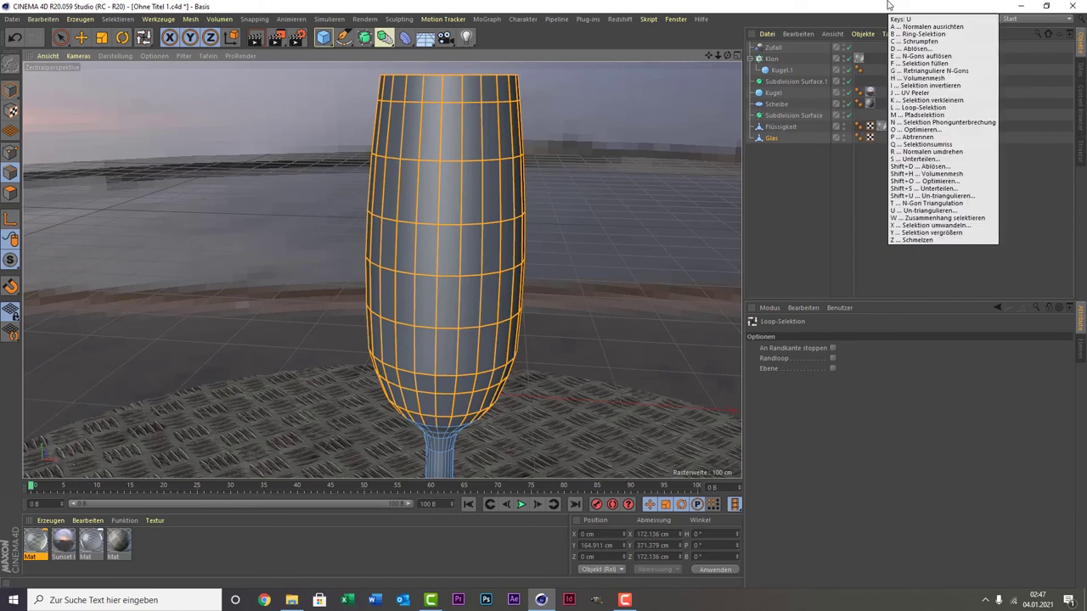
pyautogui.press('y')
pyautogui.press('u')
pyautogui.press('y')
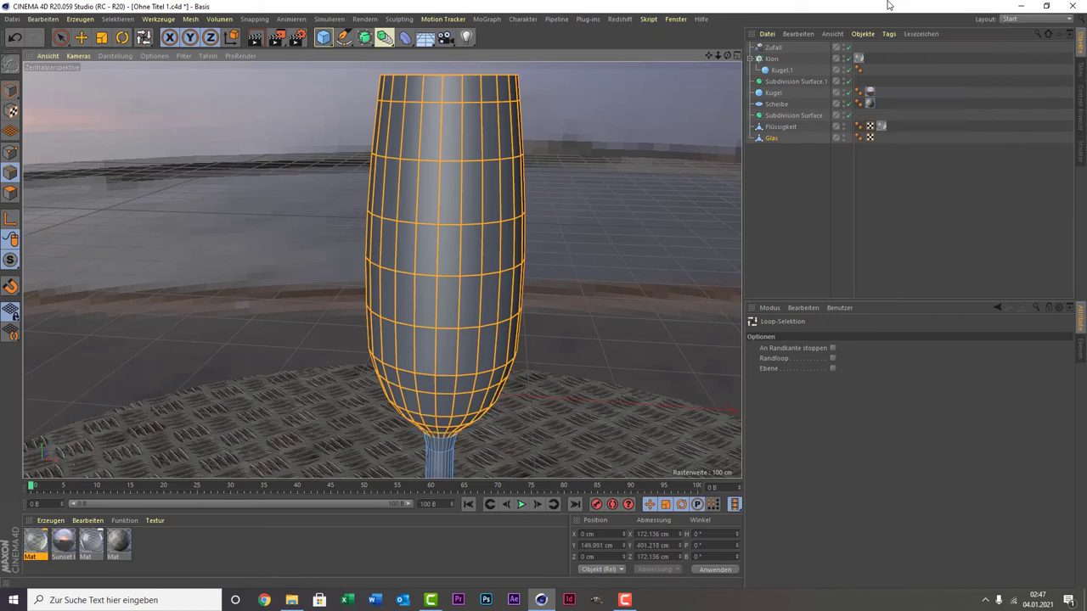
# - Smooth the selected loops with Glätten at 21 % strength
pyautogui.rightClick(211, 196)
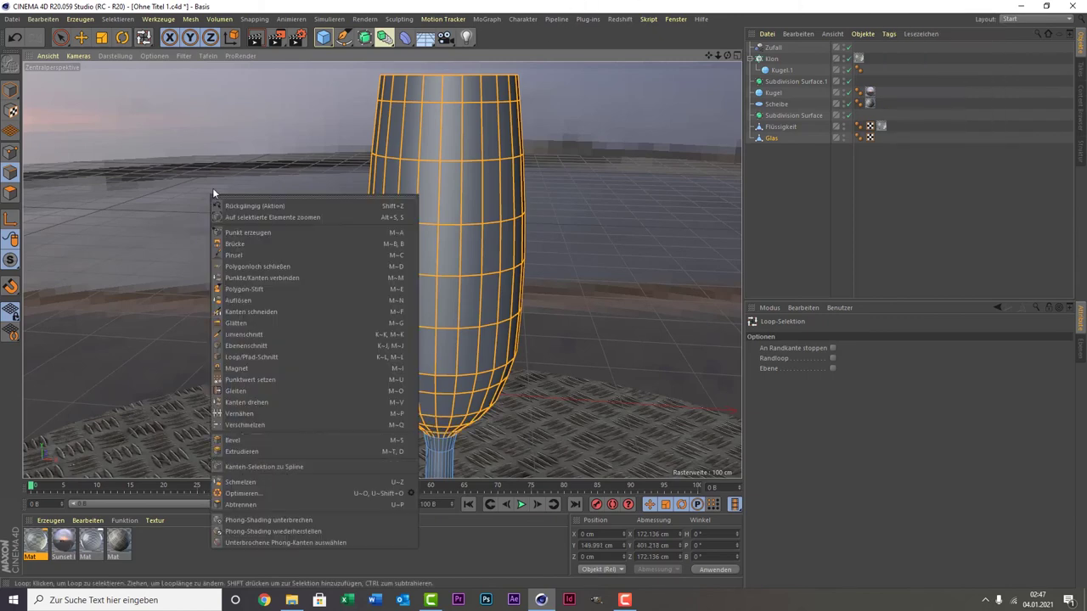
pyautogui.click(300, 322)
pyautogui.moveTo(300, 323); pyautogui.dragTo(441, 322)
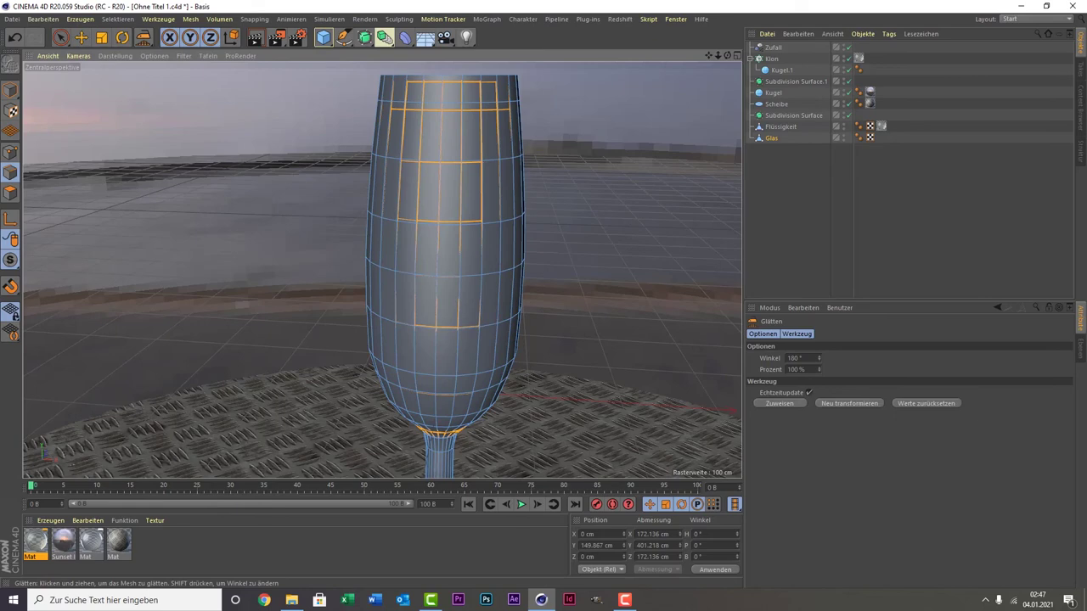
pyautogui.moveTo(441, 323)
pyautogui.mouseDown()
pyautogui.moveTo(294, 323)
pyautogui.moveTo(327, 322)
pyautogui.mouseUp()
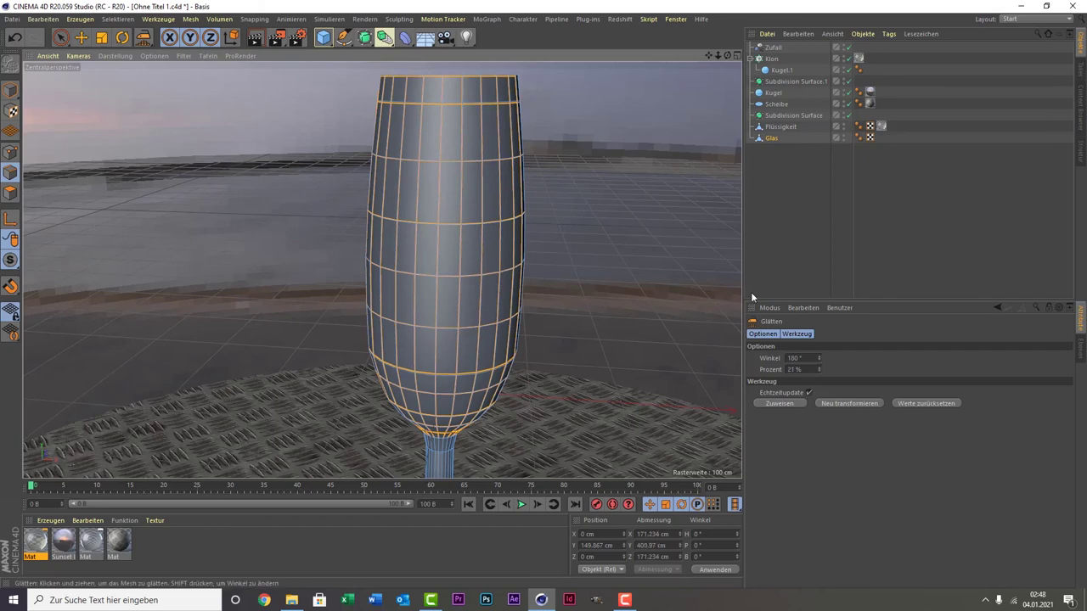
# - Nest Flüssigkeit under the Subdivision Surface, hiding the glass temporarily to see the liquid
pyautogui.click(812, 240)
pyautogui.scroll(3, 514, 388)
pyautogui.scroll(2, 514, 388)
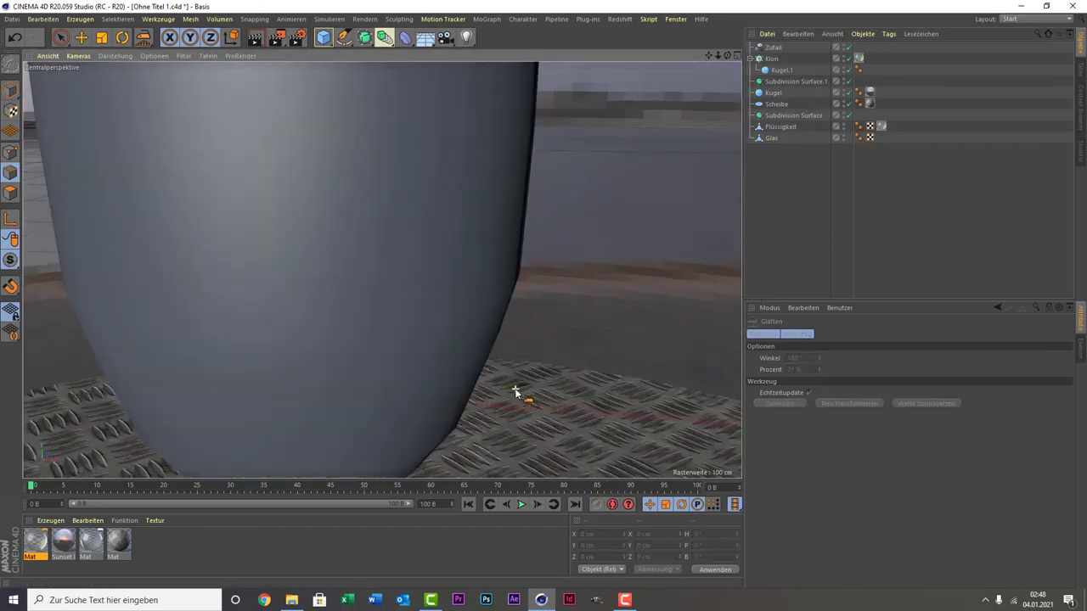
pyautogui.scroll(-5, 515, 390)
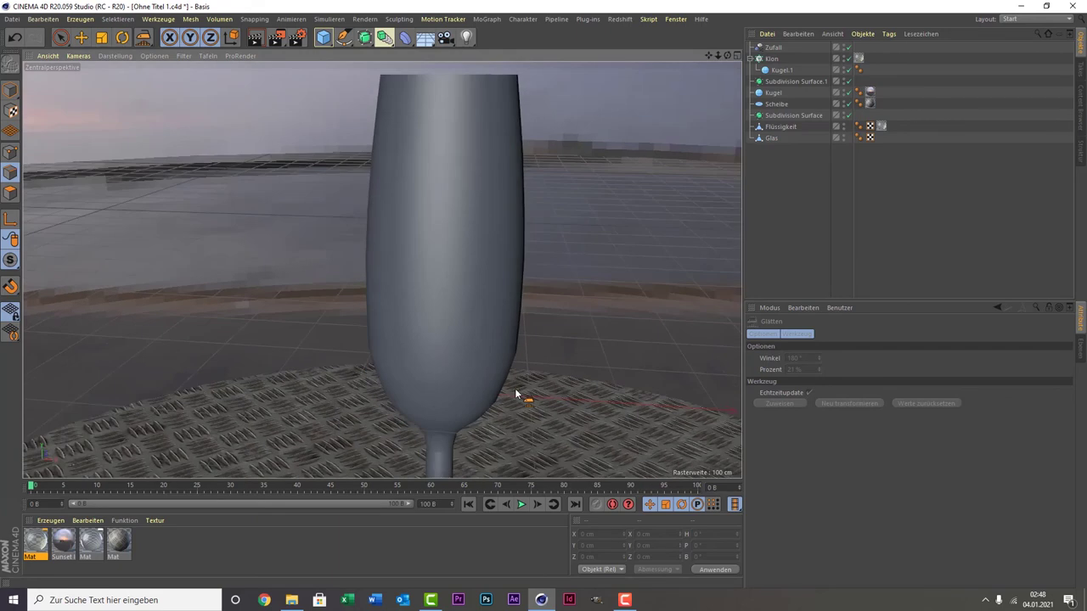
pyautogui.click(780, 126)
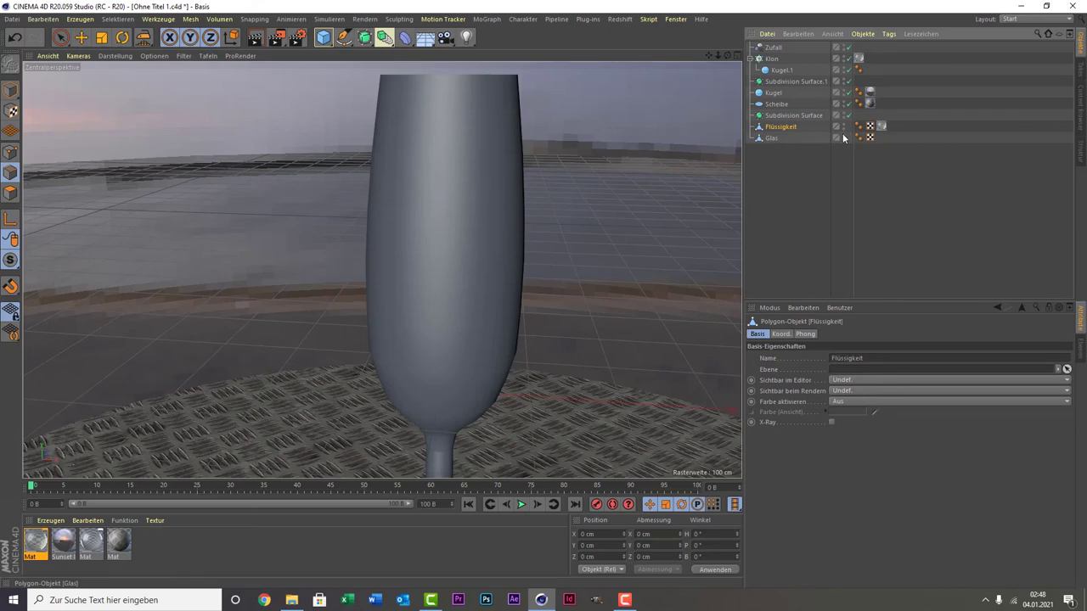
pyautogui.click(843, 136)
pyautogui.click(842, 136)
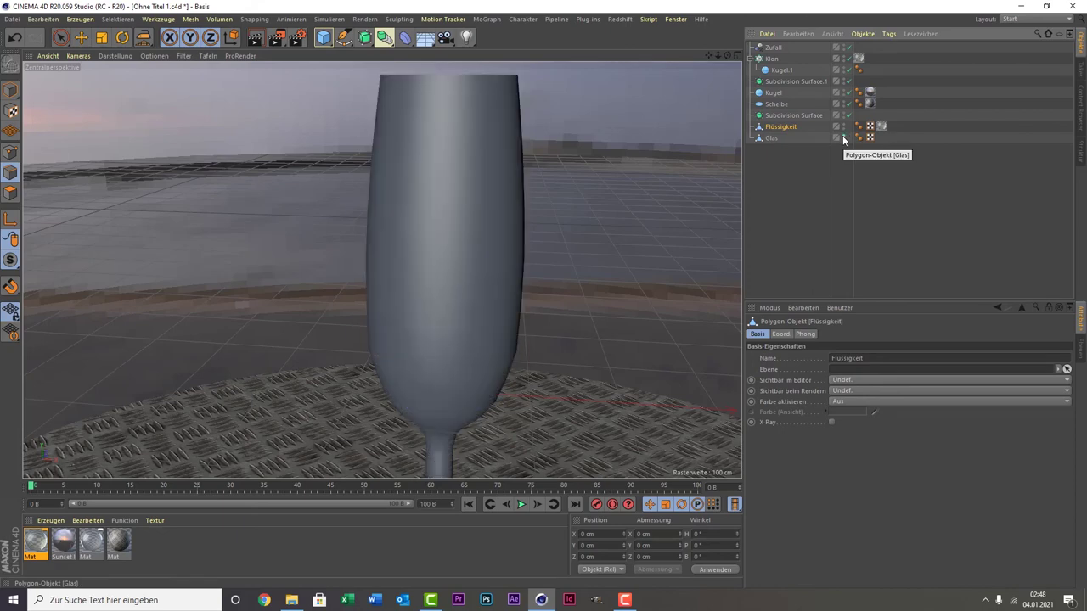
pyautogui.click(842, 136)
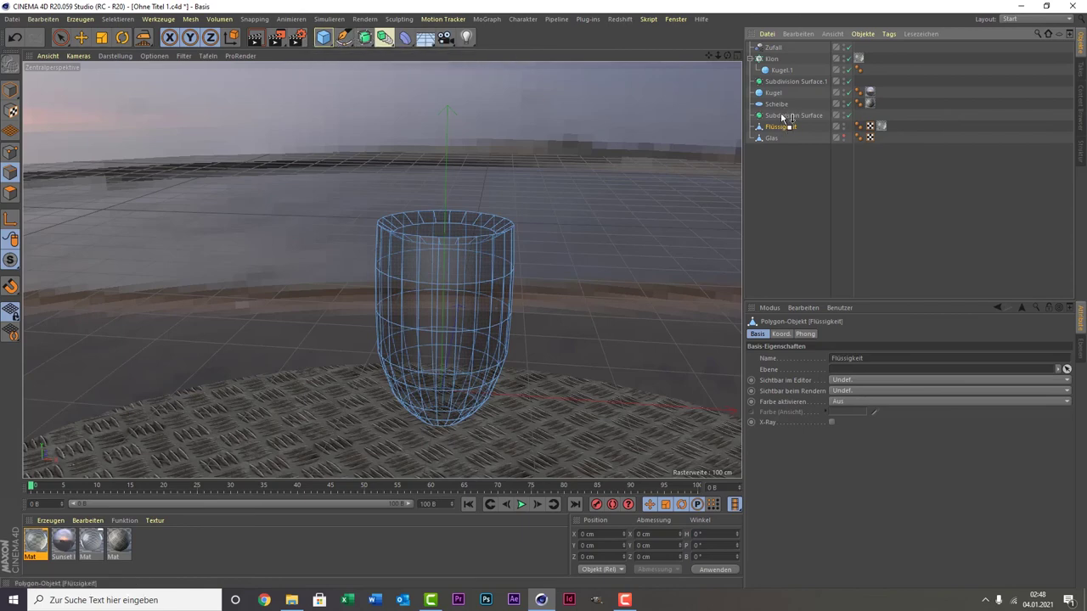
pyautogui.moveTo(789, 125); pyautogui.dragTo(787, 117)
pyautogui.click(843, 135)
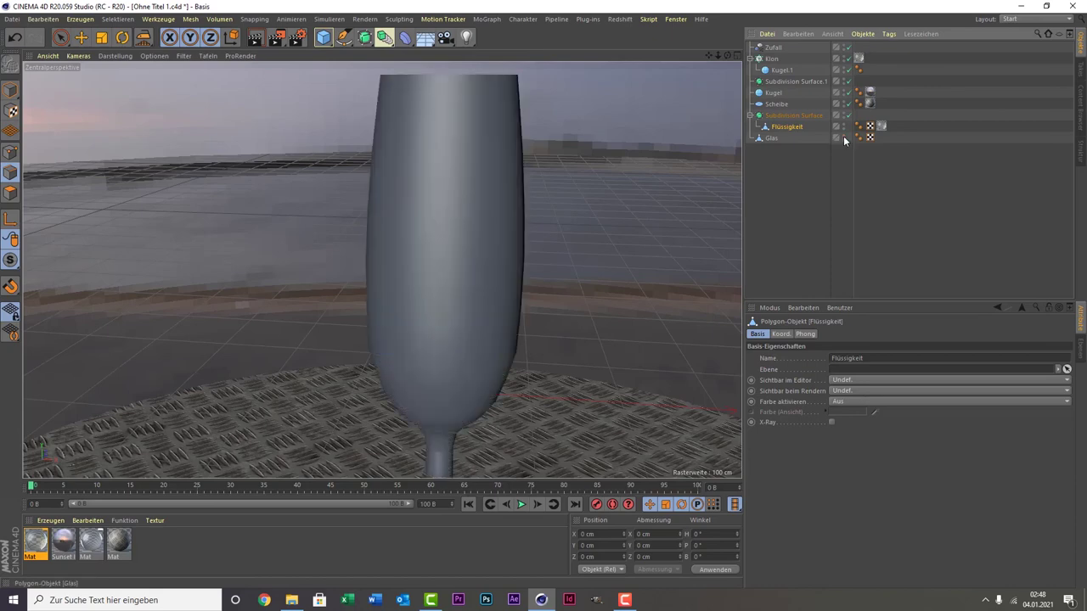
# - Reselect Glas and switch to Loop selection
pyautogui.click(770, 138)
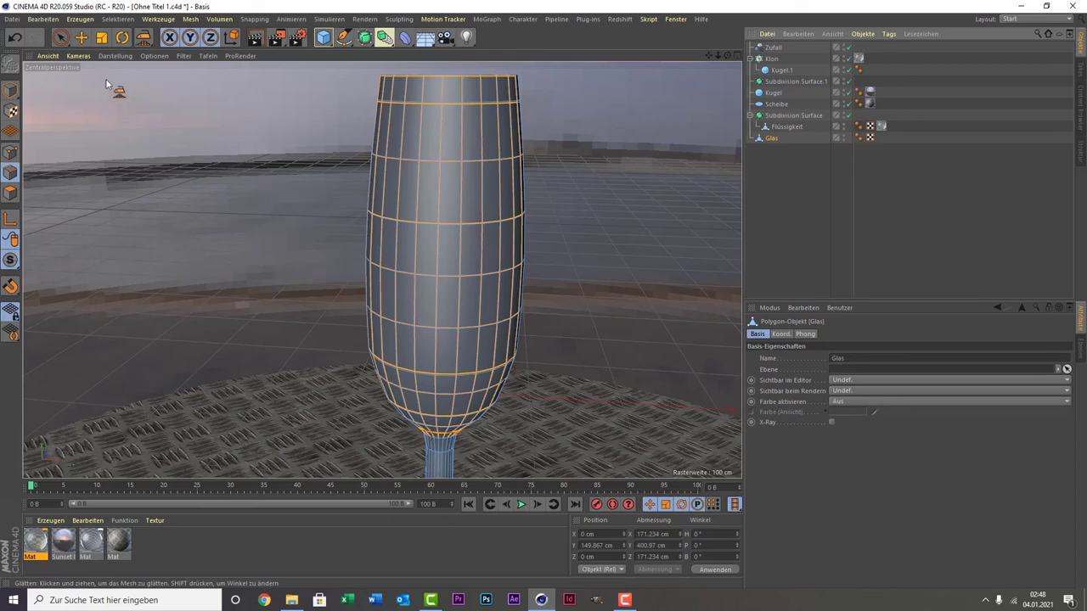
pyautogui.click(117, 18)
pyautogui.click(166, 97)
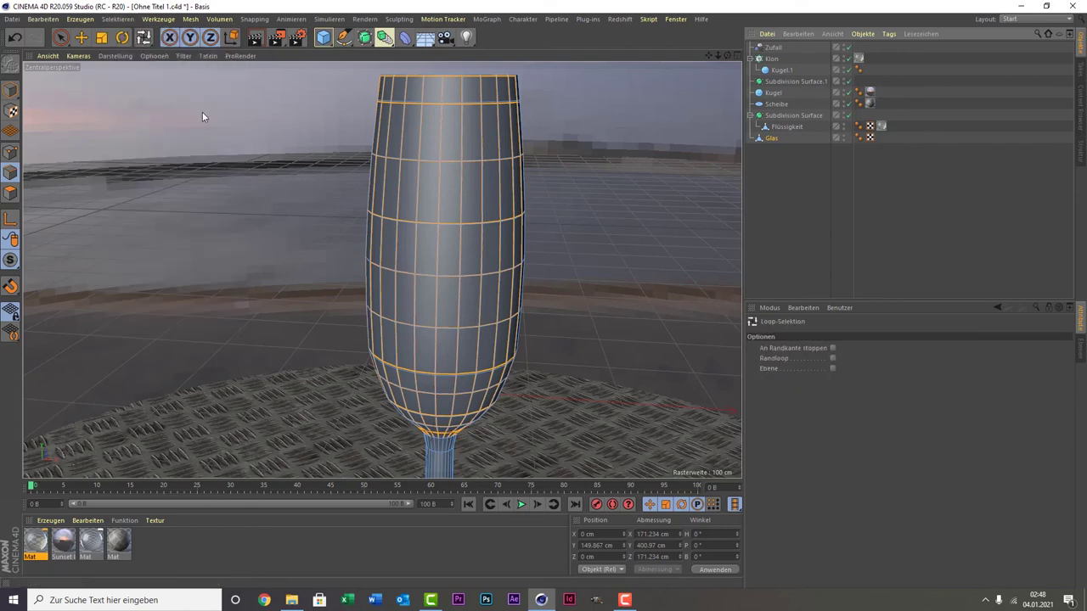
# - Select the loop near the bowl's base and smooth it with Glätten at 36 %
pyautogui.click(463, 373)
pyautogui.scroll(2, 388, 381)
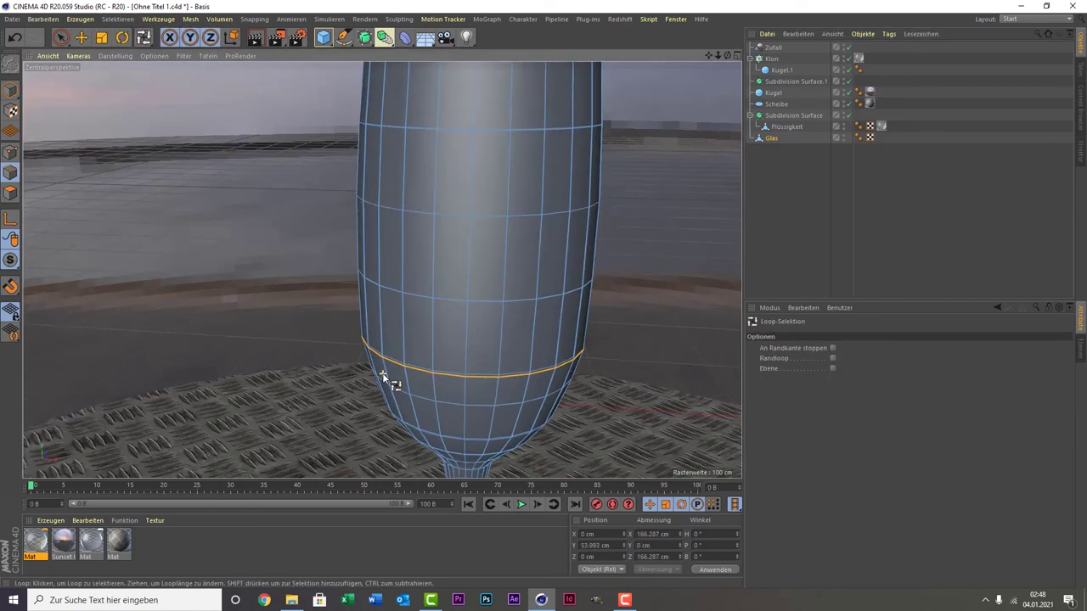
pyautogui.scroll(2, 388, 381)
pyautogui.scroll(2, 388, 381)
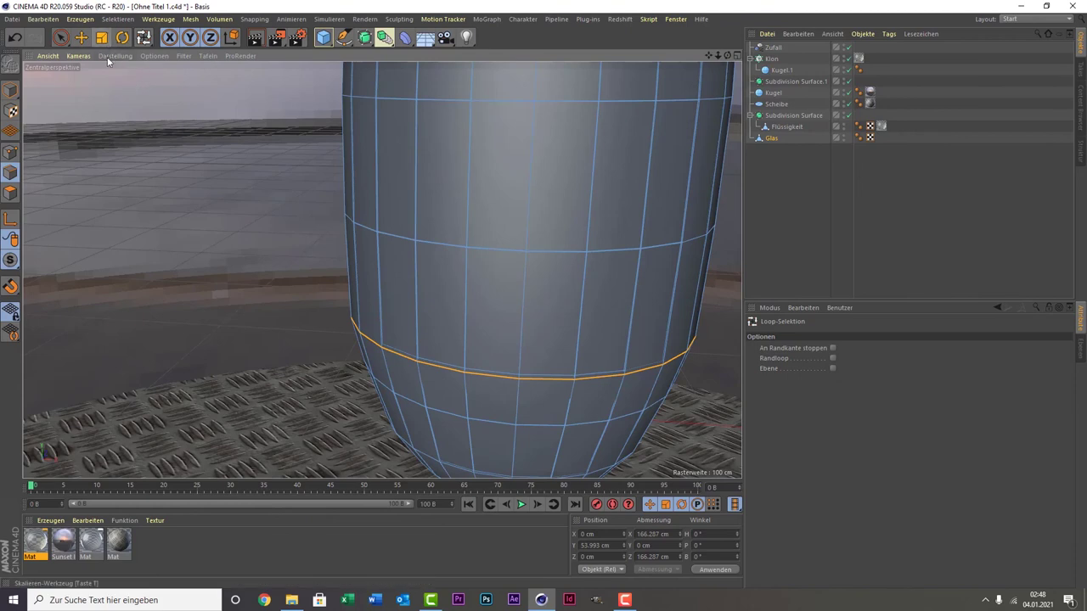
pyautogui.rightClick(167, 150)
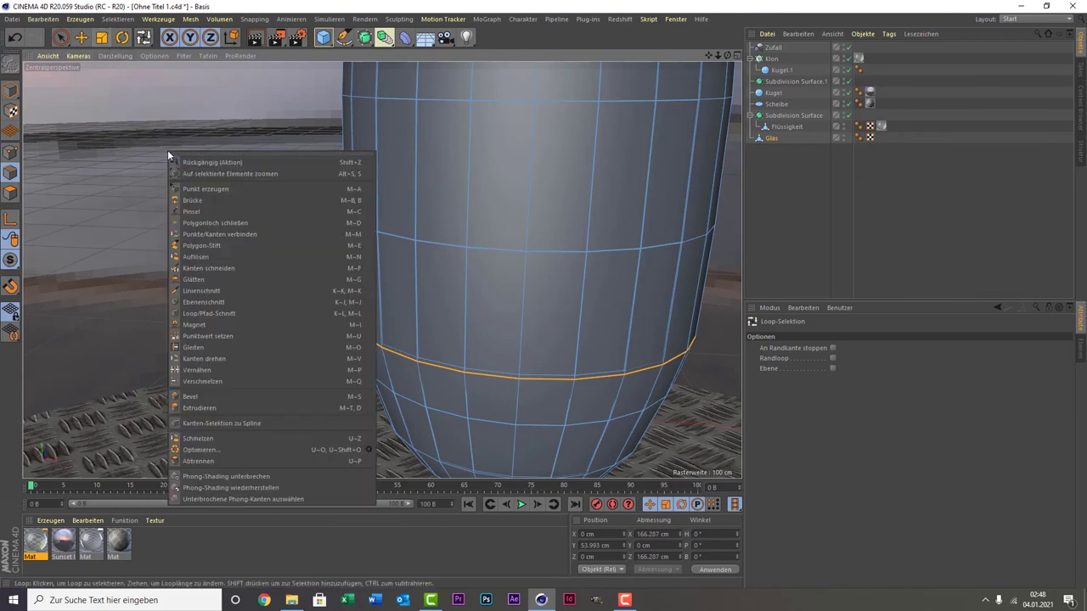
pyautogui.click(255, 279)
pyautogui.moveTo(248, 302)
pyautogui.mouseDown()
pyautogui.moveTo(310, 302)
pyautogui.moveTo(293, 302)
pyautogui.mouseUp()
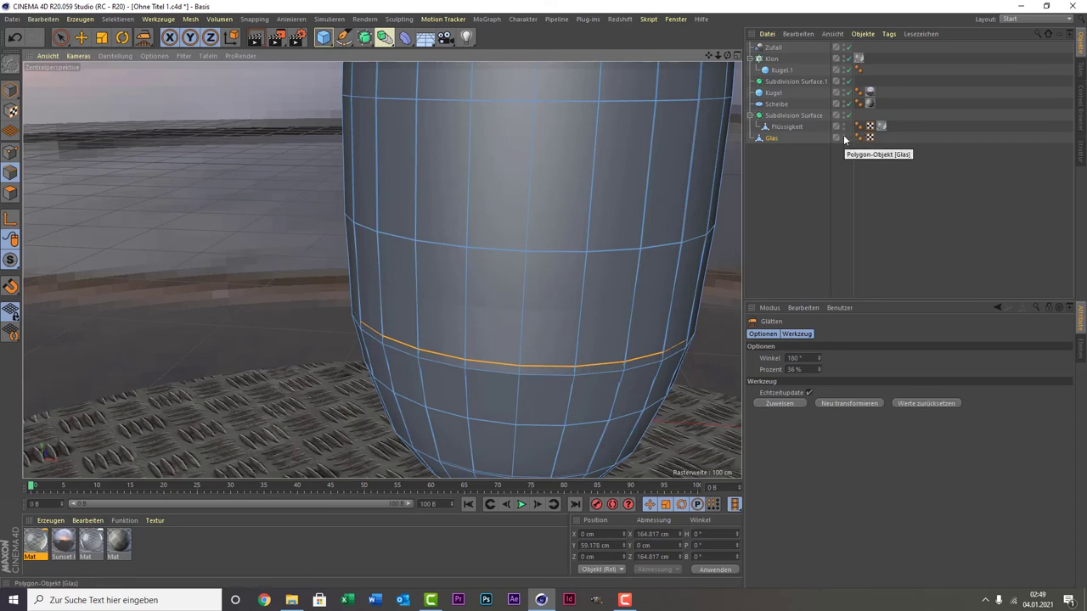
# - Check the result by toggling the glass's visibility, then return to Loop selection with U~L
pyautogui.click(843, 134)
pyautogui.click(844, 135)
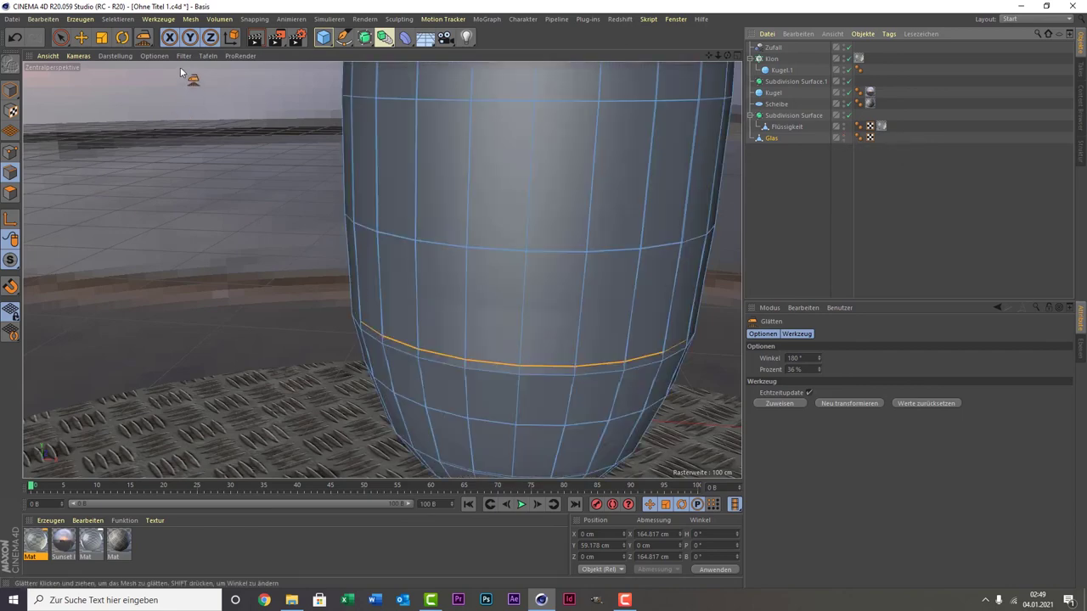
pyautogui.rightClick(158, 138)
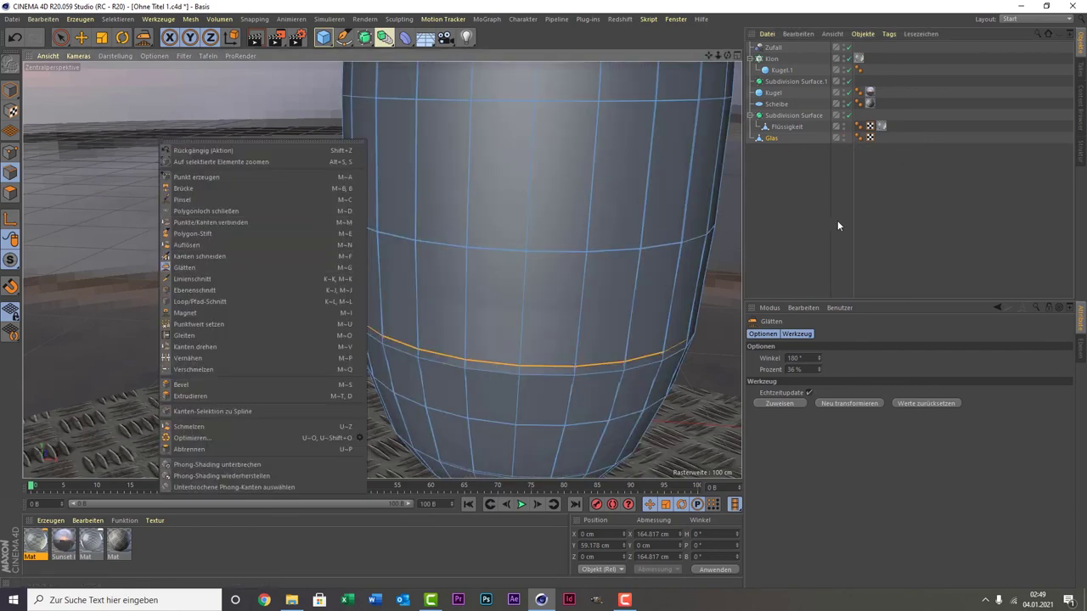
pyautogui.click(898, 218)
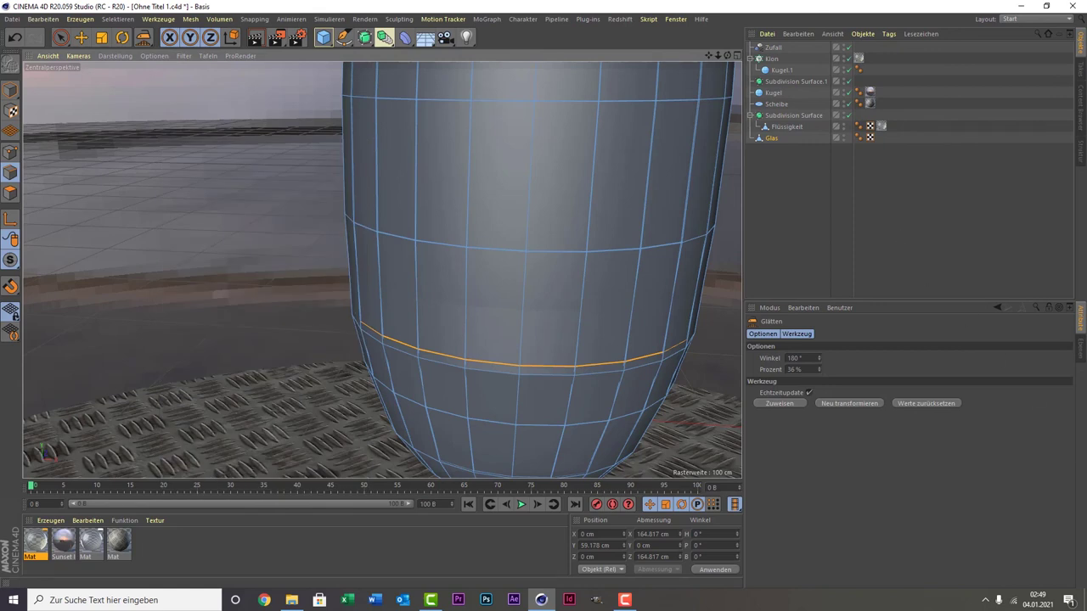
pyautogui.press('u')
pyautogui.press('l')
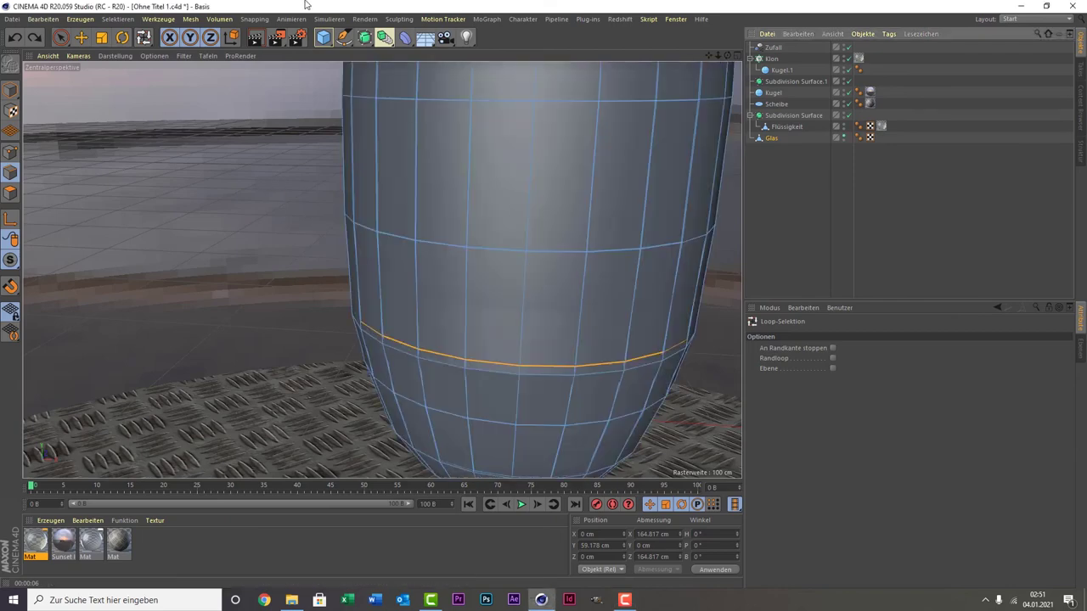
# - Undo two selection changes, deselect the liquid, and make the glass visible again
pyautogui.hotkey('ctrl', 'z')
pyautogui.hotkey('ctrl', 'z')
pyautogui.hotkey('ctrl', 'z')
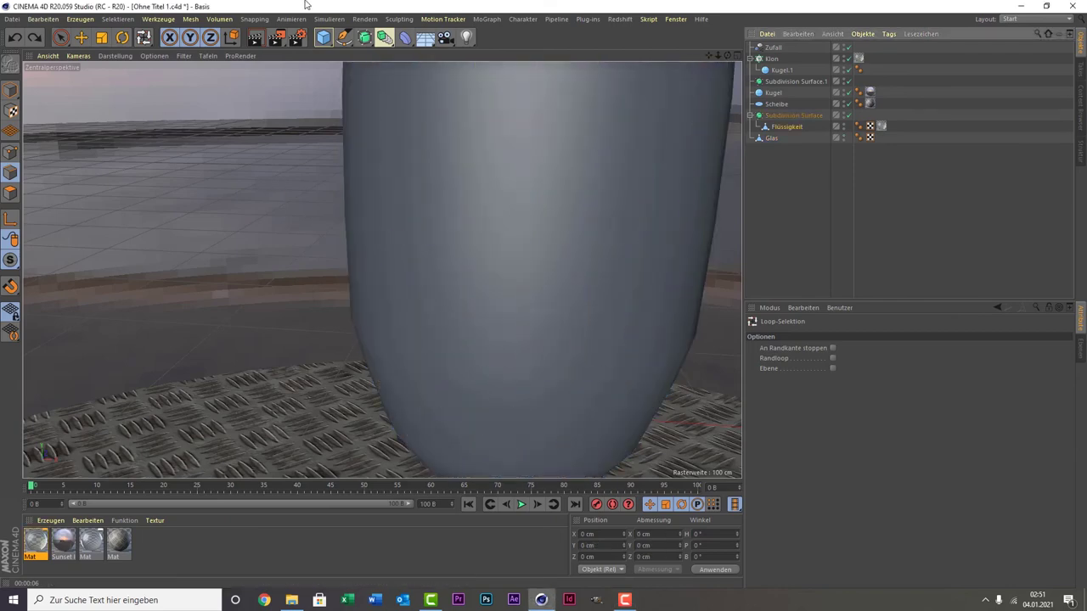
pyautogui.hotkey('ctrl', 'z')
pyautogui.hotkey('ctrl', 'z')
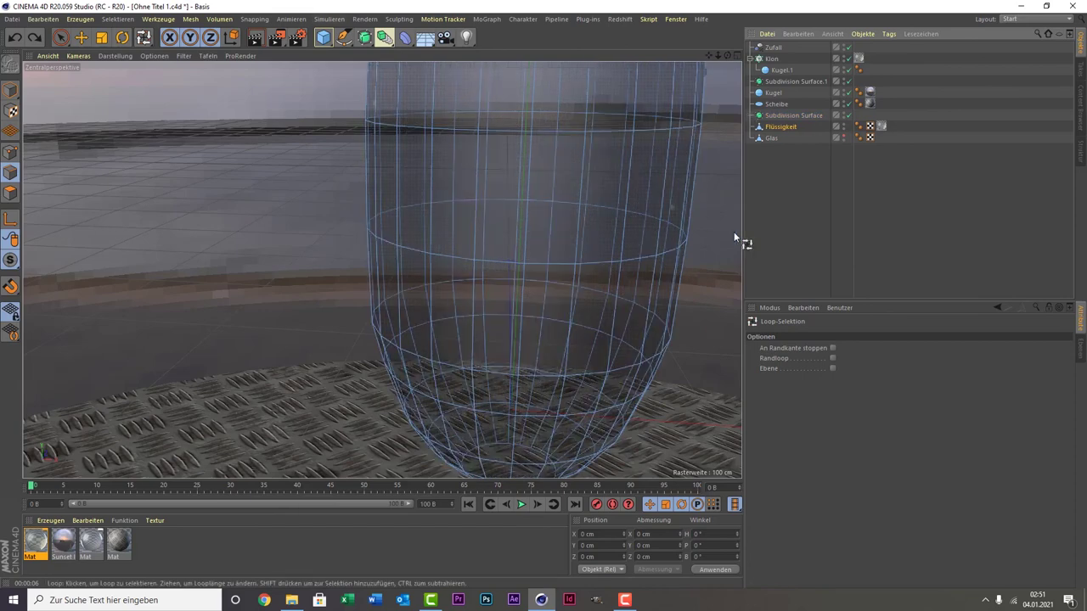
pyautogui.click(811, 212)
pyautogui.scroll(-3, 479, 222)
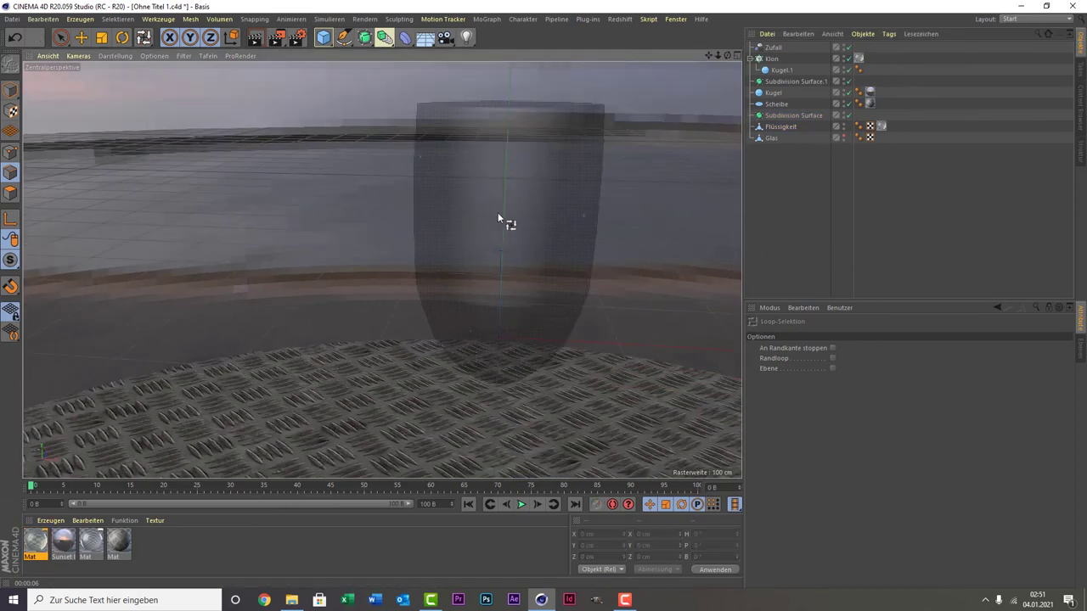
pyautogui.scroll(-3, 497, 212)
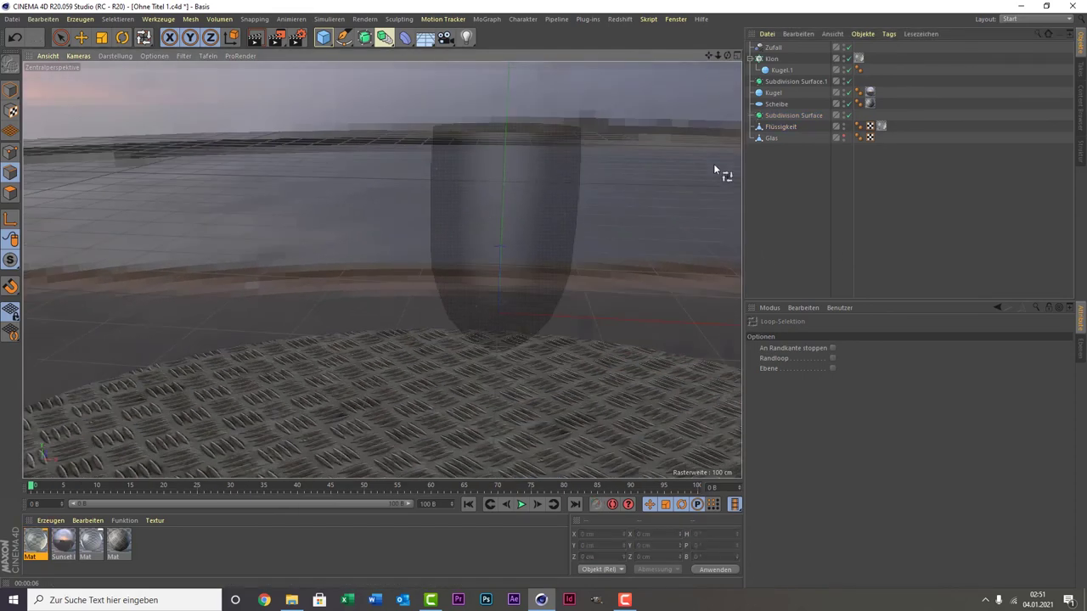
pyautogui.click(845, 141)
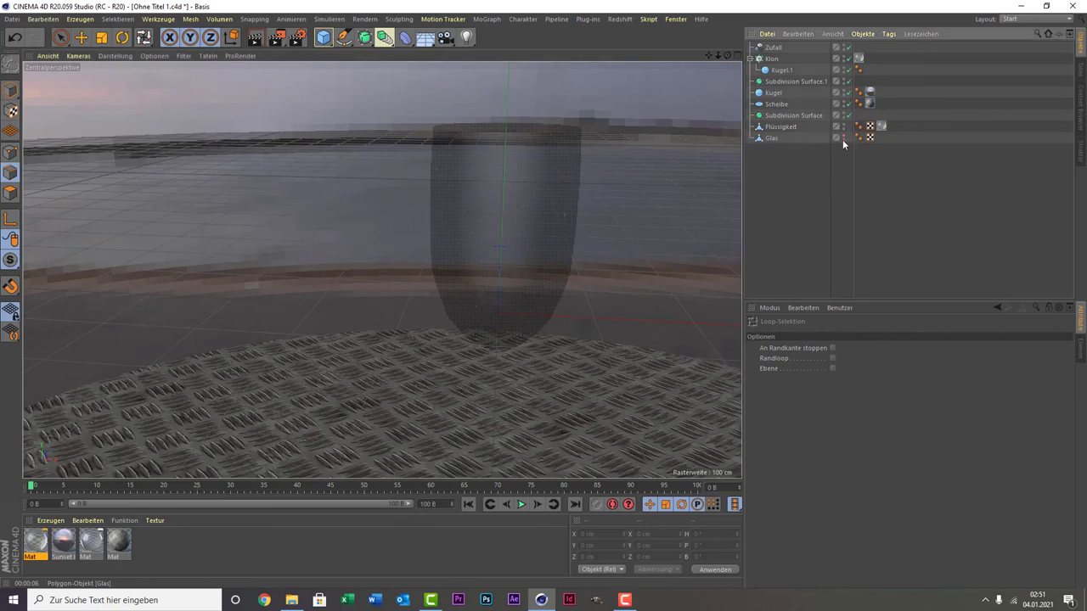
pyautogui.click(844, 139)
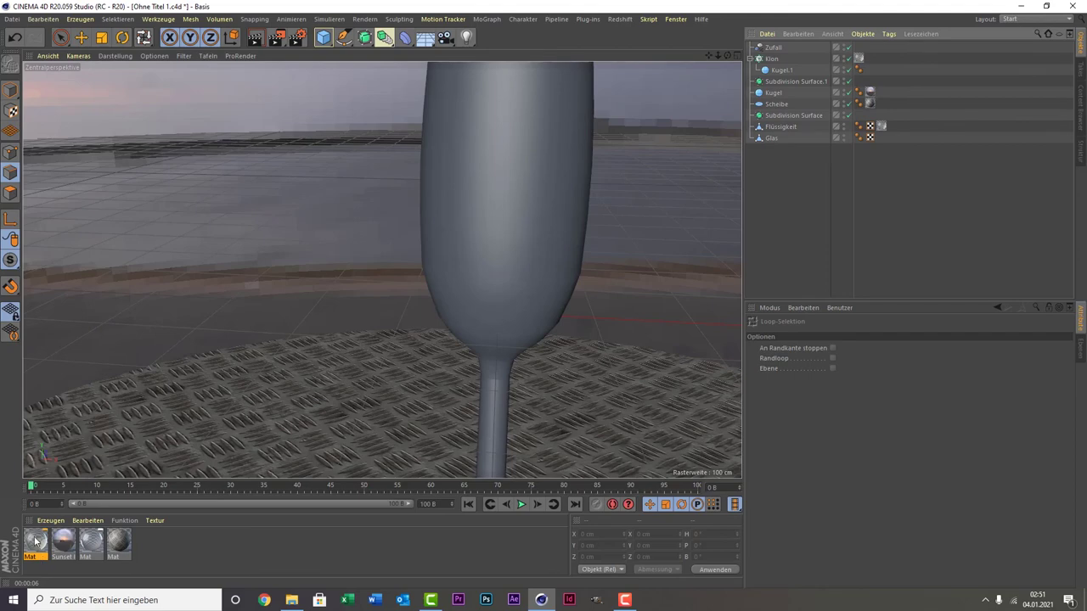
# - Assign the Mat material back to Glas and reframe the view on the whole glass
pyautogui.moveTo(36, 541); pyautogui.dragTo(890, 302)
pyautogui.moveTo(776, 141); pyautogui.dragTo(774, 139)
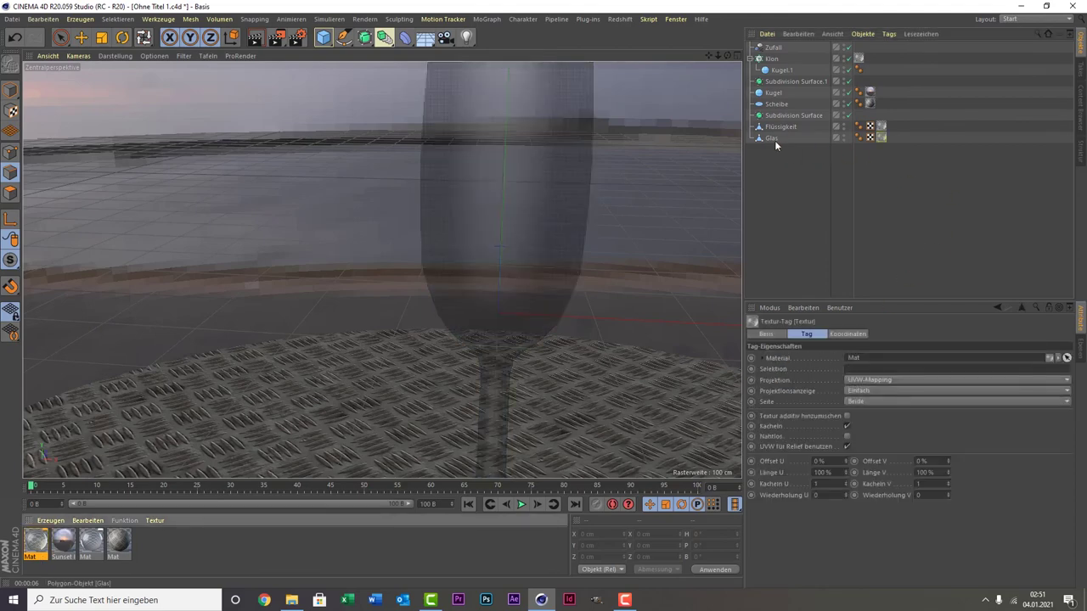
pyautogui.moveTo(712, 57); pyautogui.dragTo(382, 270)
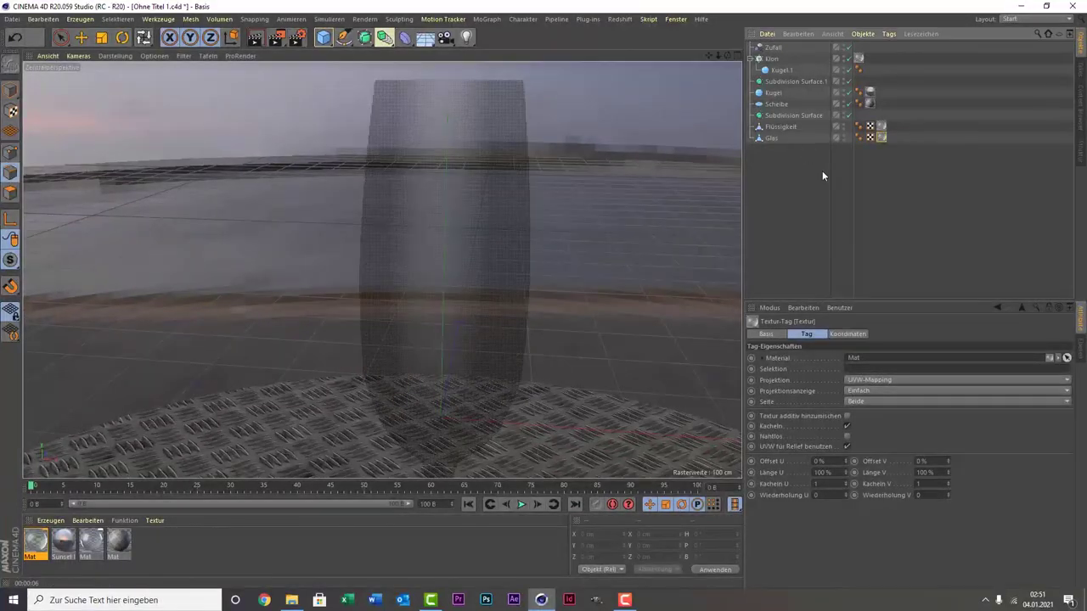
pyautogui.keyDown('alt'); pyautogui.moveTo(730, 199); pyautogui.dragTo(621, 206, button='middle'); pyautogui.keyUp('alt')
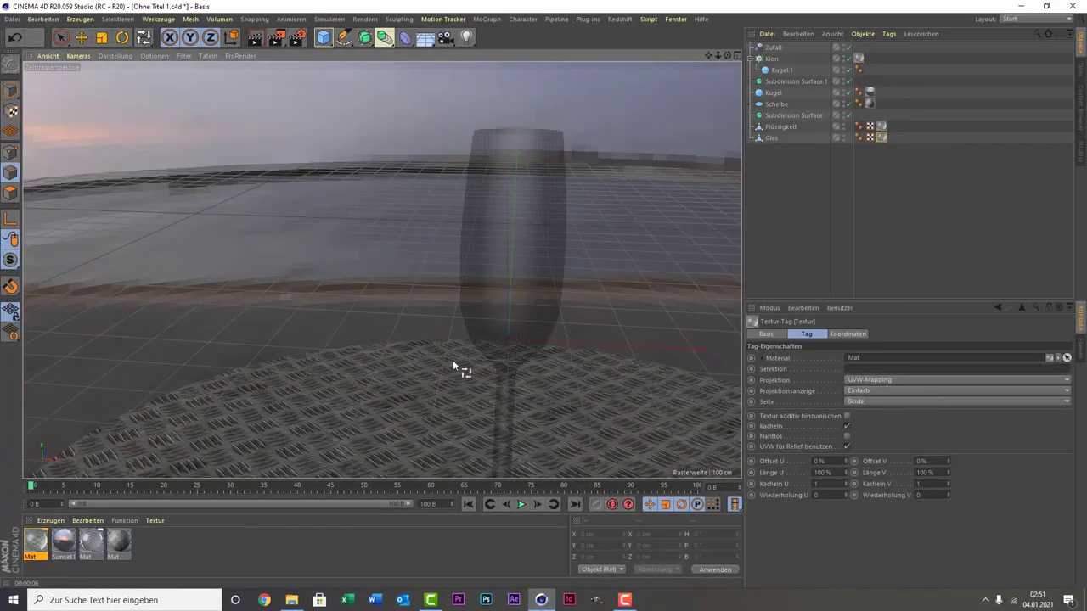
# - Delete the sunset texture tag from Kugel, check Render Settings, and render the view with Ctrl+R
pyautogui.click(869, 92)
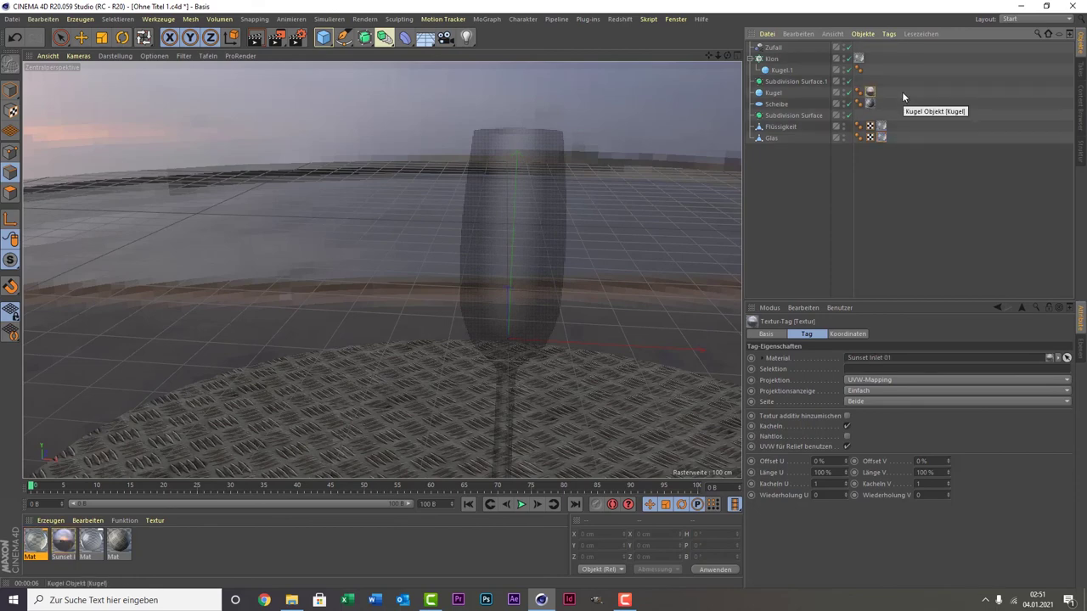
pyautogui.press('Delete')
pyautogui.click(257, 39)
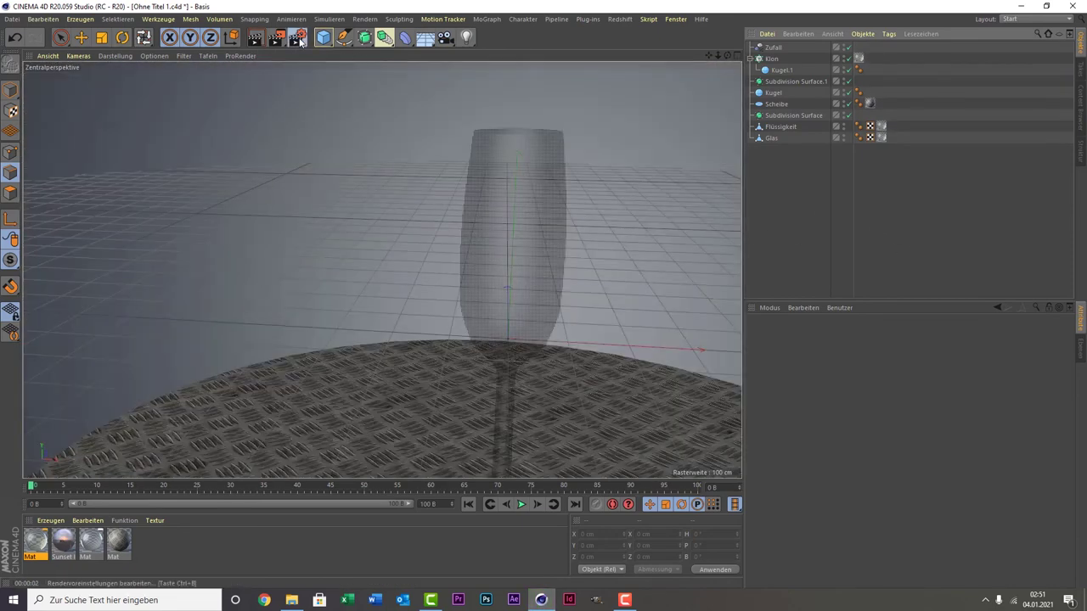
pyautogui.click(296, 37)
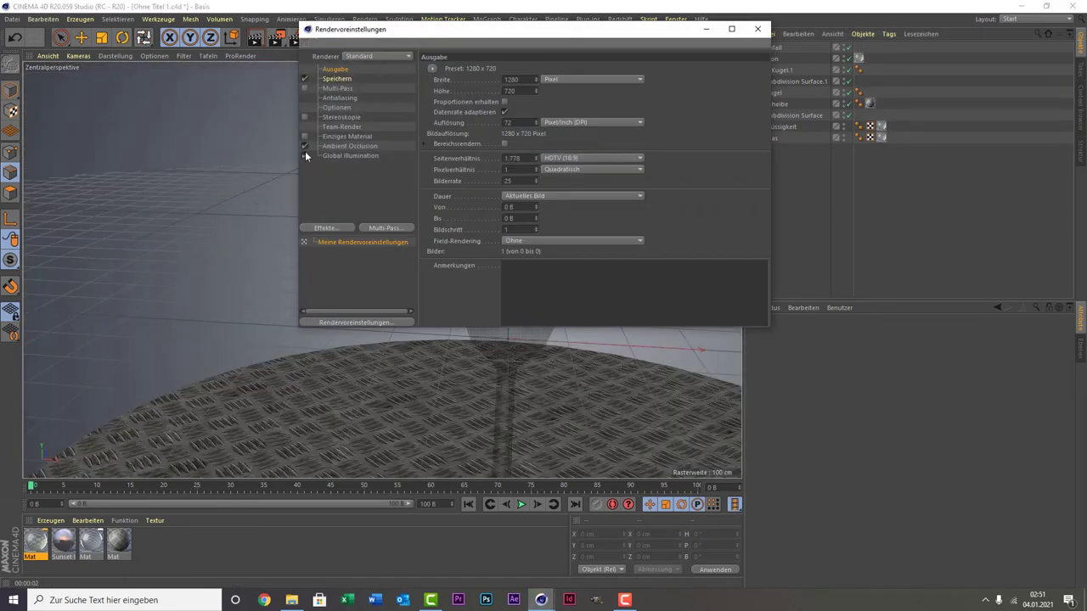
pyautogui.click(757, 29)
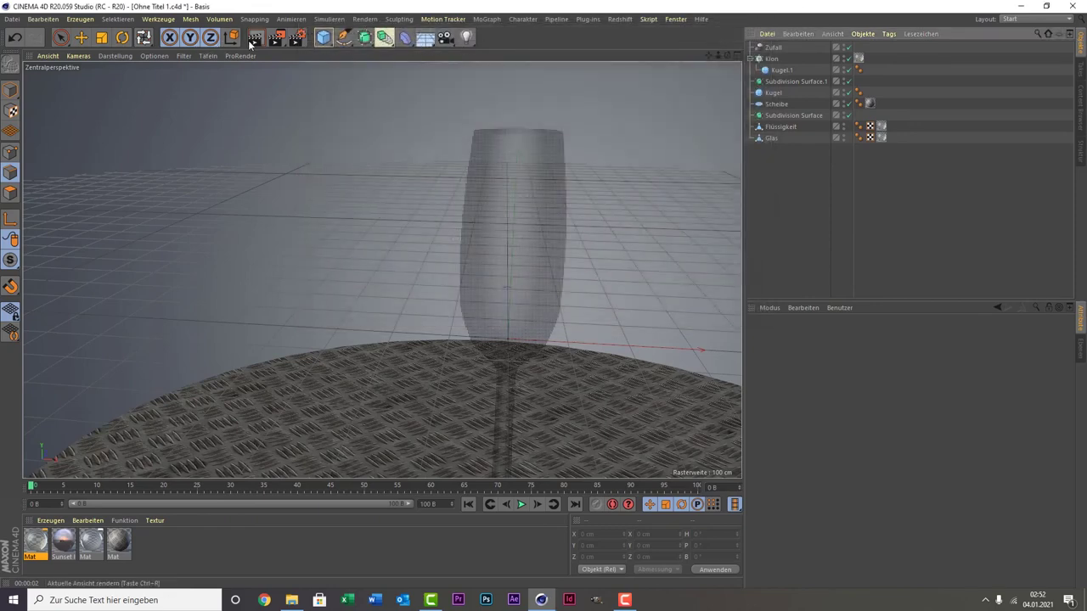
pyautogui.hotkey('ctrl', 'r')
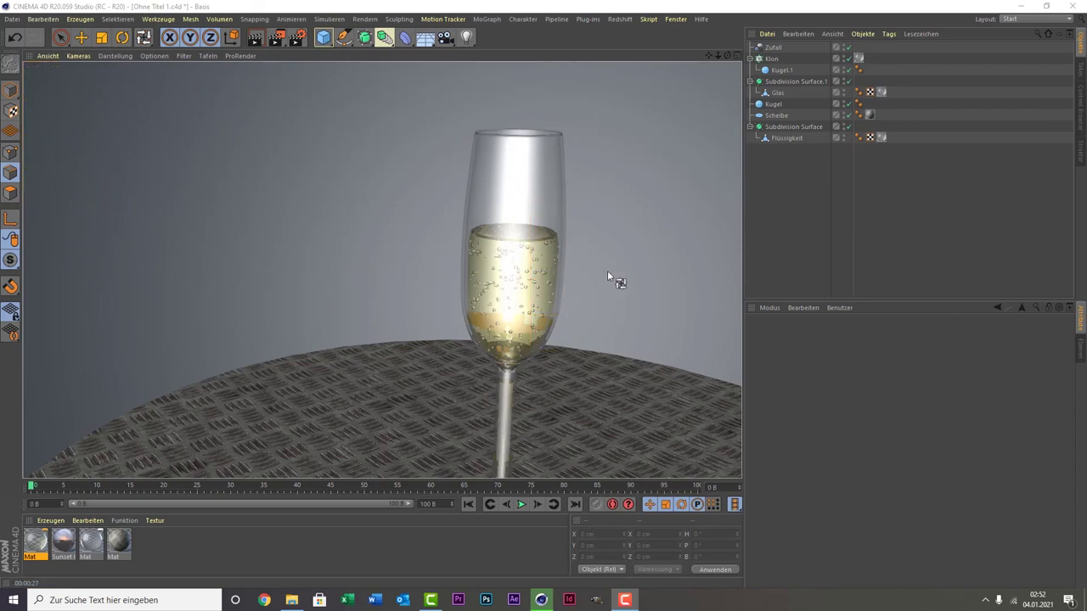
# - Load the Sunset Inlet 02 HDRI preset, apply it to the Kugel sky sphere, and recentre the glass
pyautogui.click(815, 231)
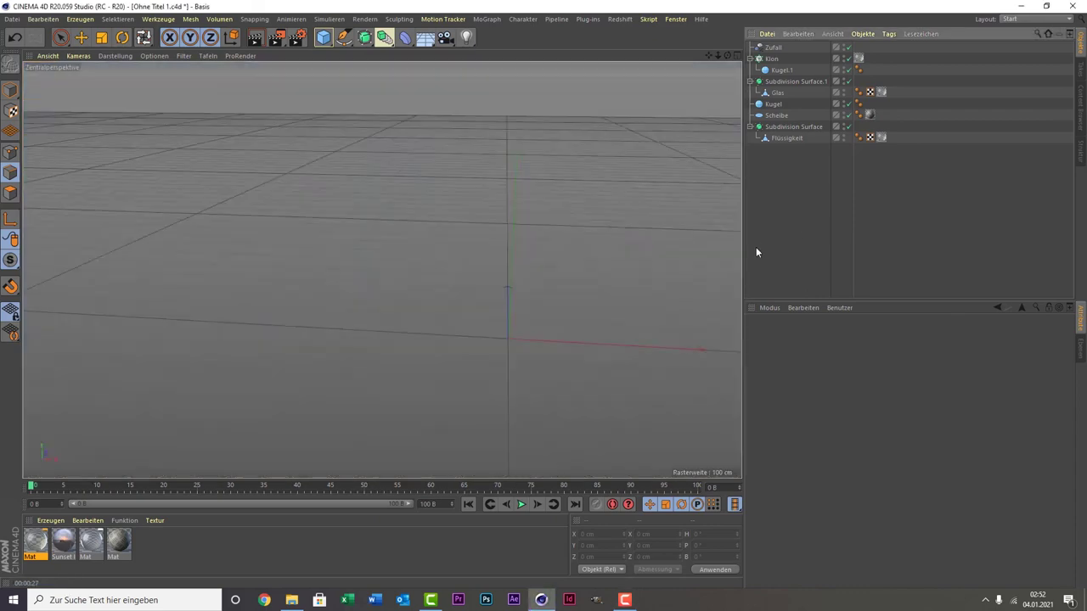
pyautogui.click(57, 540)
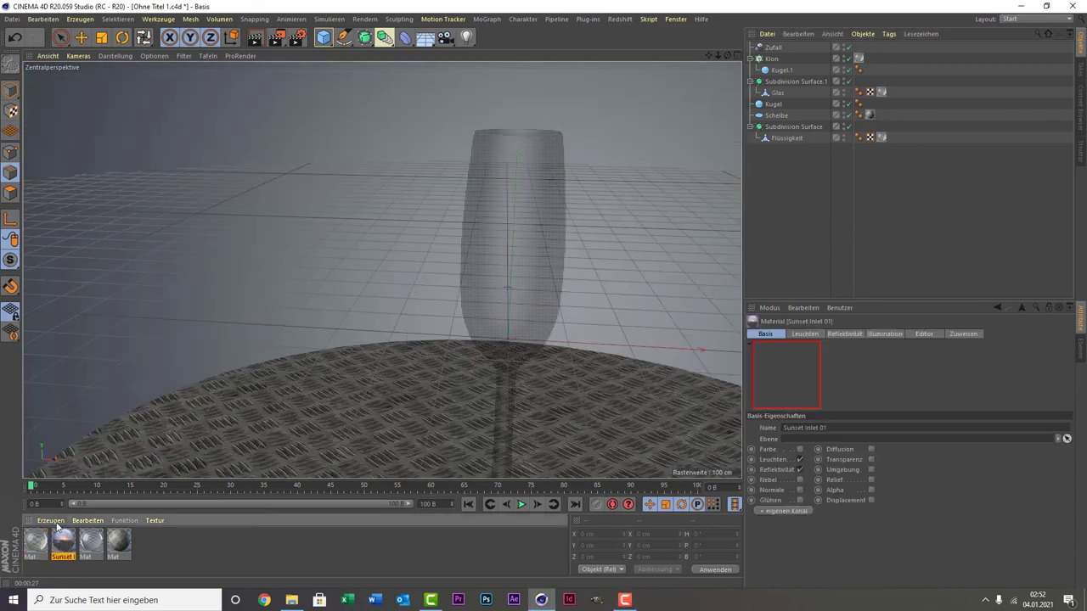
pyautogui.click(51, 520)
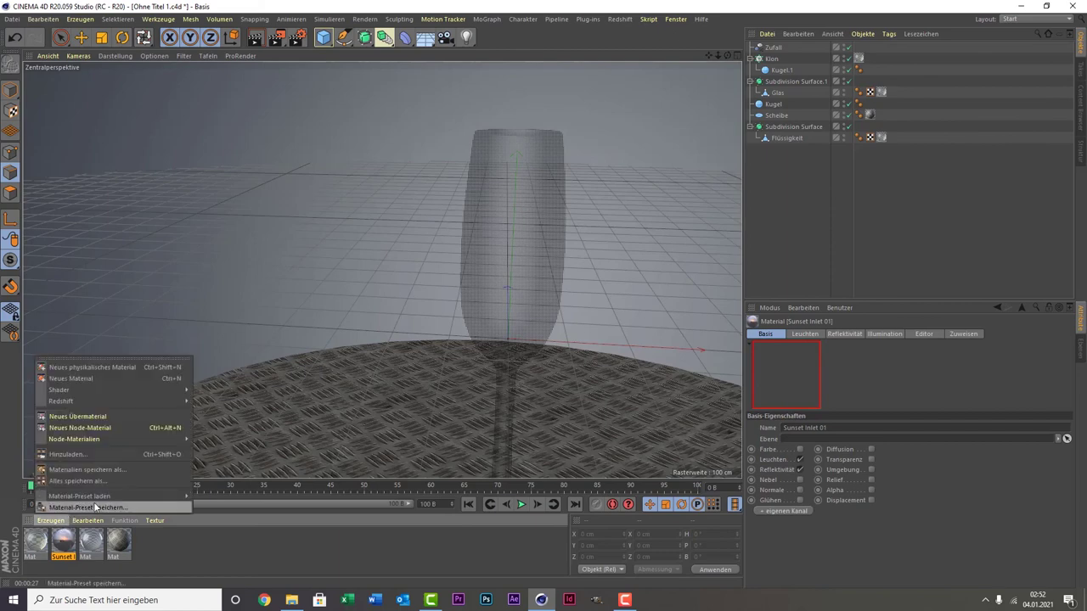
pyautogui.moveTo(80, 496)
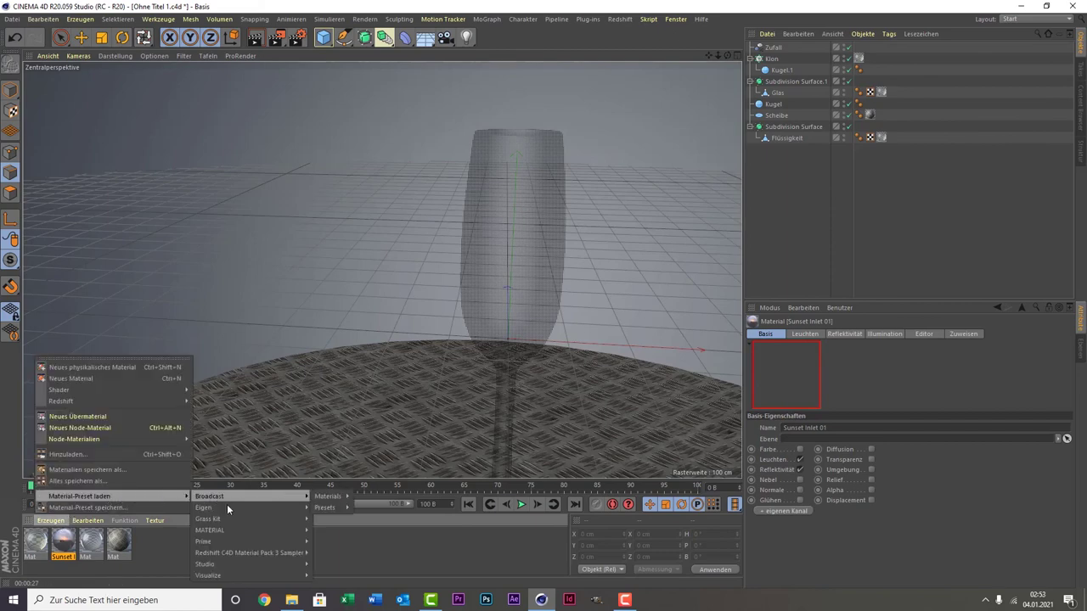
pyautogui.moveTo(208, 576)
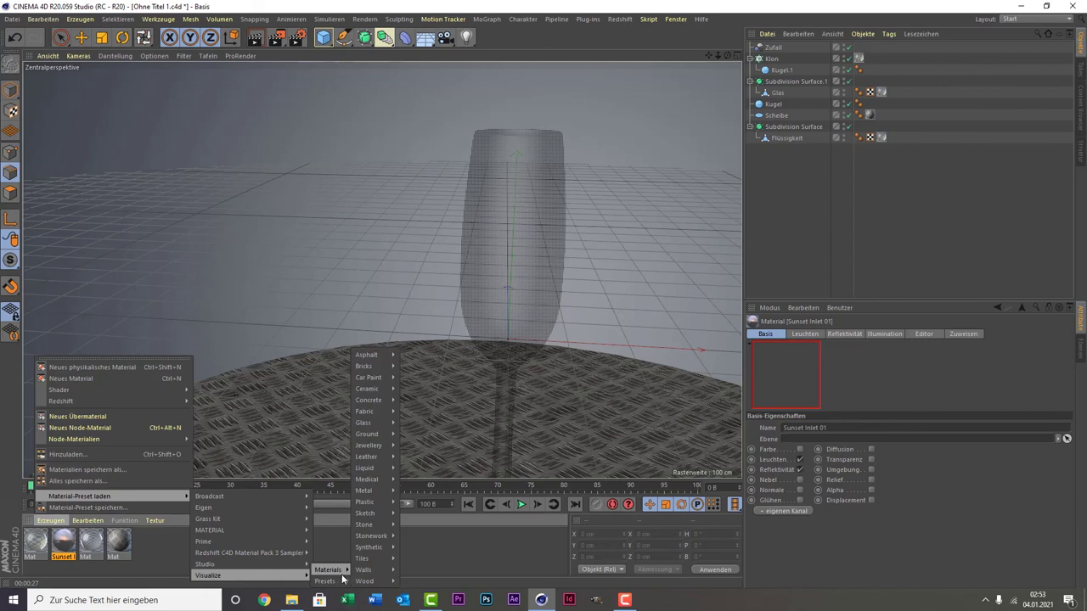
pyautogui.moveTo(325, 581)
pyautogui.moveTo(423, 570)
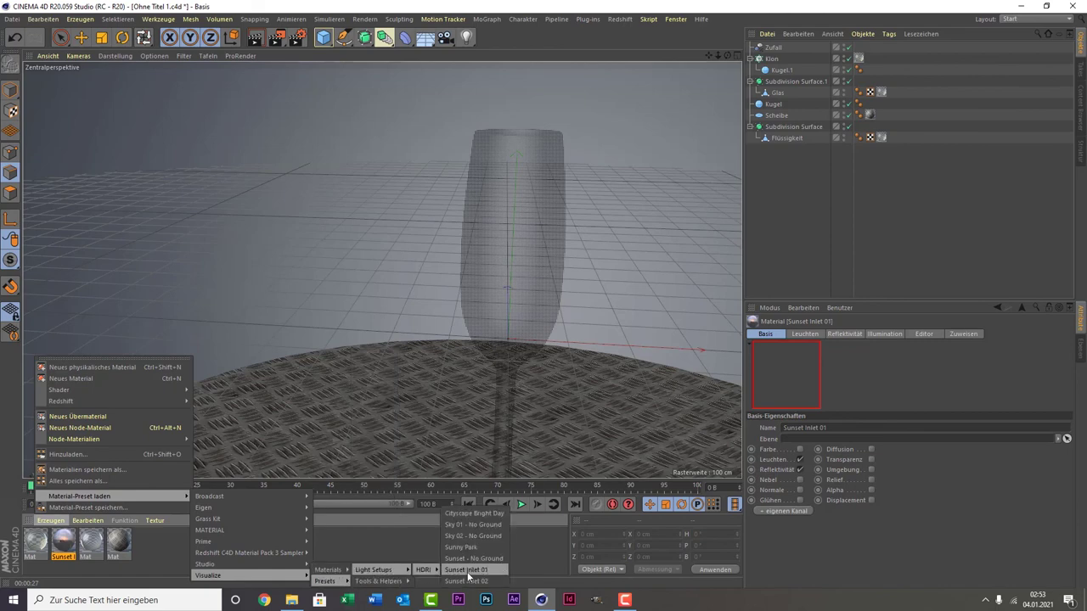
pyautogui.click(463, 581)
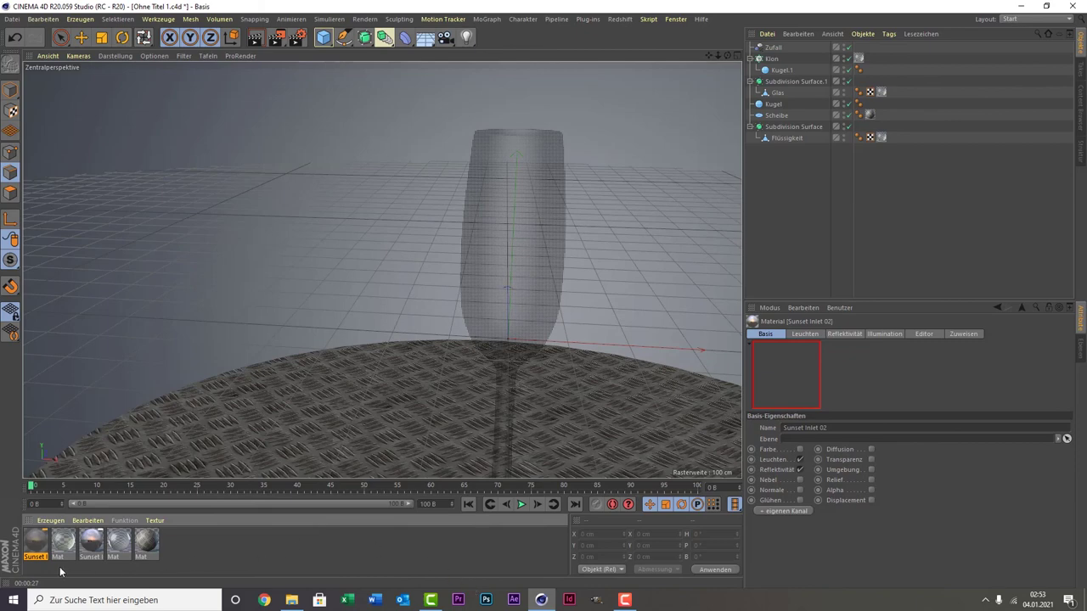
pyautogui.moveTo(38, 544)
pyautogui.mouseDown()
pyautogui.moveTo(185, 534)
pyautogui.moveTo(782, 58)
pyautogui.moveTo(782, 104)
pyautogui.mouseUp()
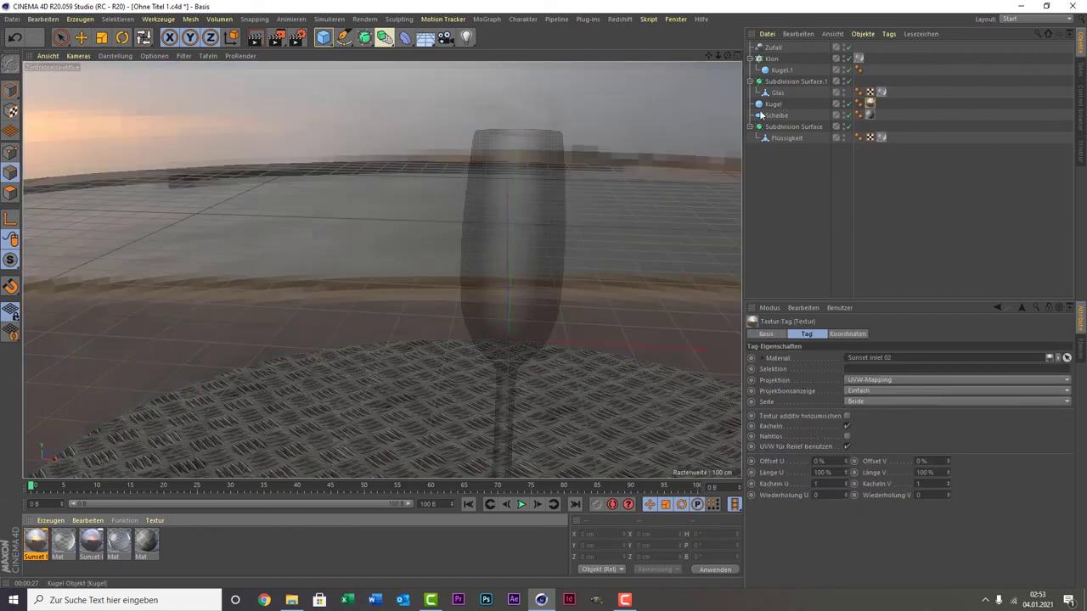
pyautogui.keyDown('alt'); pyautogui.moveTo(736, 169); pyautogui.dragTo(696, 138); pyautogui.keyUp('alt')
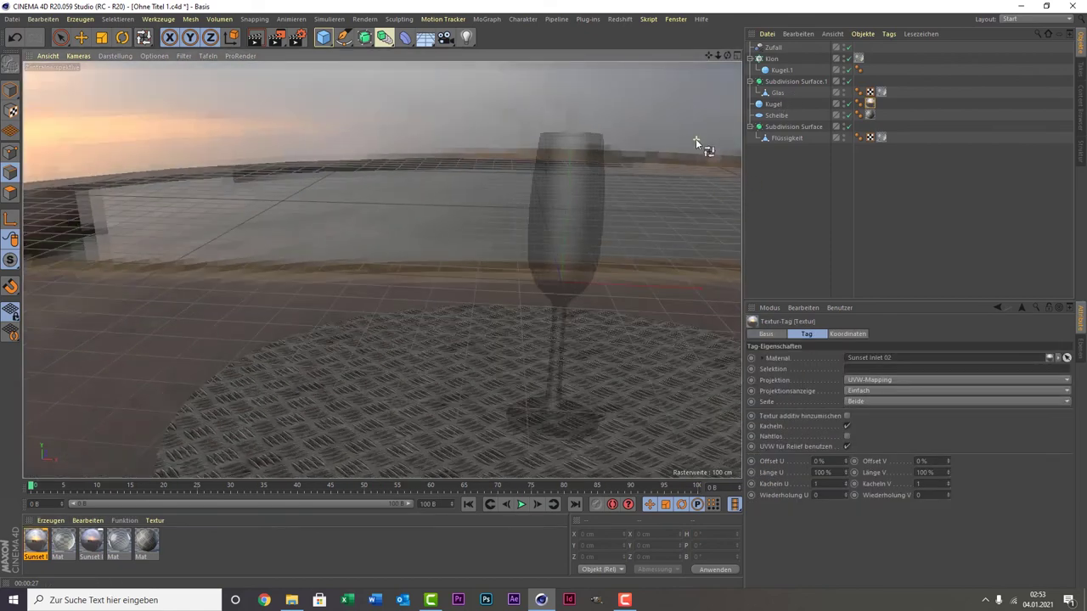
pyautogui.moveTo(708, 55)
pyautogui.mouseDown()
pyautogui.moveTo(382, 270)
pyautogui.moveTo(492, 107)
pyautogui.mouseUp()
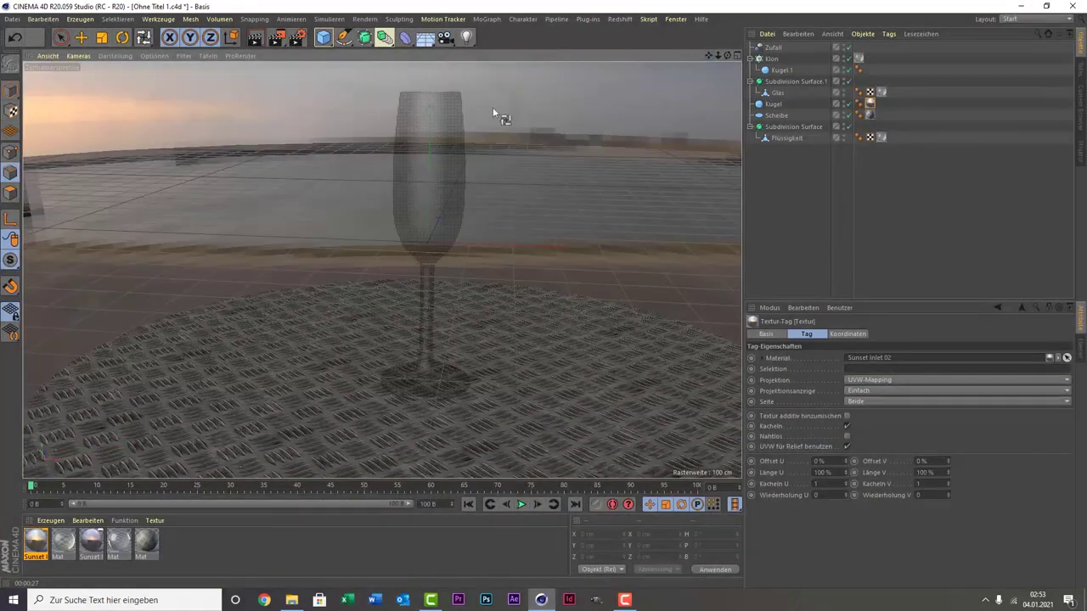
# - Render the viewport preview of the champagne glass and disc, checking Render Settings before re-rendering
pyautogui.click(256, 37)
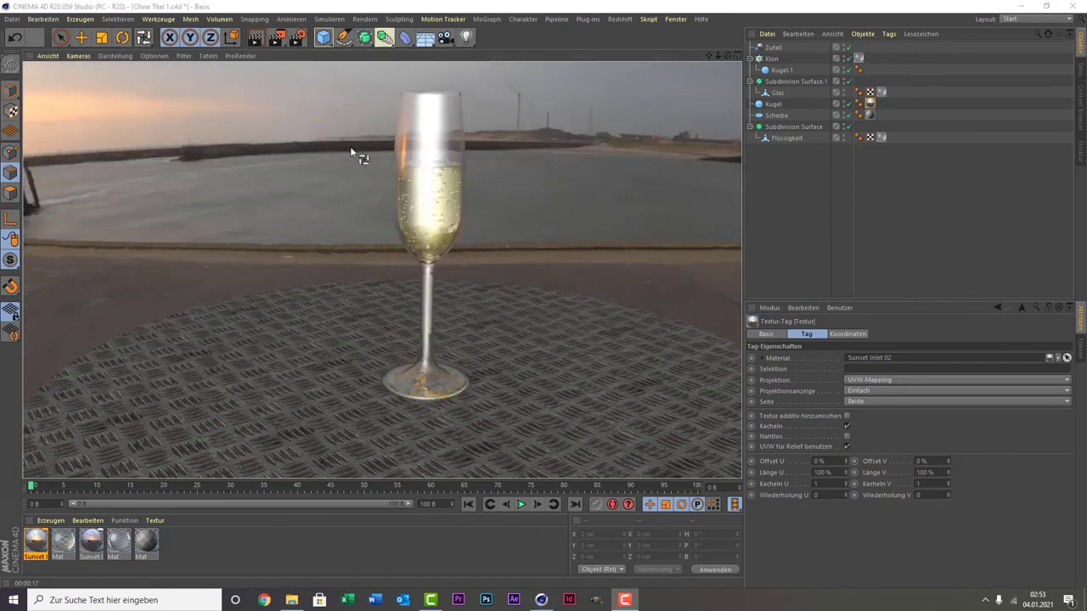
pyautogui.click(297, 38)
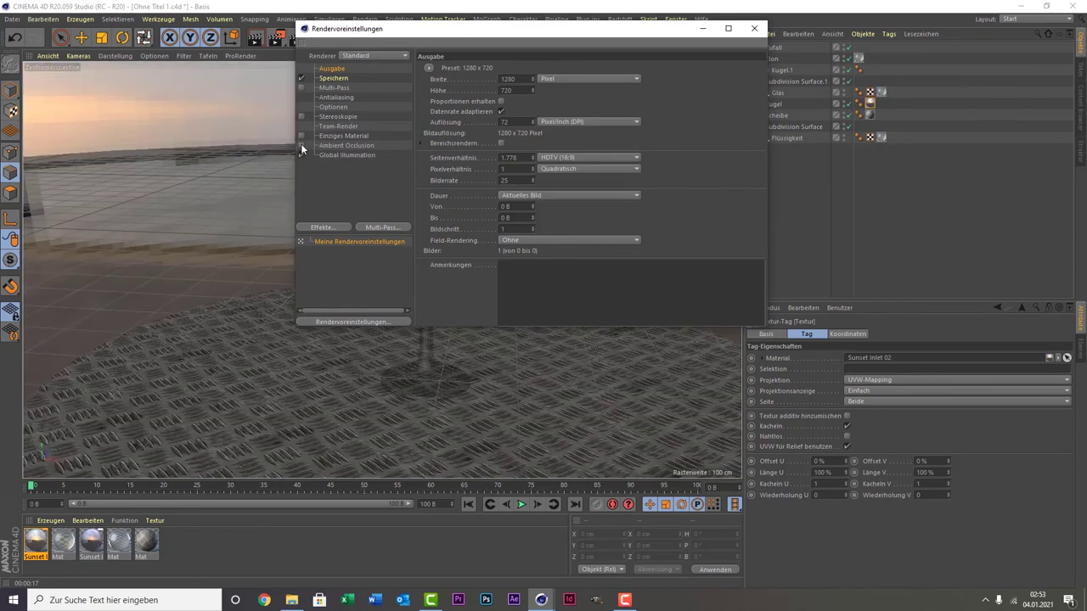
pyautogui.click(753, 28)
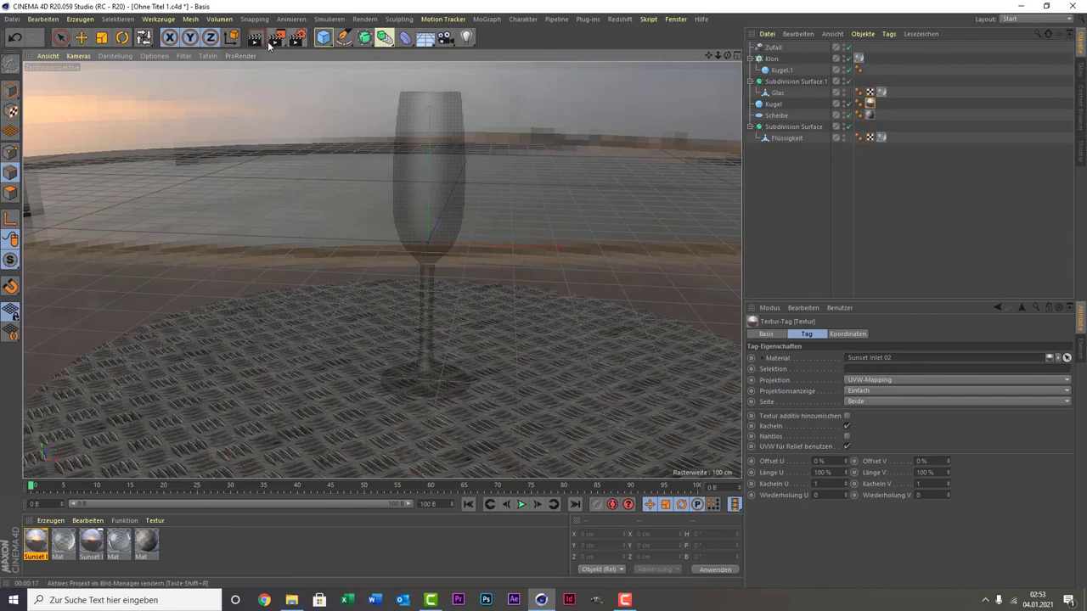
pyautogui.click(257, 43)
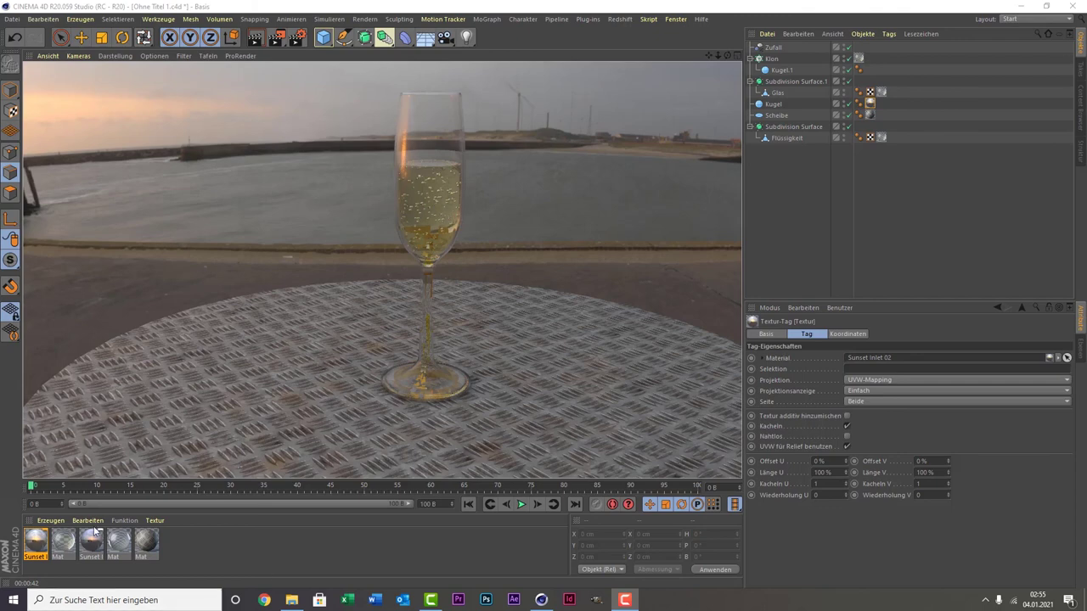
# - Set the glass Mat material's transparency Matteffekt to 10%
pyautogui.doubleClick(117, 549)
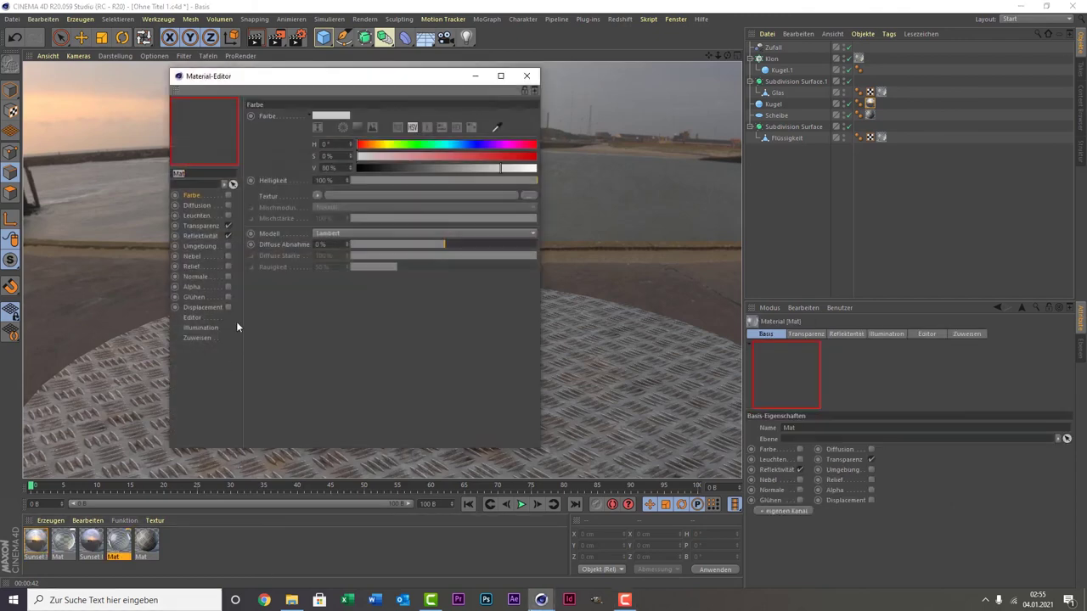
pyautogui.click(204, 225)
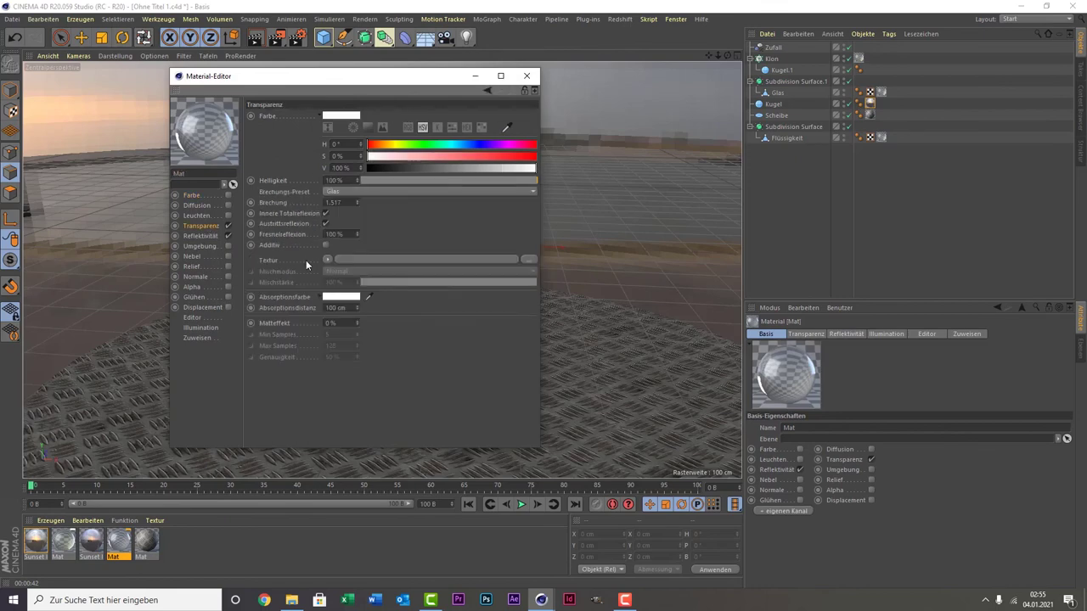
pyautogui.doubleClick(350, 323)
pyautogui.write('10')
pyautogui.press('Return')
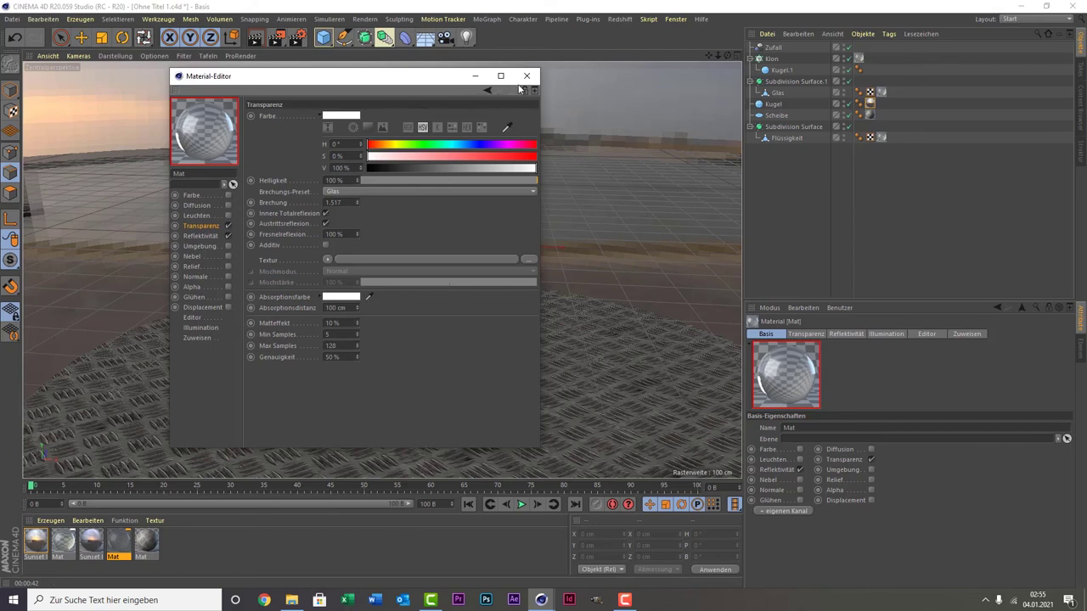
pyautogui.click(529, 78)
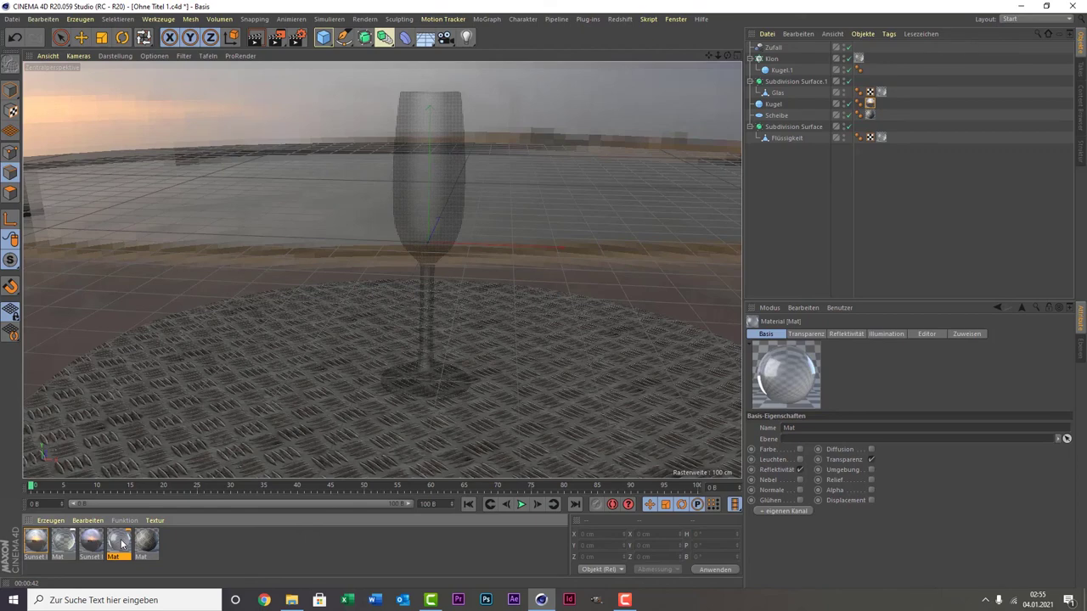
# - Lower the glass material's transparency Matteffekt from 10% to 5%
pyautogui.doubleClick(121, 544)
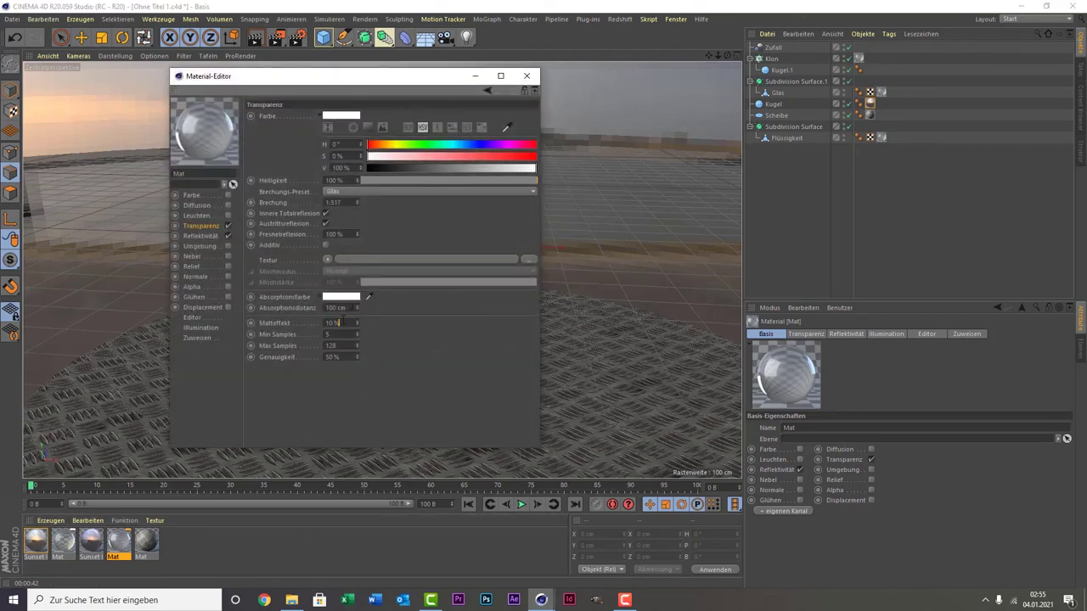
pyautogui.moveTo(337, 322); pyautogui.dragTo(317, 321)
pyautogui.write('5')
pyautogui.press('Return')
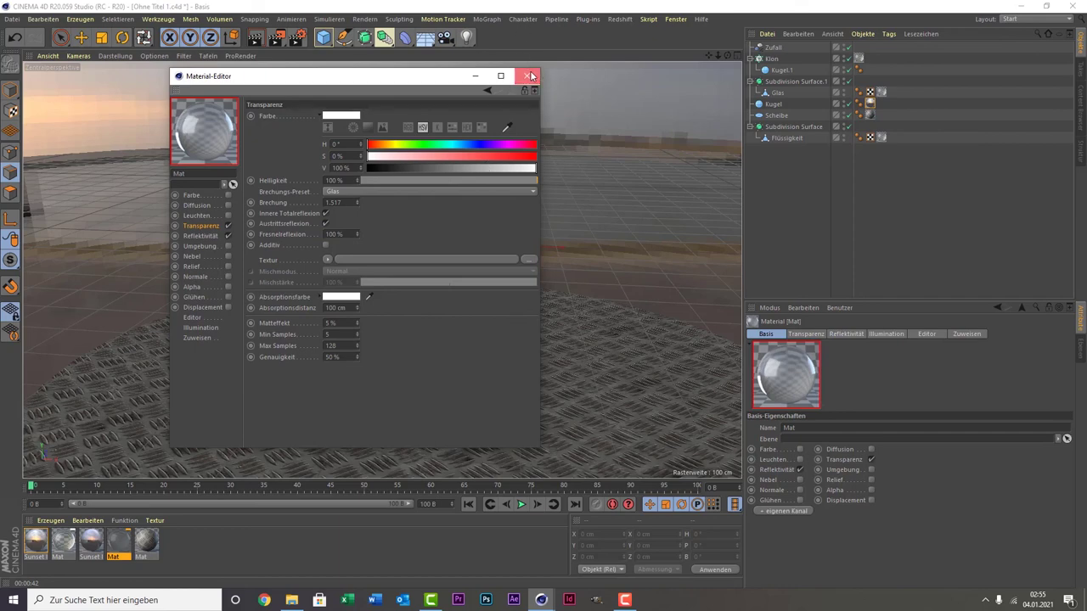
pyautogui.click(526, 76)
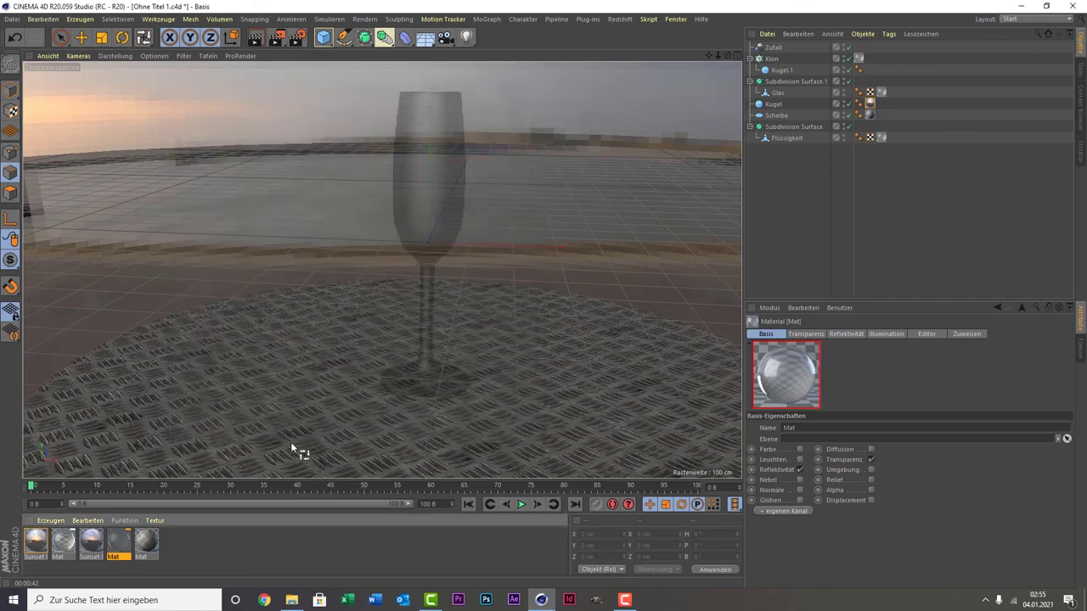
# - Give the liquid Mat material a 10% transparency Matteffekt and start a new viewport render
pyautogui.doubleClick(61, 541)
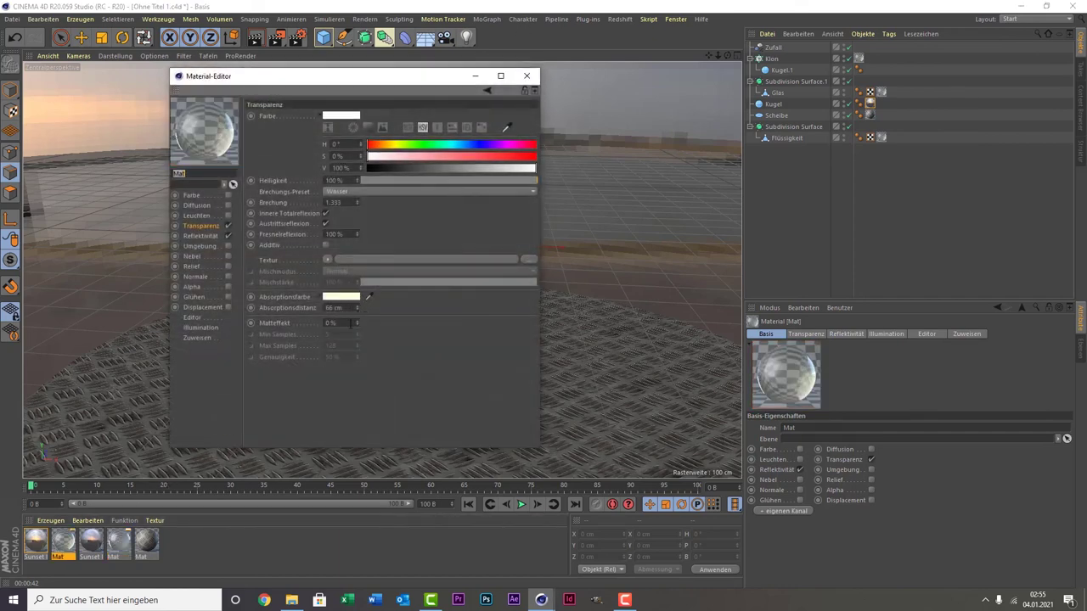
pyautogui.moveTo(356, 323); pyautogui.dragTo(354, 316)
pyautogui.write('10')
pyautogui.press('Return')
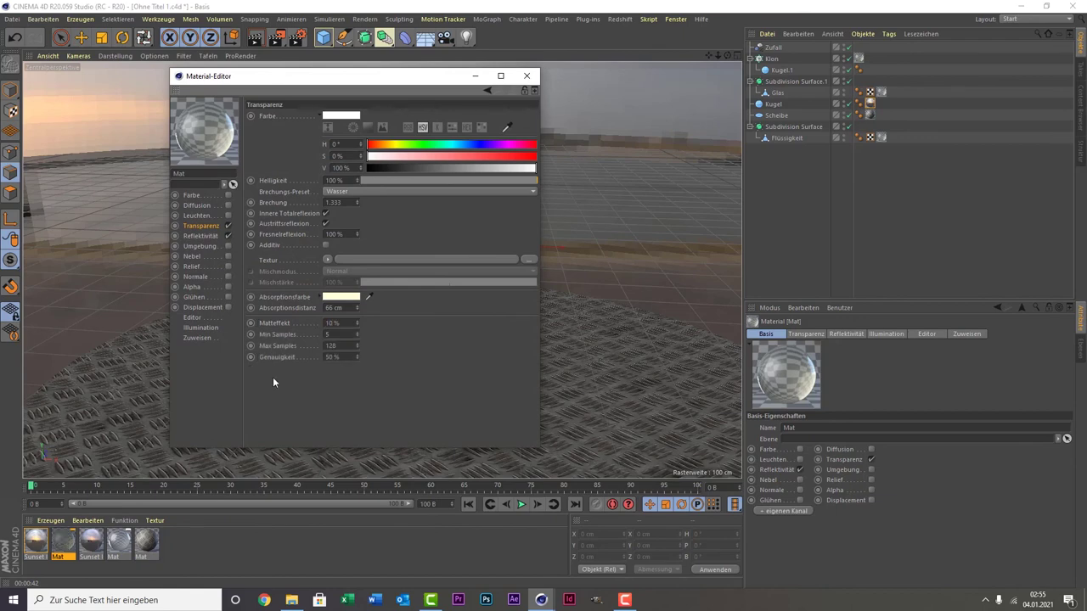
pyautogui.click(527, 75)
pyautogui.click(255, 36)
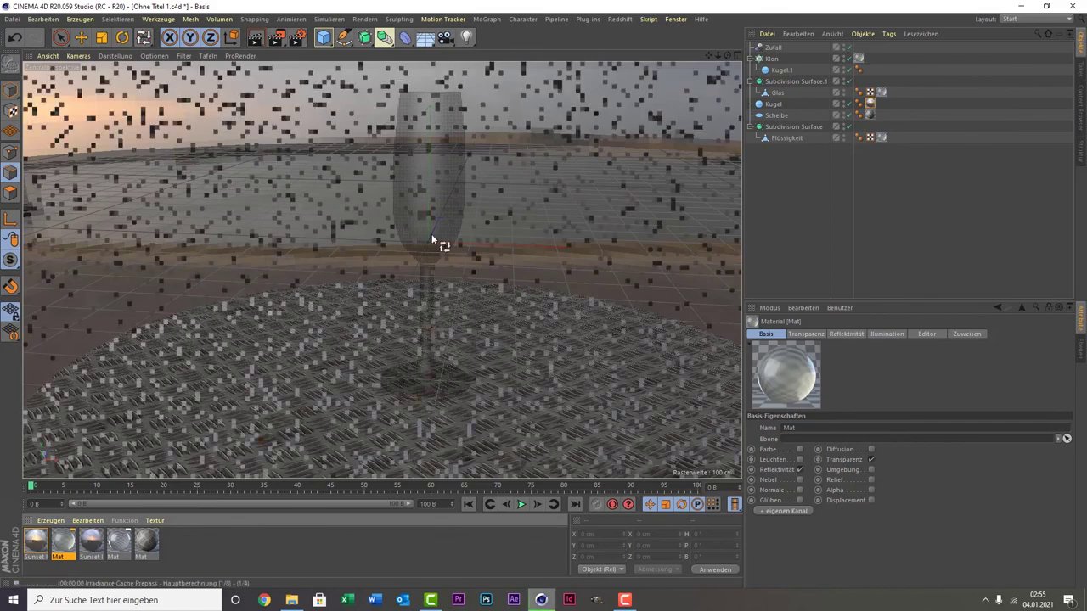